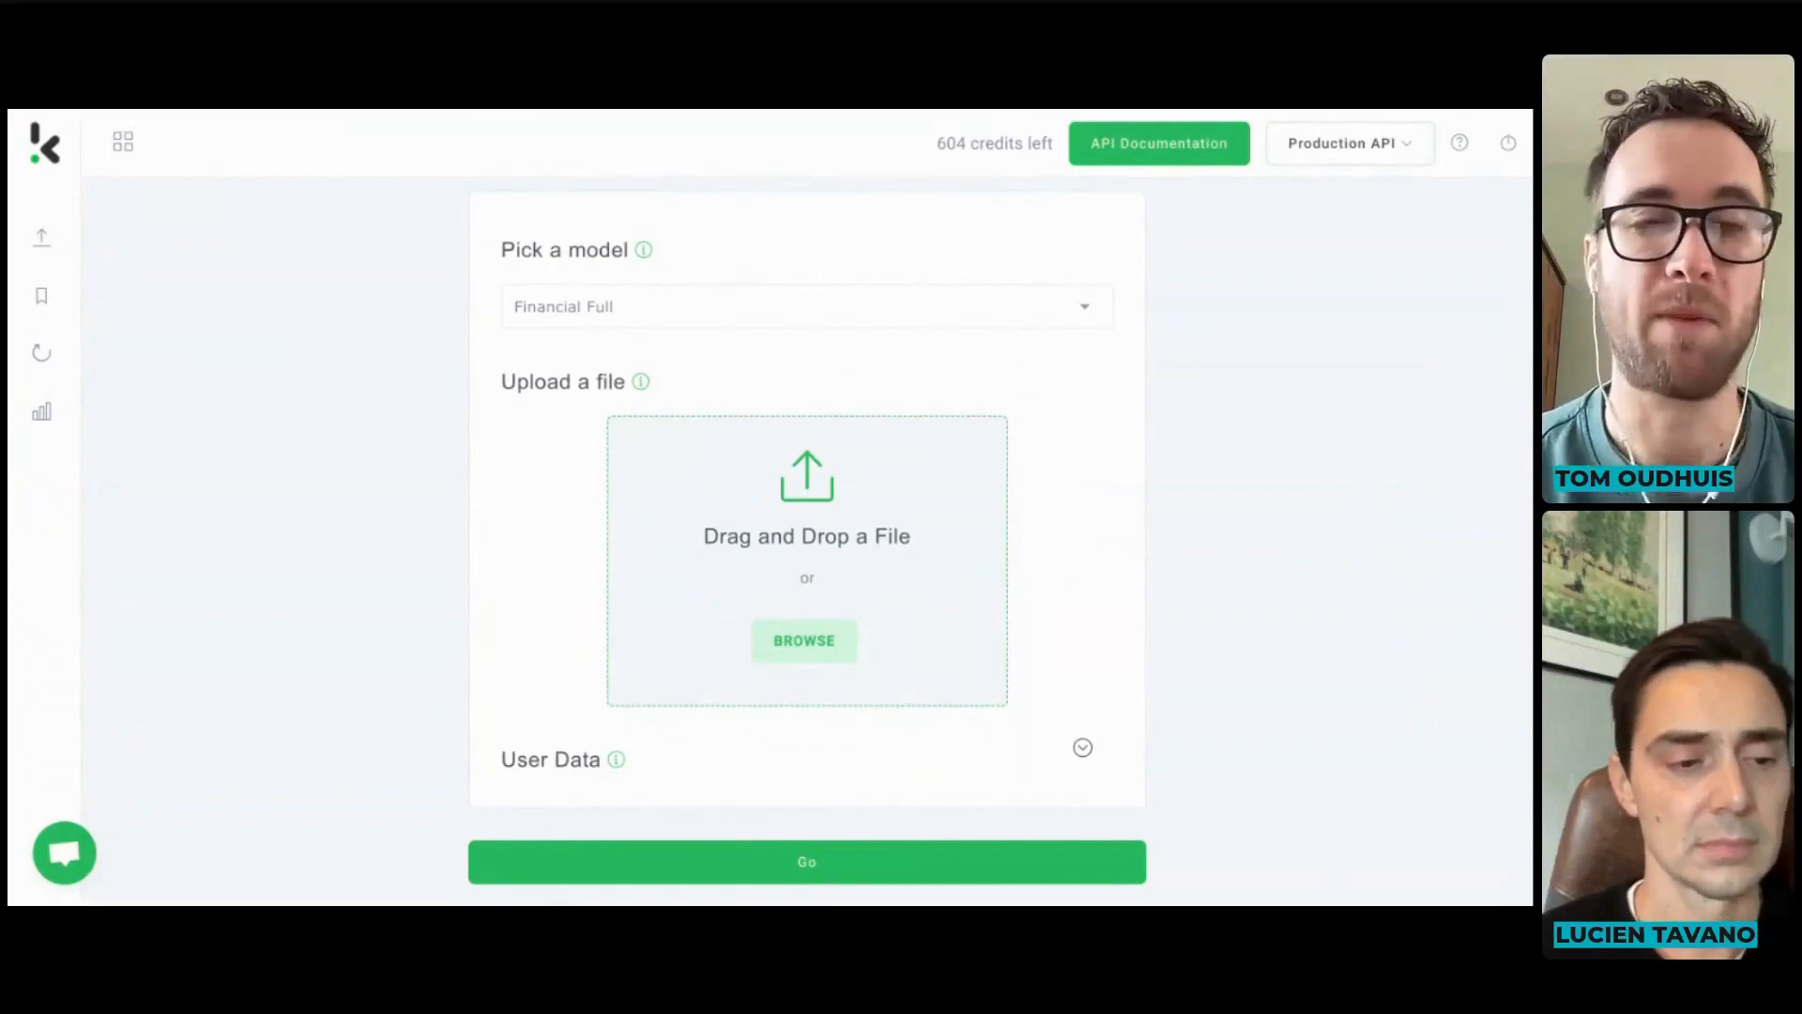
# - Look through the full list of available document models, keeping Financial Full selected
pyautogui.click(813, 311)
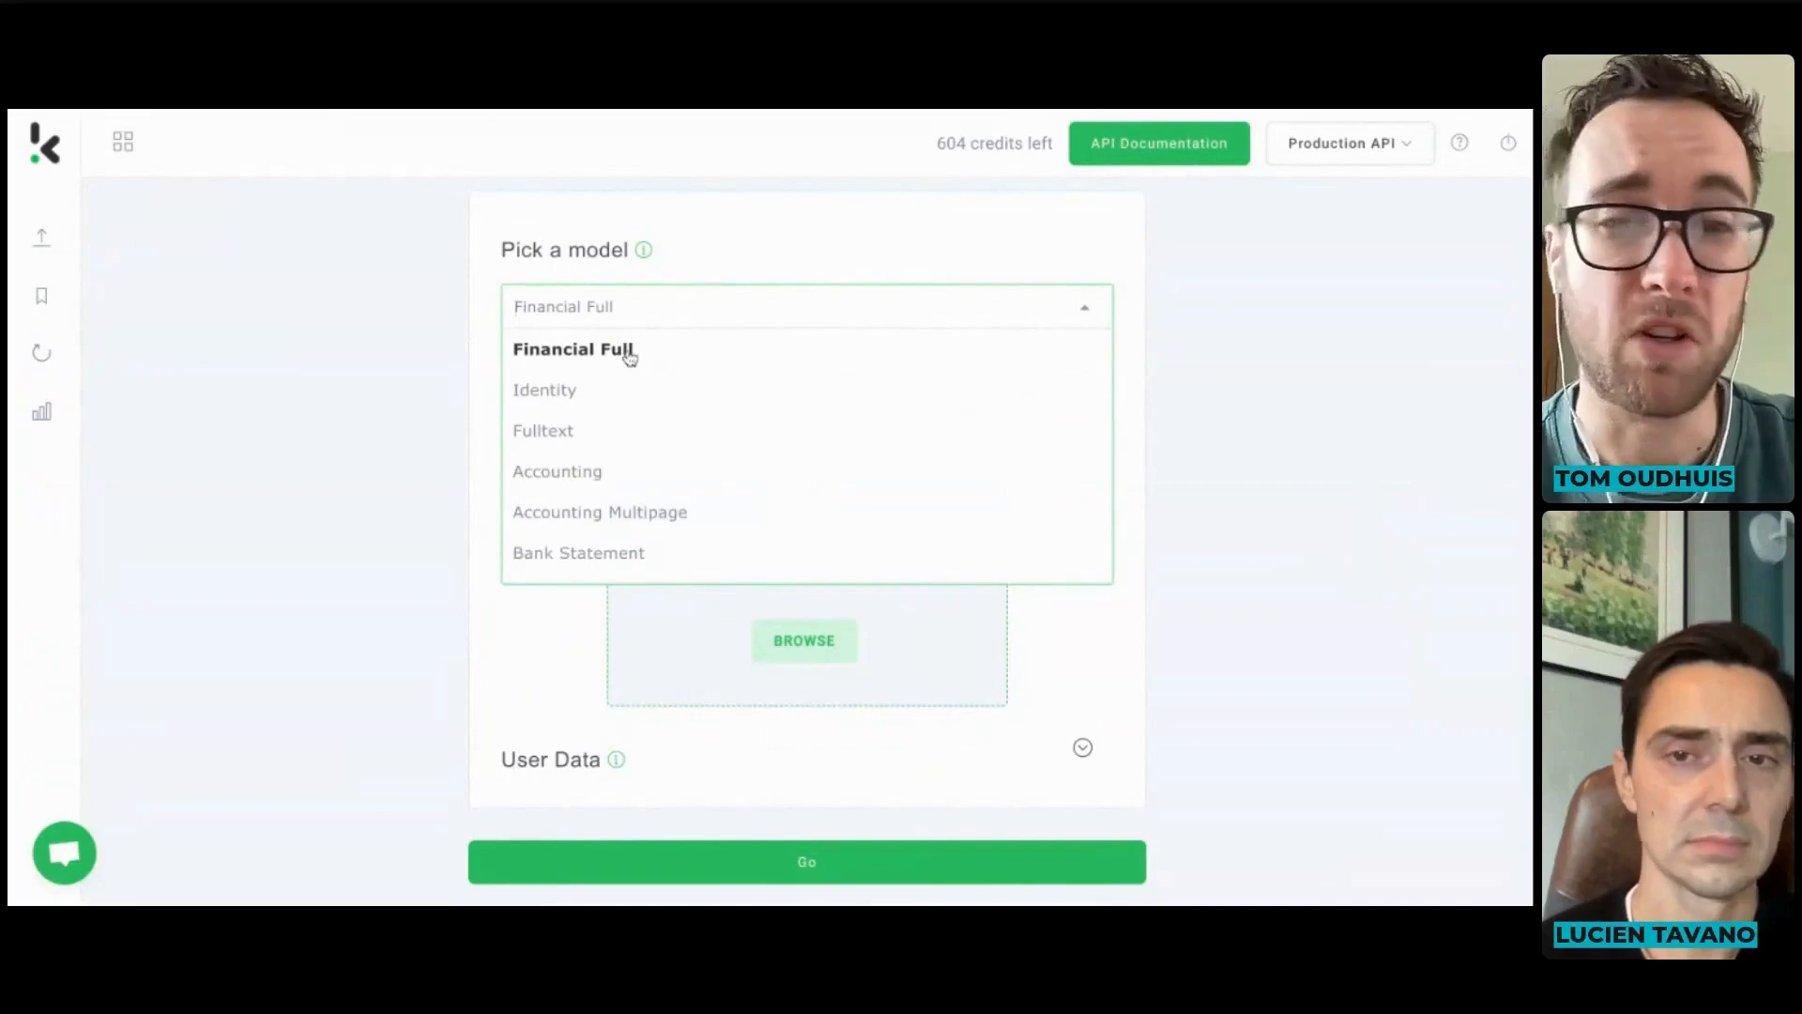
pyautogui.scroll(-1, 578, 396)
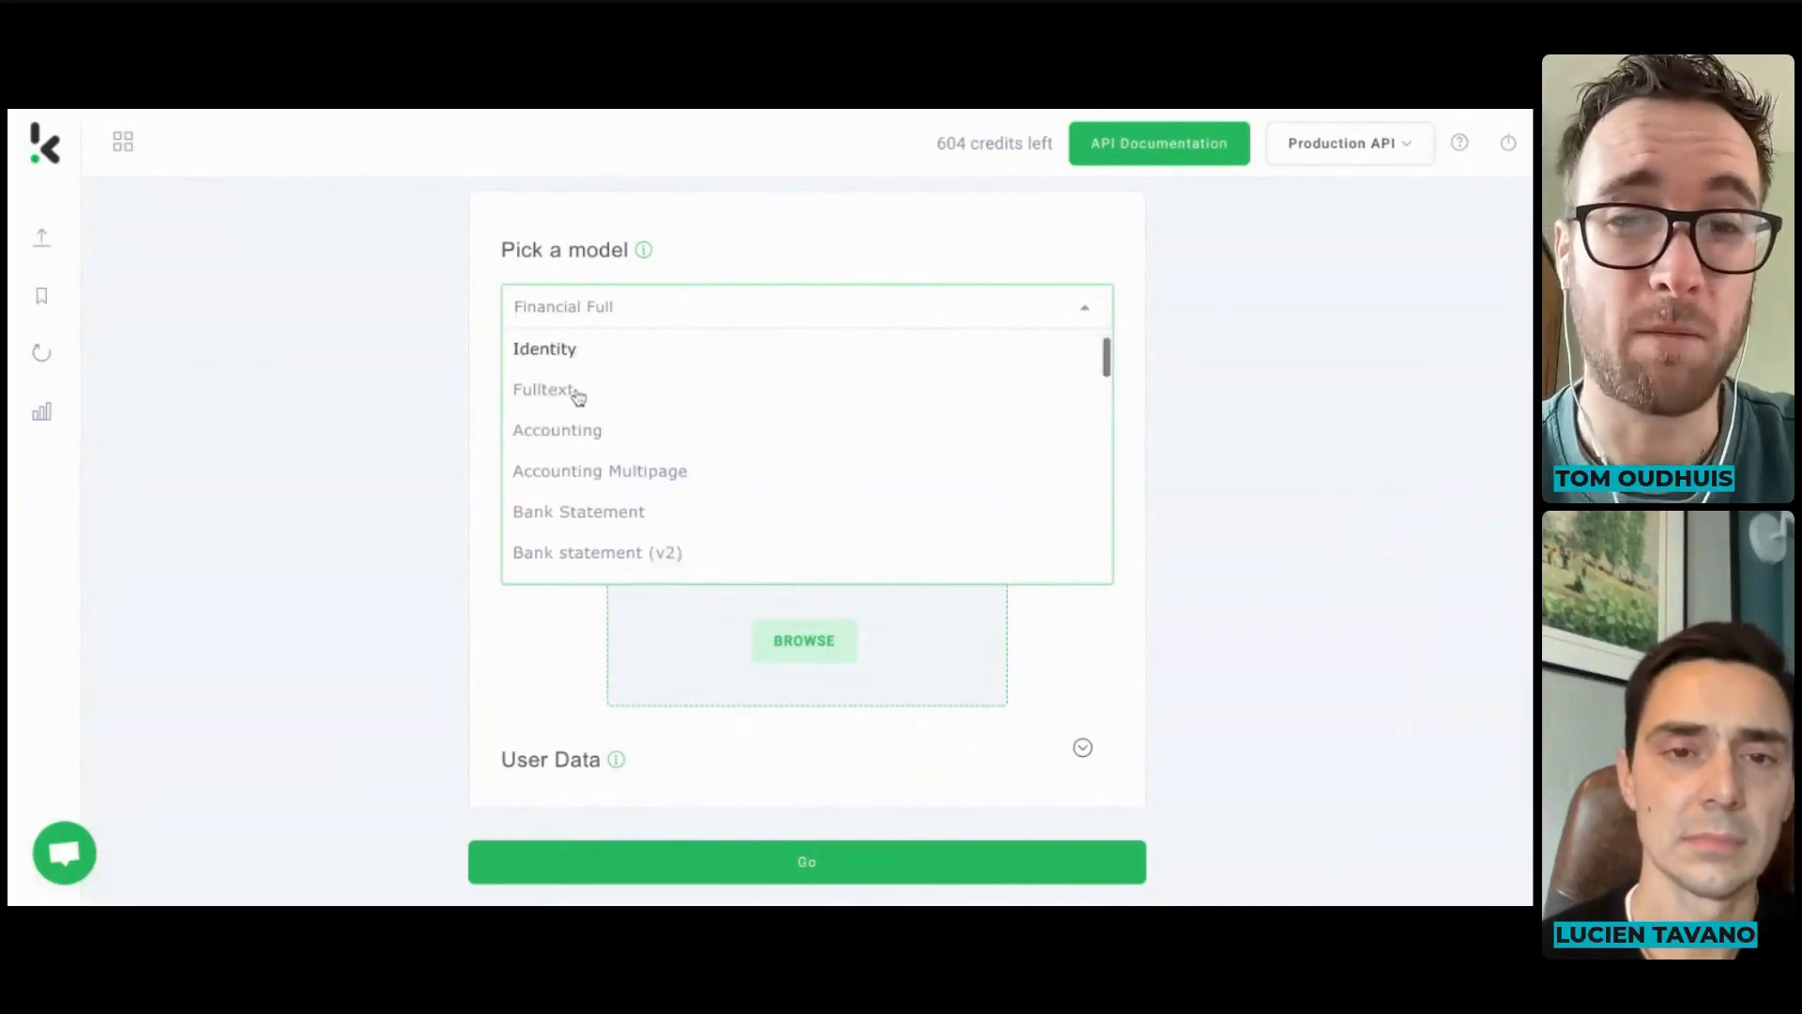
pyautogui.scroll(-2, 577, 395)
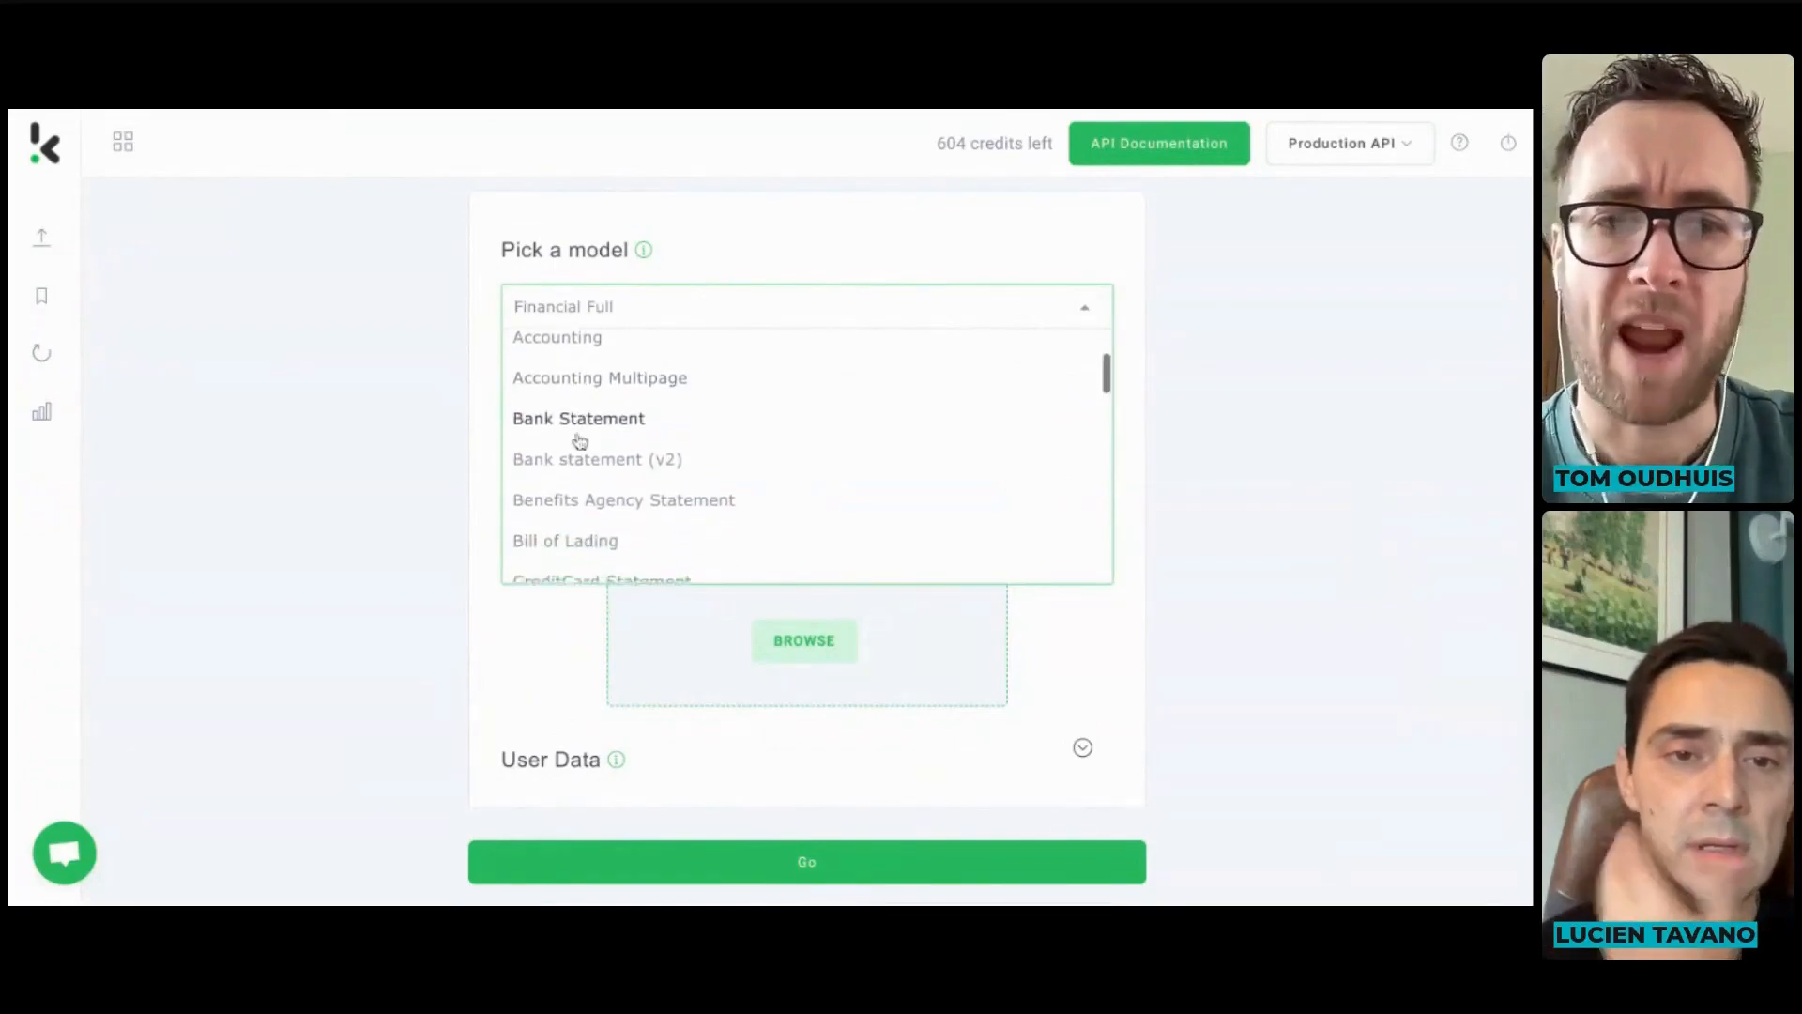
pyautogui.scroll(-3, 578, 441)
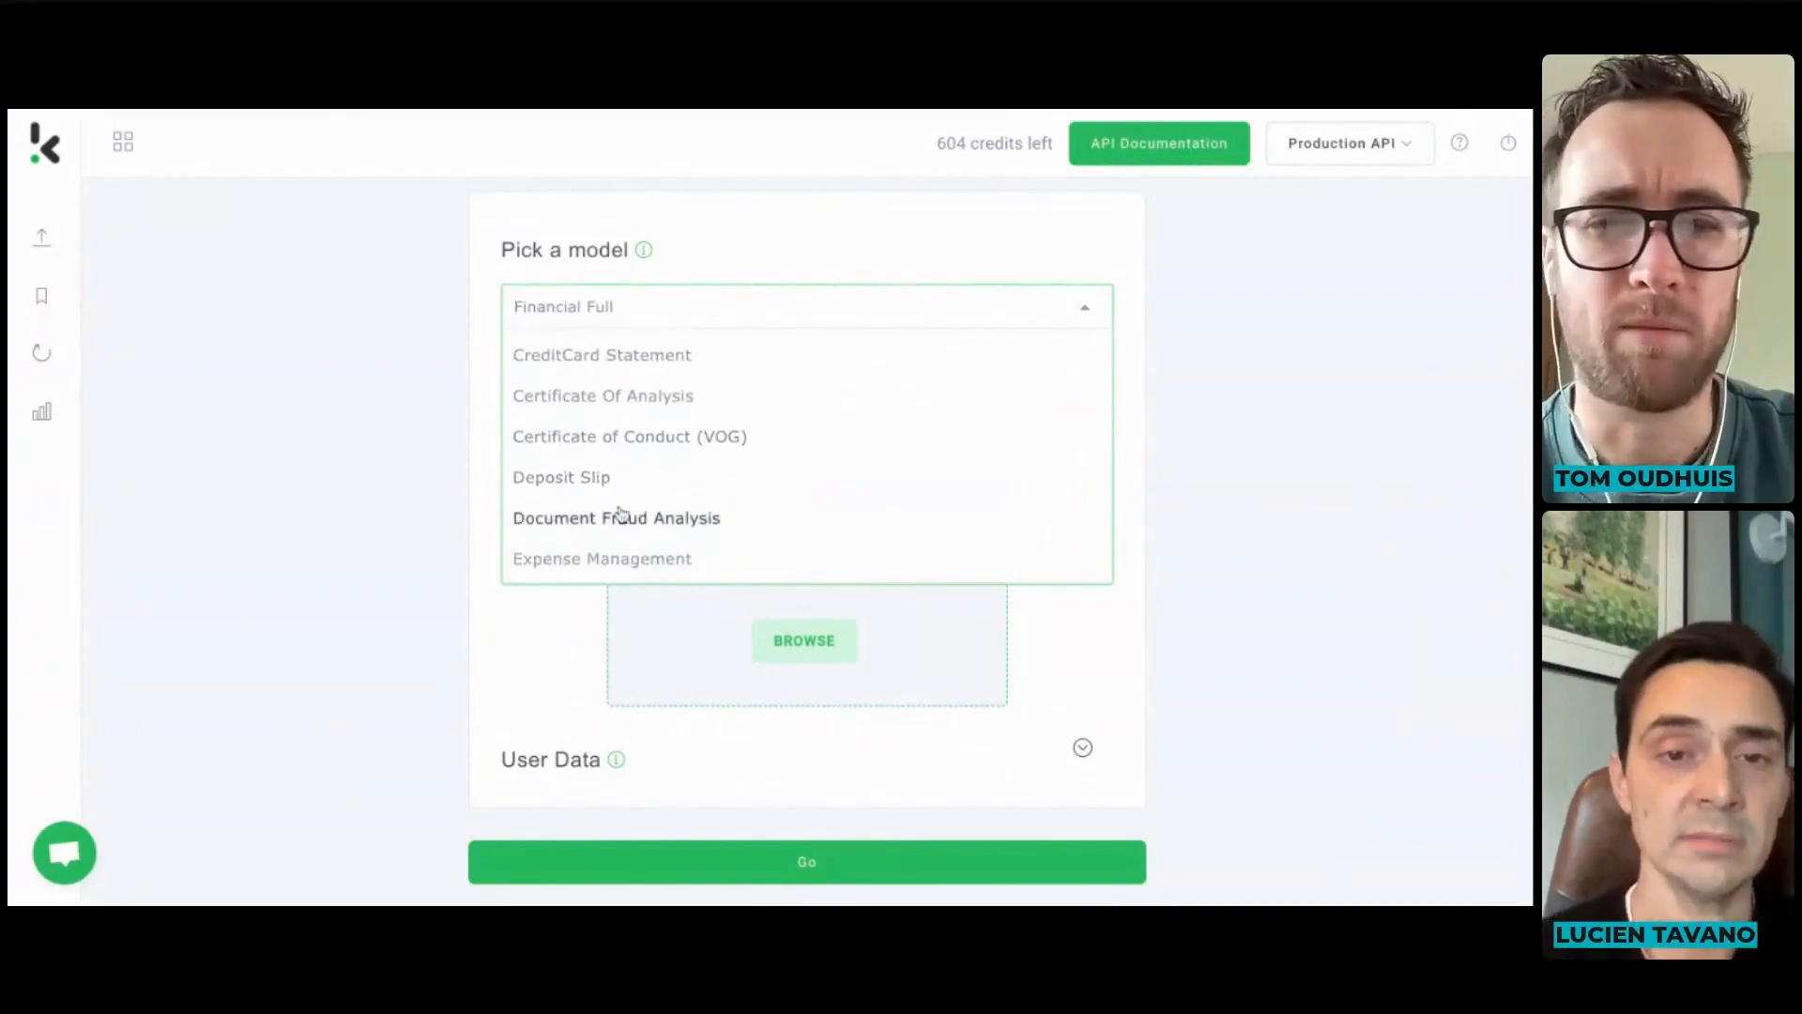
pyautogui.scroll(-5, 619, 511)
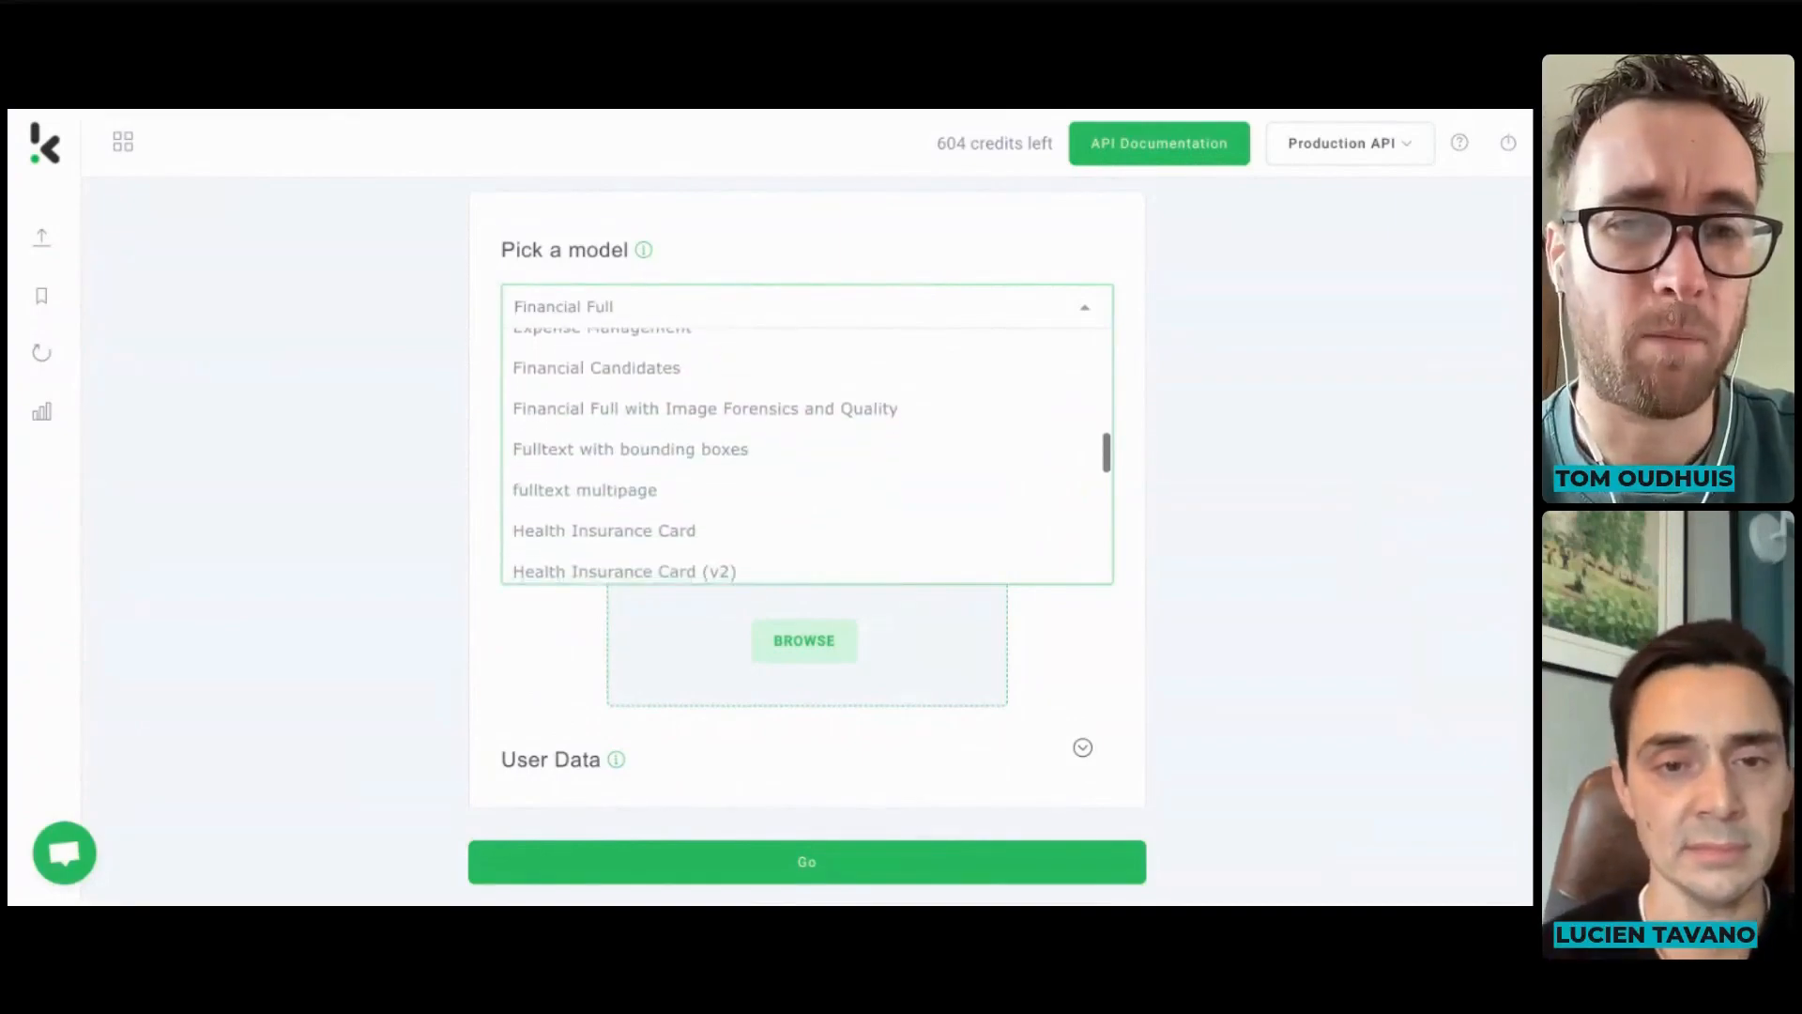
pyautogui.scroll(-5, 581, 488)
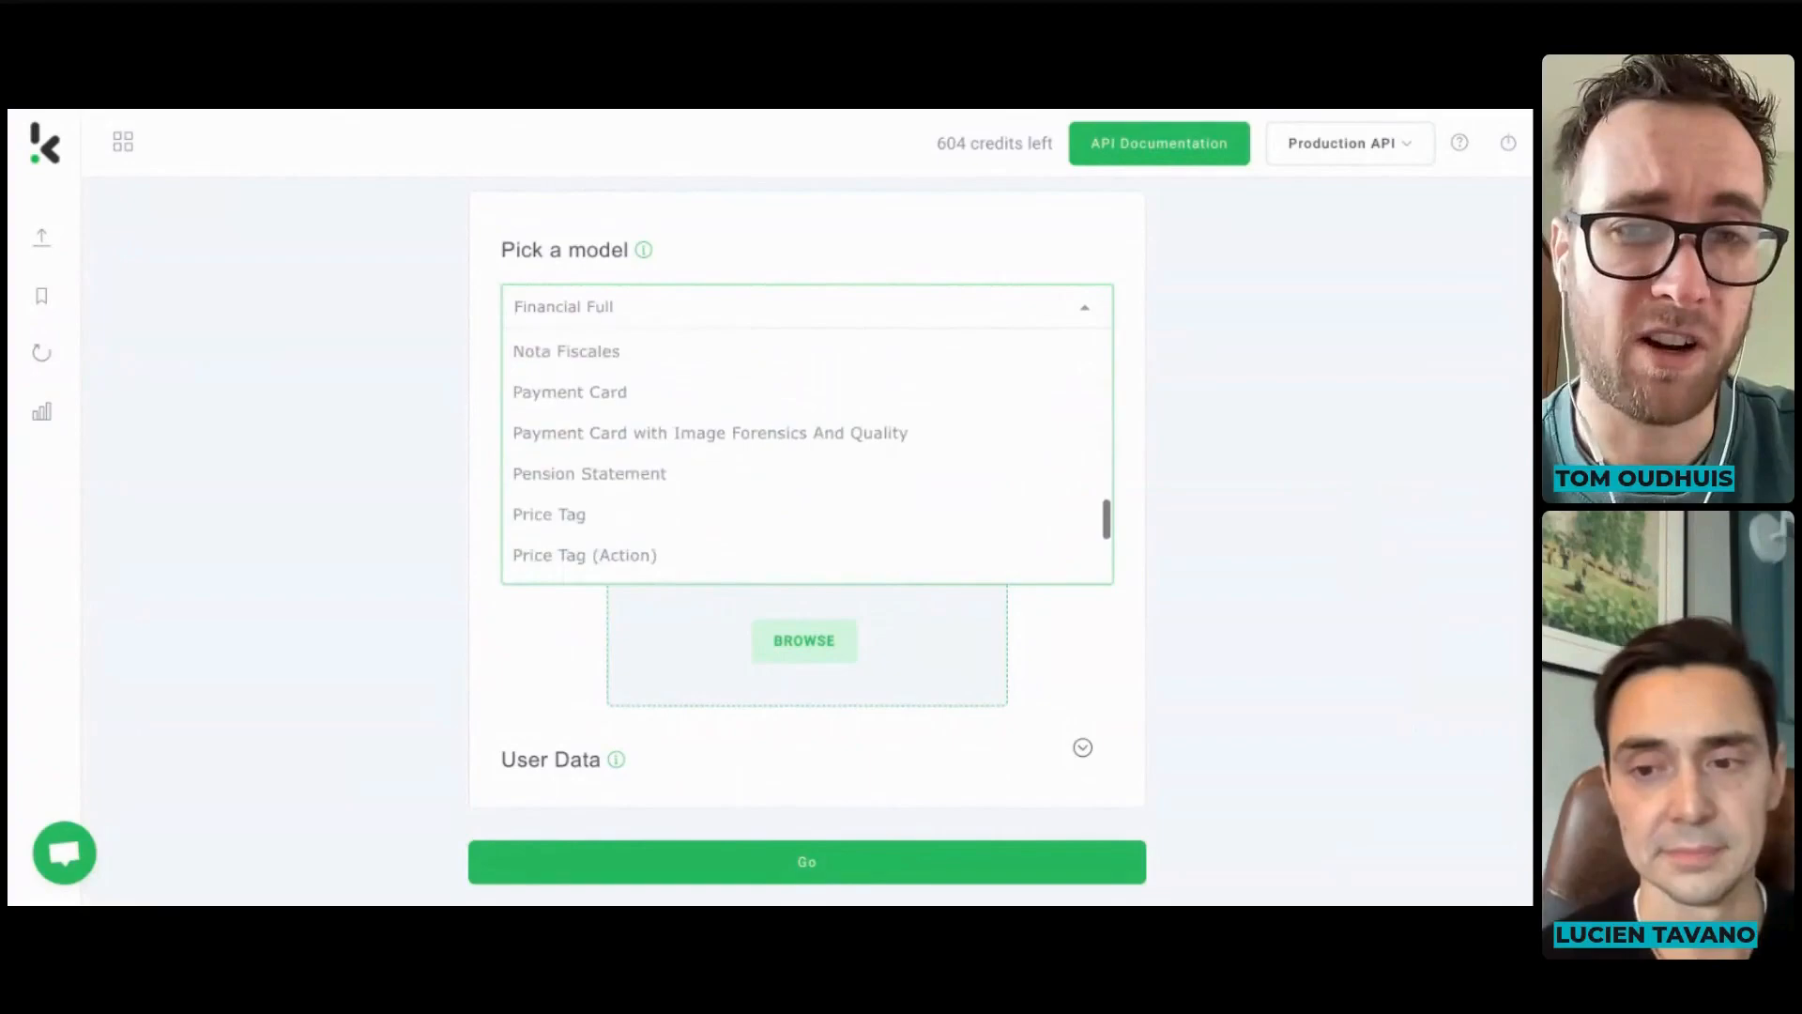
pyautogui.scroll(-4, 572, 484)
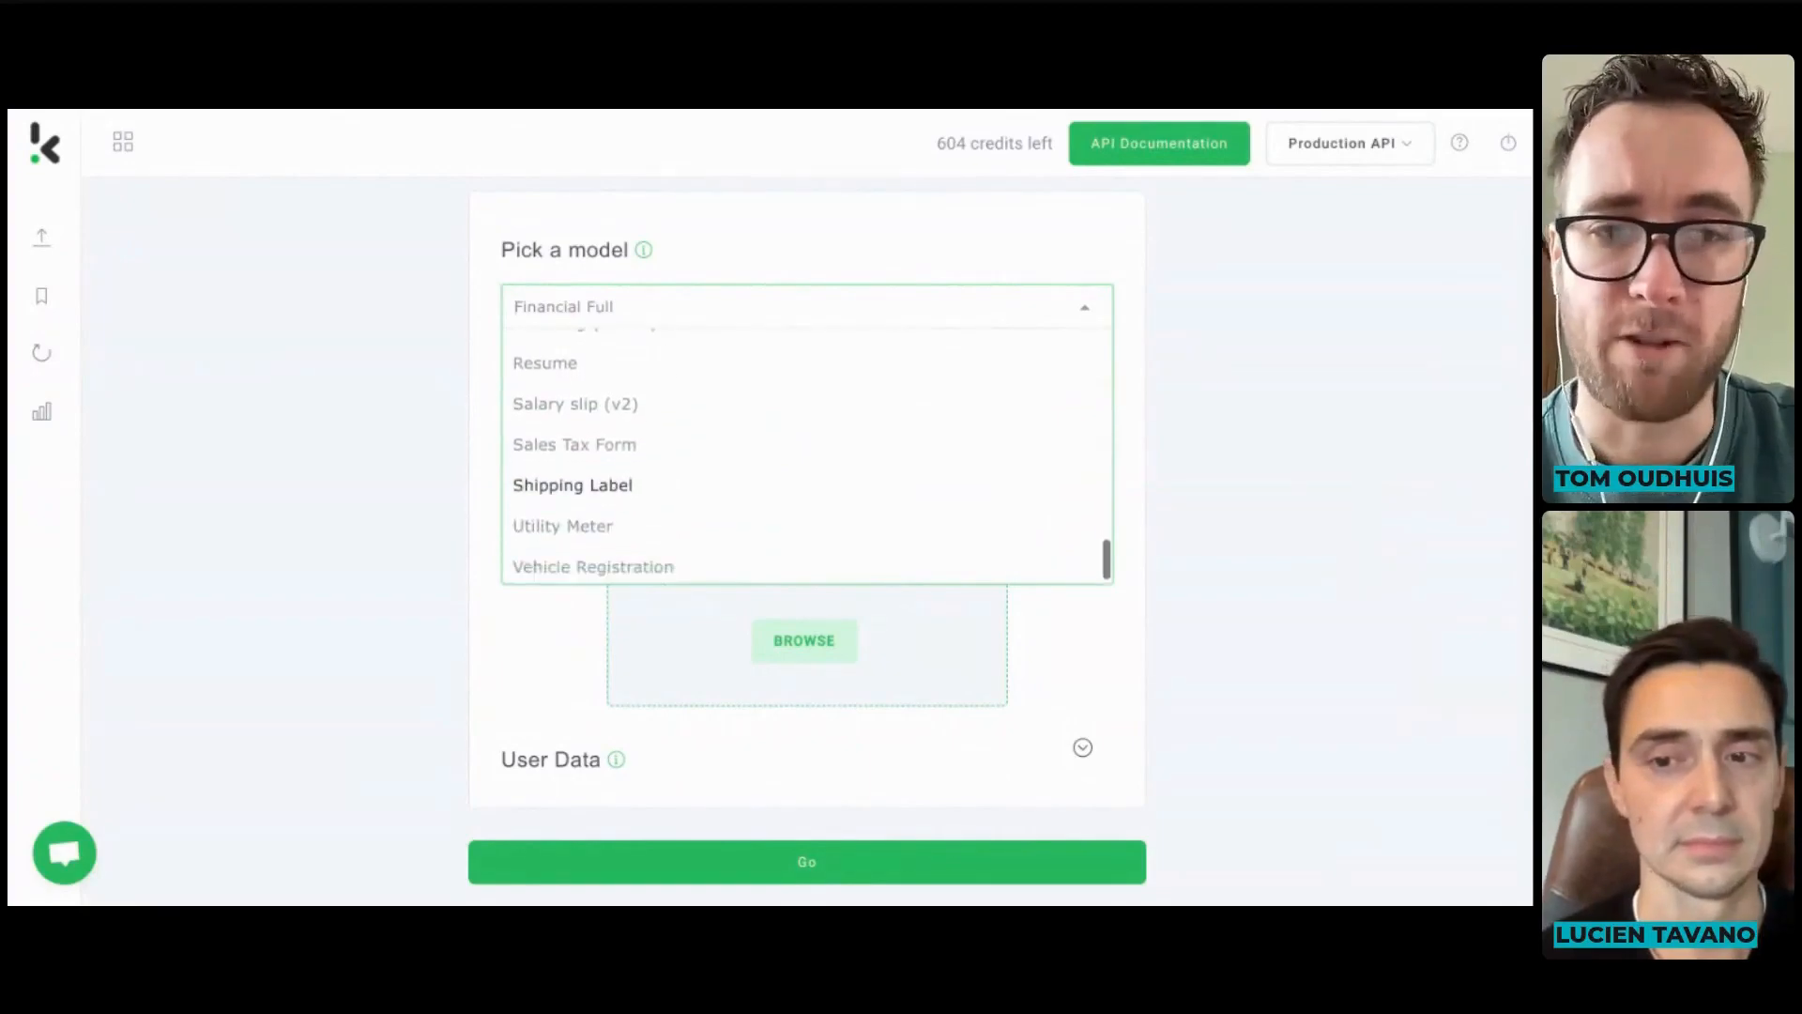
pyautogui.click(354, 572)
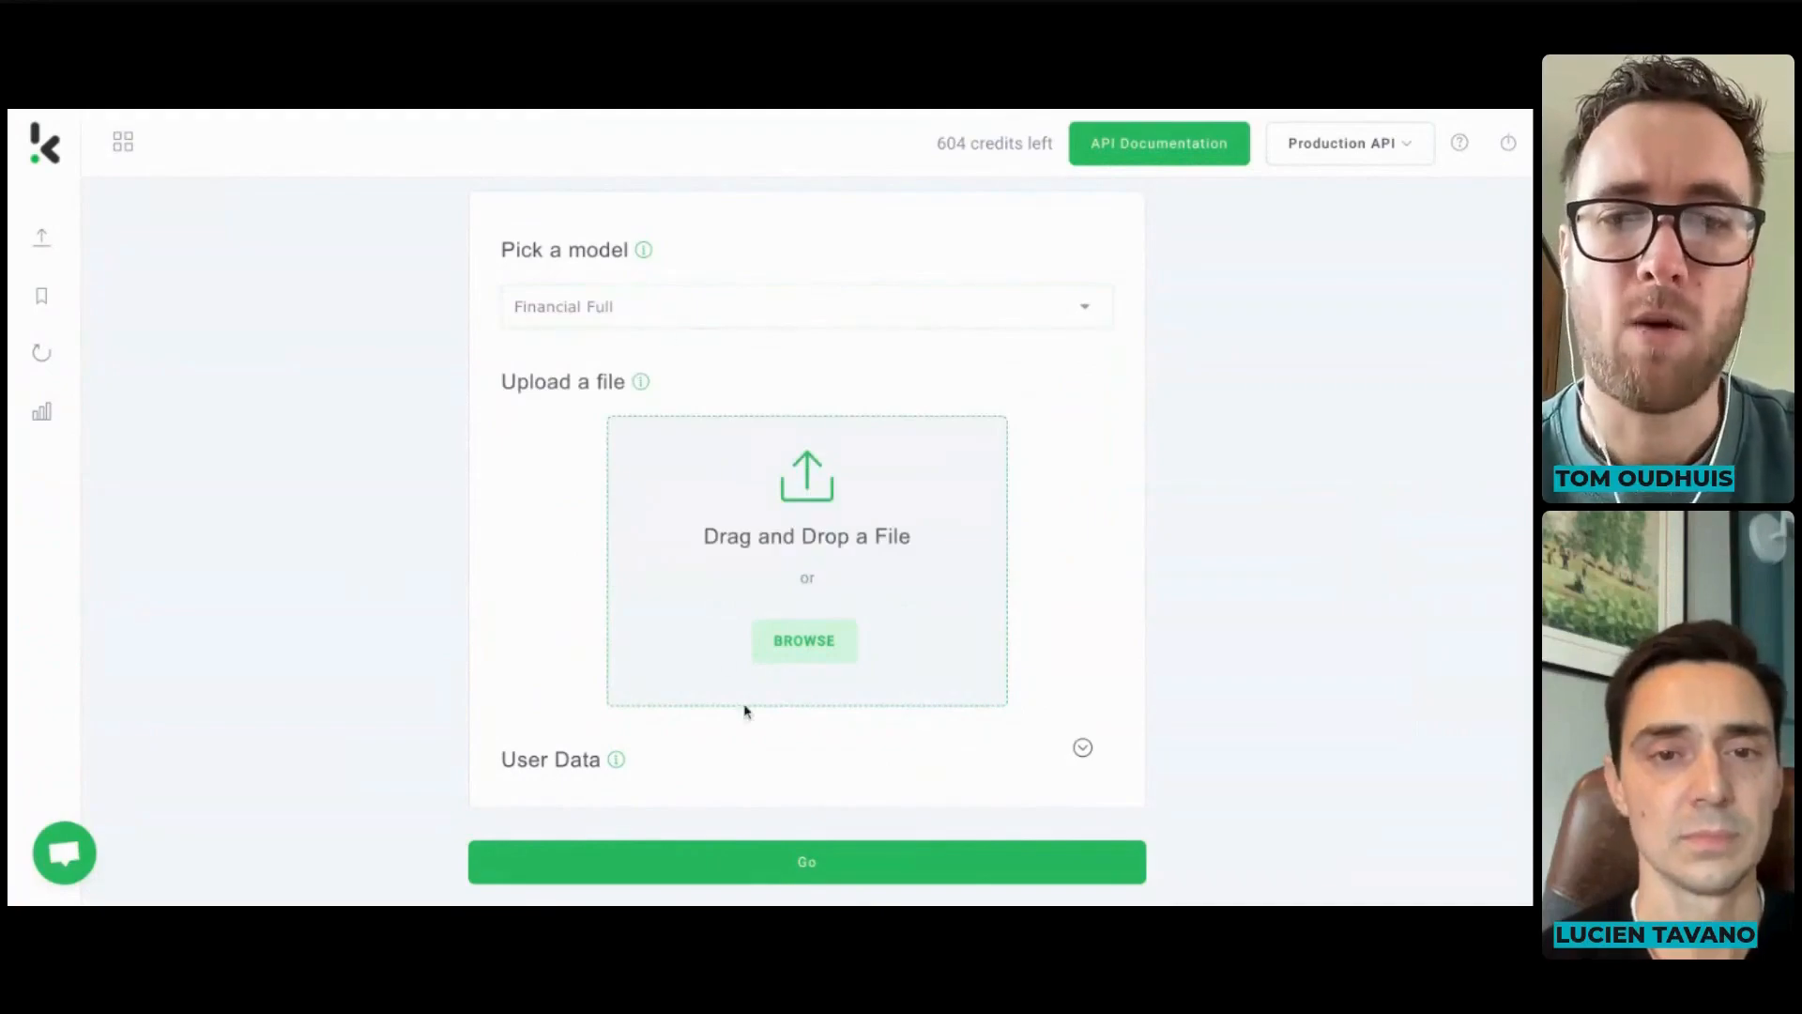
# - Upload DE_CH-dunkin-donuts.jpg, DE_Marktkauf.jpg, DE_Rossmann.jpg and DE-aral.jpeg and process them with the Financial Full model as multiple documents
pyautogui.click(788, 657)
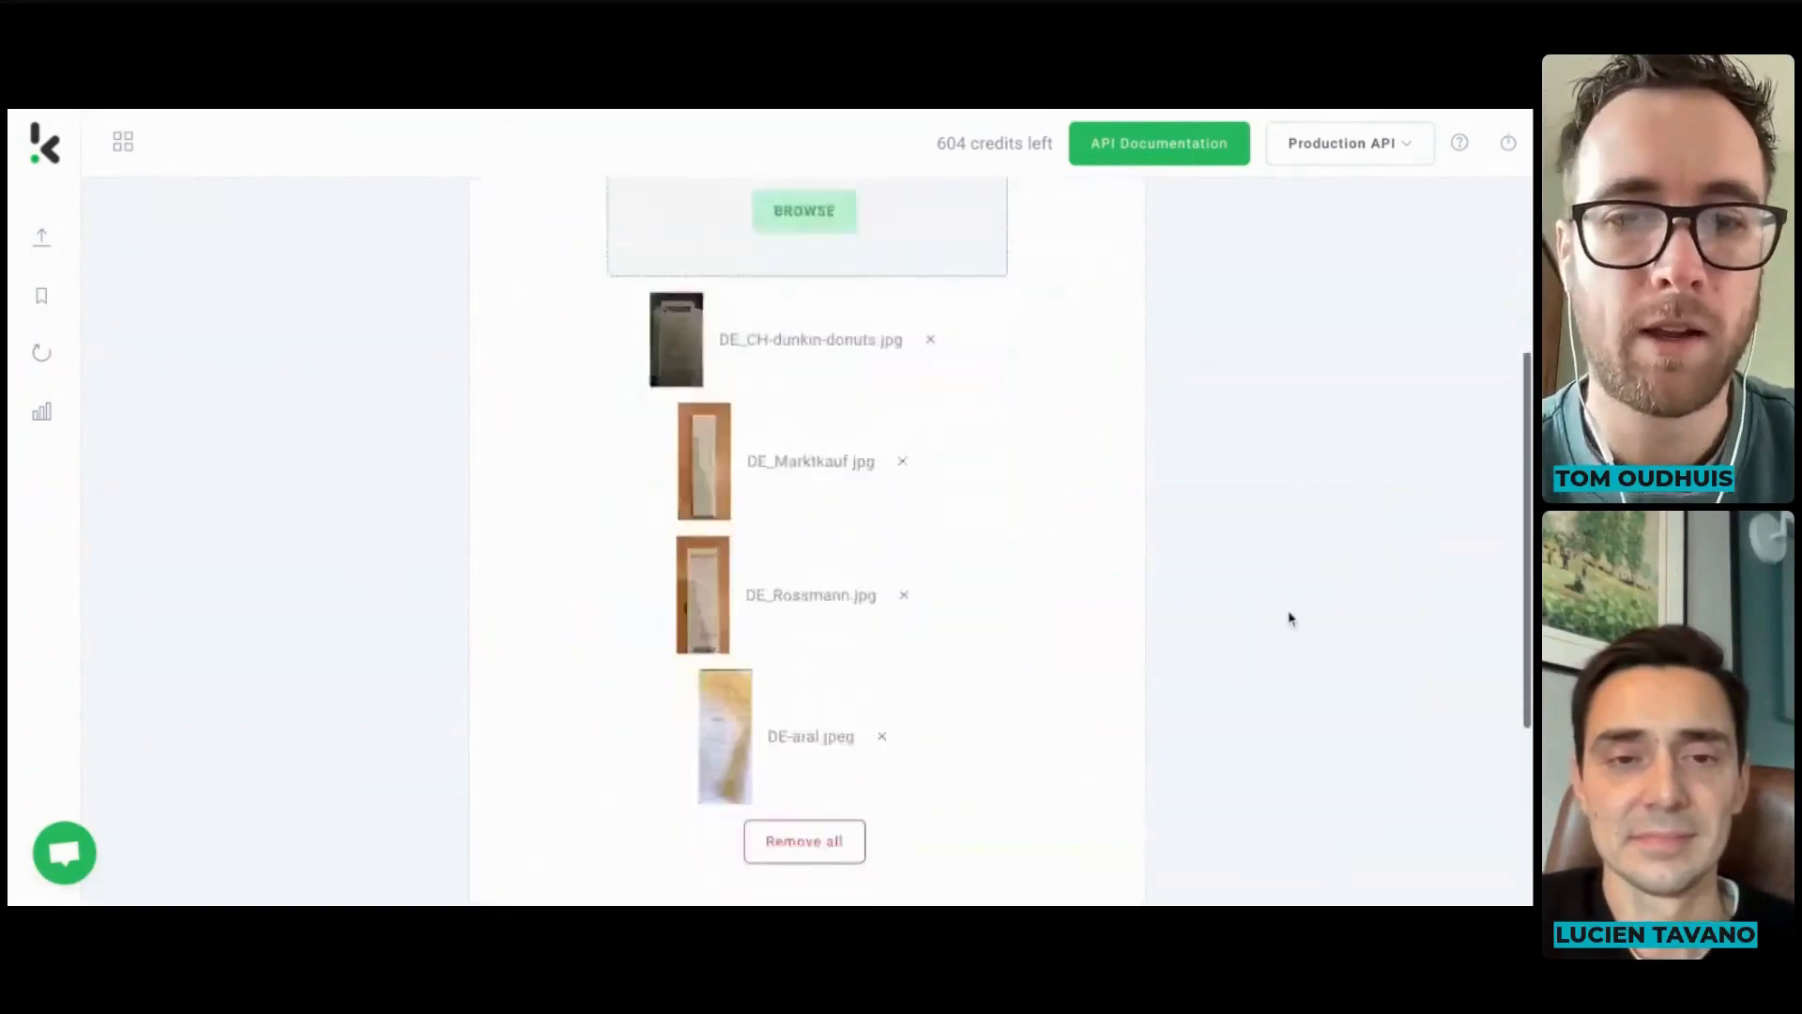
pyautogui.scroll(-4, 1286, 616)
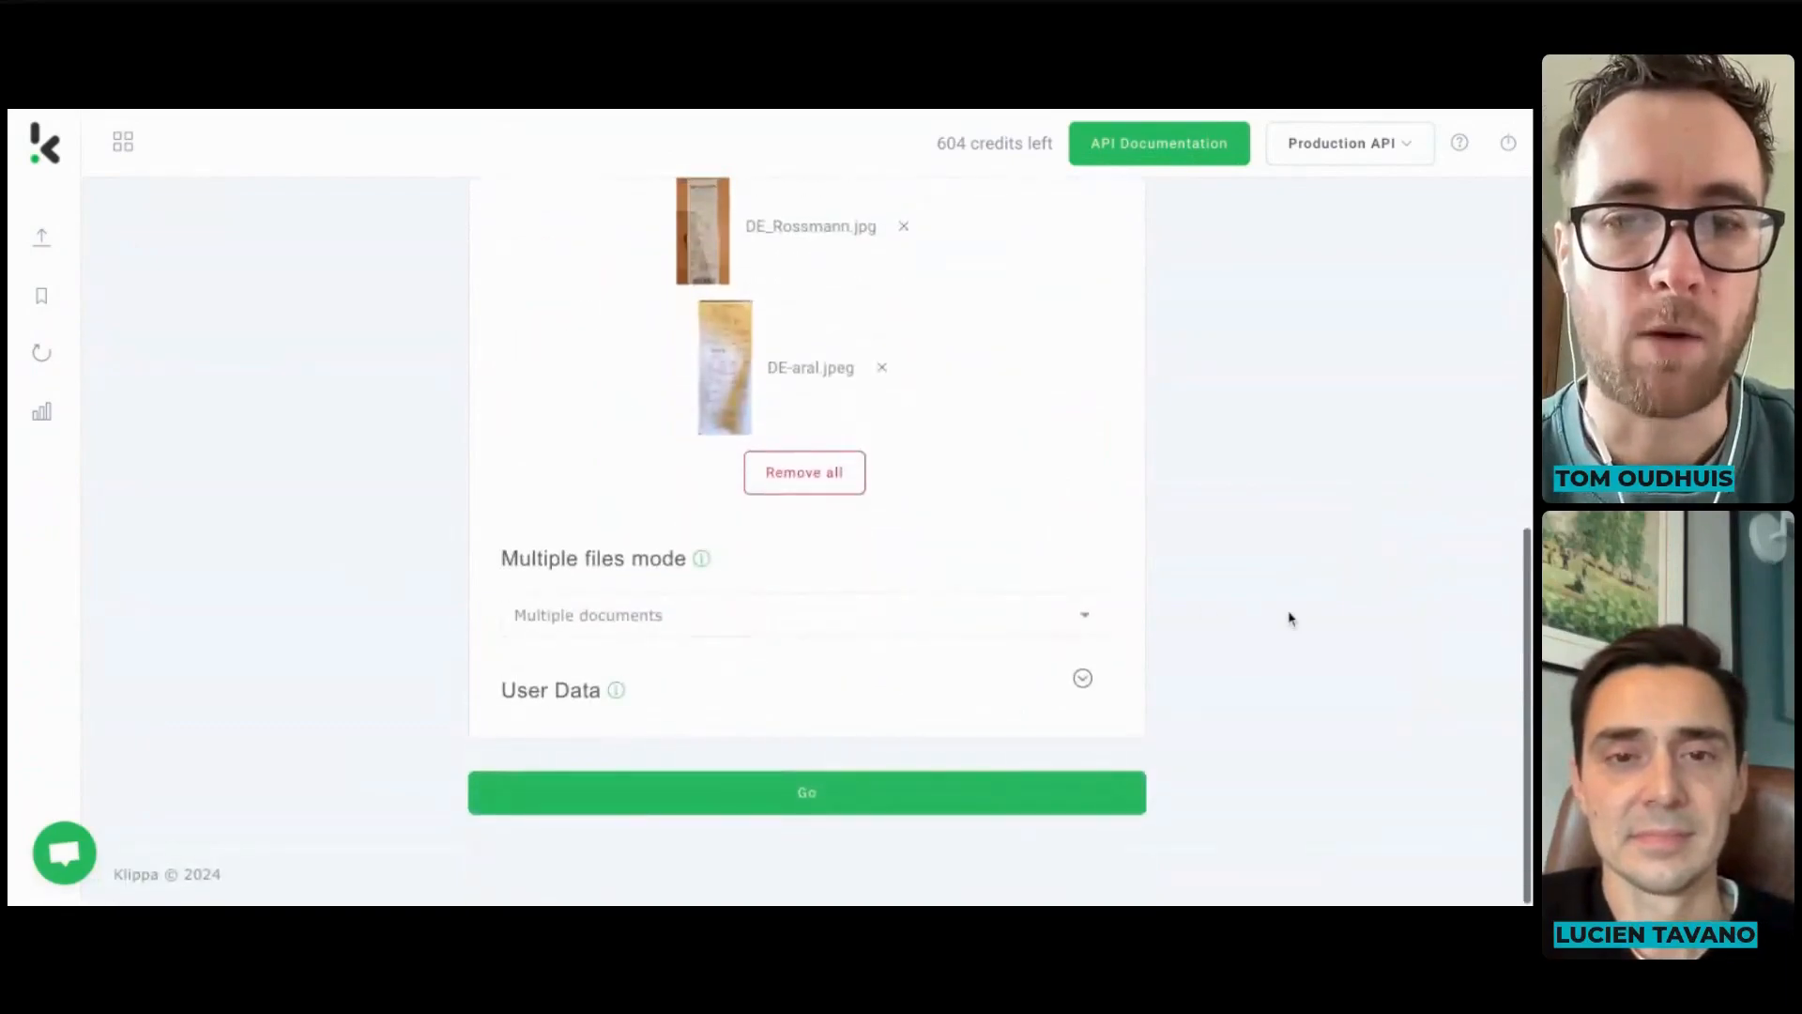
pyautogui.click(865, 805)
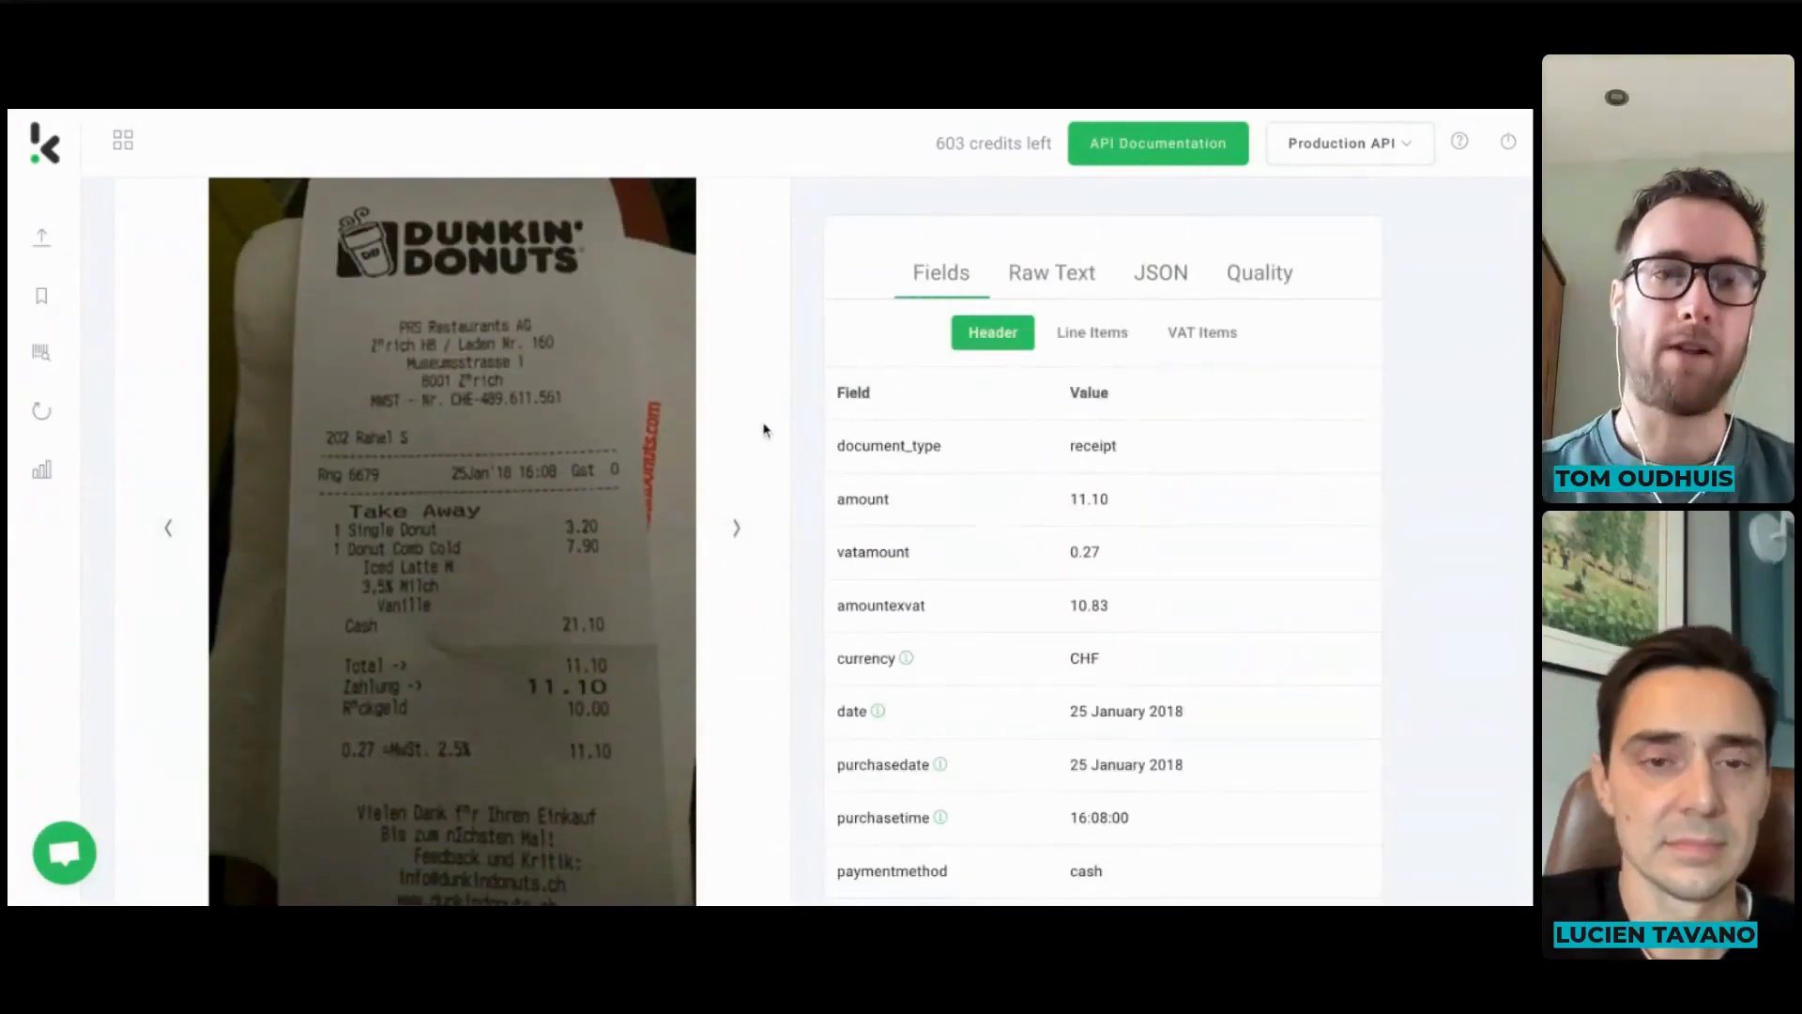
# - Cycle through all the processed receipts back to the Dunkin' Donuts one
pyautogui.click(168, 530)
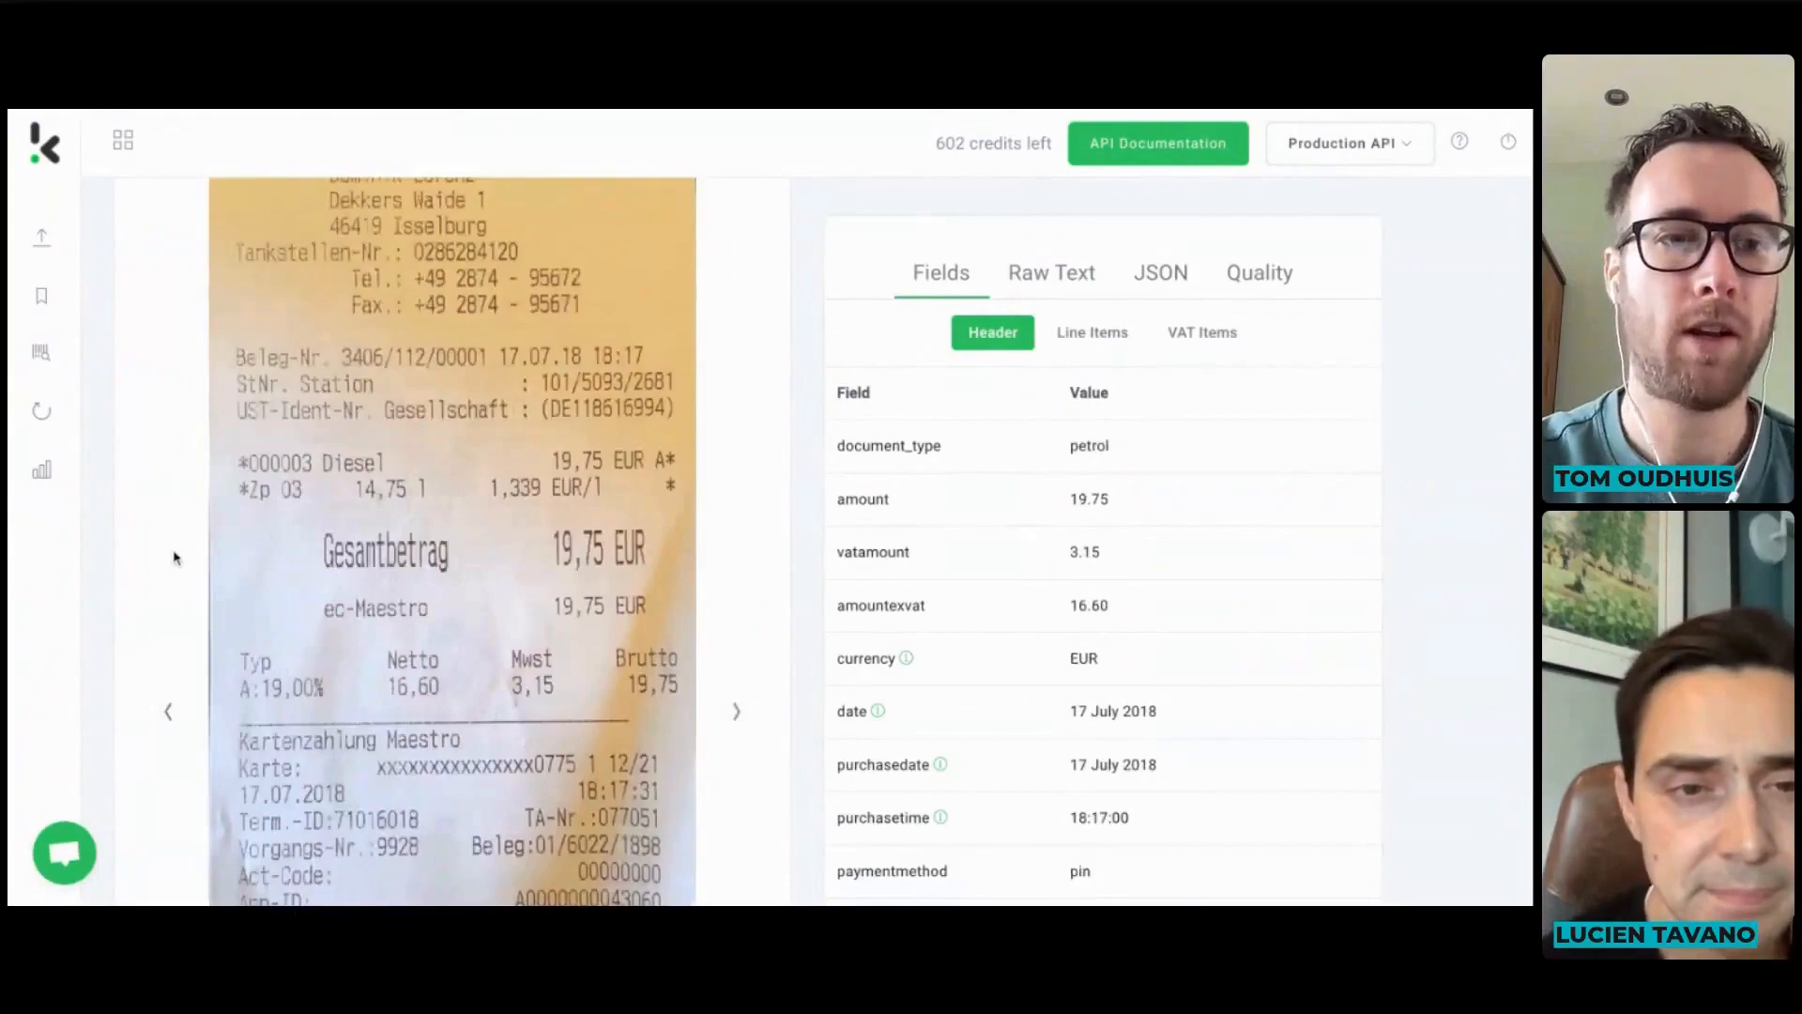
pyautogui.click(166, 711)
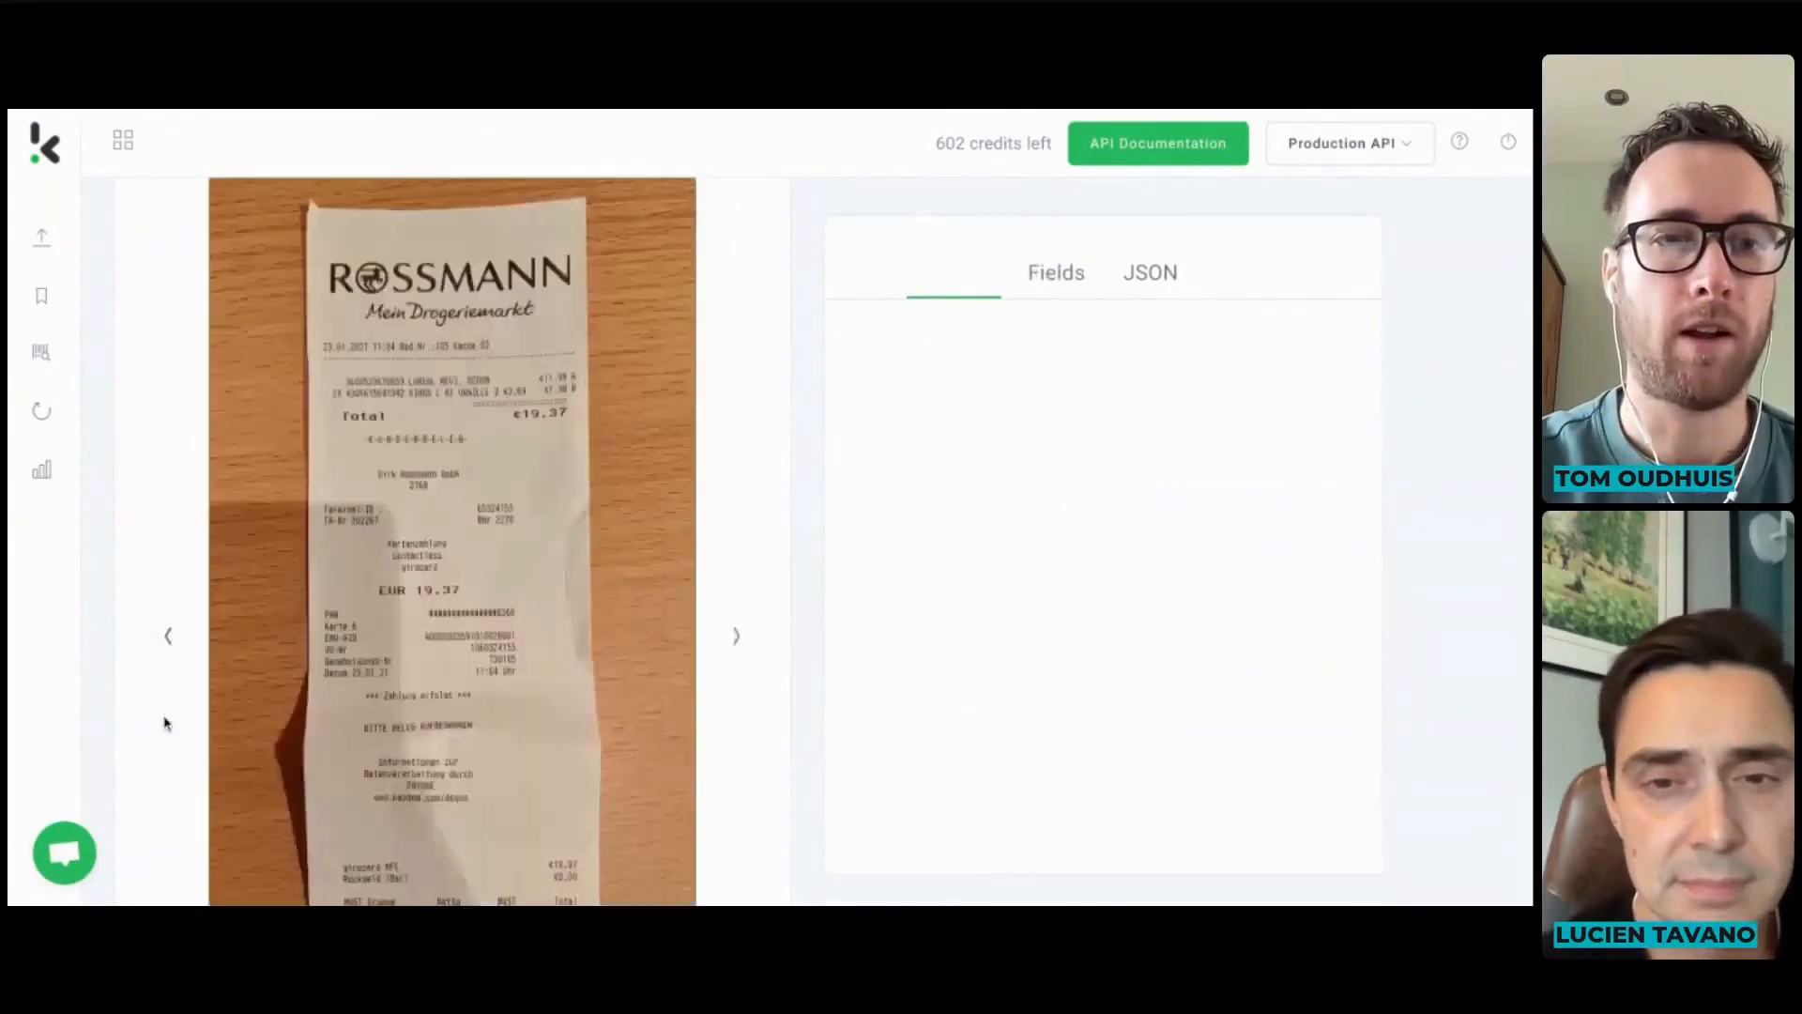
pyautogui.click(168, 638)
pyautogui.click(168, 638)
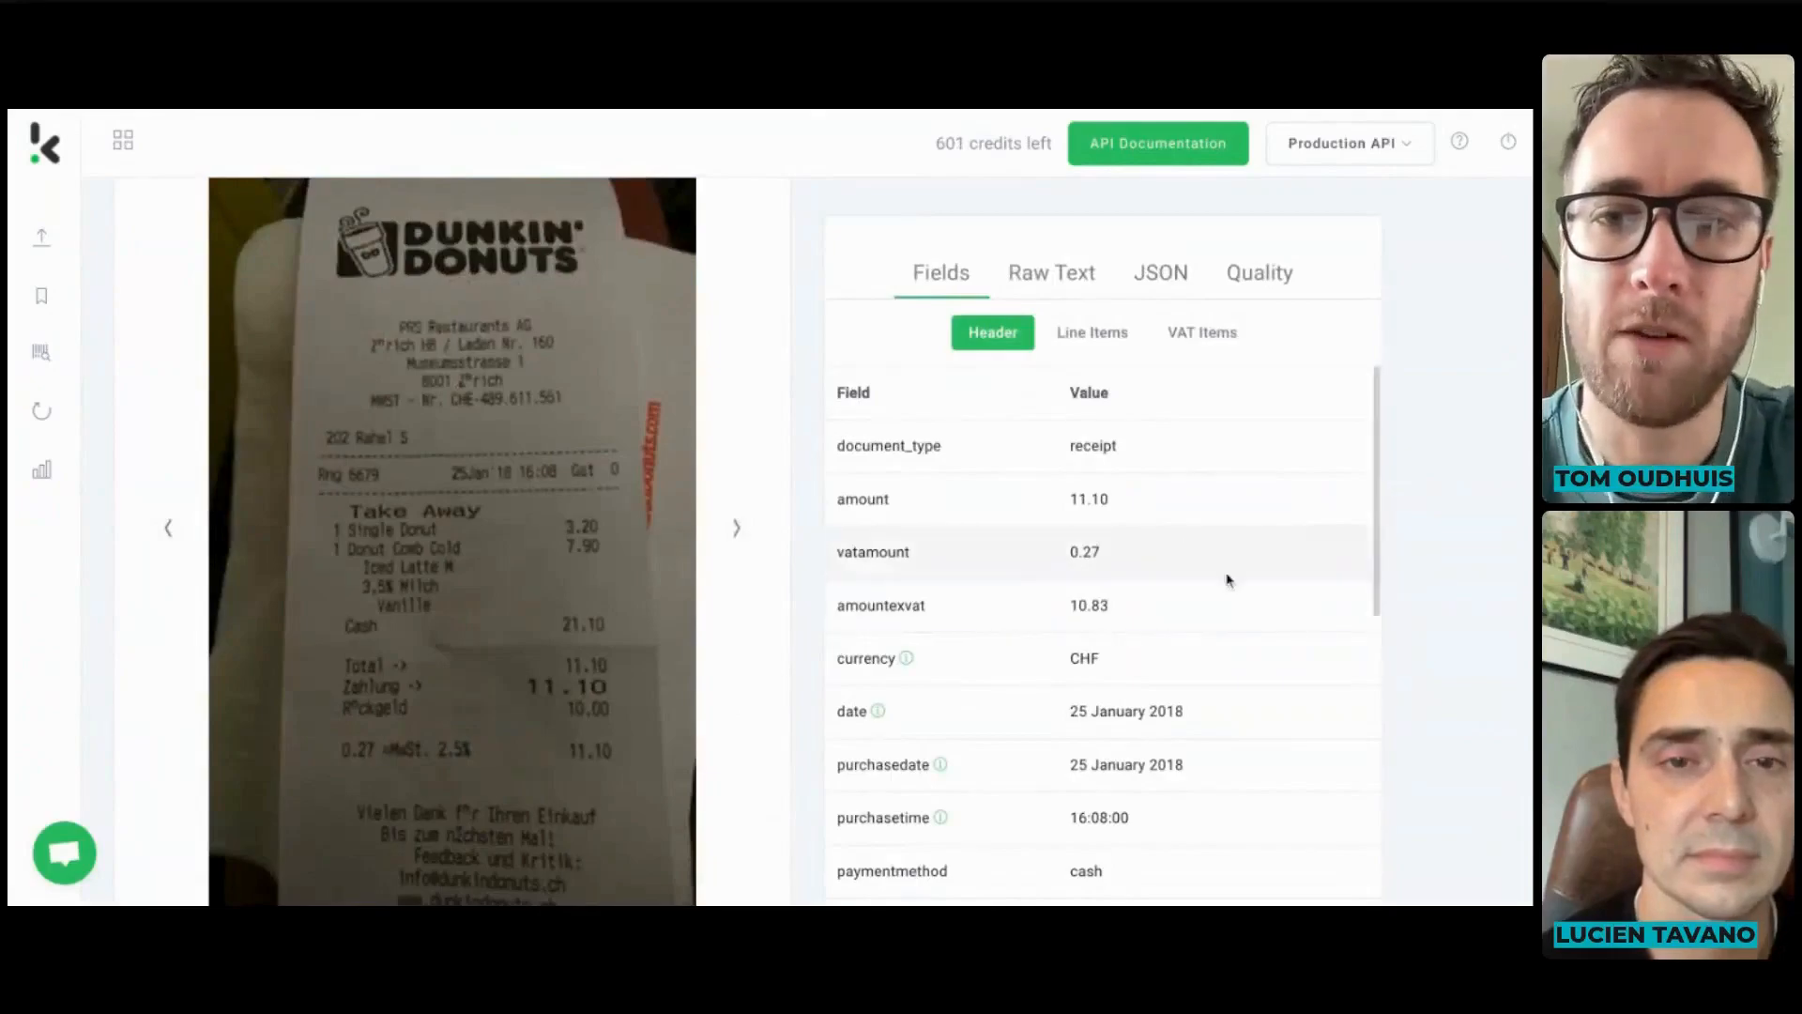
# - Check the extracted document type, amount and currency in the Dunkin' Donuts receipt's header fields
pyautogui.scroll(-1, 1408, 573)
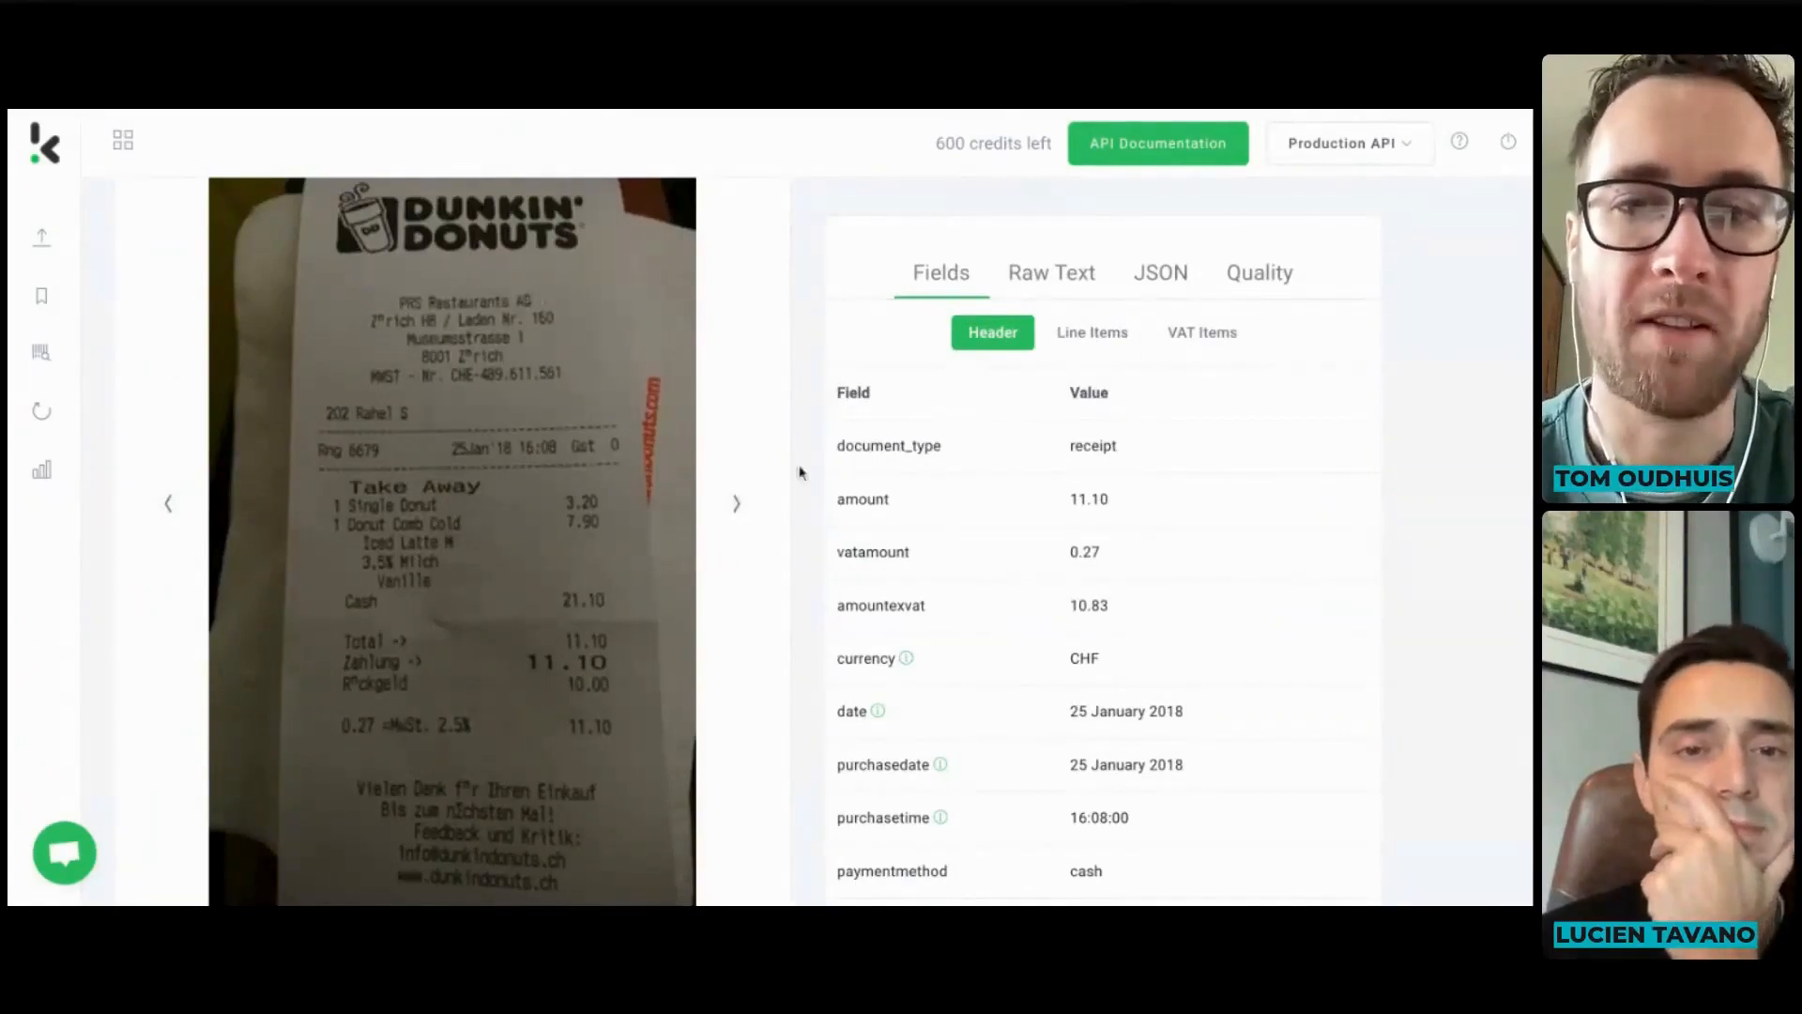
pyautogui.moveTo(836, 449); pyautogui.dragTo(1117, 448)
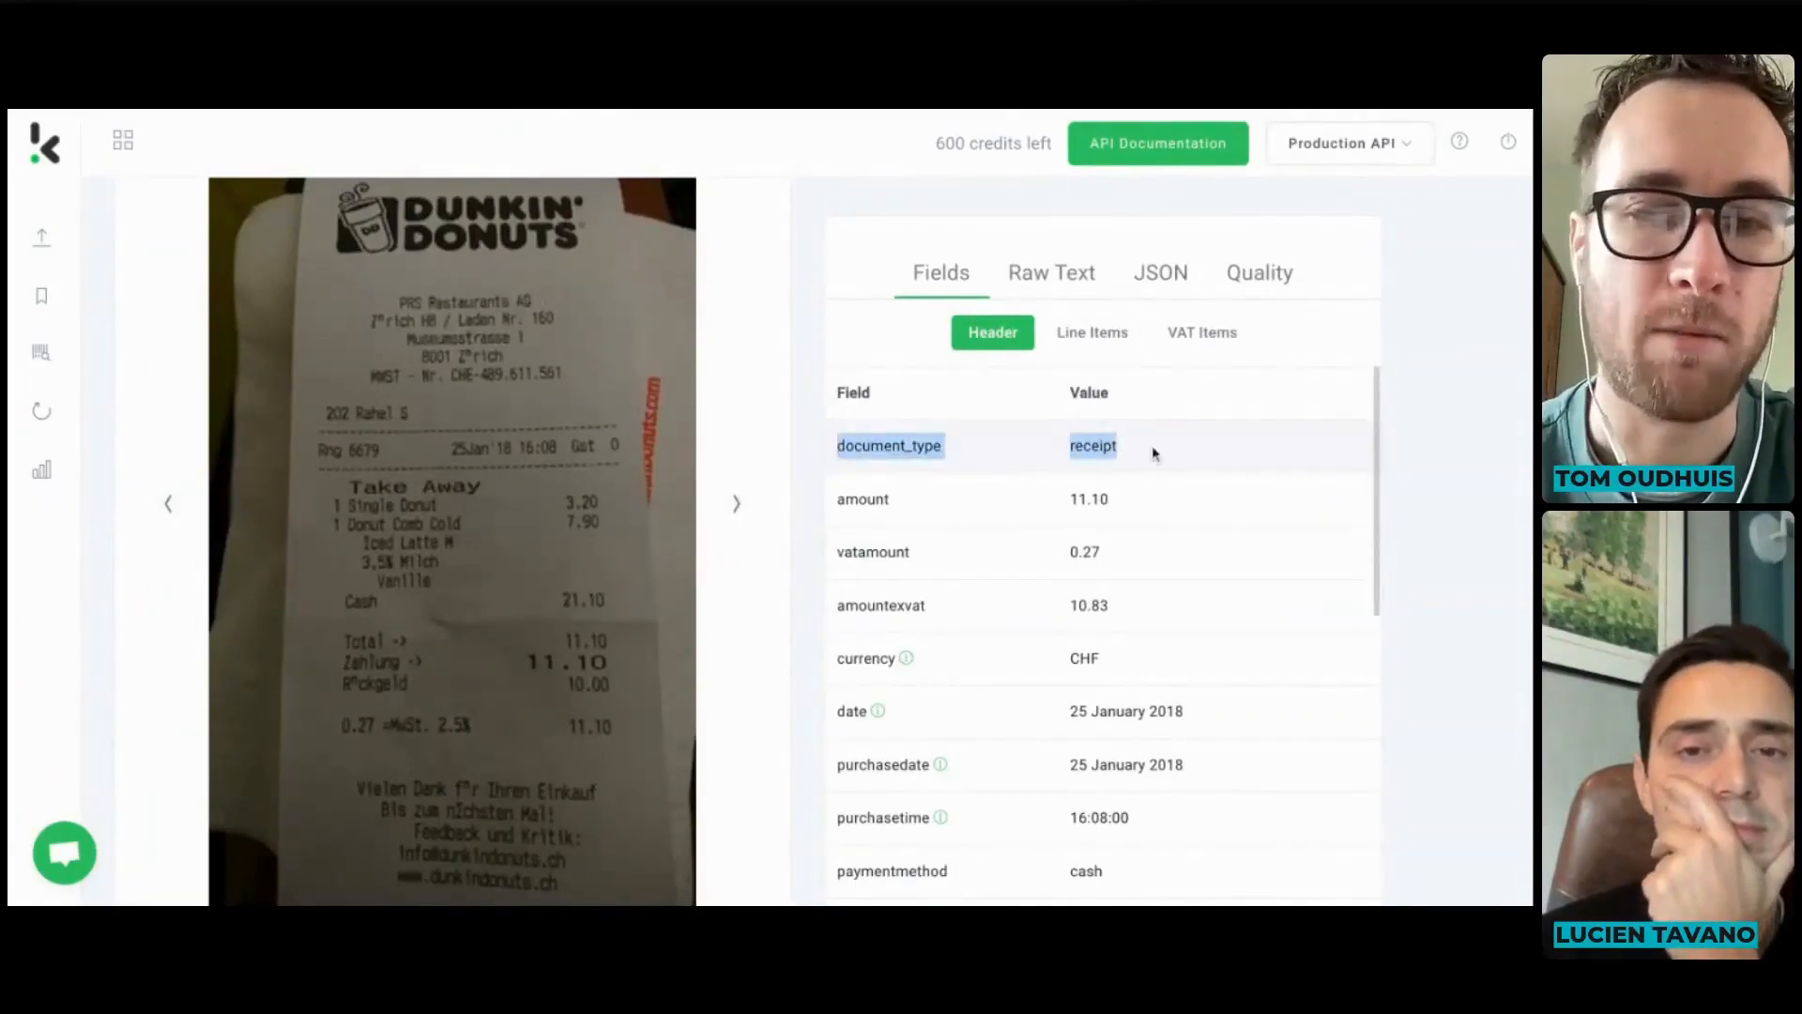
pyautogui.doubleClick(1073, 500)
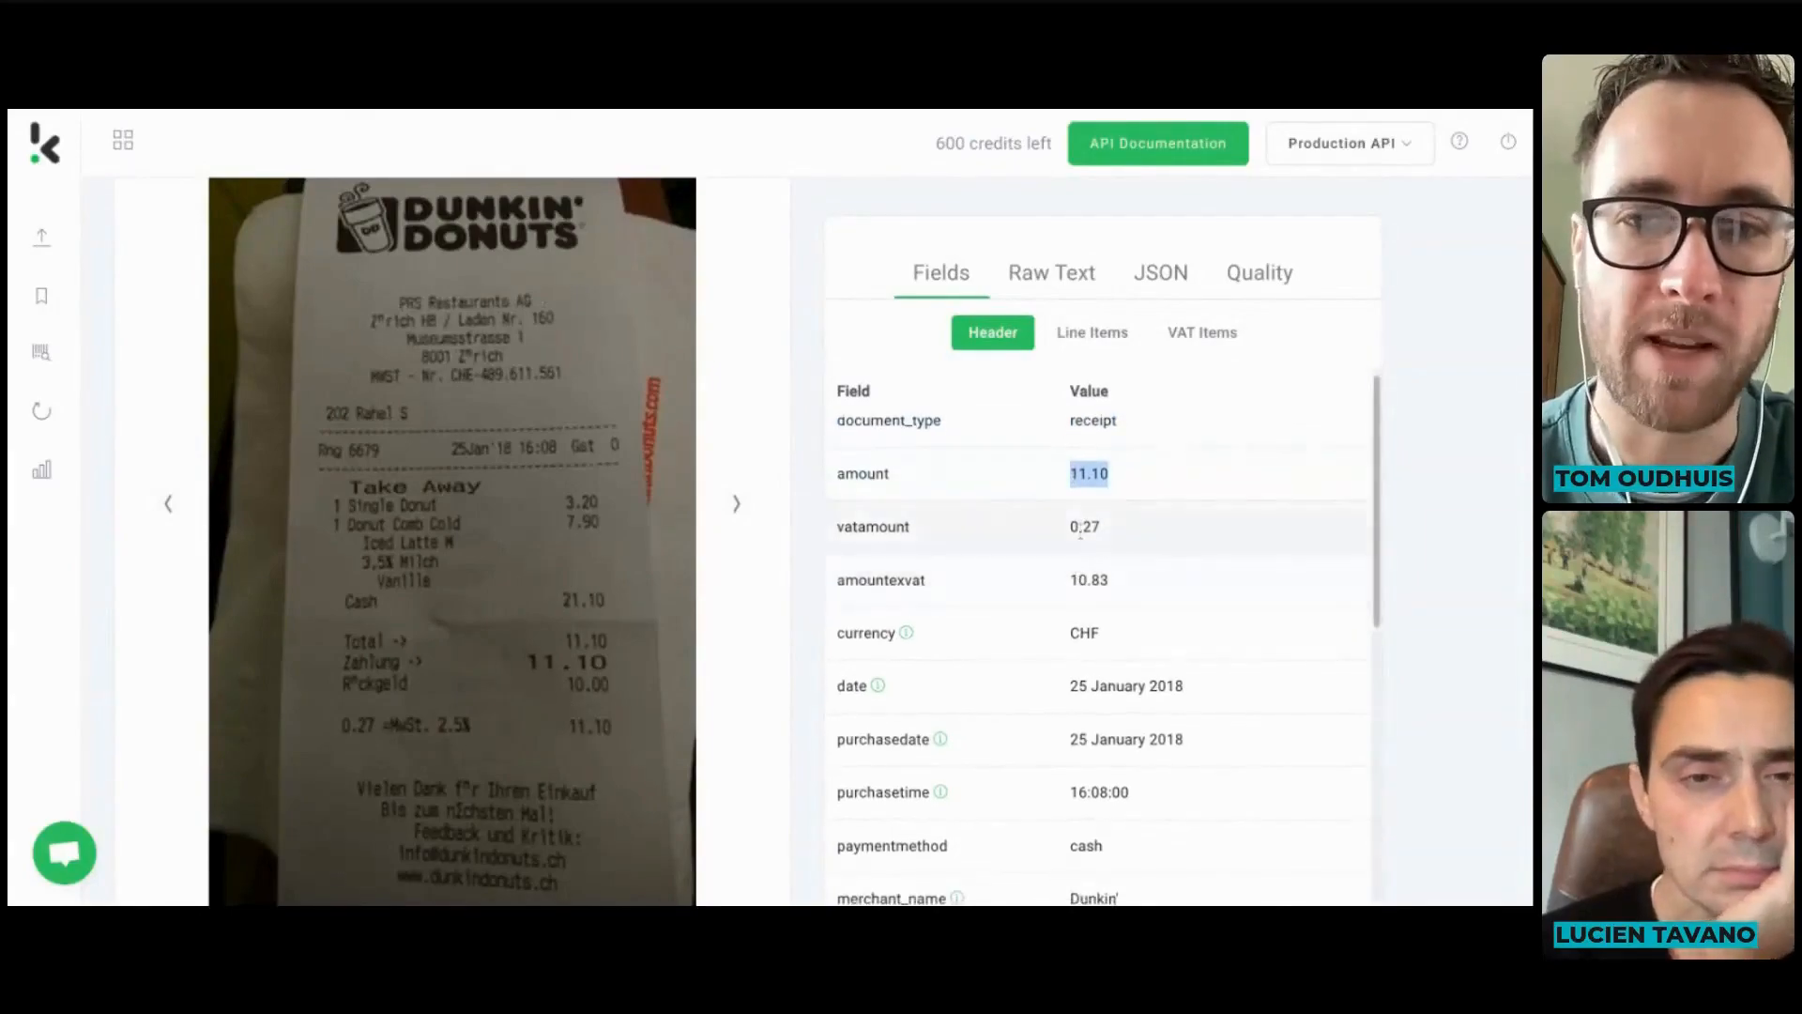
pyautogui.scroll(-1, 1081, 627)
pyautogui.doubleClick(1076, 568)
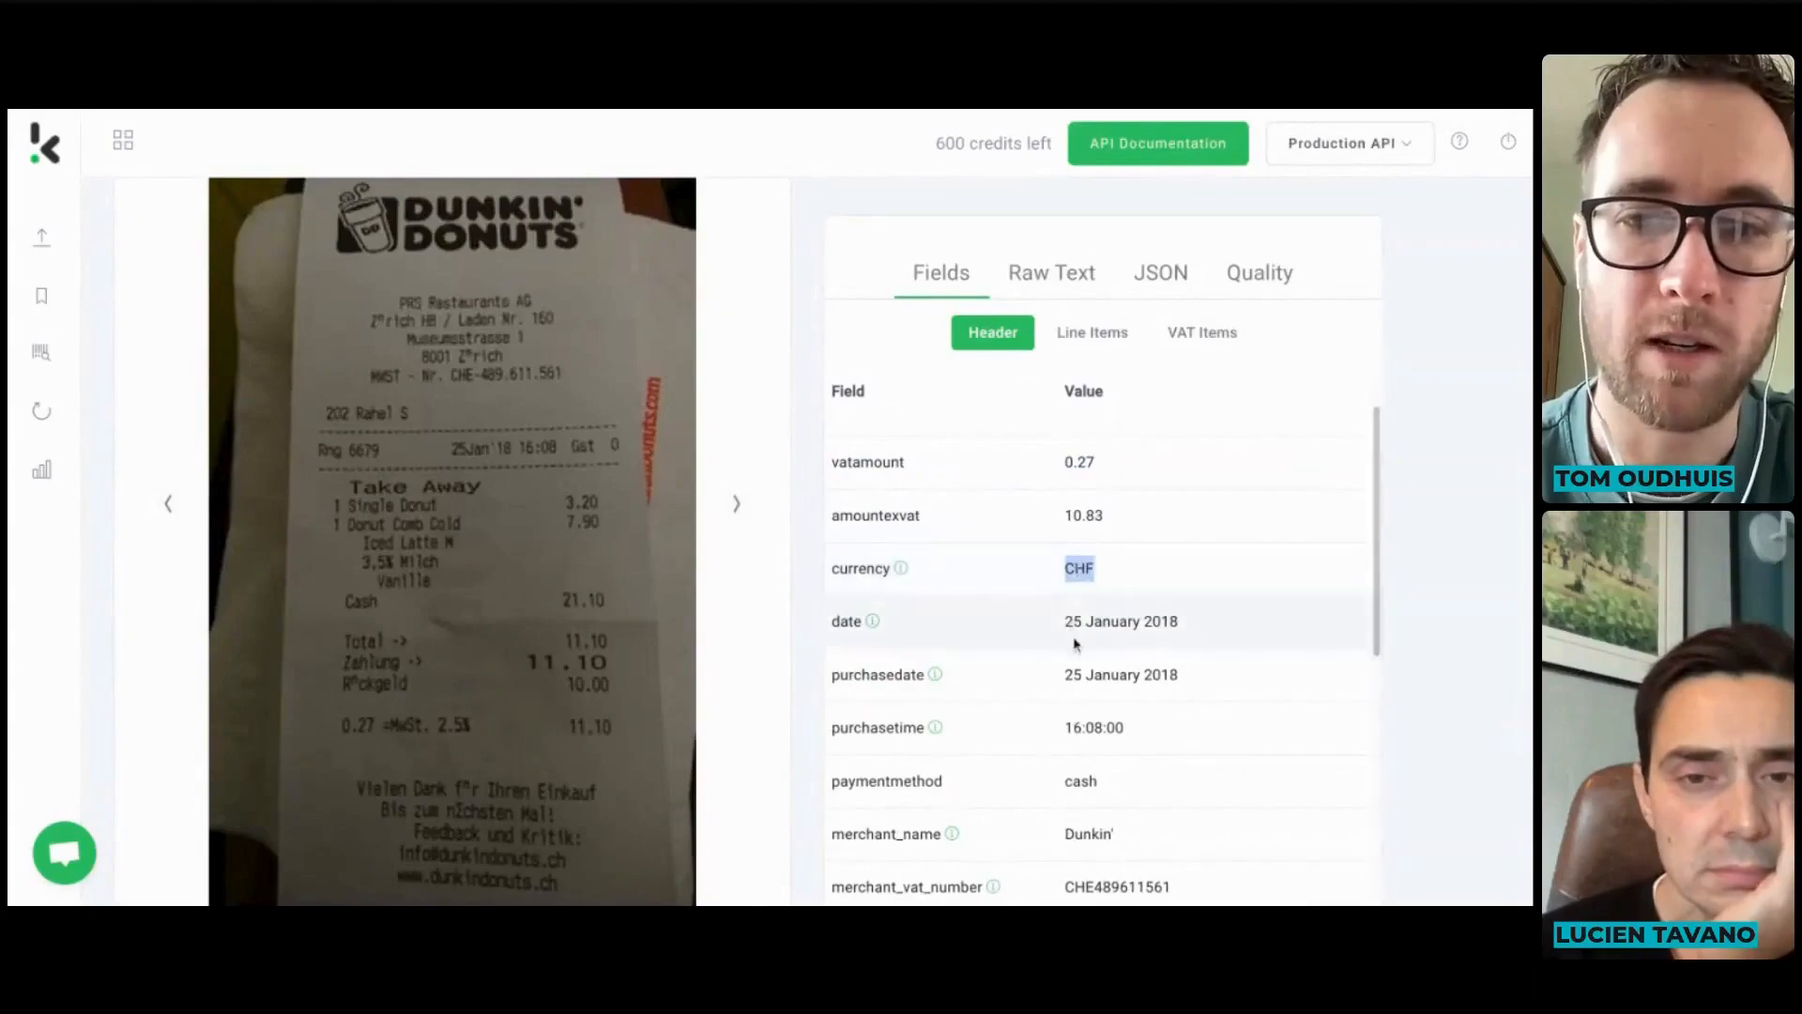
# - Review the Dunkin' Donuts receipt's remaining header fields, from the dates and merchant details to the hash and hash_duplicate values
pyautogui.scroll(-2, 1077, 694)
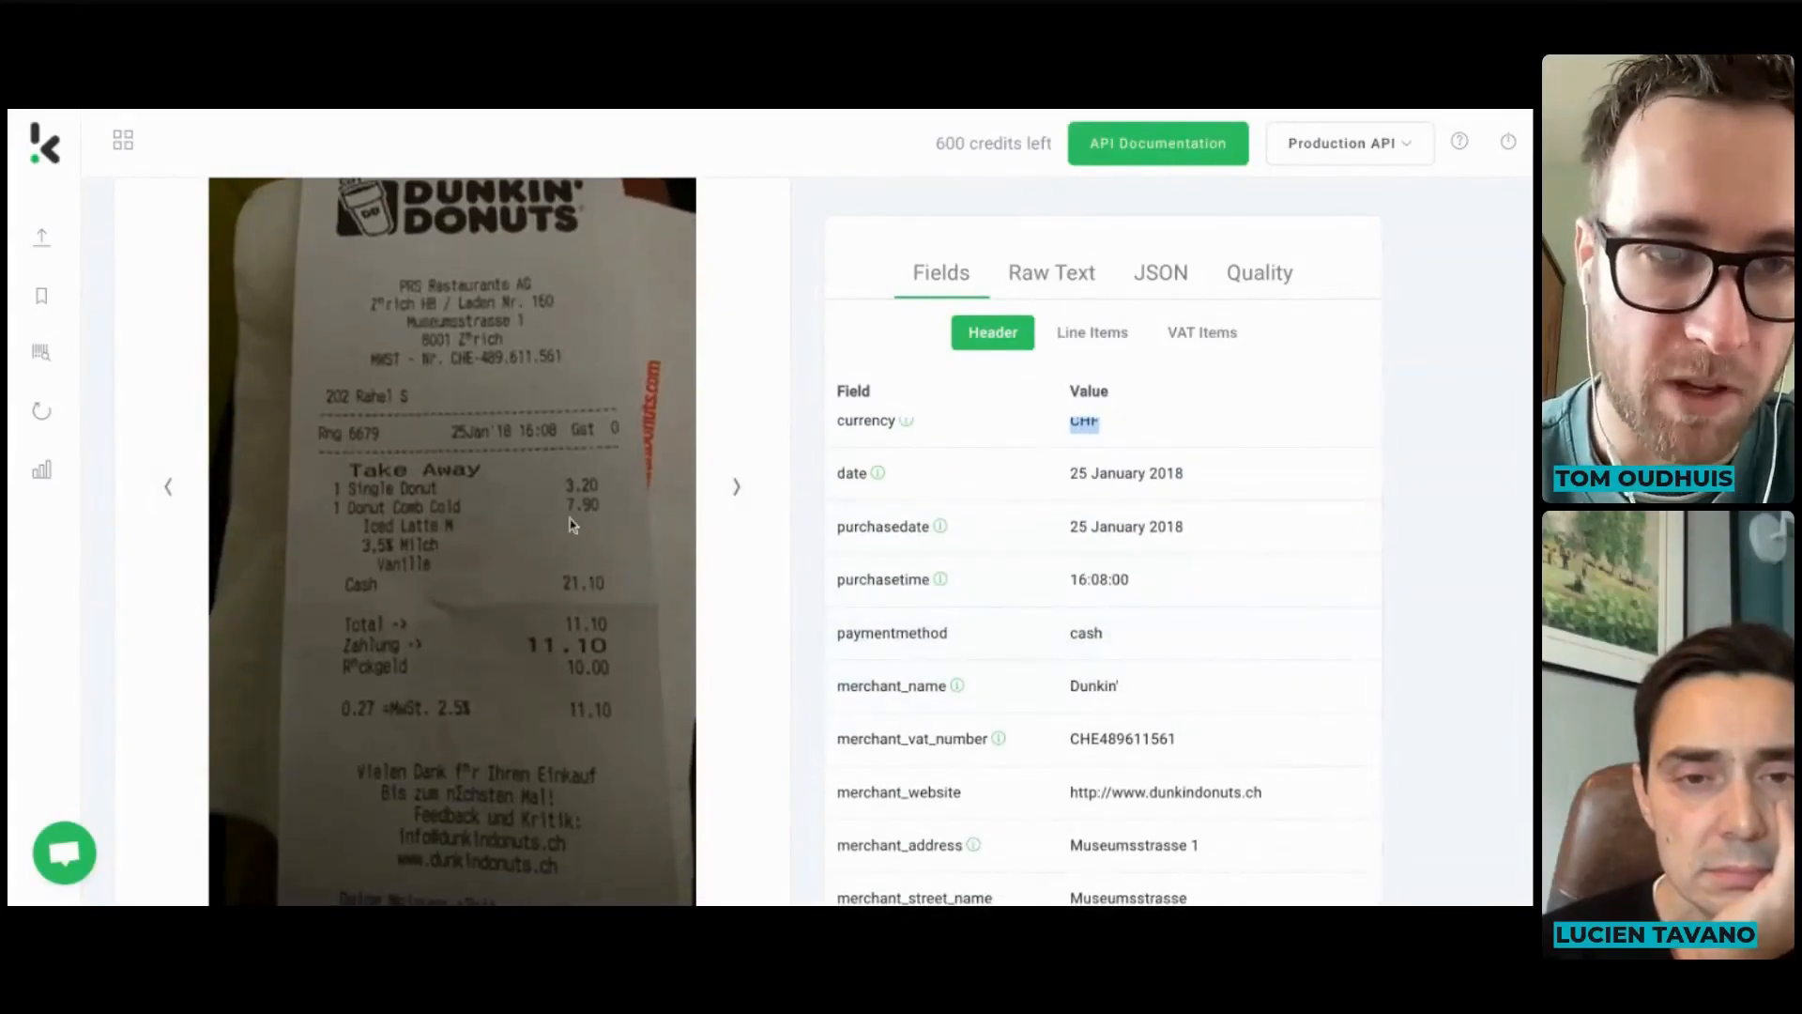
pyautogui.scroll(-2, 1001, 678)
pyautogui.scroll(-2, 1001, 672)
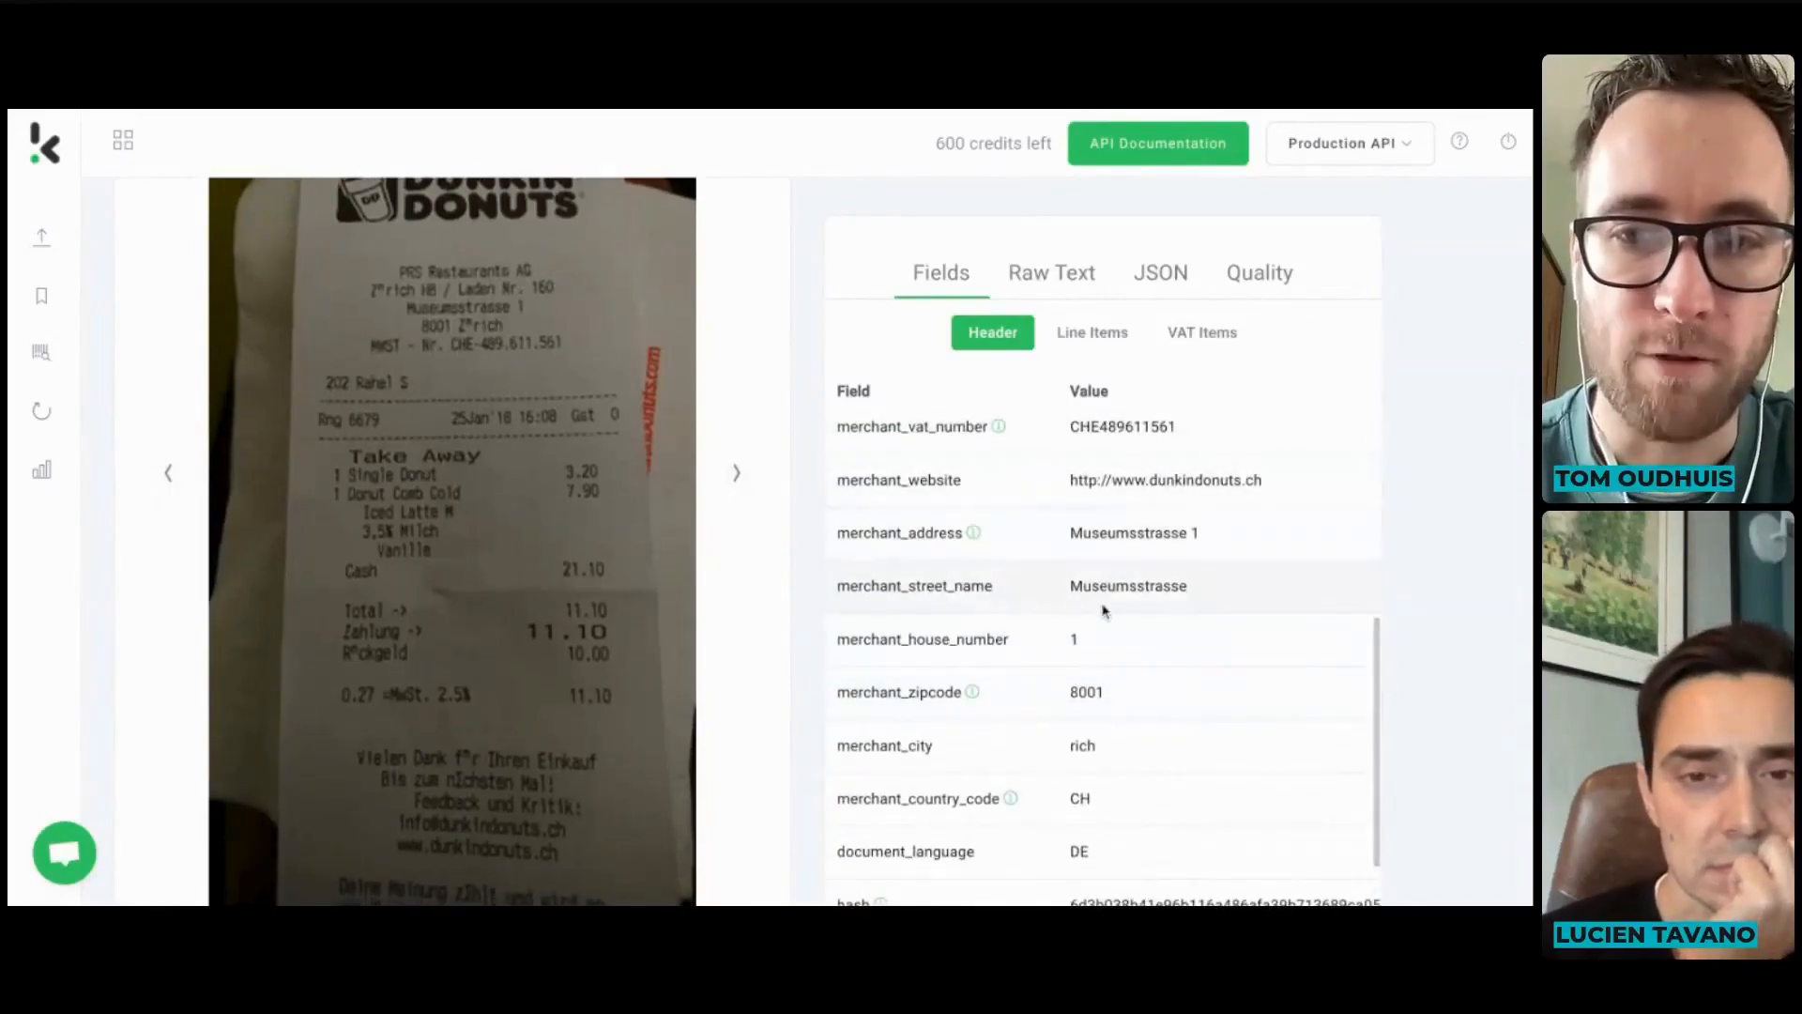
pyautogui.scroll(-3, 1107, 605)
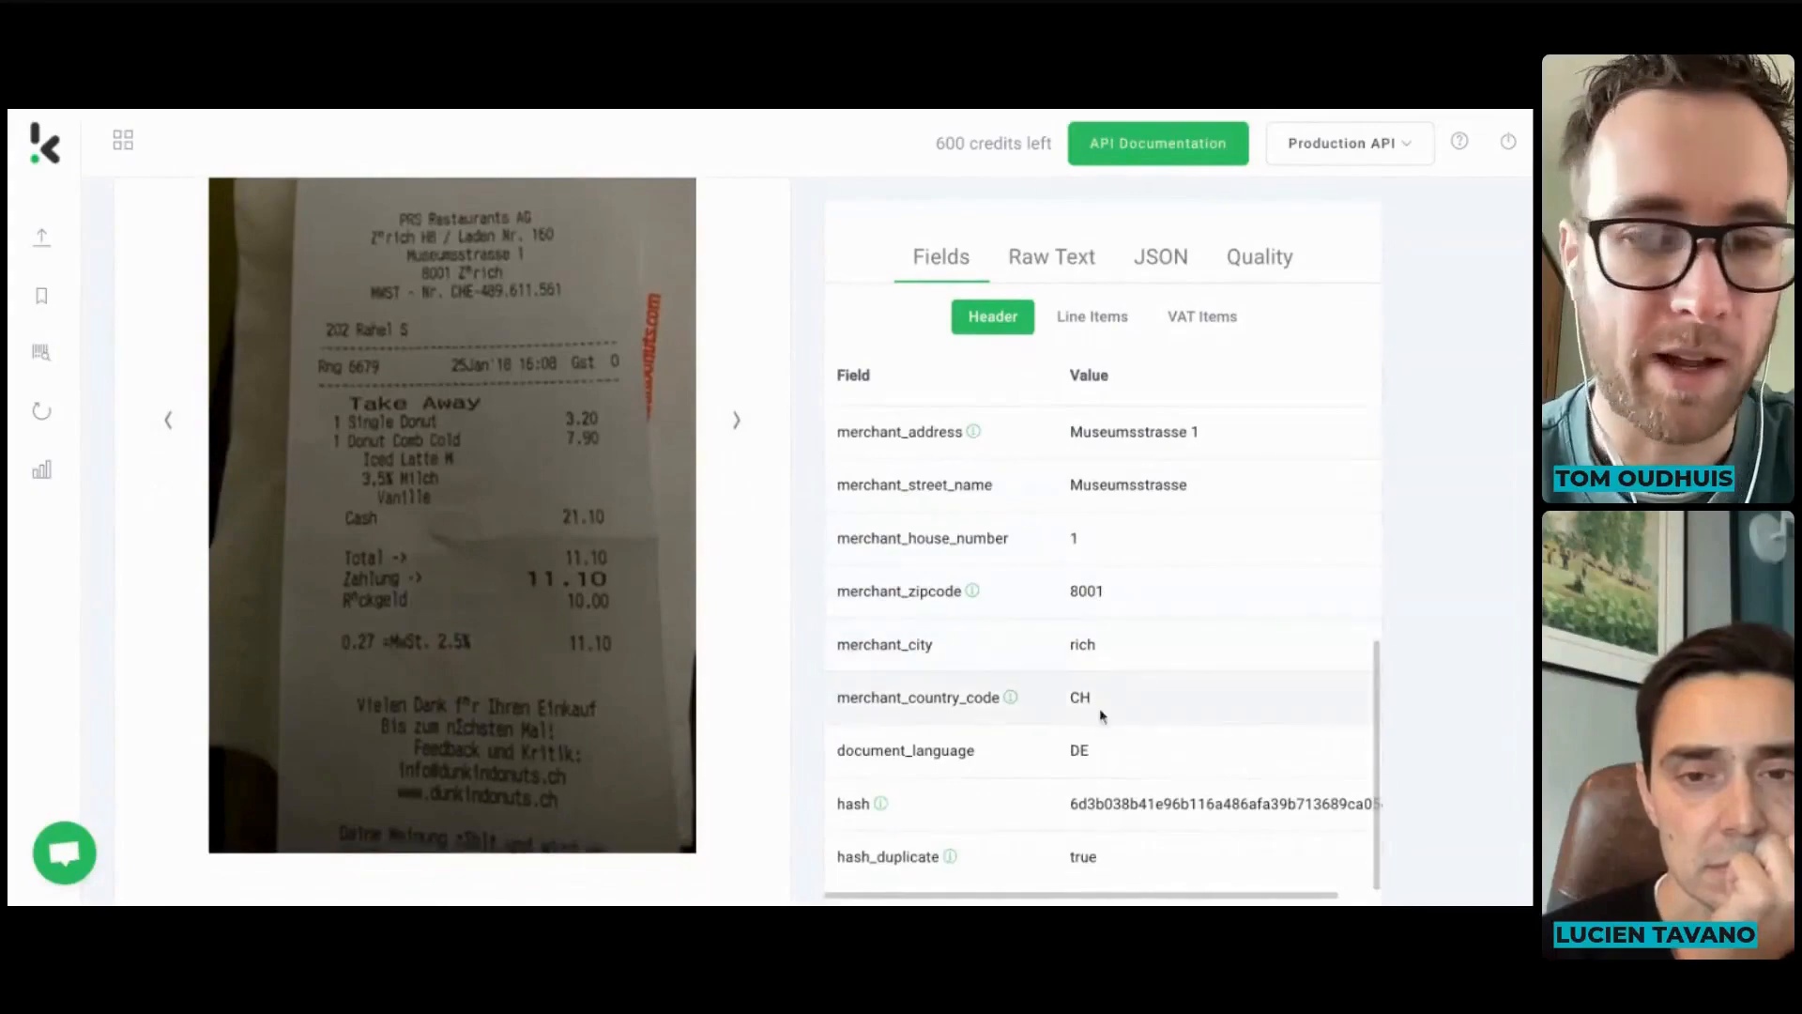
pyautogui.doubleClick(1081, 804)
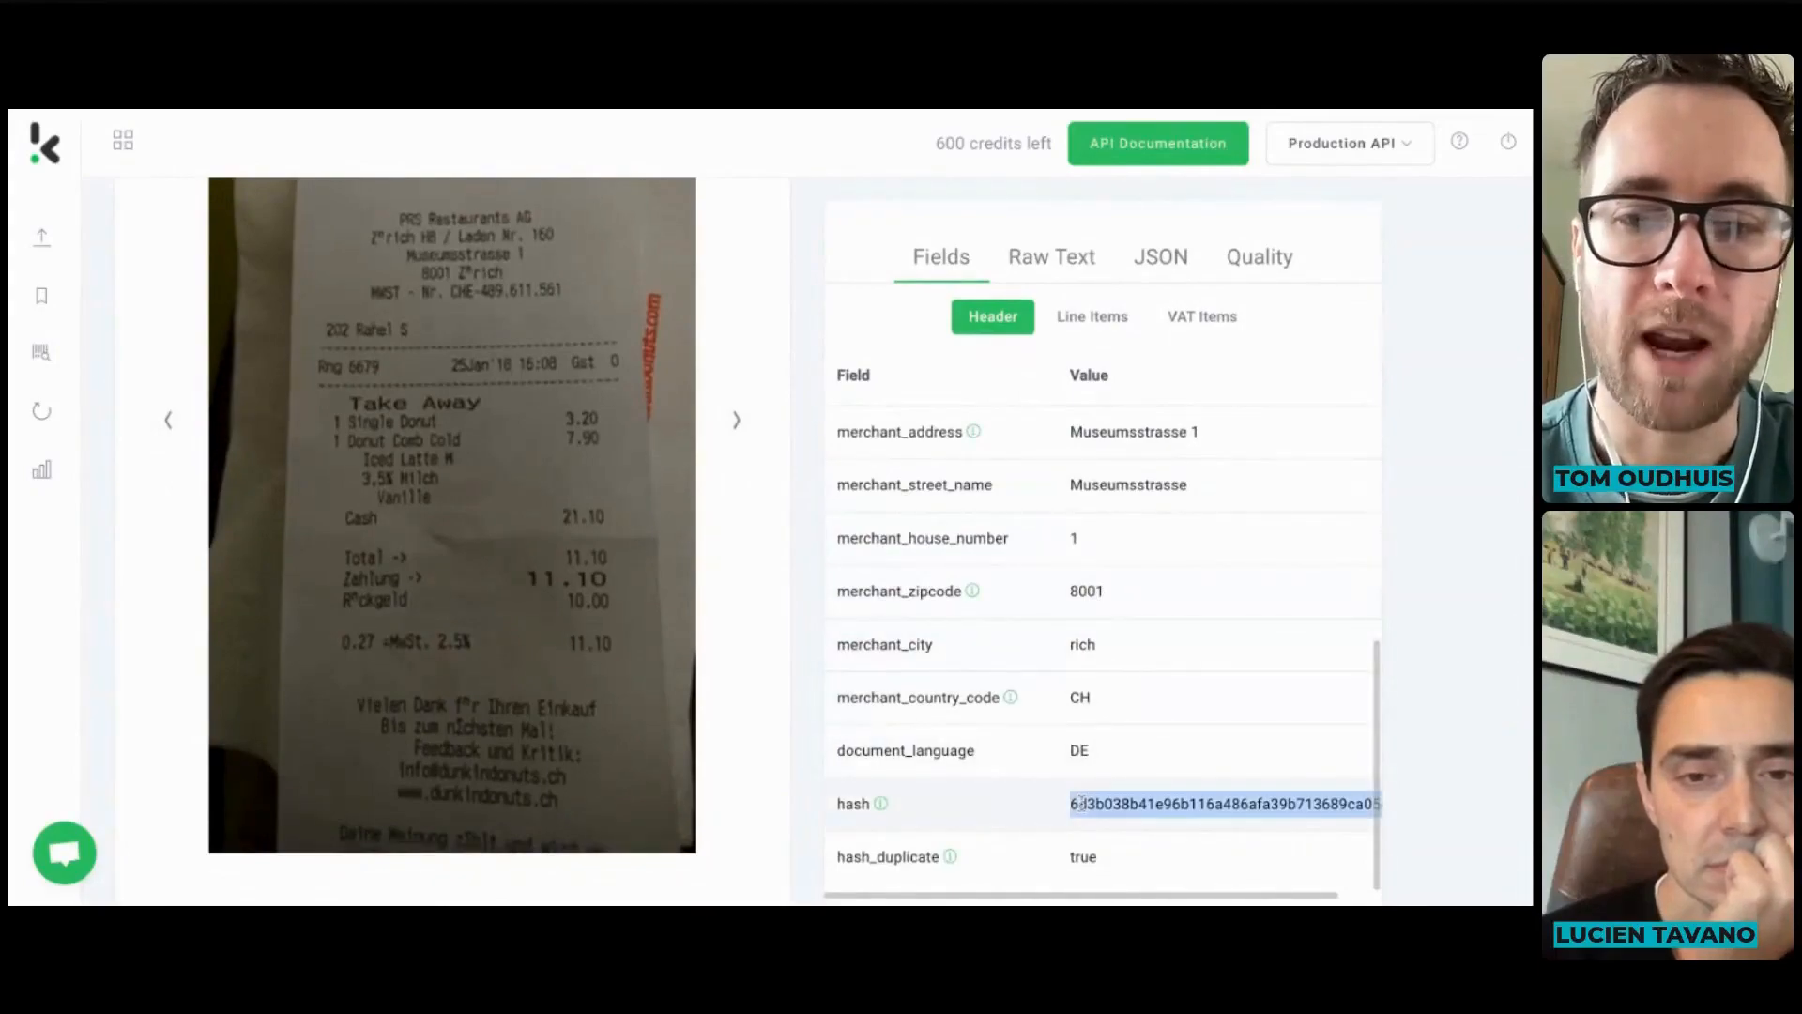
pyautogui.doubleClick(1084, 860)
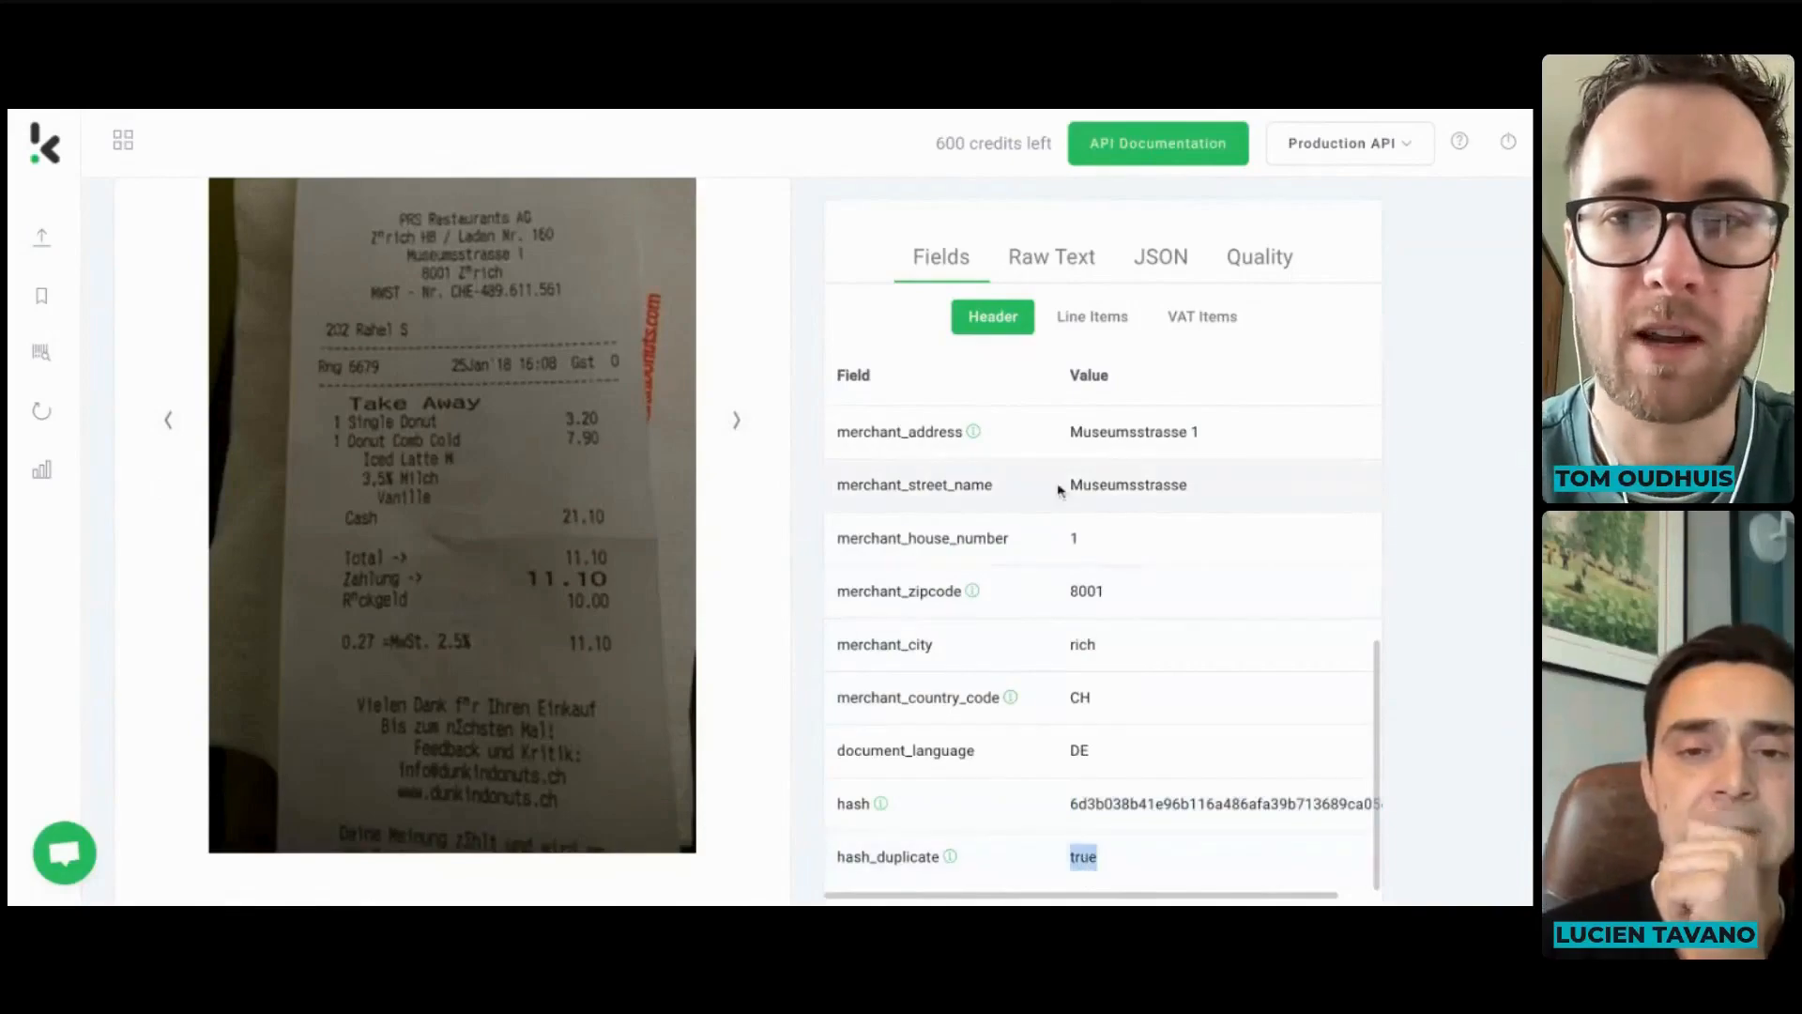
# - Examine the VAT items extracted from the Dunkin' Donuts receipt, including the percentage, exclusive, VAT and inclusive amounts
pyautogui.click(1193, 320)
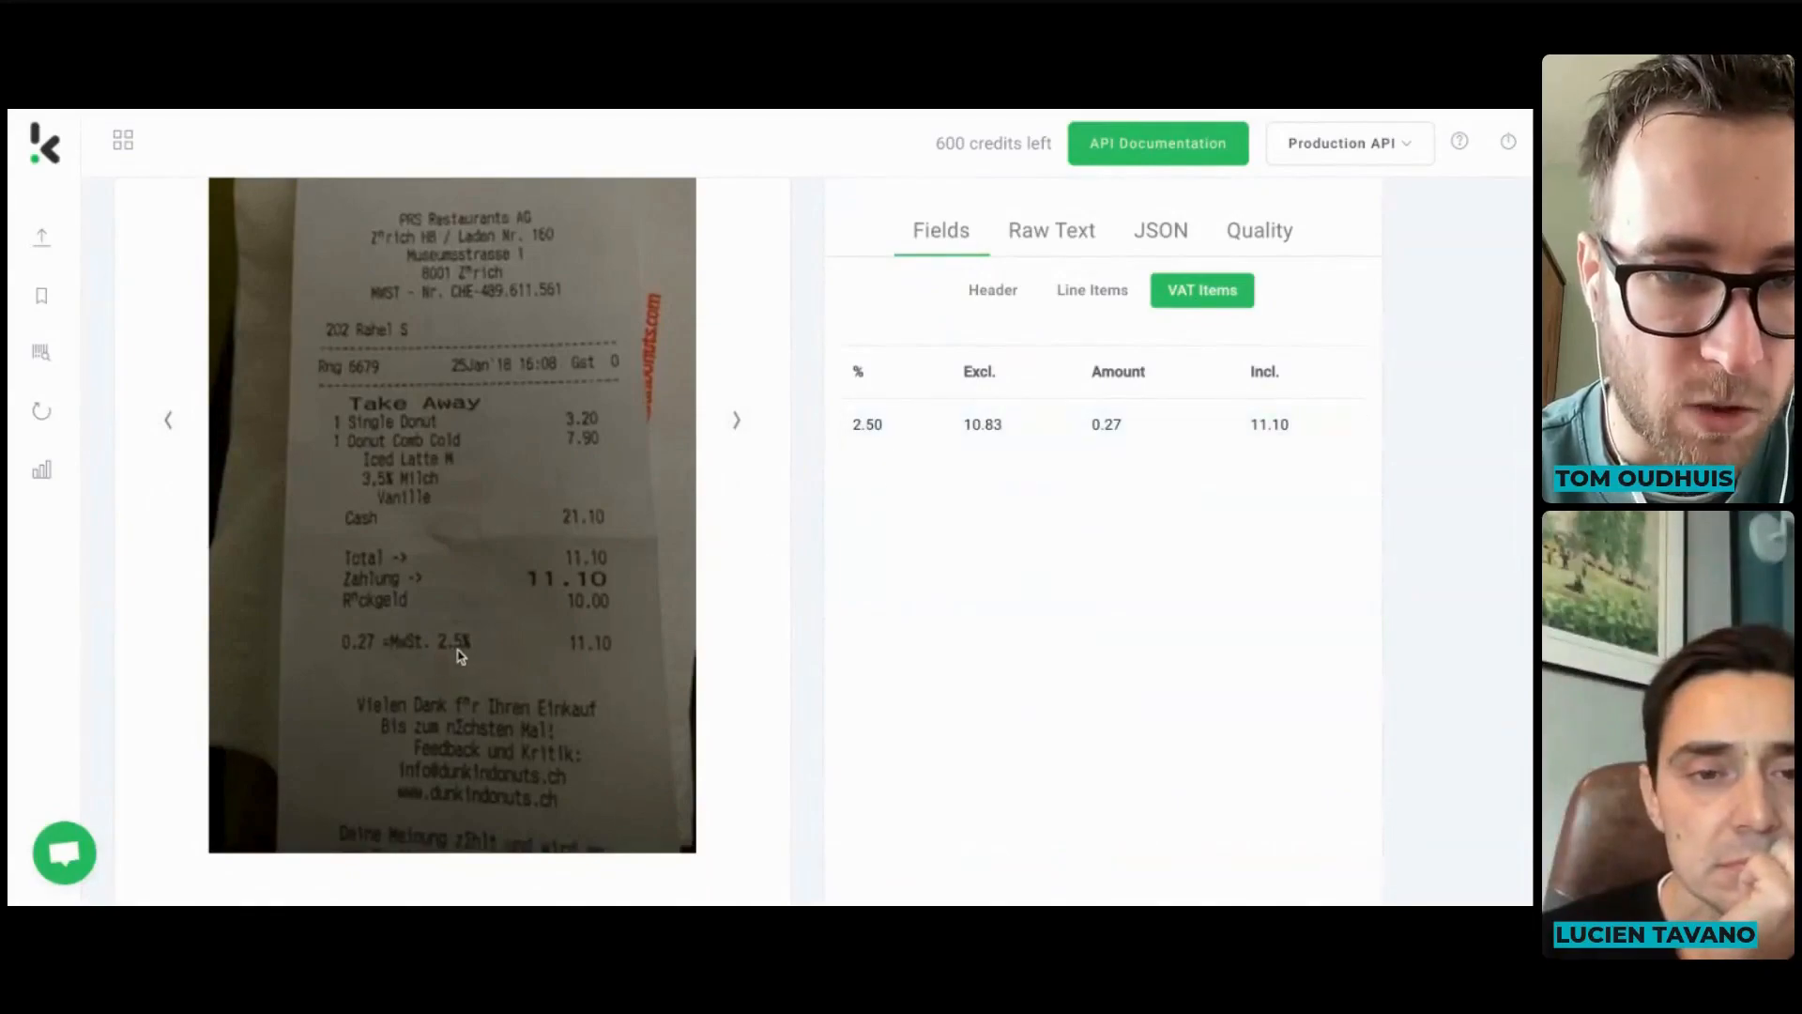
pyautogui.moveTo(847, 432); pyautogui.dragTo(1123, 428)
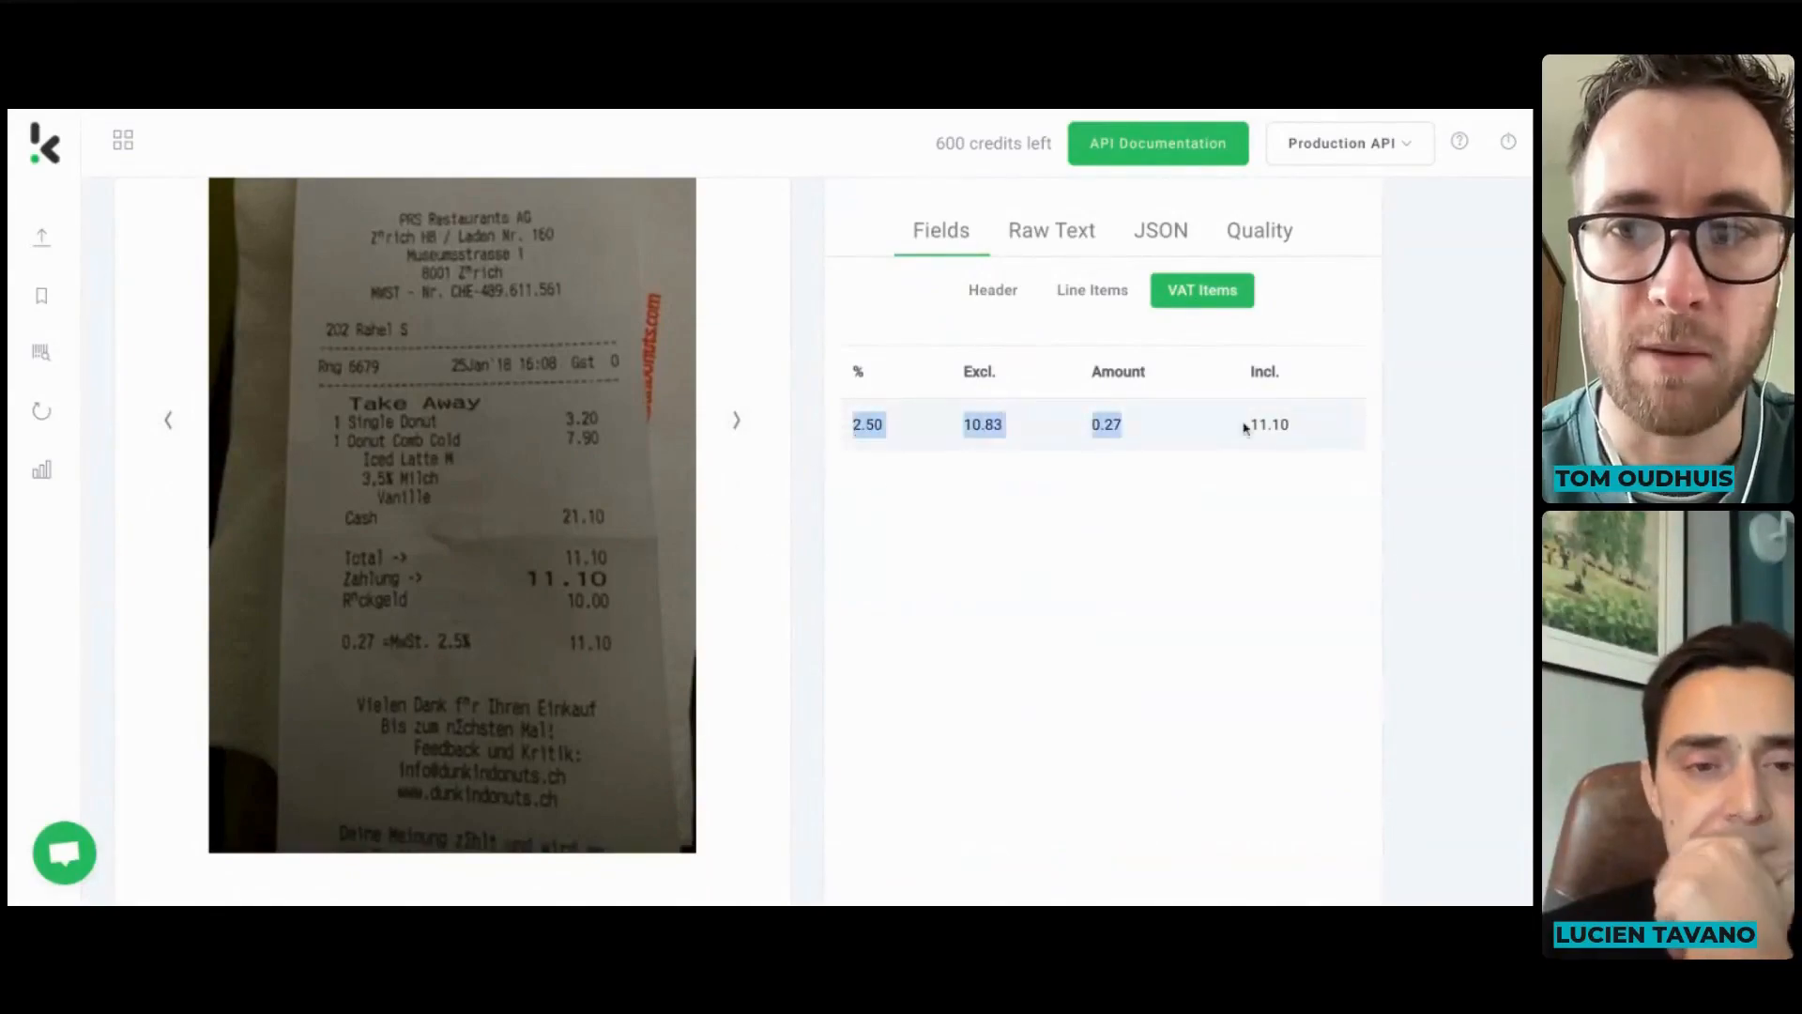
pyautogui.doubleClick(1247, 429)
pyautogui.click(1193, 470)
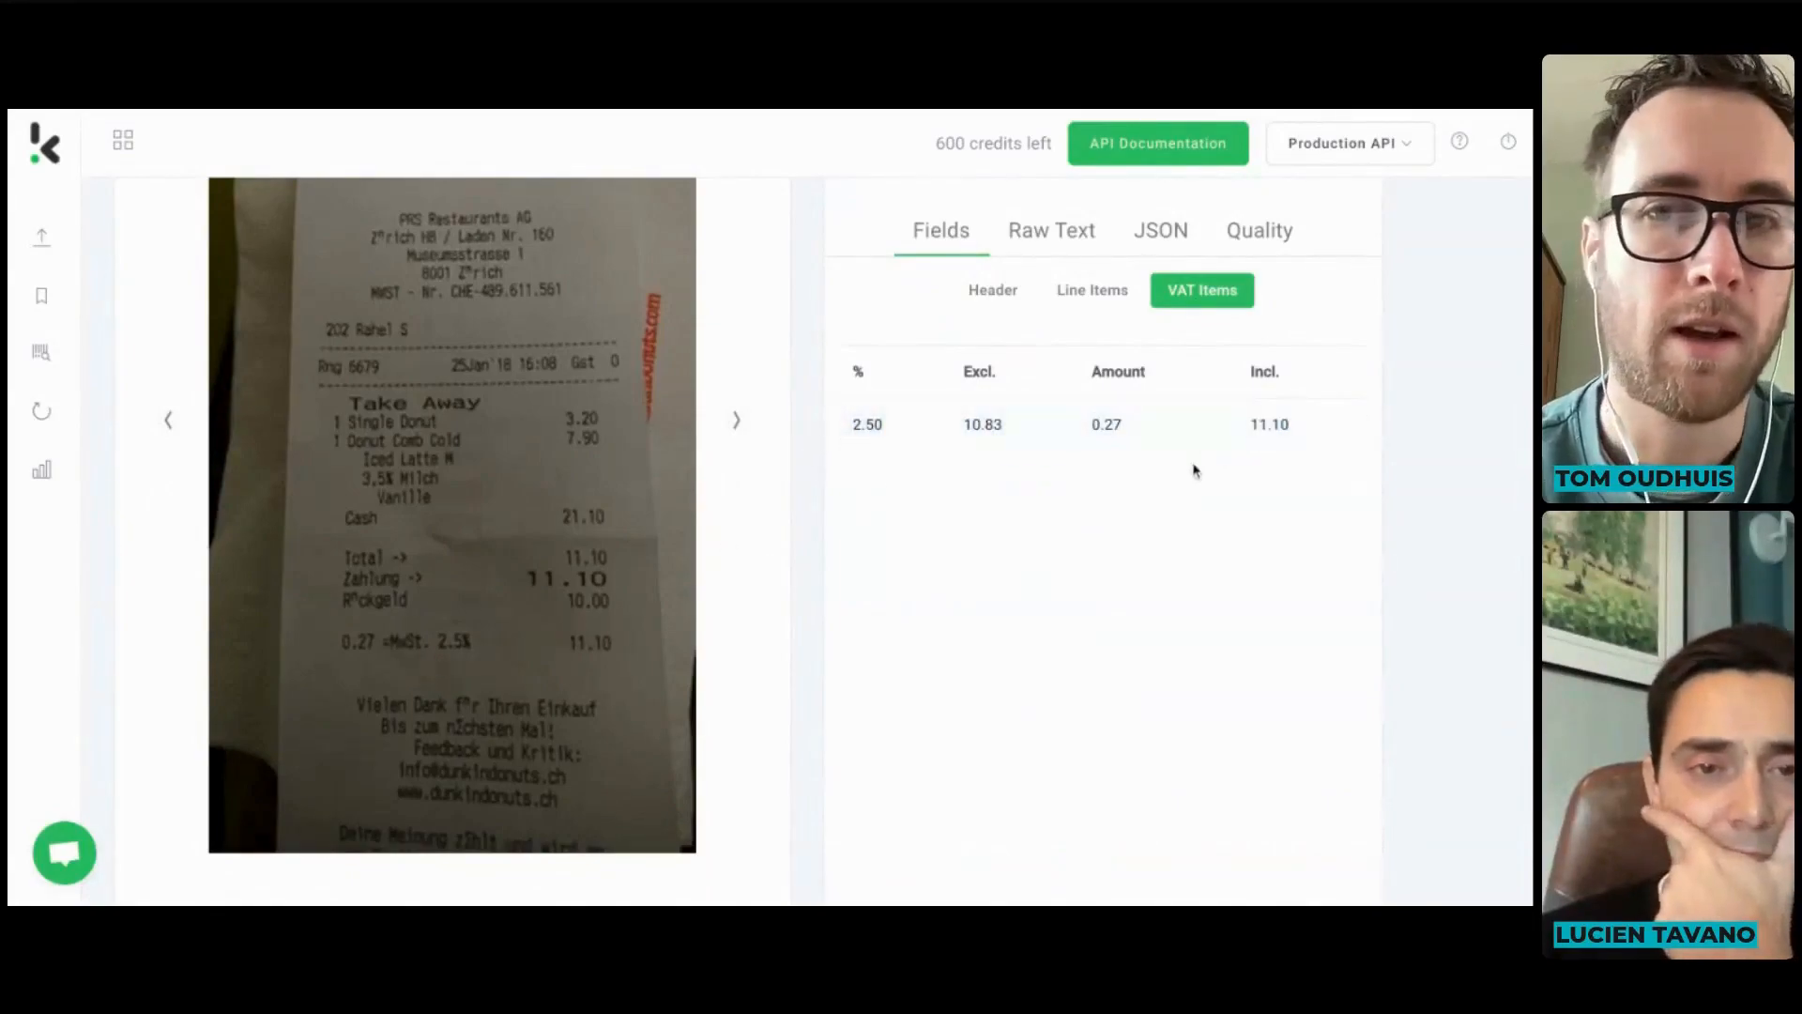
# - Examine the descriptions and prices of both line items extracted from the Dunkin' Donuts receipt
pyautogui.click(1094, 297)
pyautogui.moveTo(916, 421); pyautogui.dragTo(1293, 427)
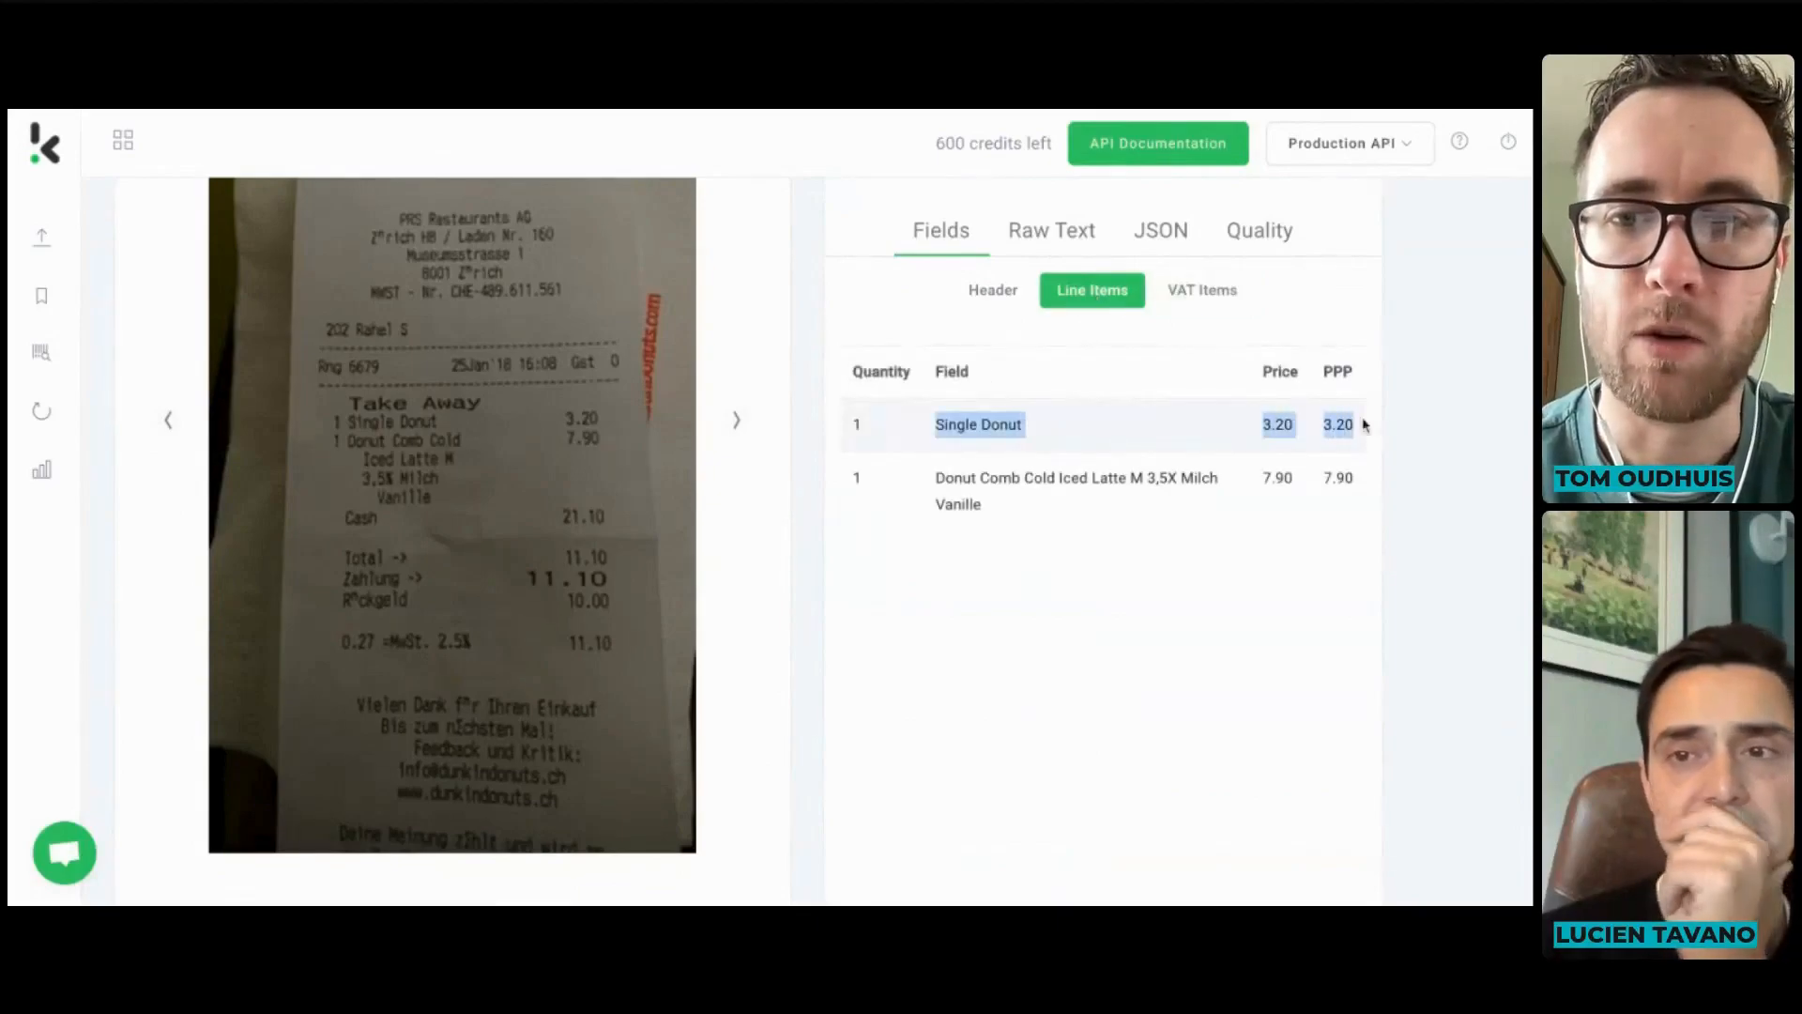
pyautogui.doubleClick(1275, 489)
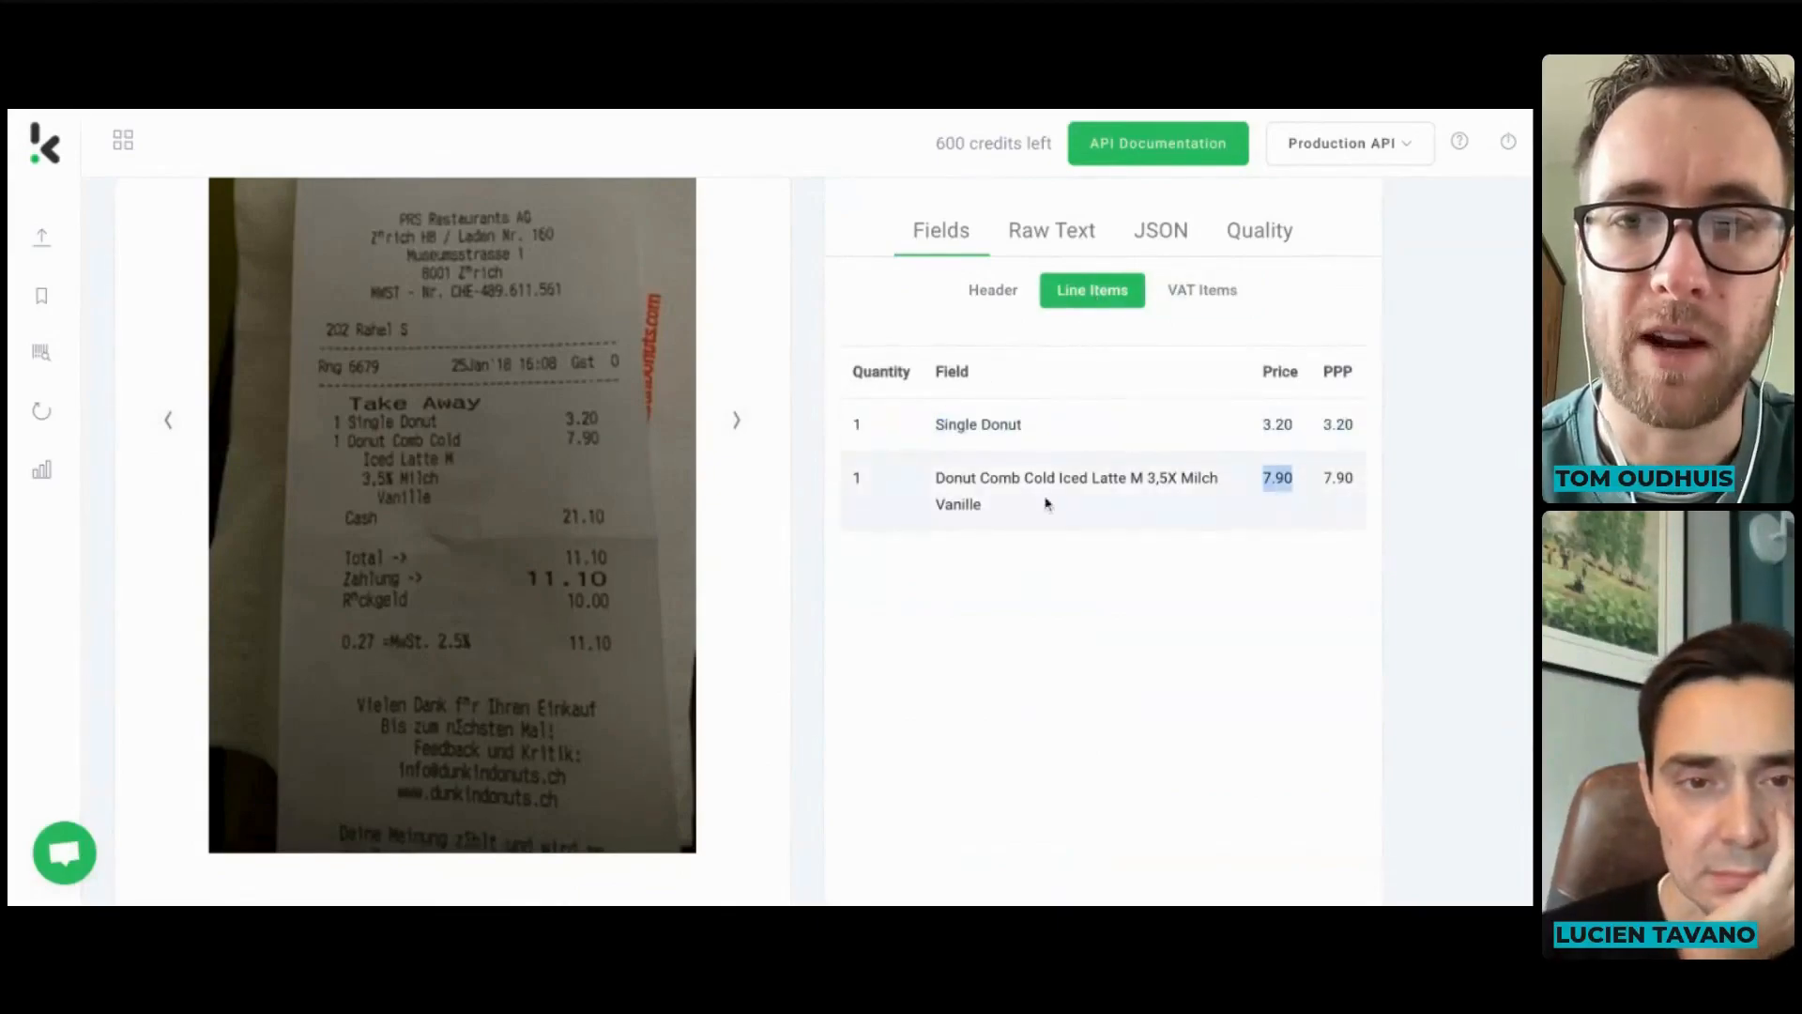
pyautogui.tripleClick(991, 479)
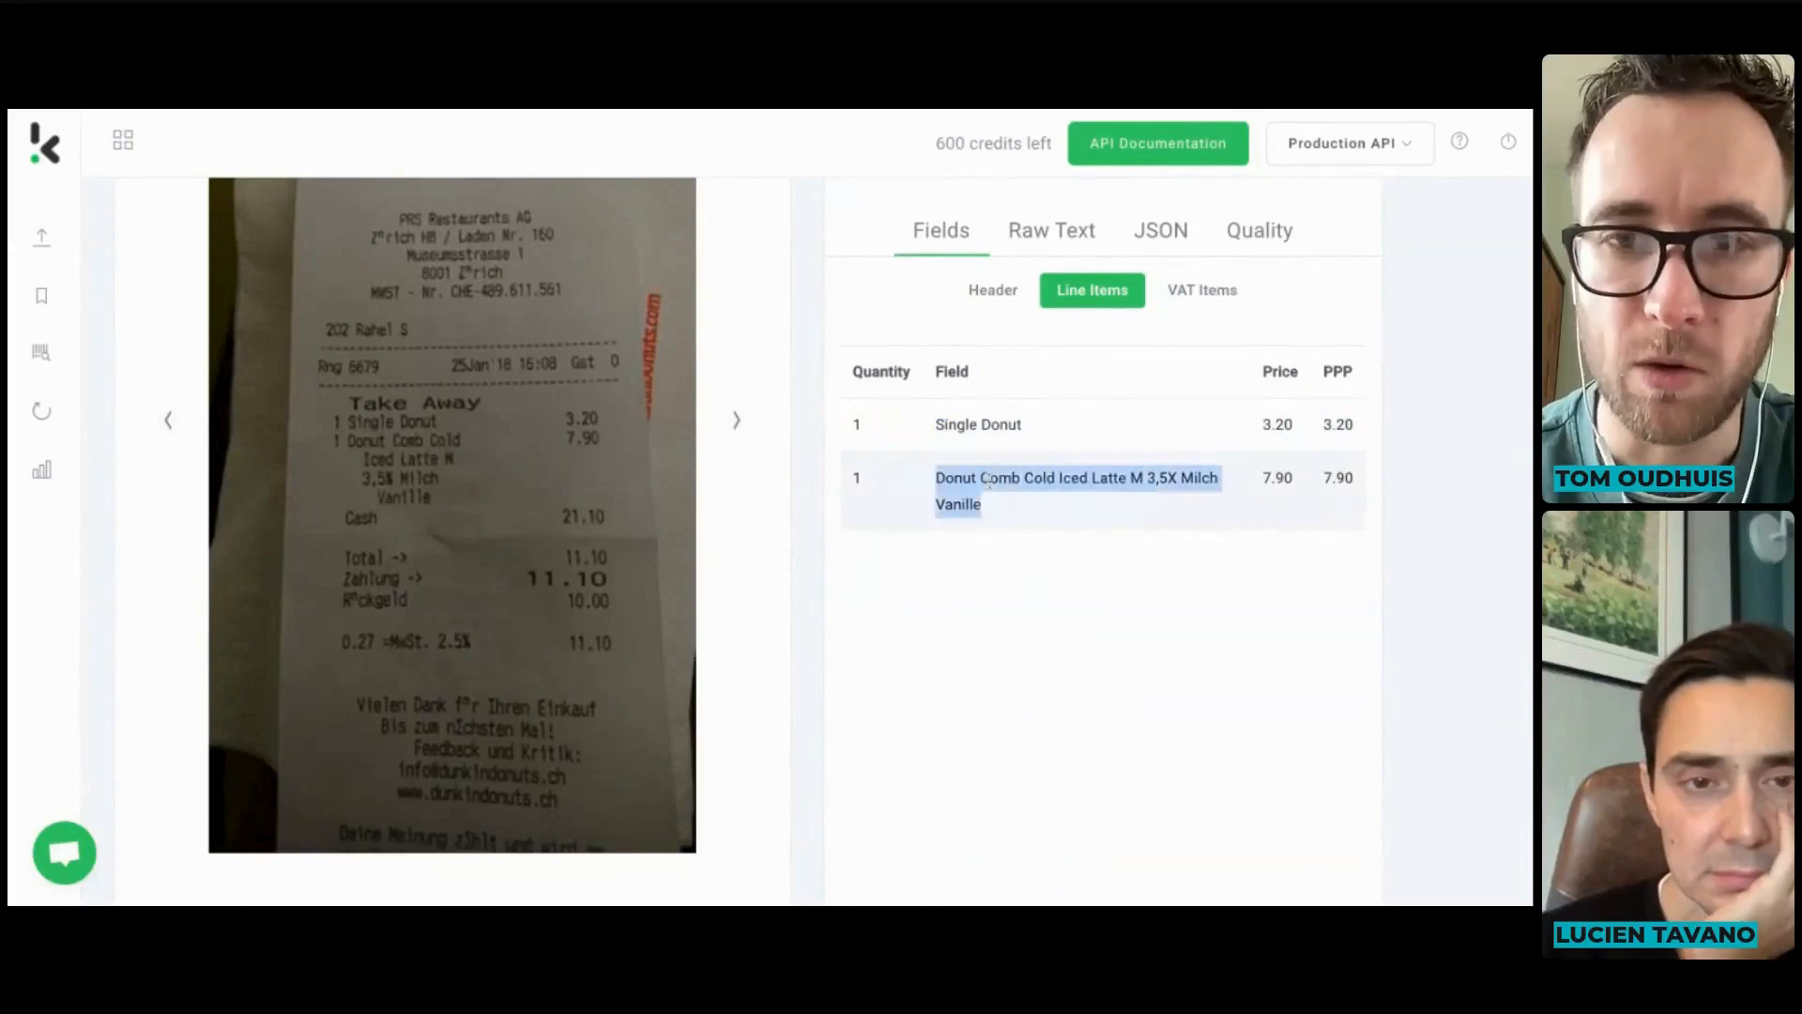
pyautogui.click(819, 475)
# - Browse the line items of the Aral and Rossmann receipts and continue to the Marktkauf receipt
pyautogui.click(169, 420)
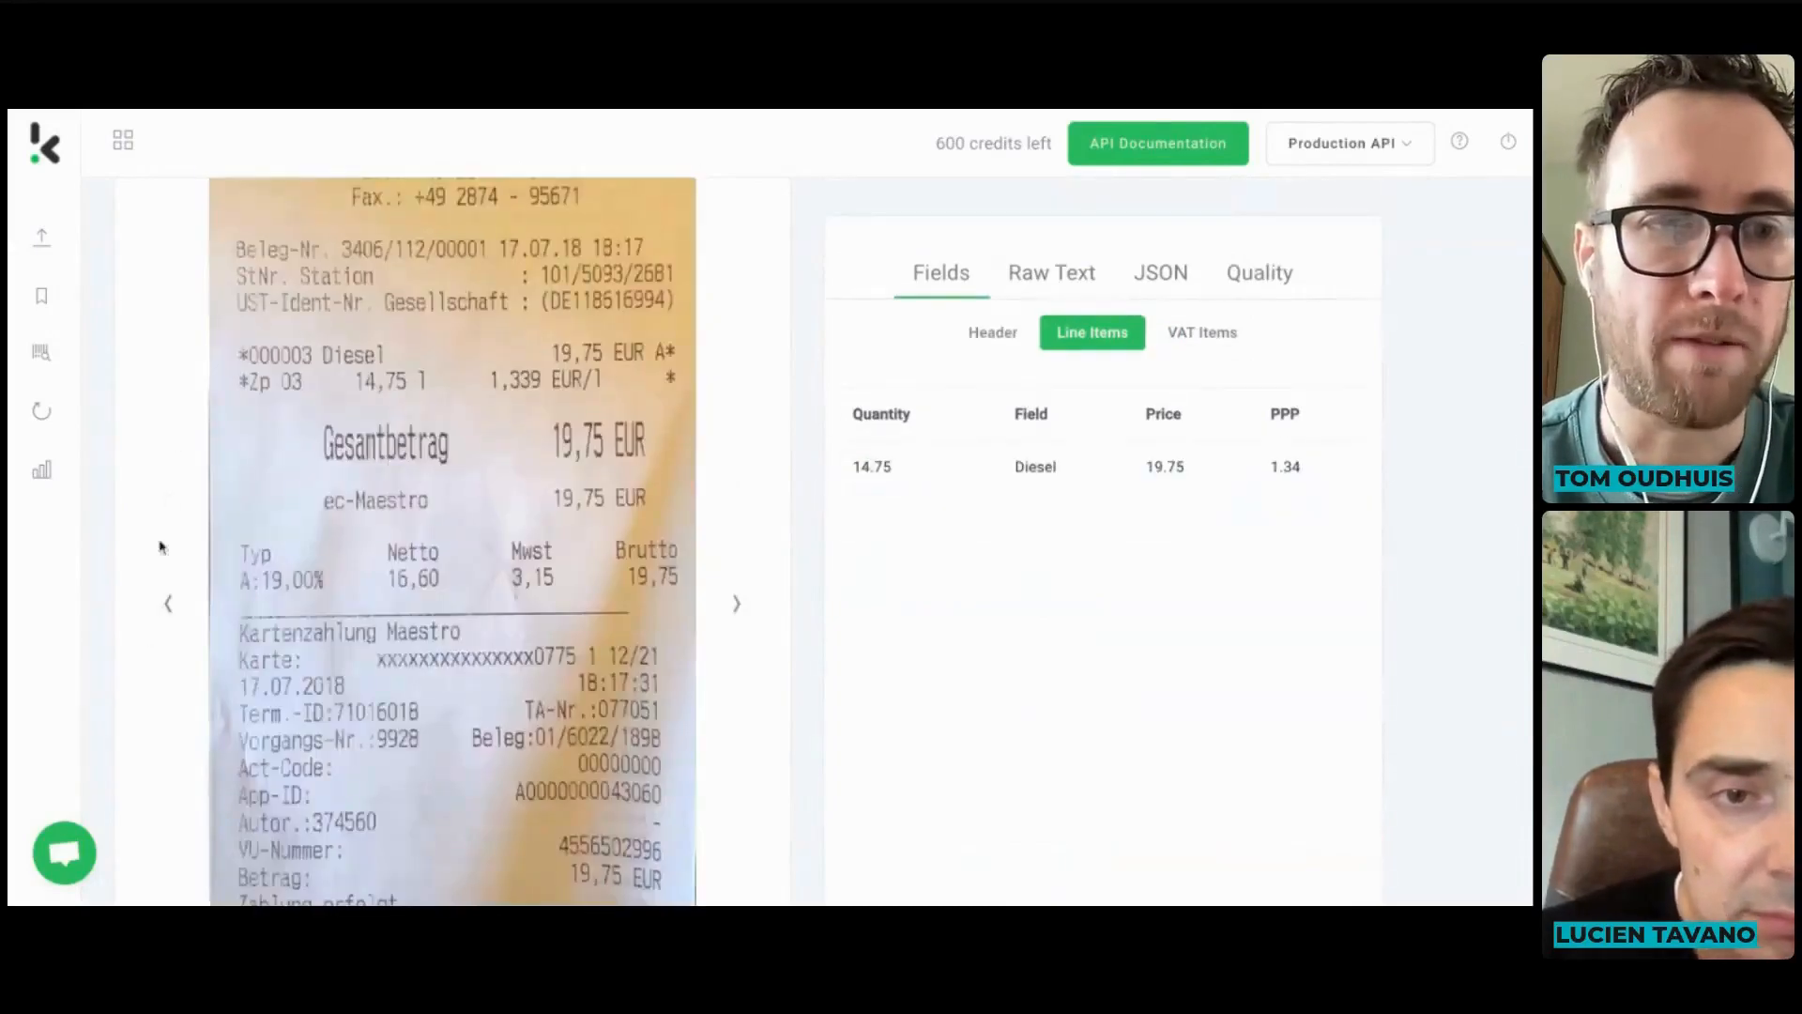
pyautogui.click(169, 604)
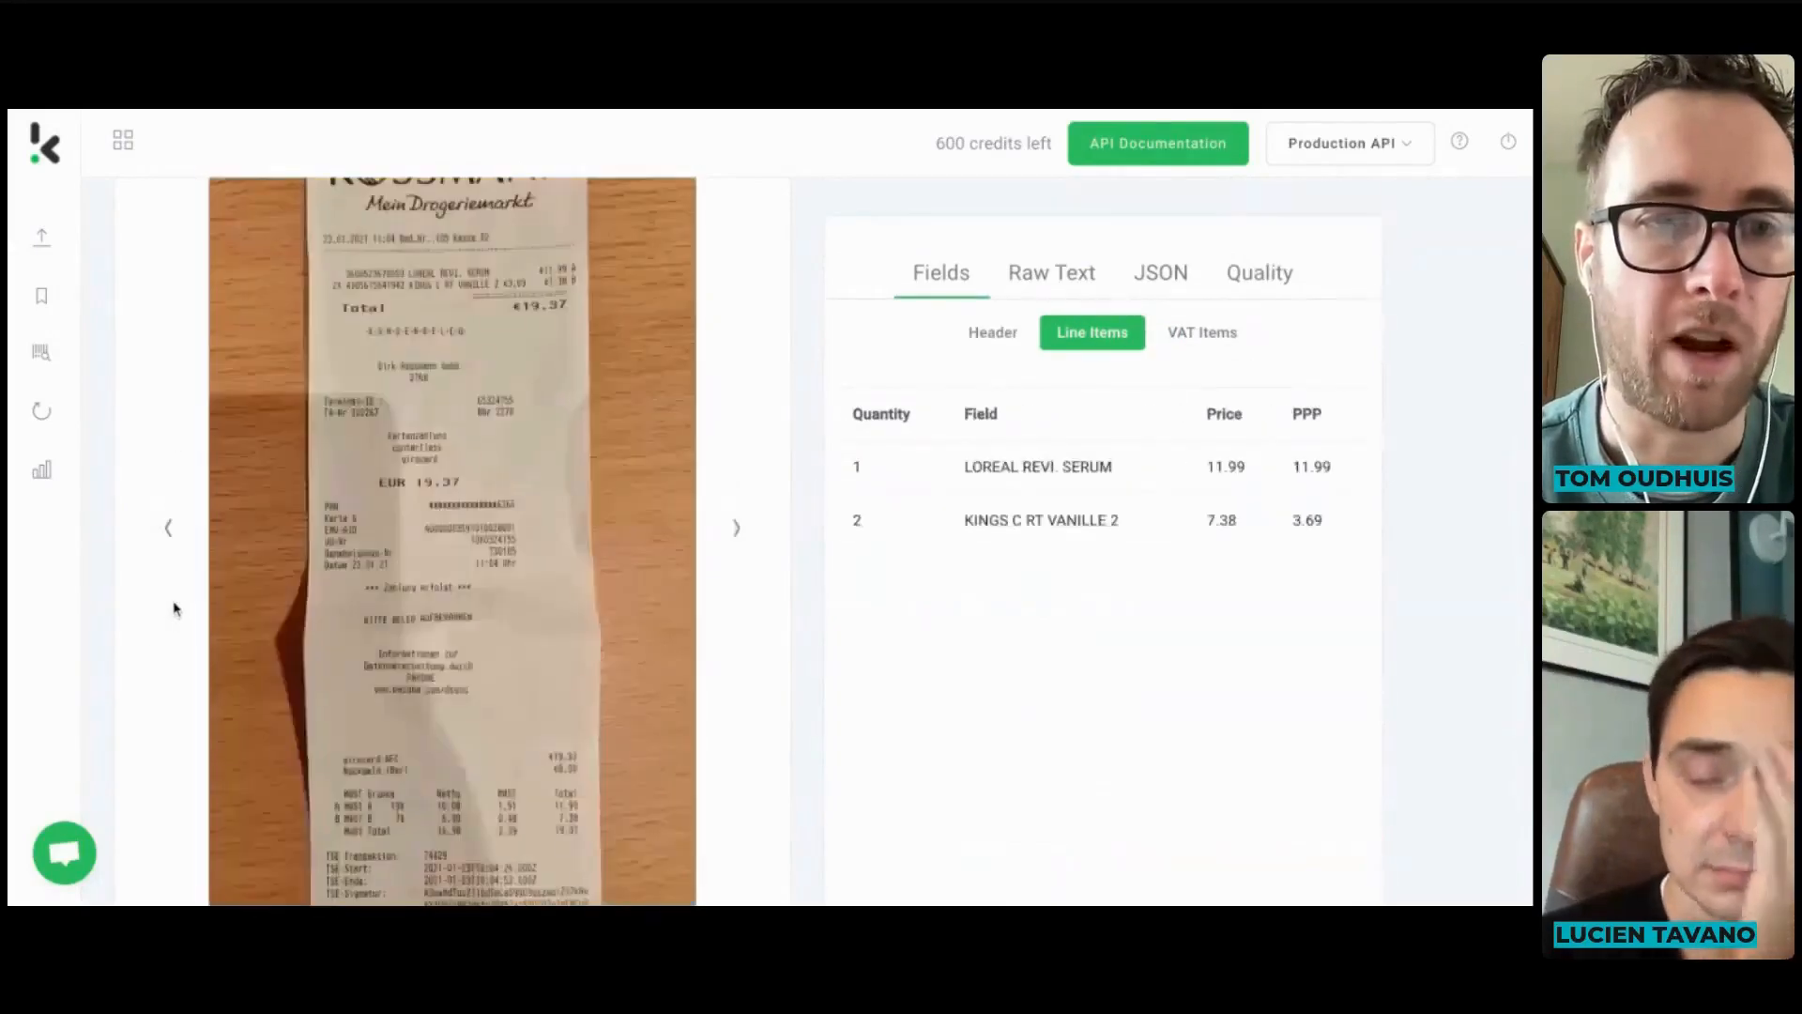
pyautogui.click(166, 527)
# - Review the complete line item list and the VAT items of the Marktkauf receipt
pyautogui.scroll(-3, 936, 481)
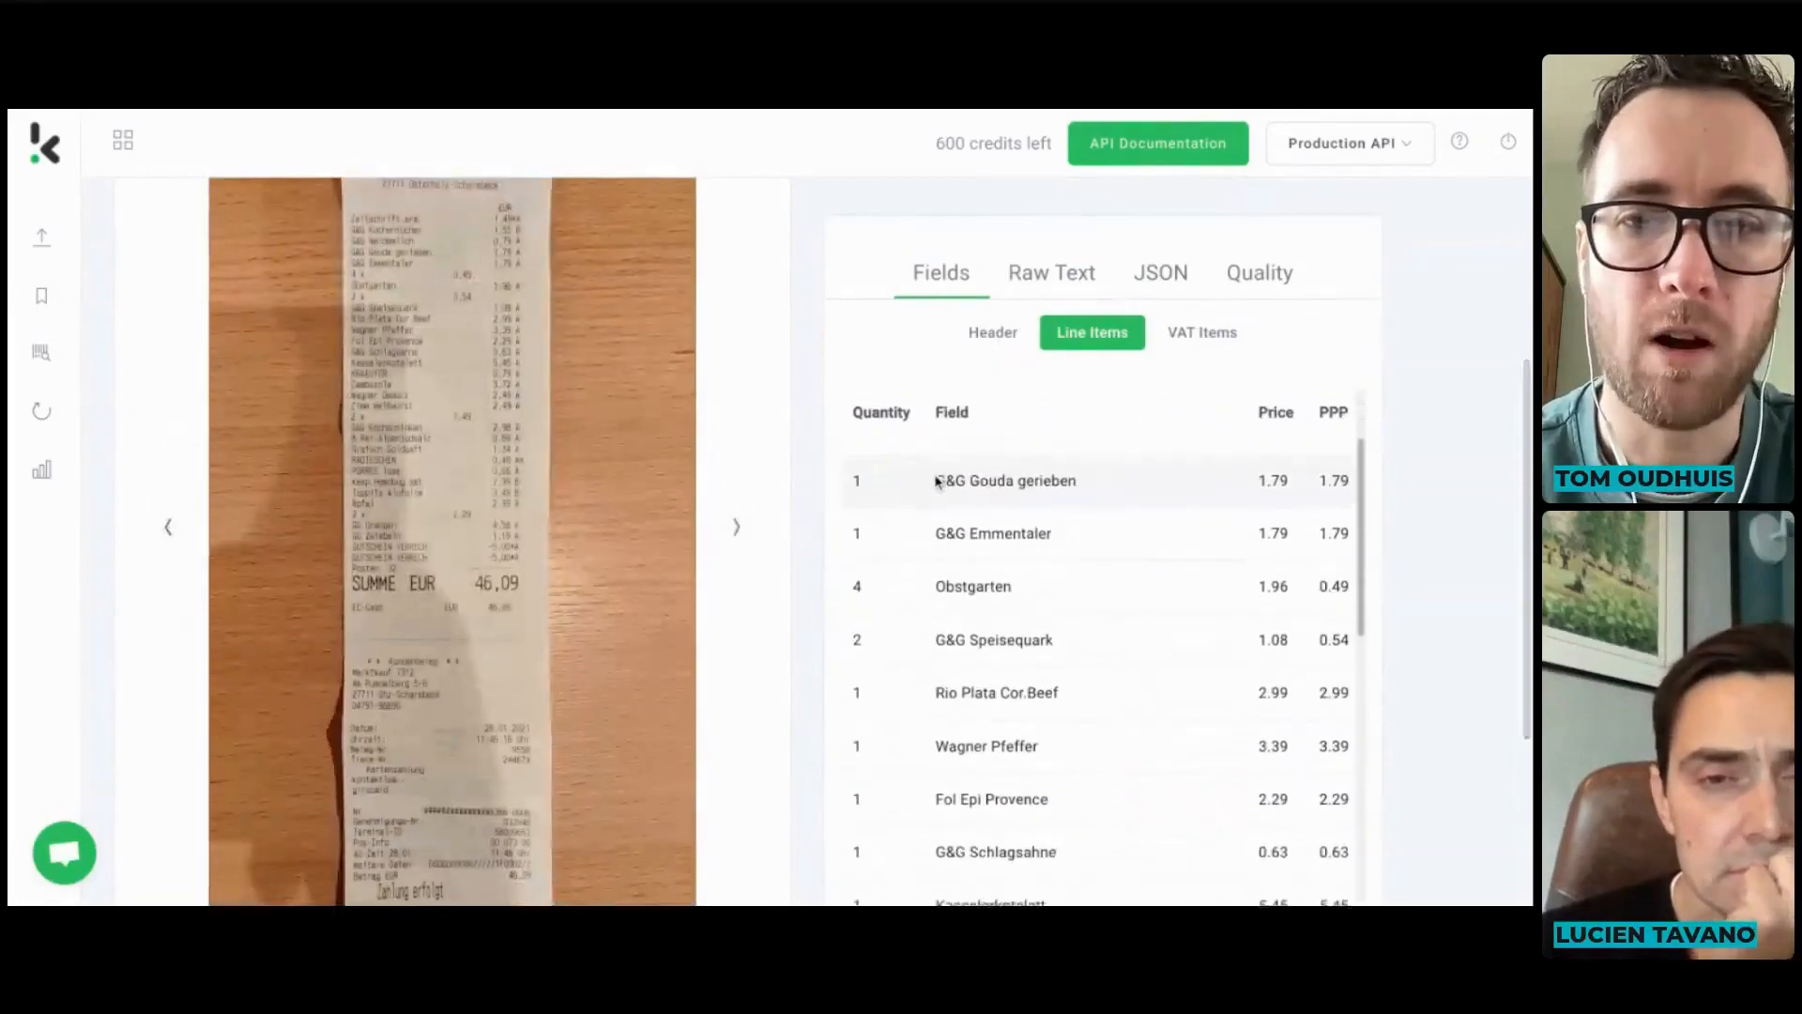
pyautogui.scroll(-7, 935, 481)
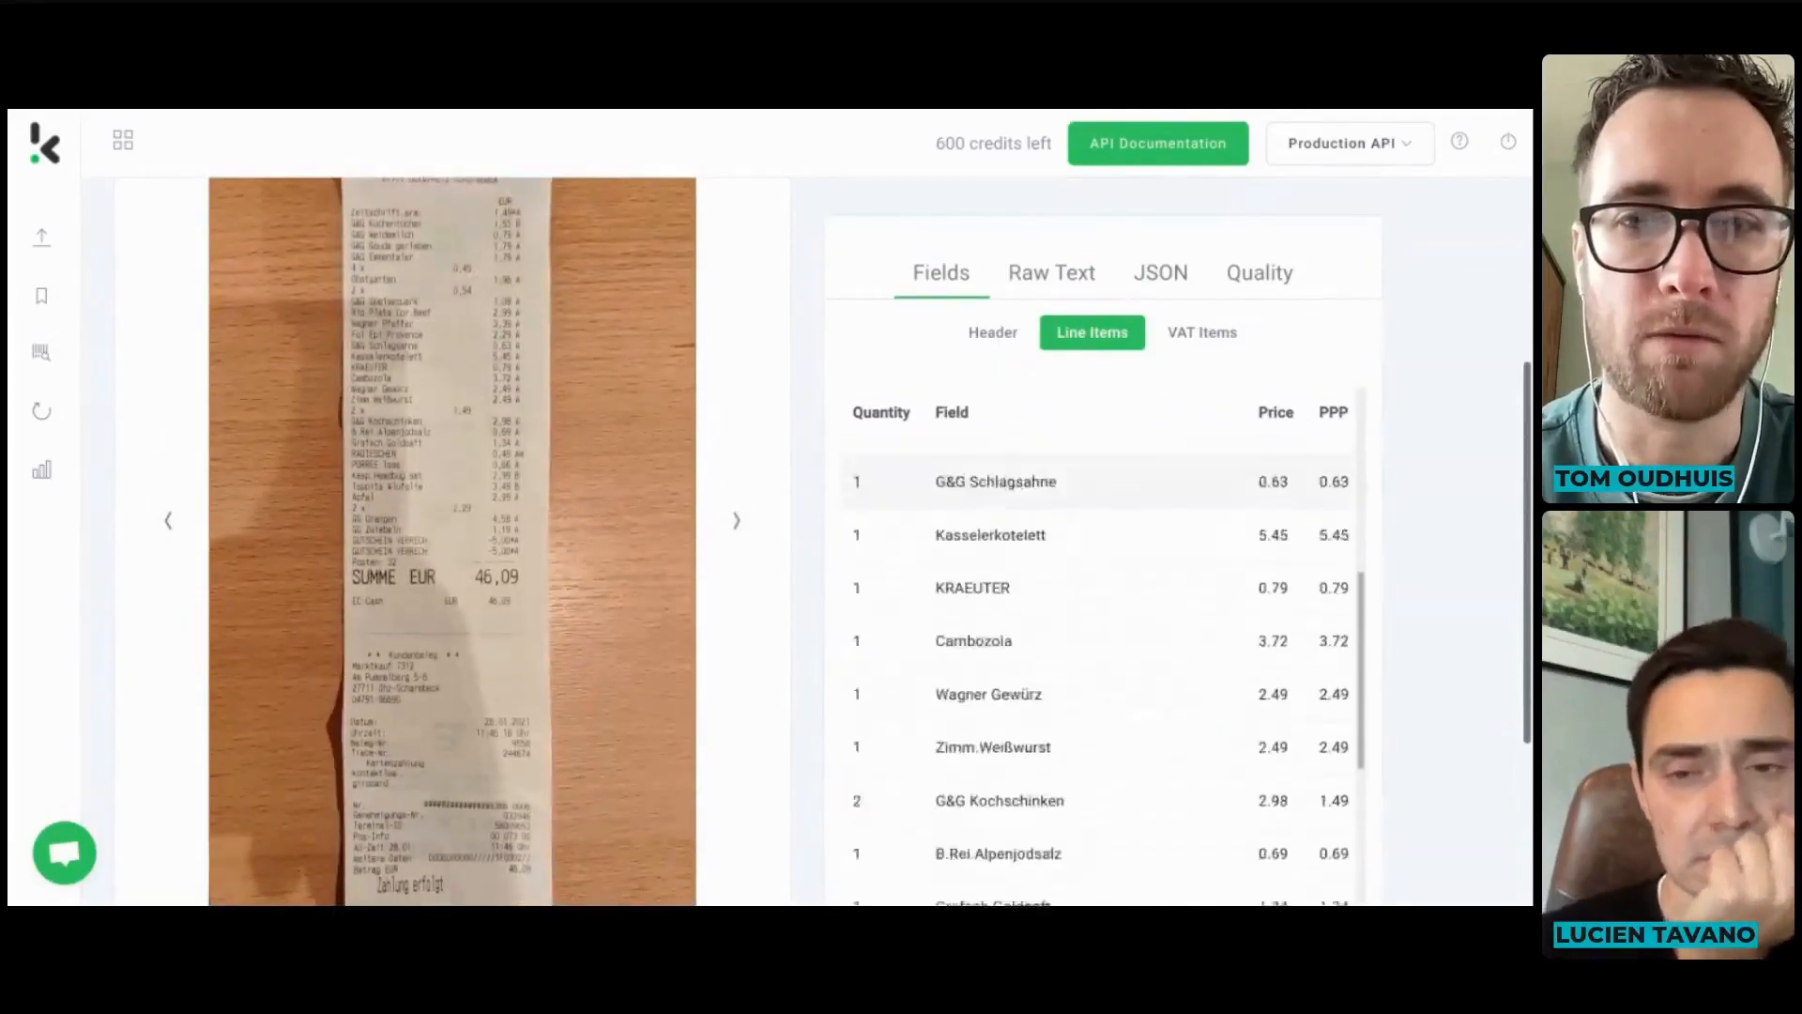
pyautogui.scroll(-8, 938, 480)
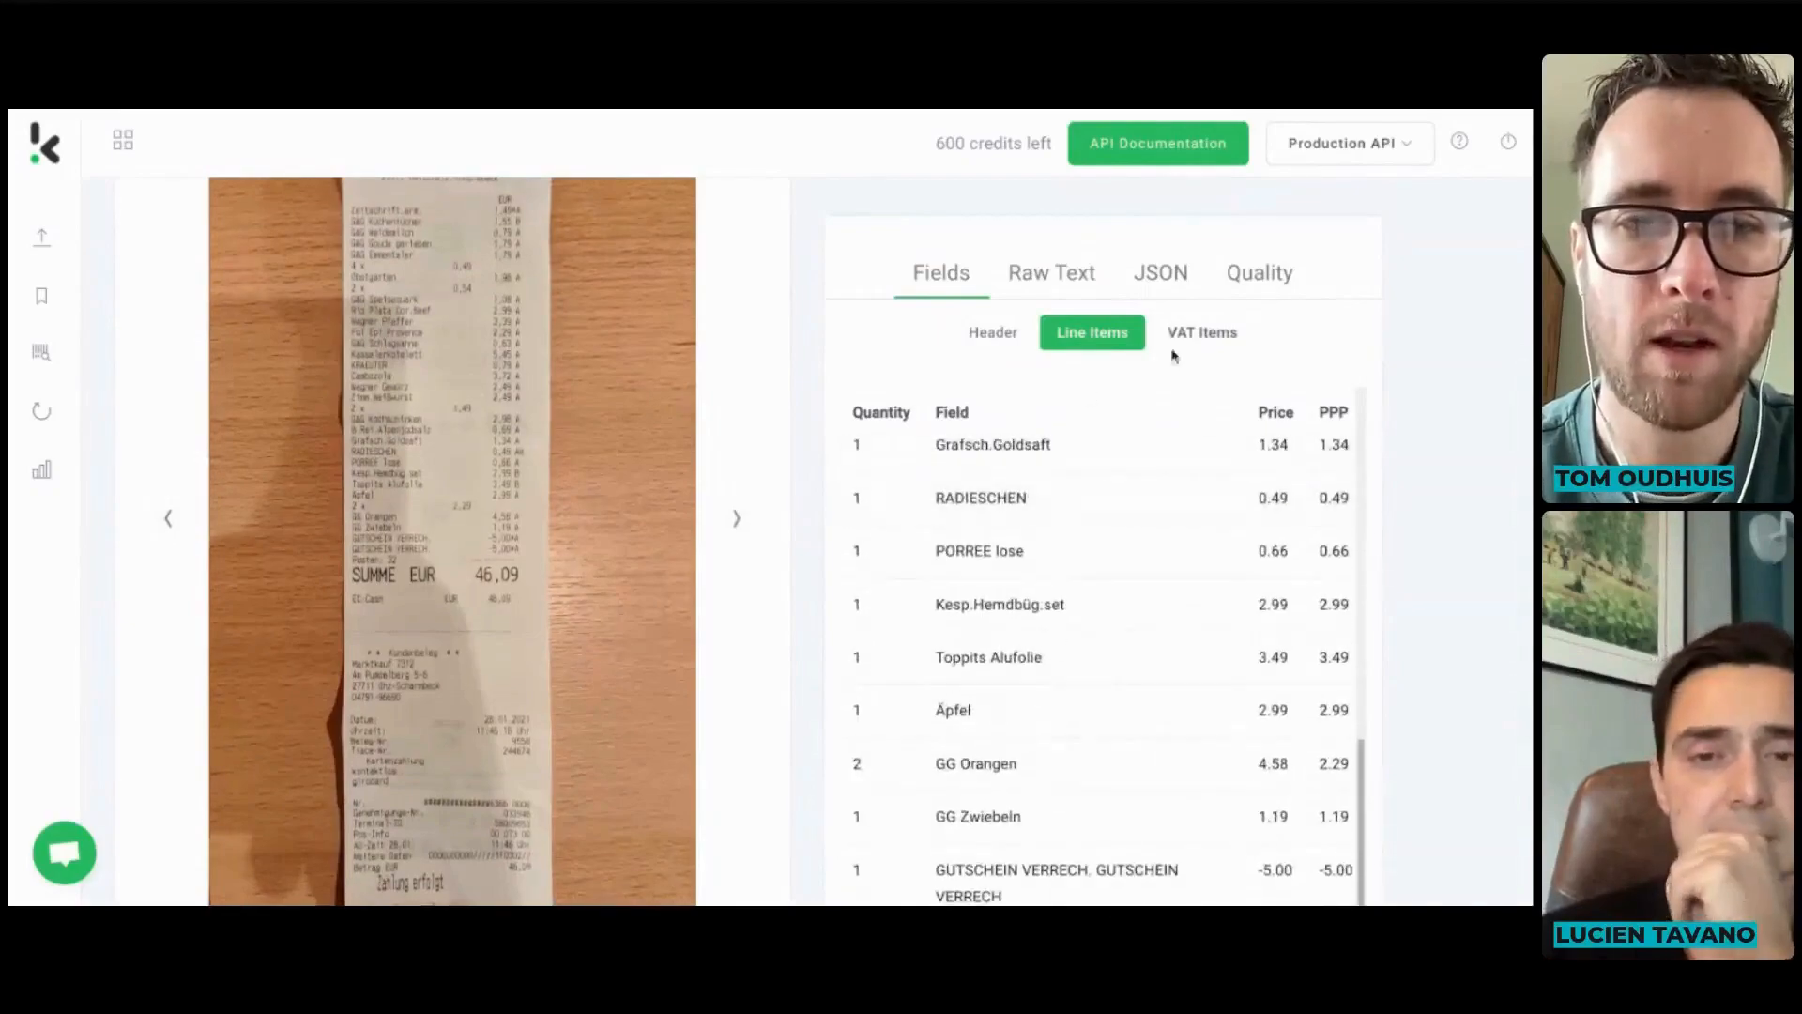
pyautogui.click(1210, 339)
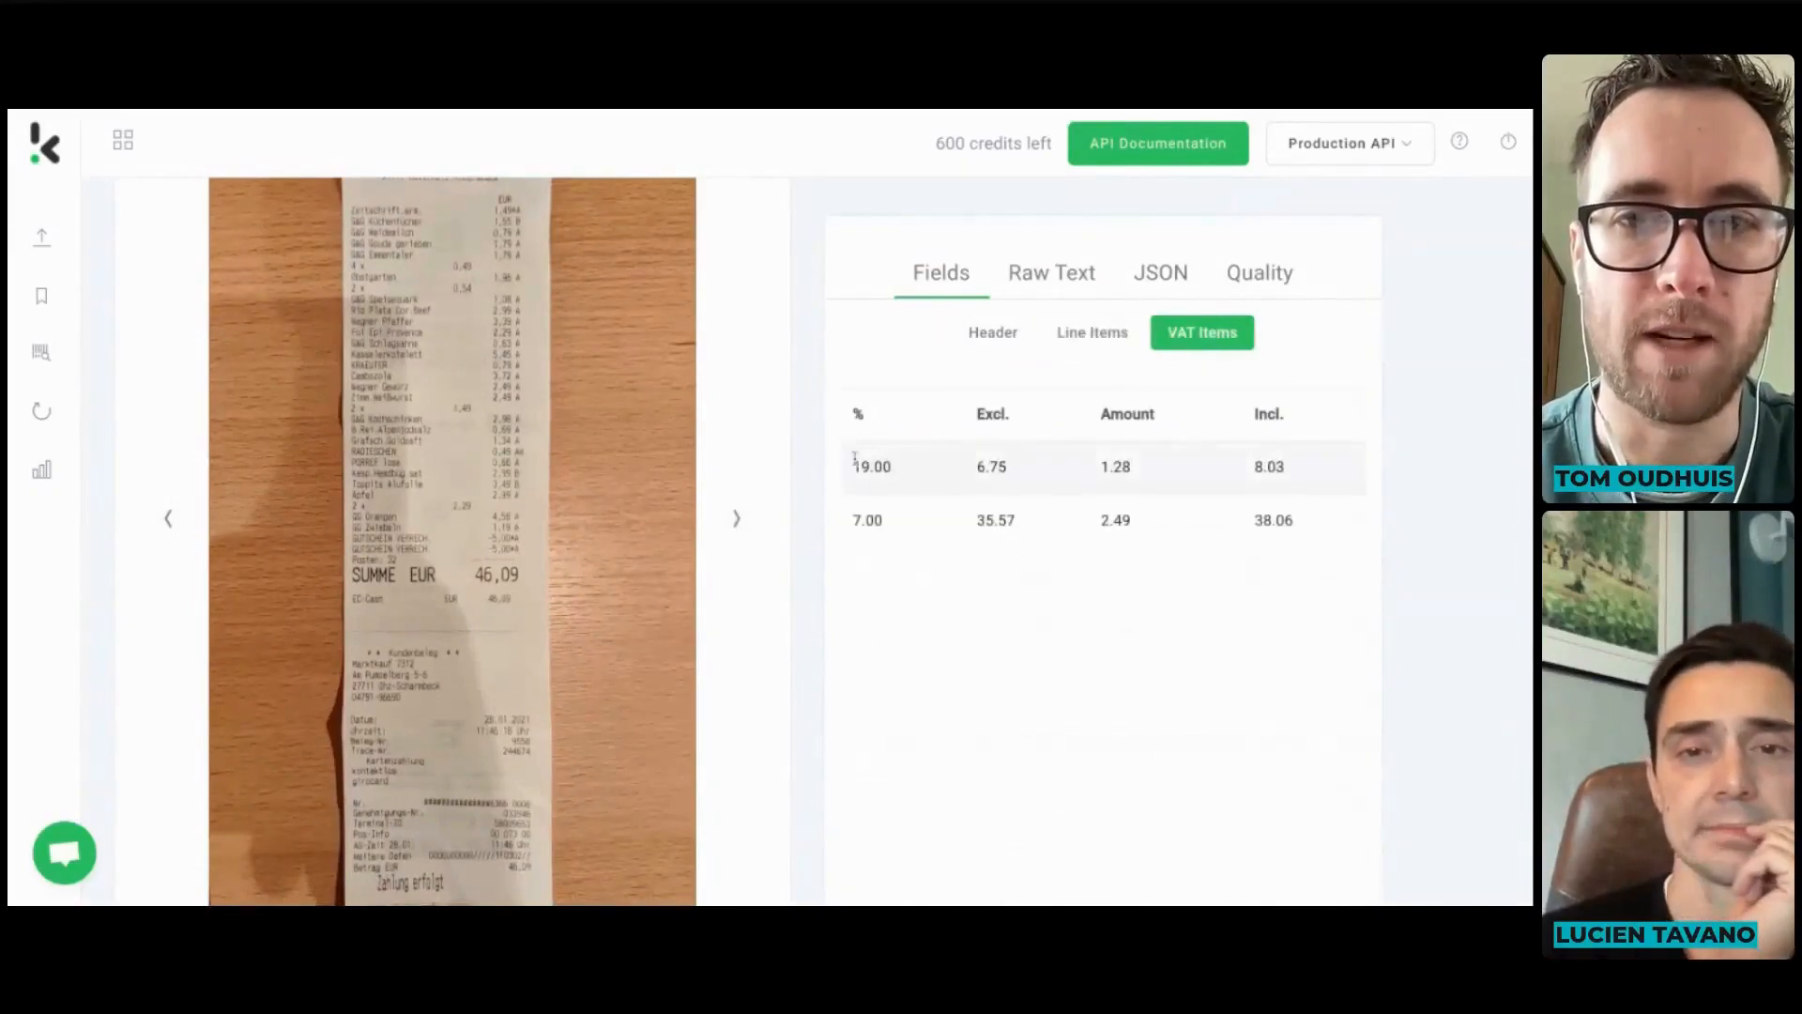
# - Examine the VAT rows of the Marktkauf receipt and read through its raw text output
pyautogui.moveTo(854, 458); pyautogui.dragTo(1136, 523)
pyautogui.click(1271, 547)
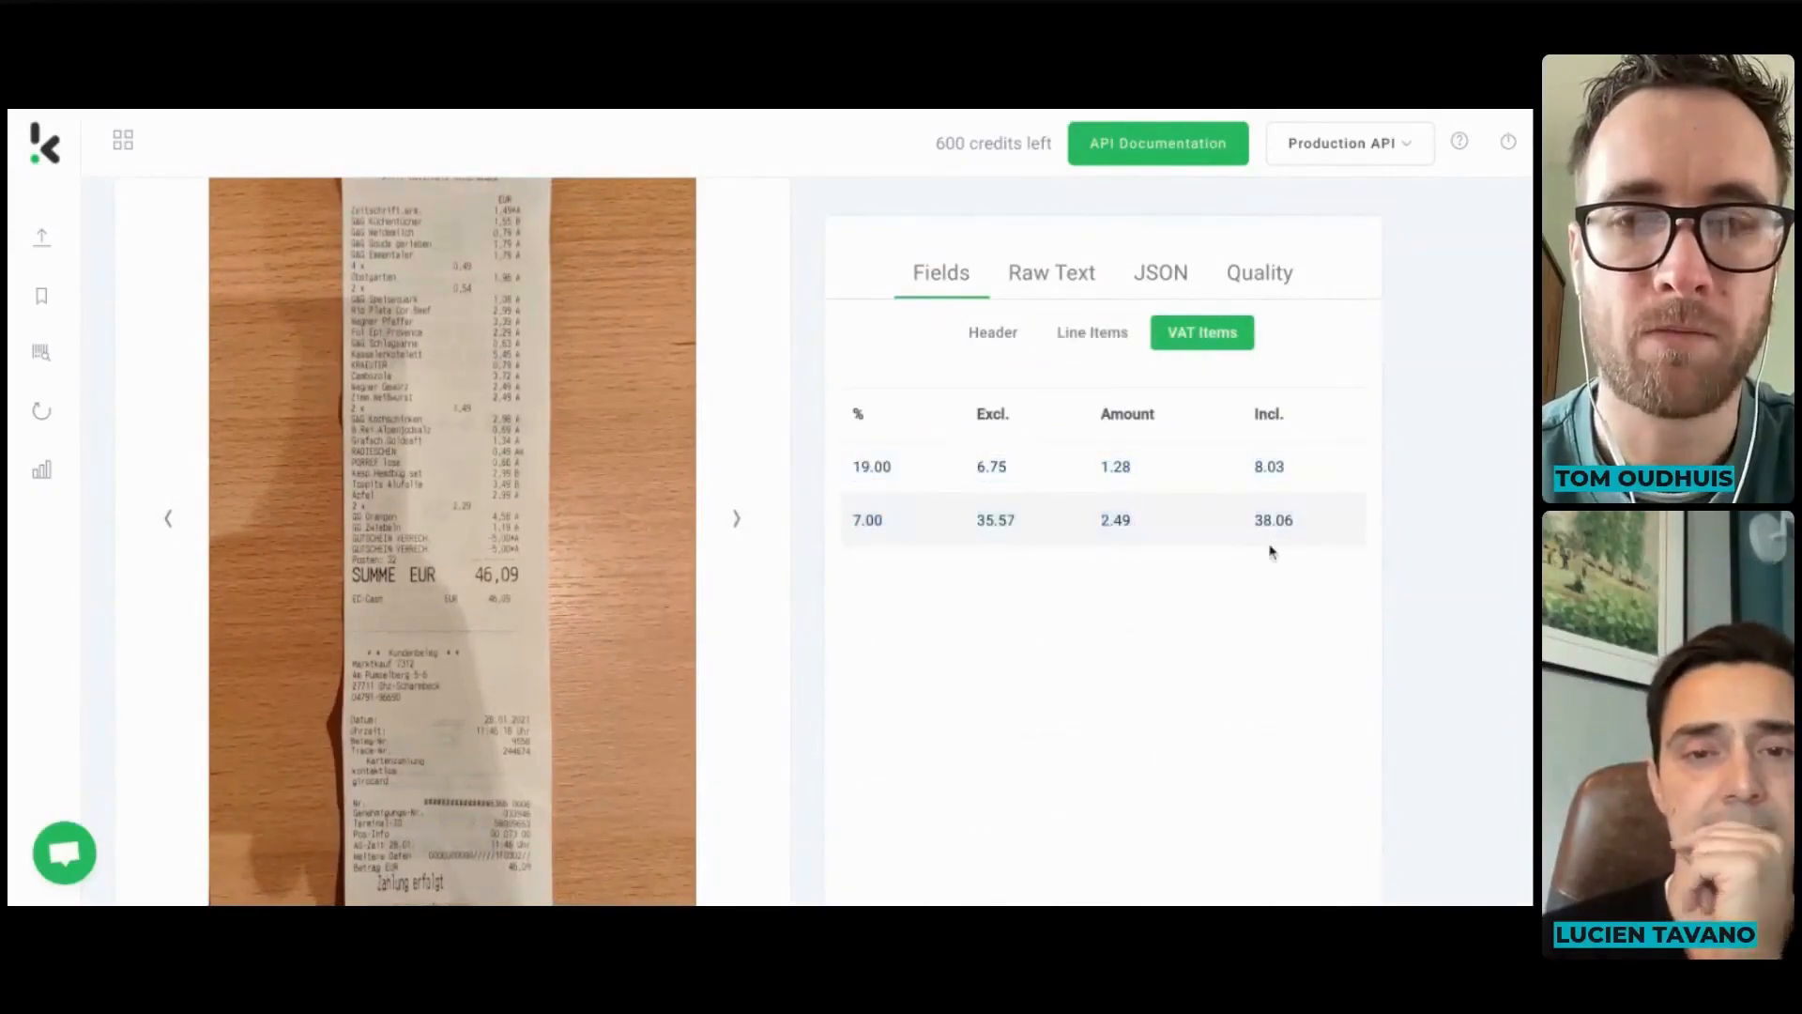
pyautogui.click(1079, 283)
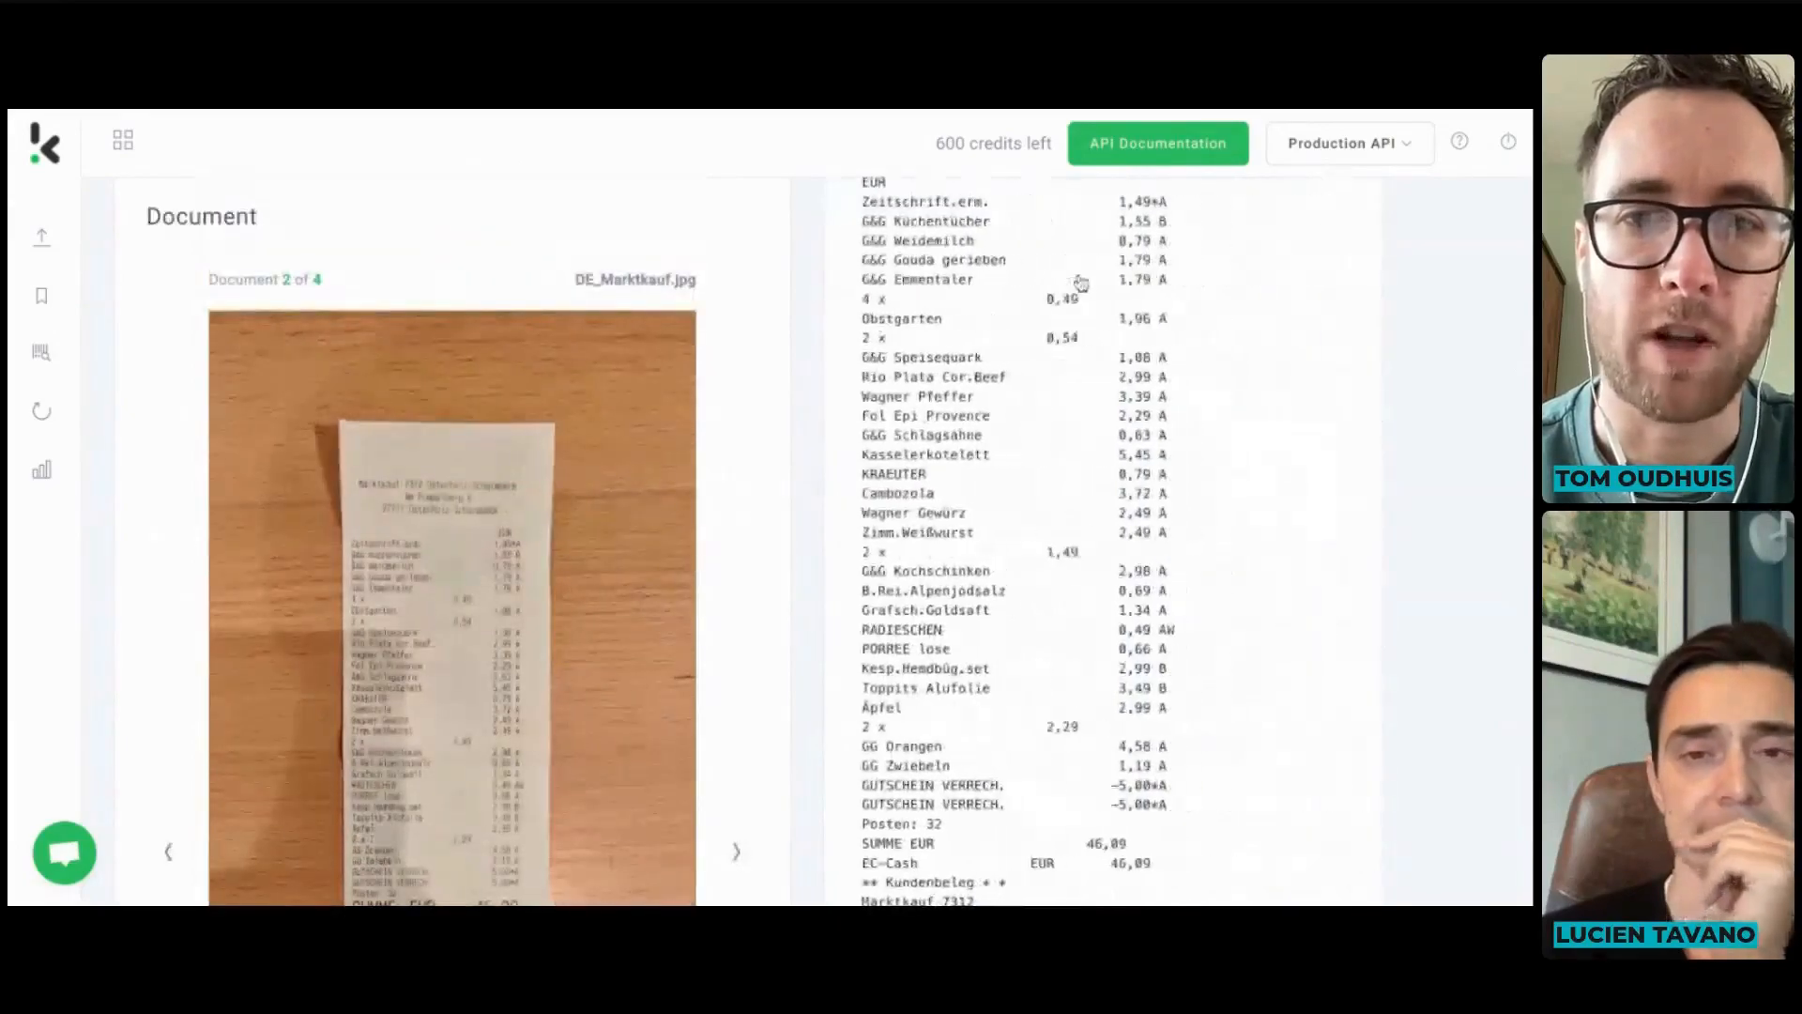
pyautogui.scroll(-8, 826, 539)
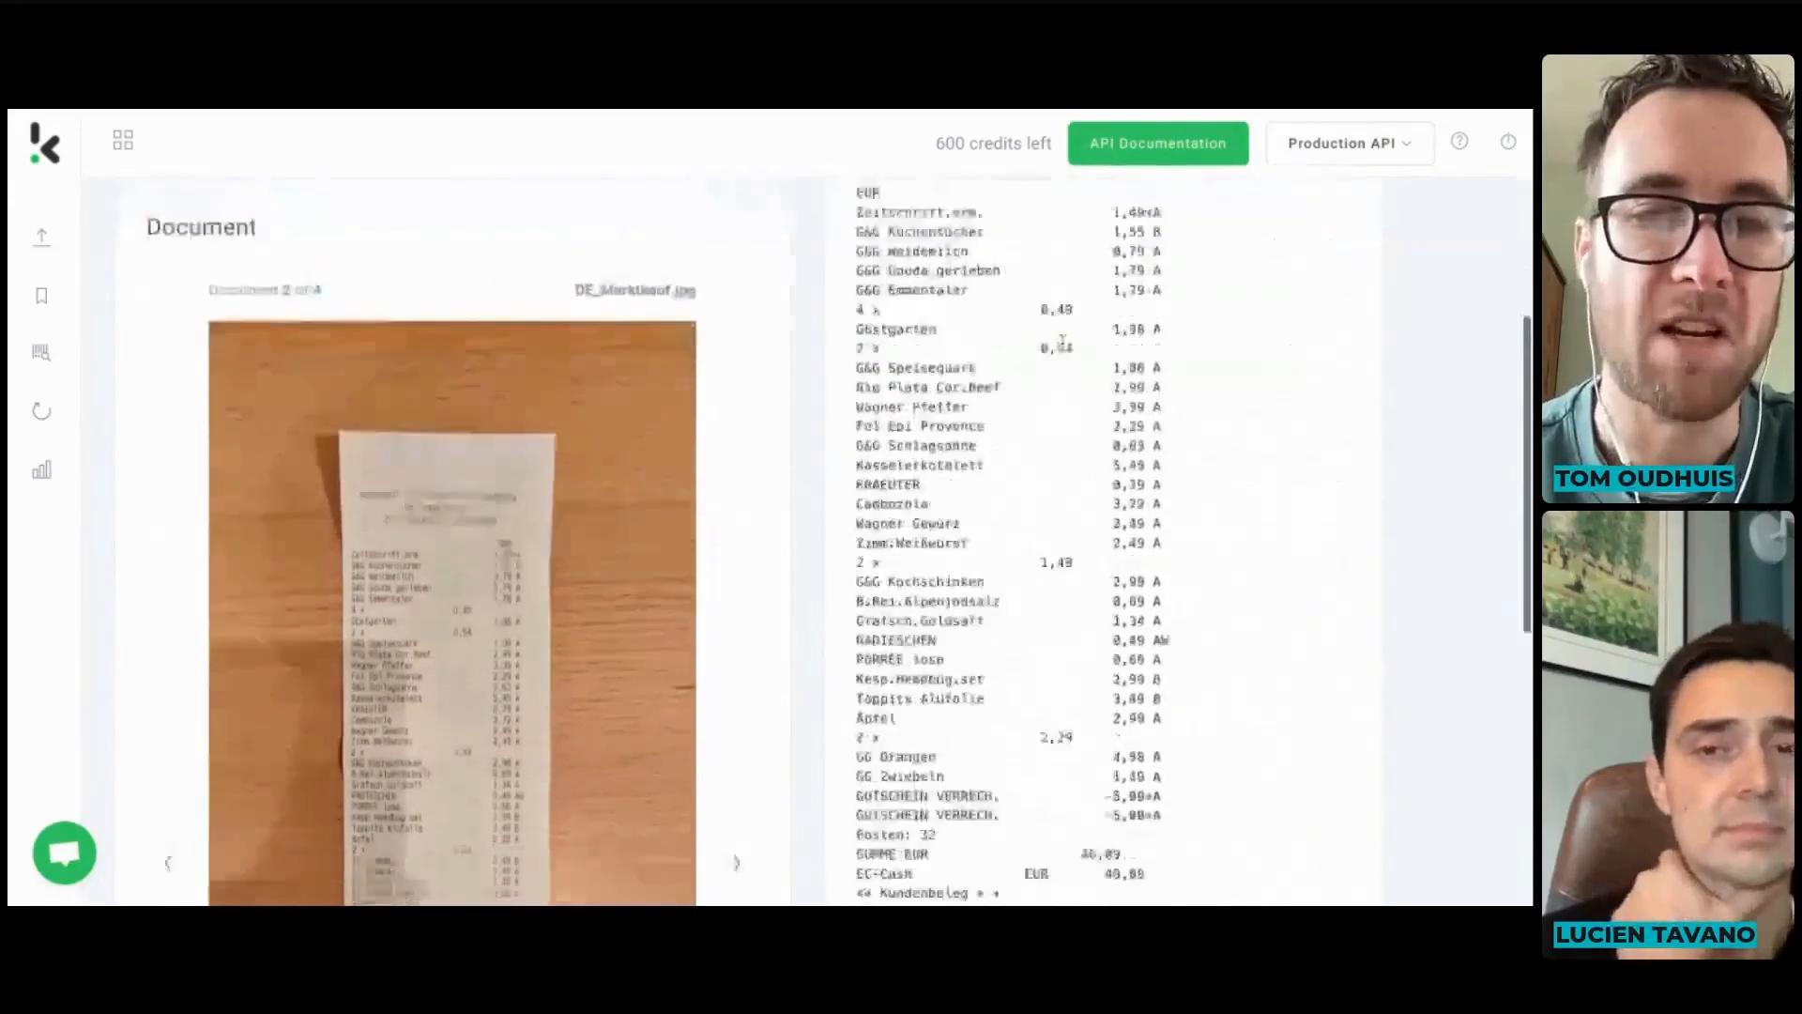
pyautogui.scroll(8, 826, 540)
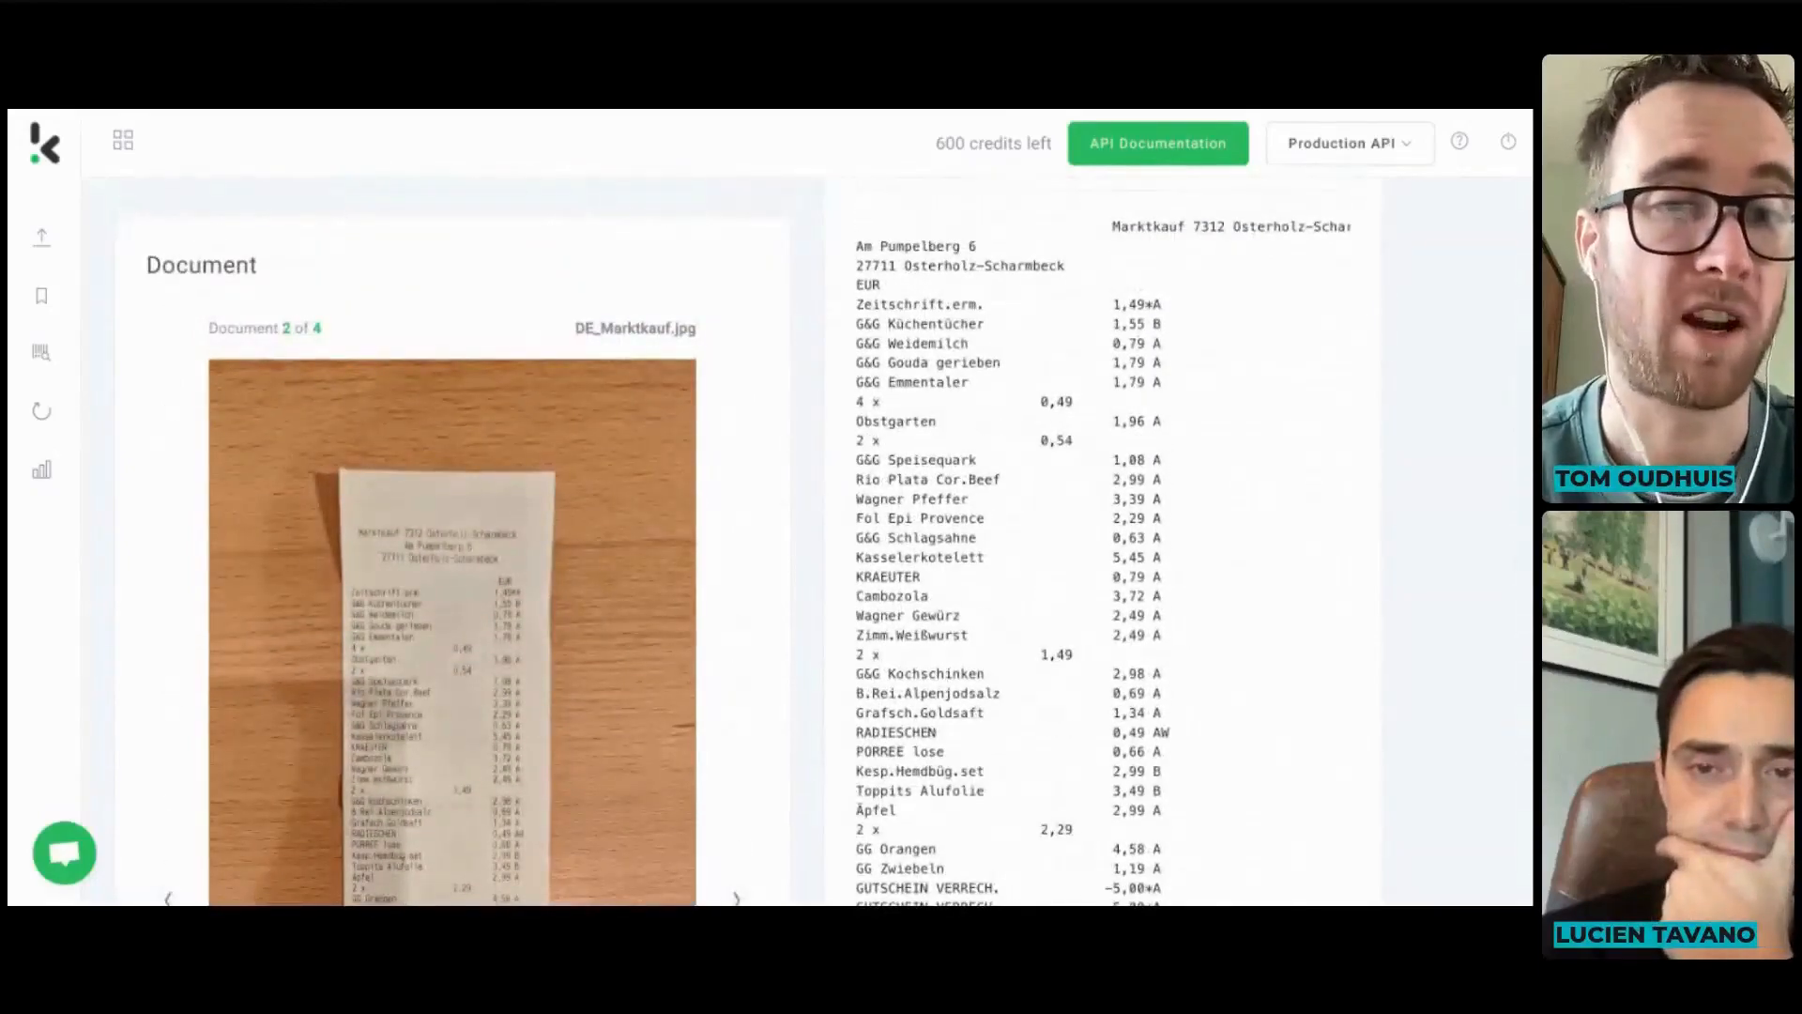
pyautogui.scroll(4, 1138, 327)
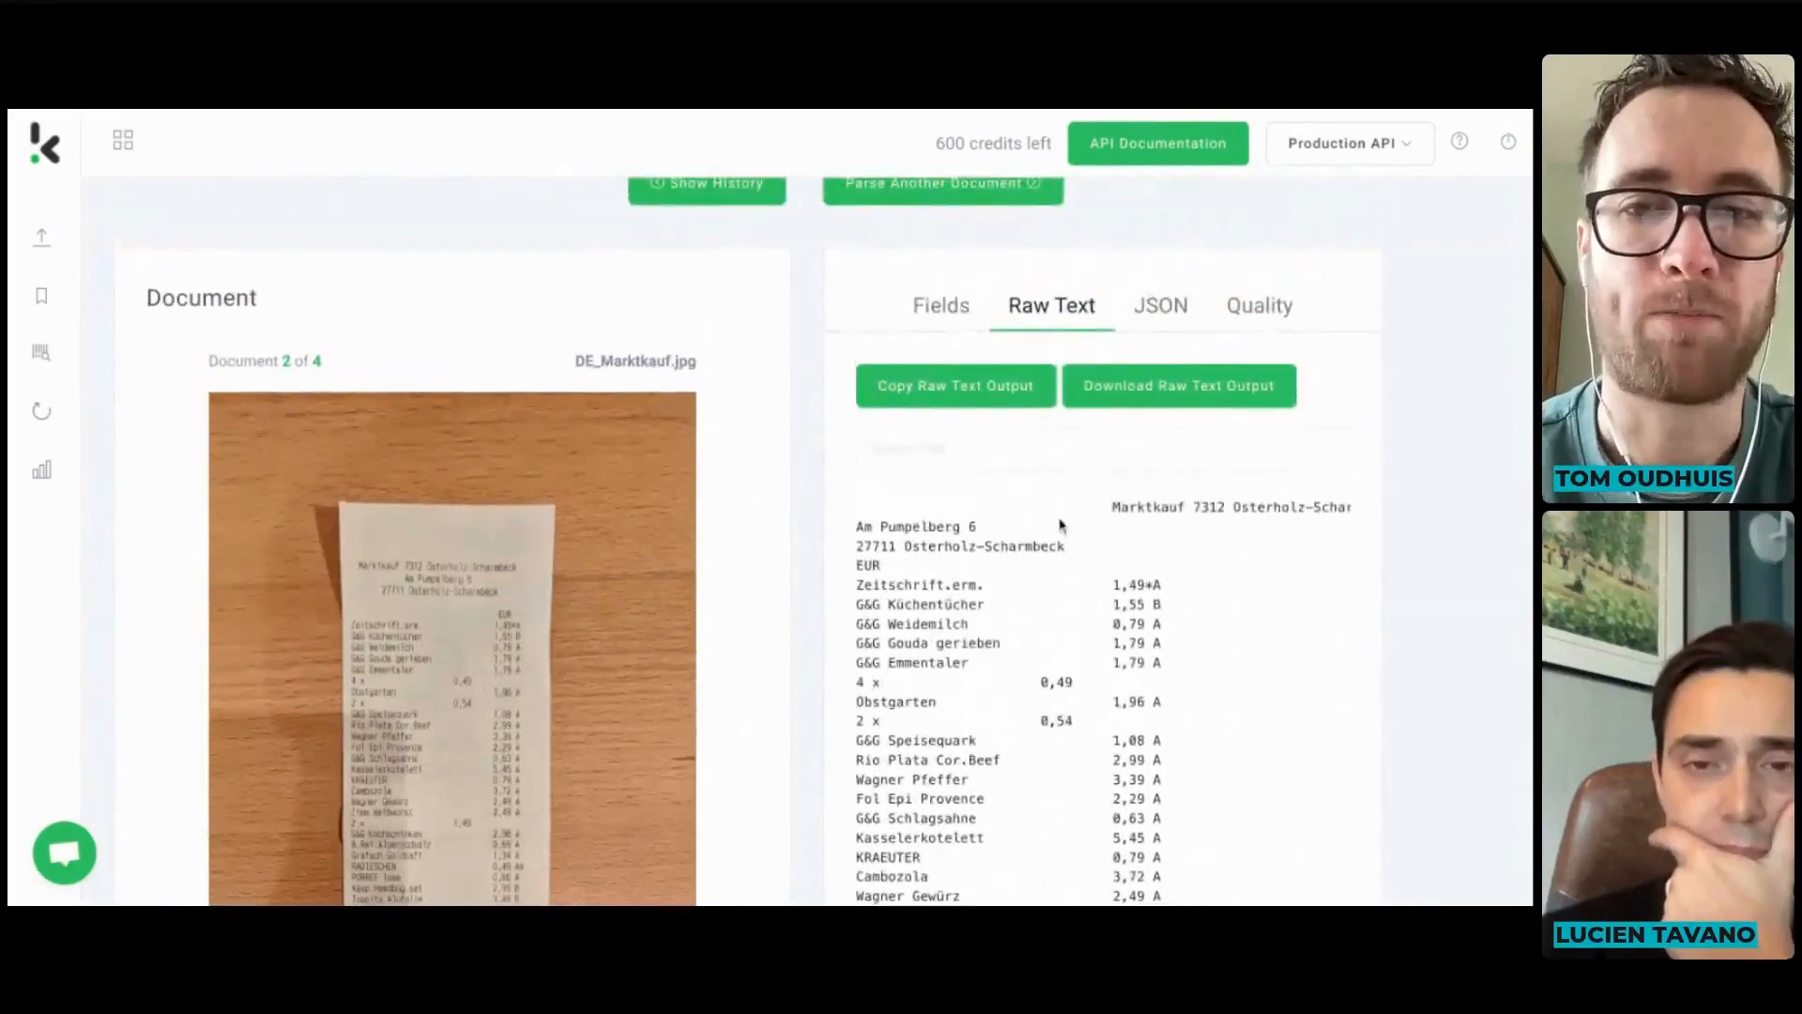
pyautogui.scroll(1, 1377, 449)
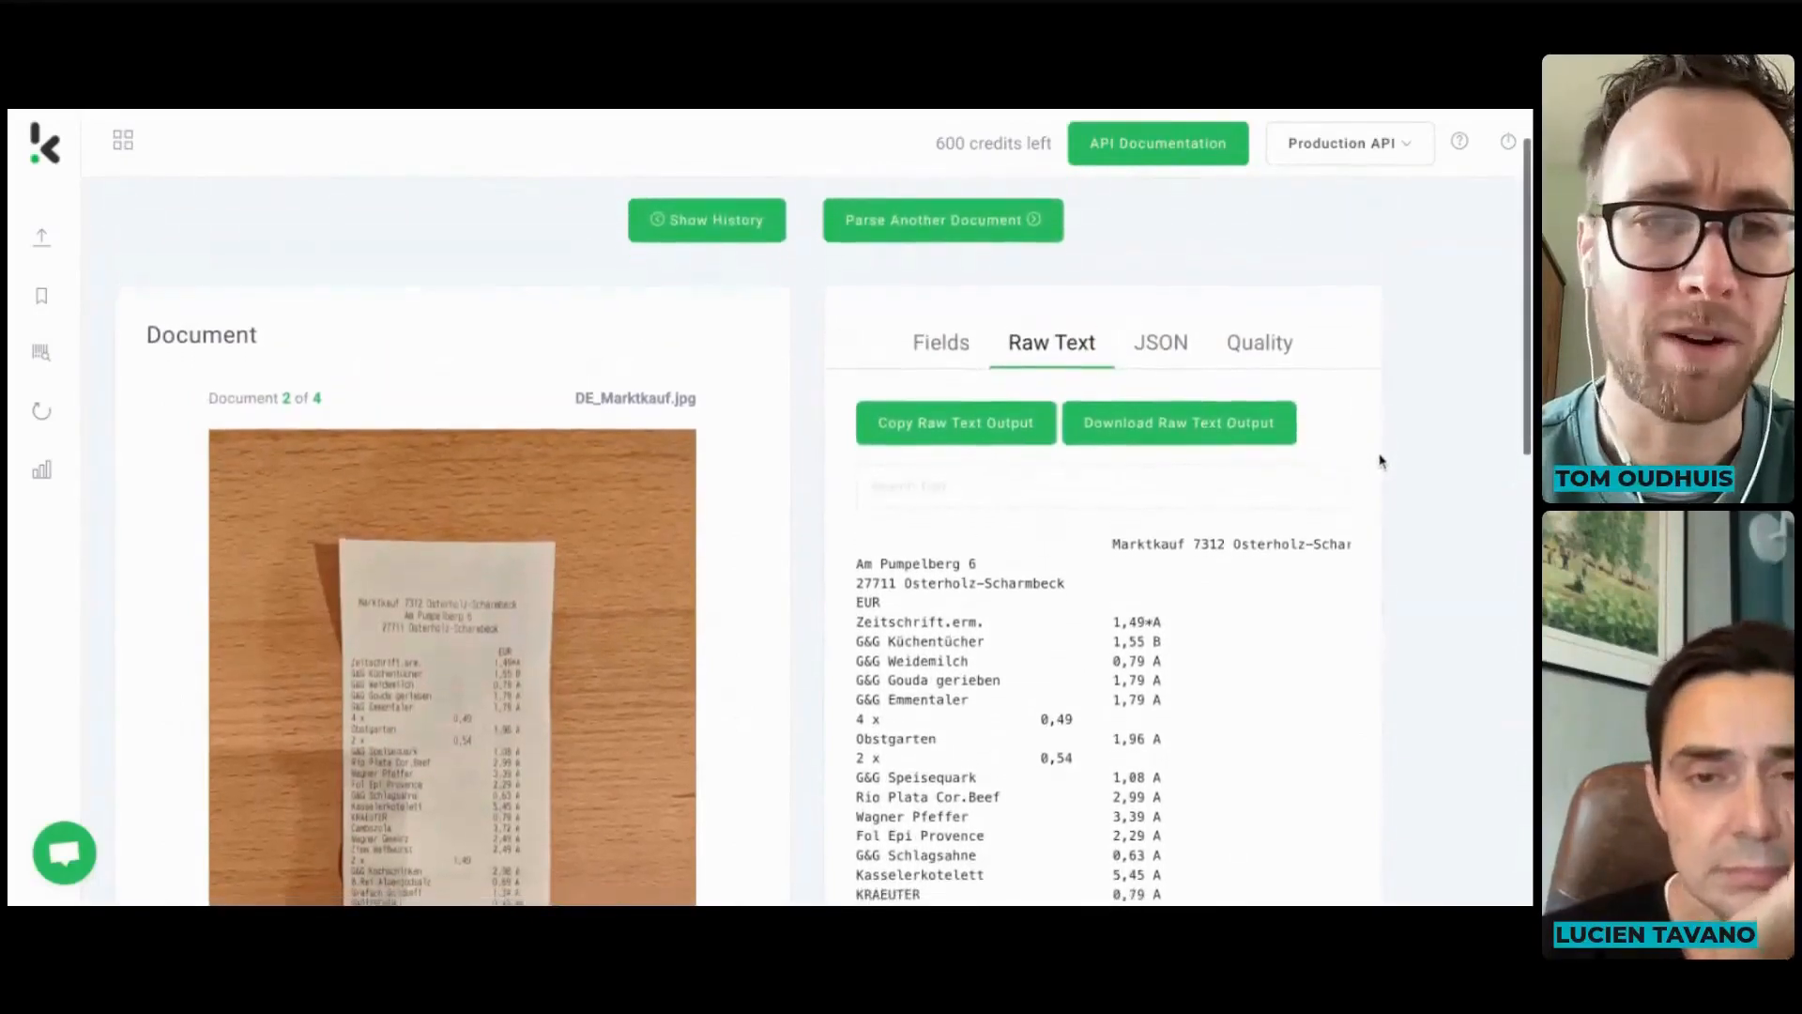
pyautogui.scroll(1, 1379, 460)
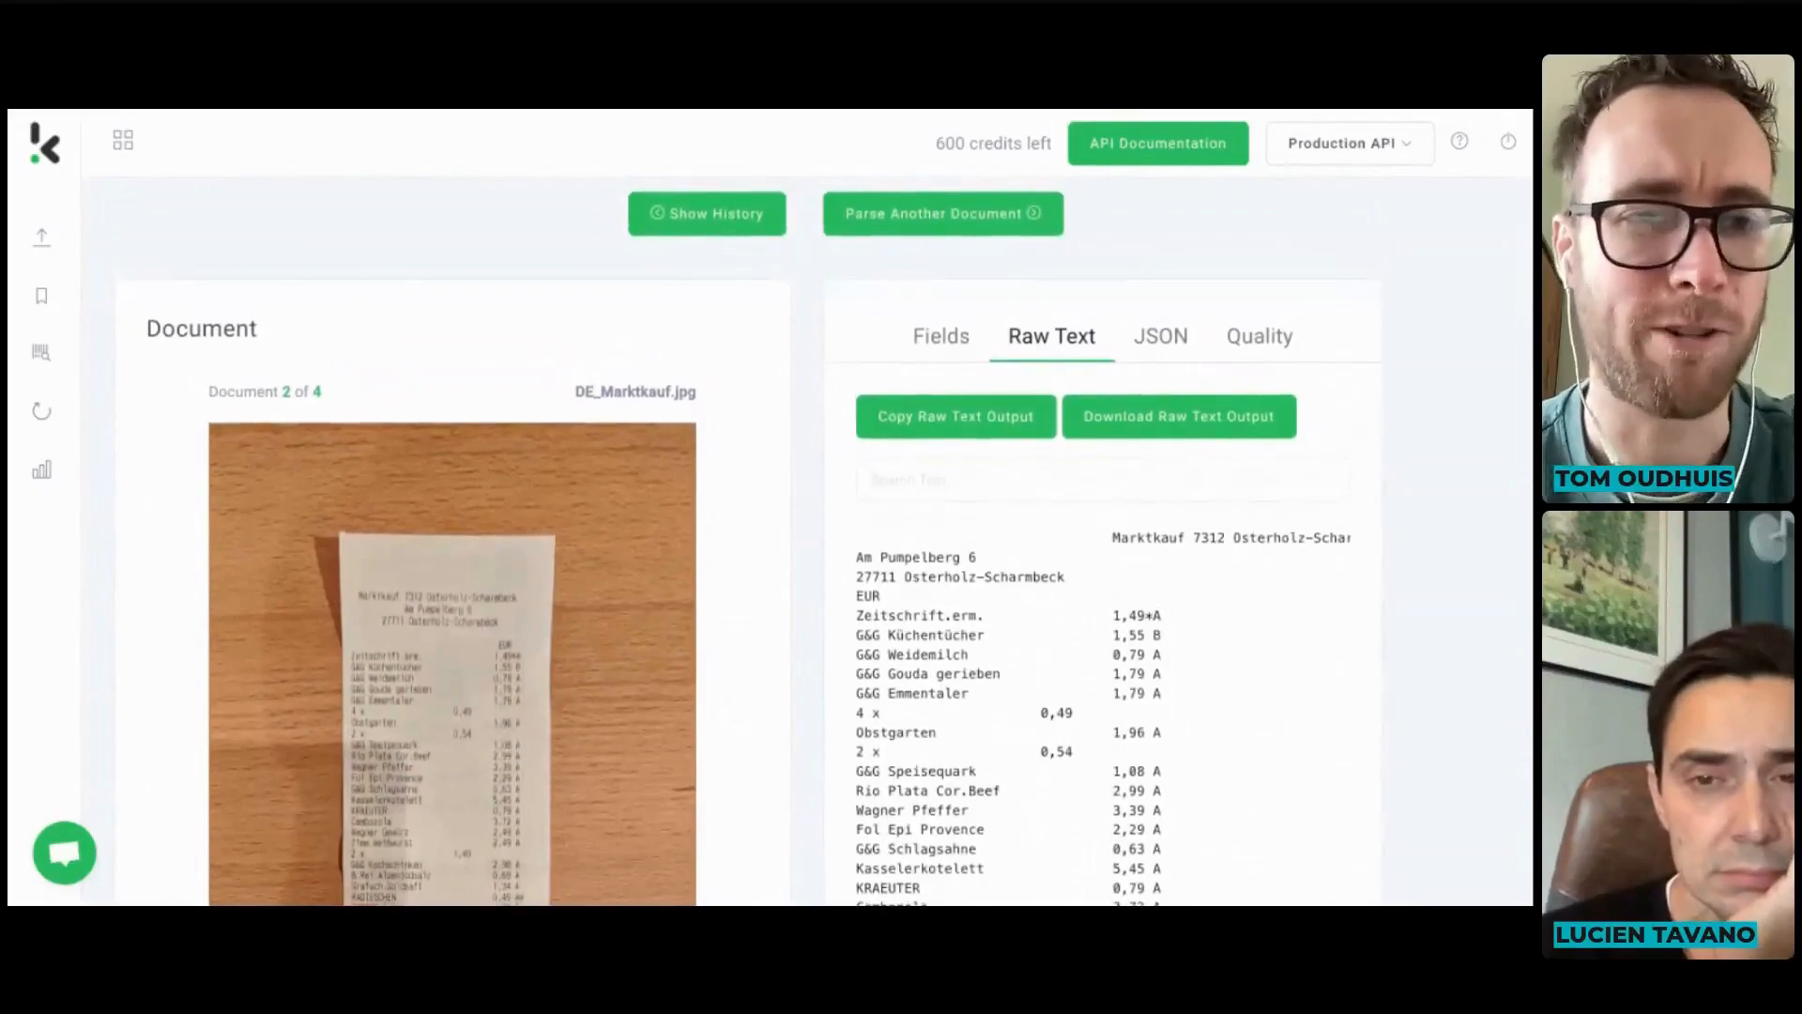
# - Show the Marktkauf receipt's JSON output and examine its document classifications and amounts
pyautogui.click(1160, 336)
pyautogui.scroll(-3, 1274, 775)
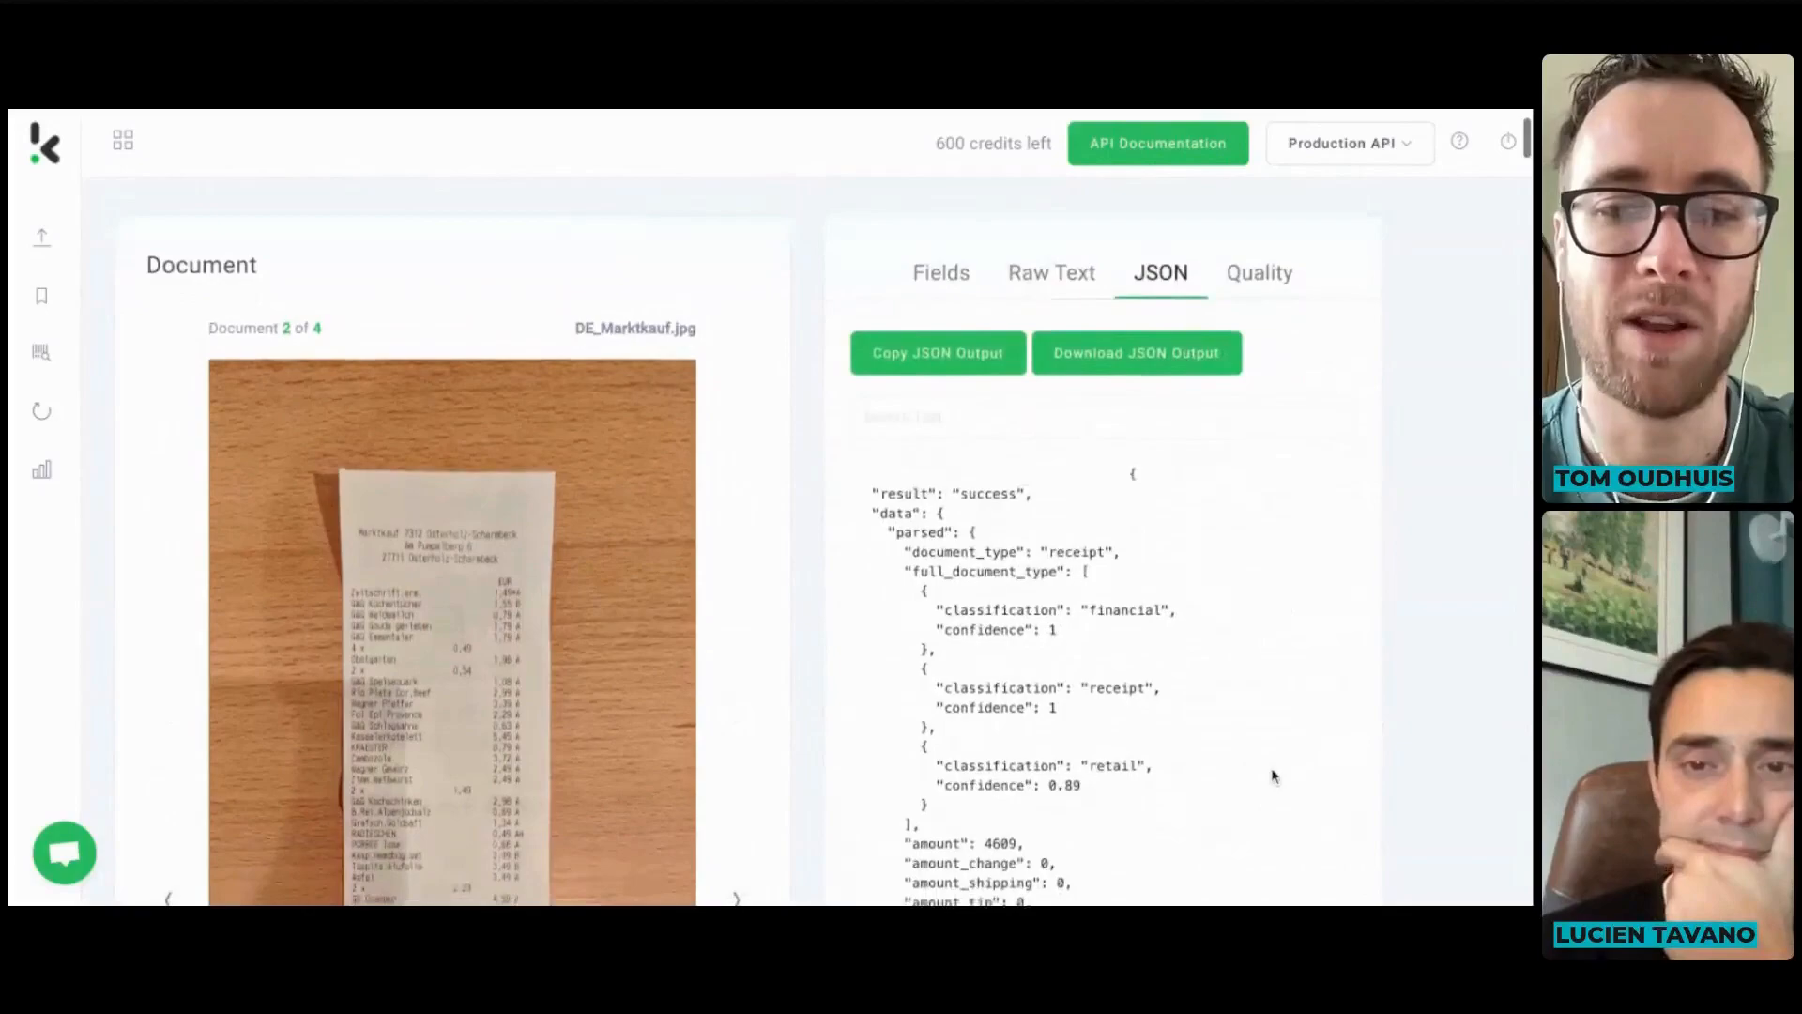
pyautogui.scroll(-2, 1273, 775)
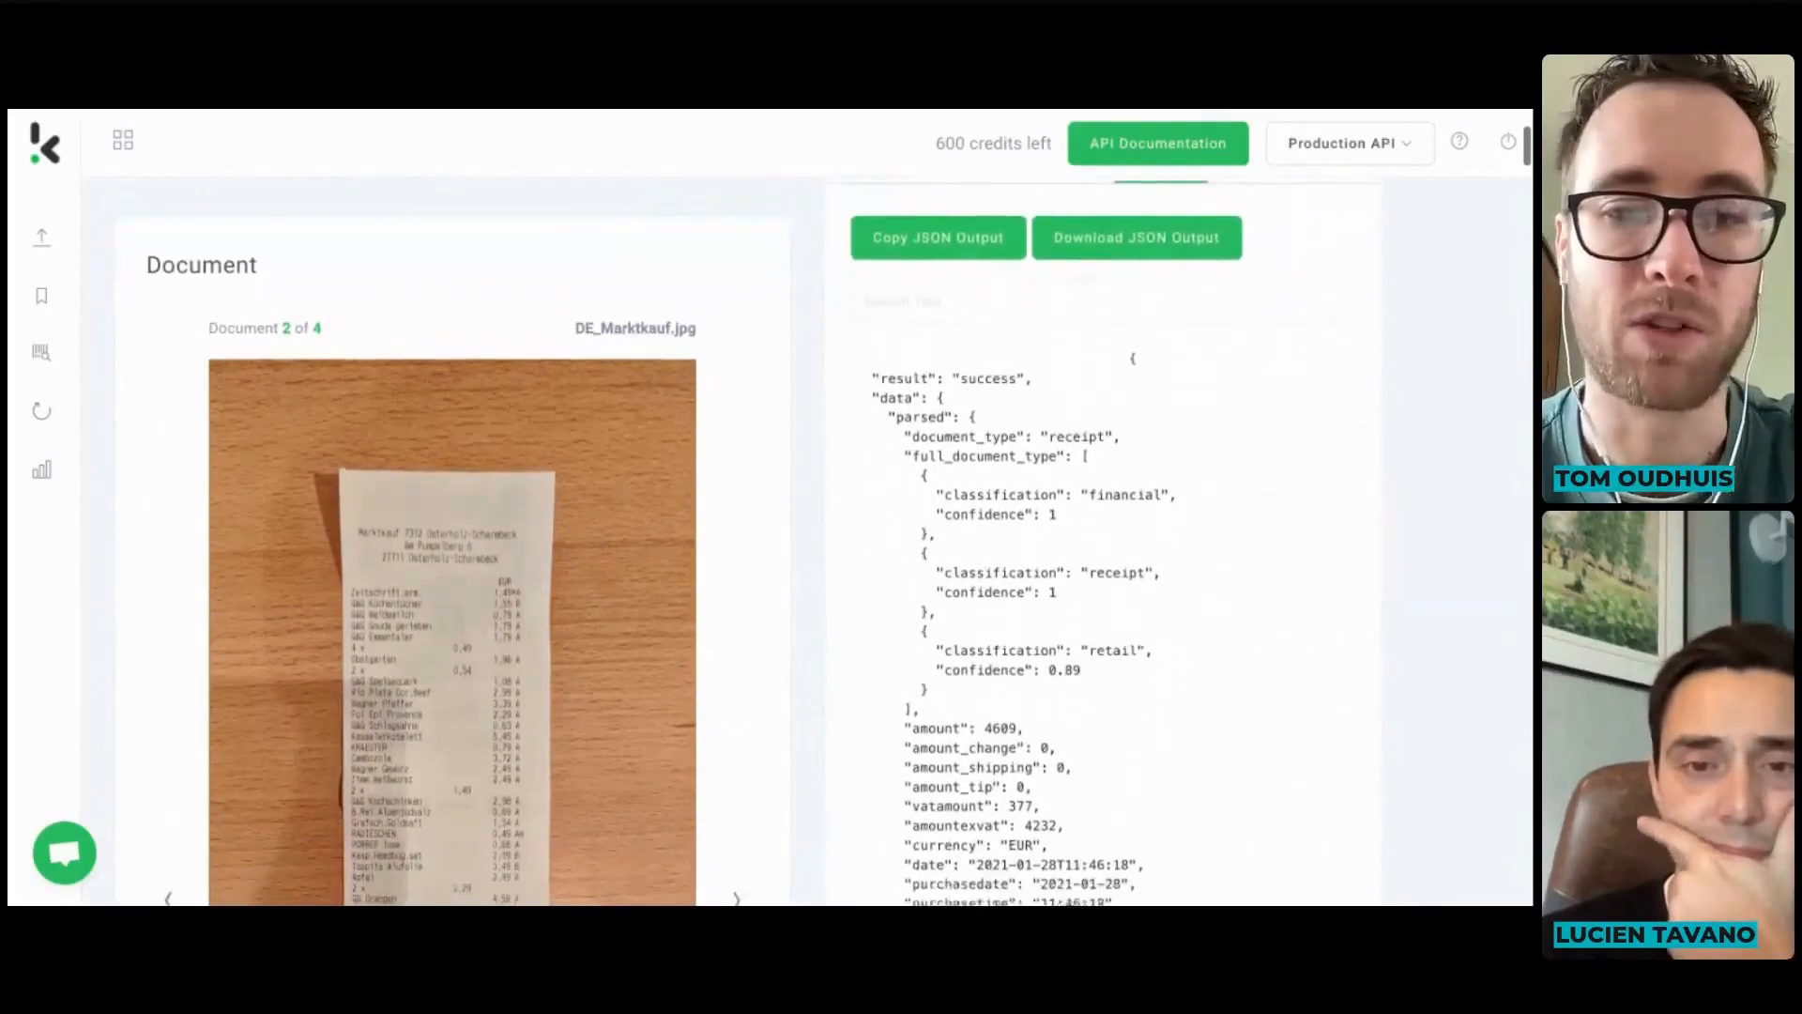
pyautogui.scroll(-2, 777, 693)
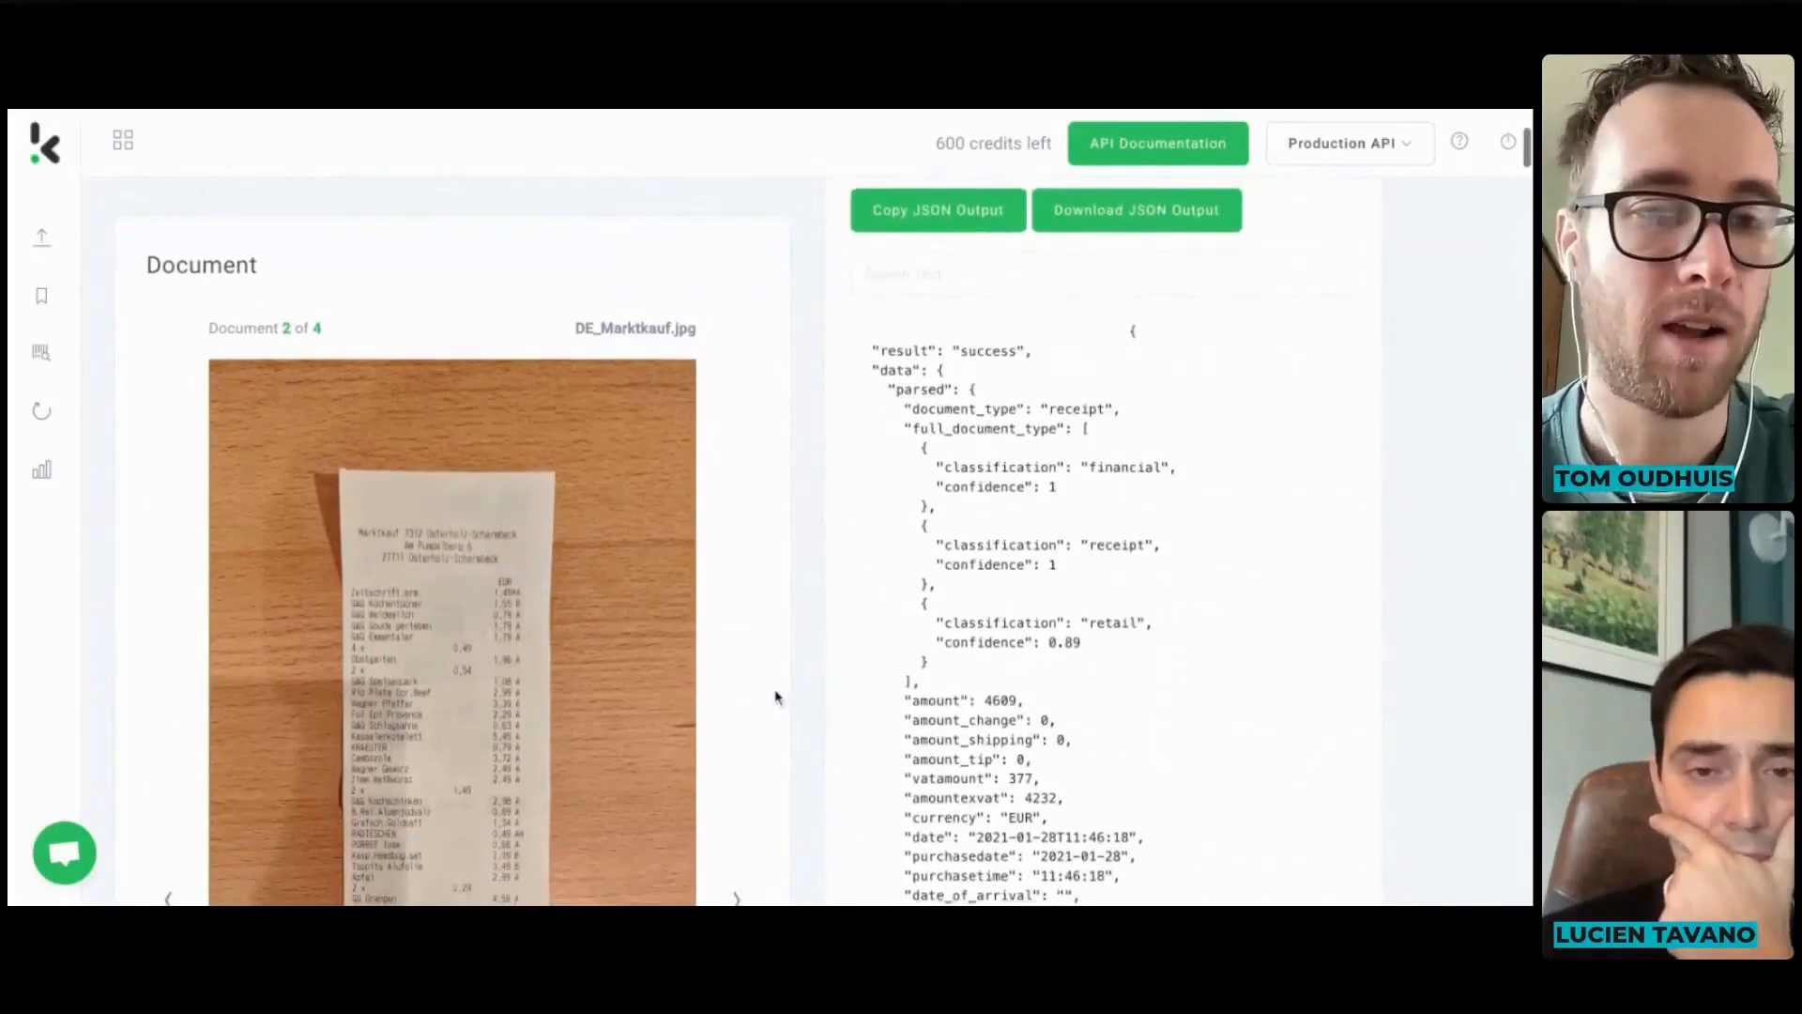
# - Compare the JSON output of the Rossmann and Aral receipts and continue to the Dunkin' Donuts receipt
pyautogui.click(737, 896)
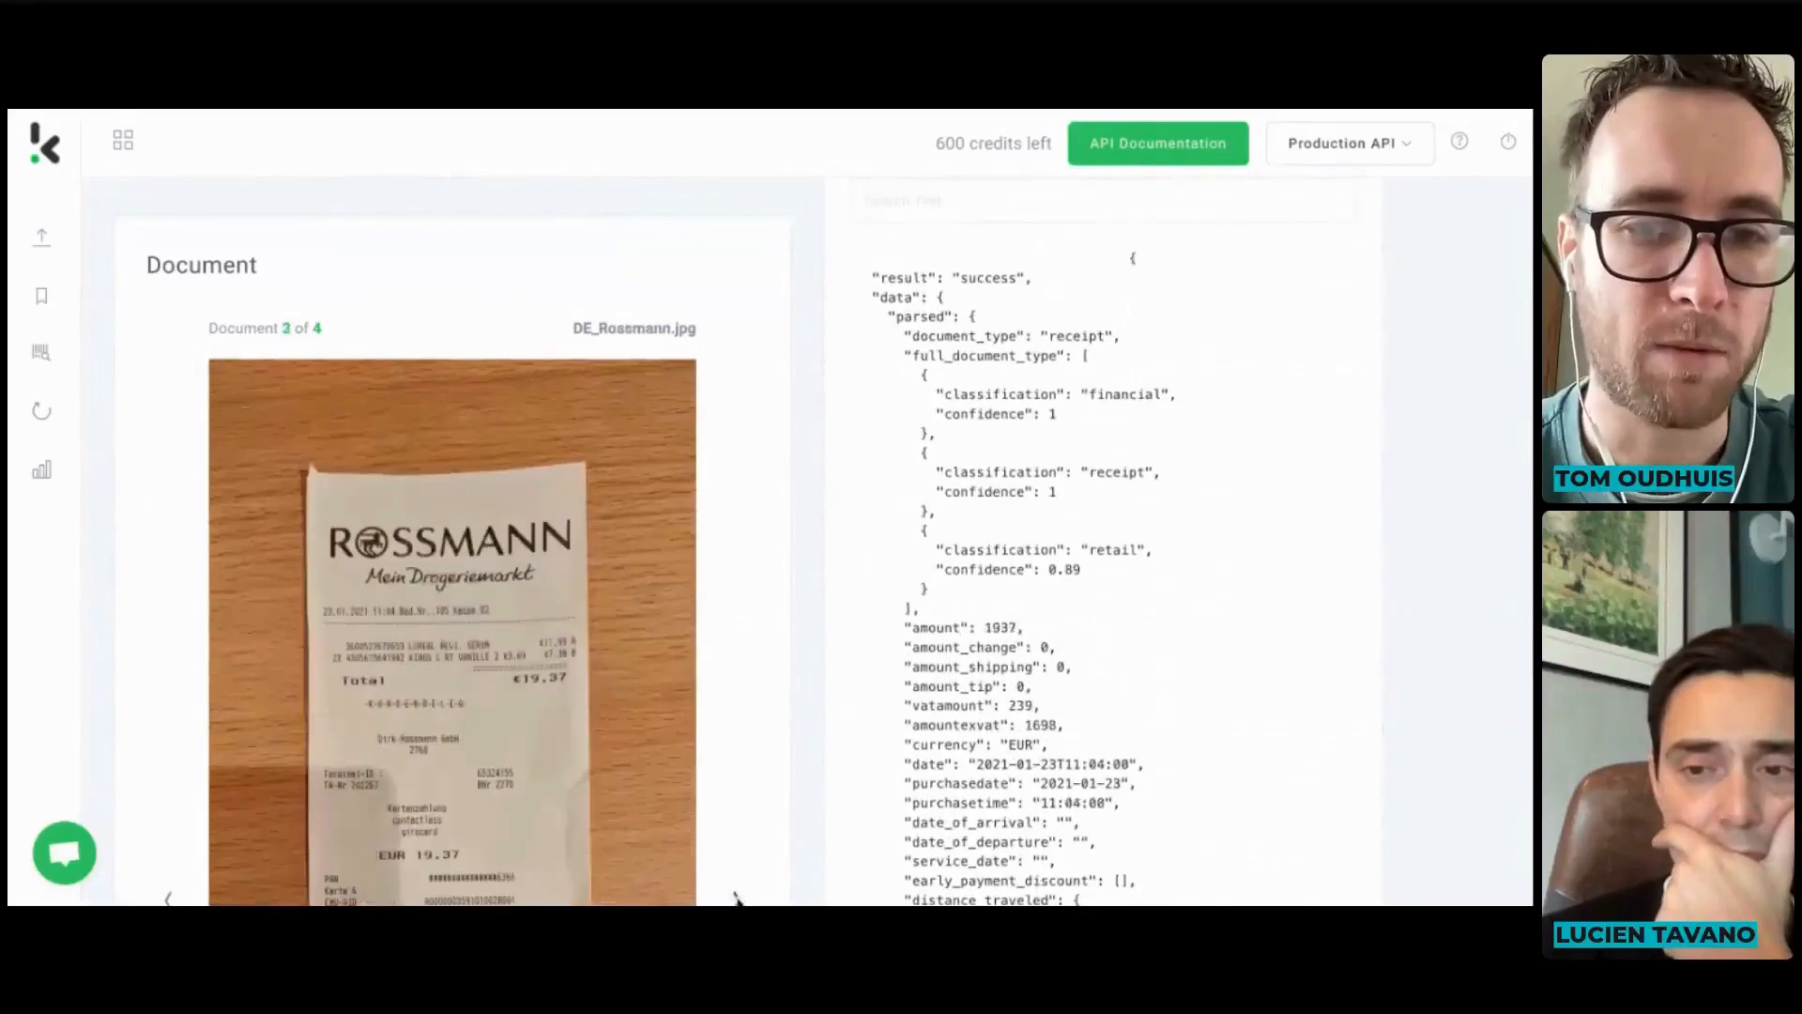
pyautogui.click(738, 898)
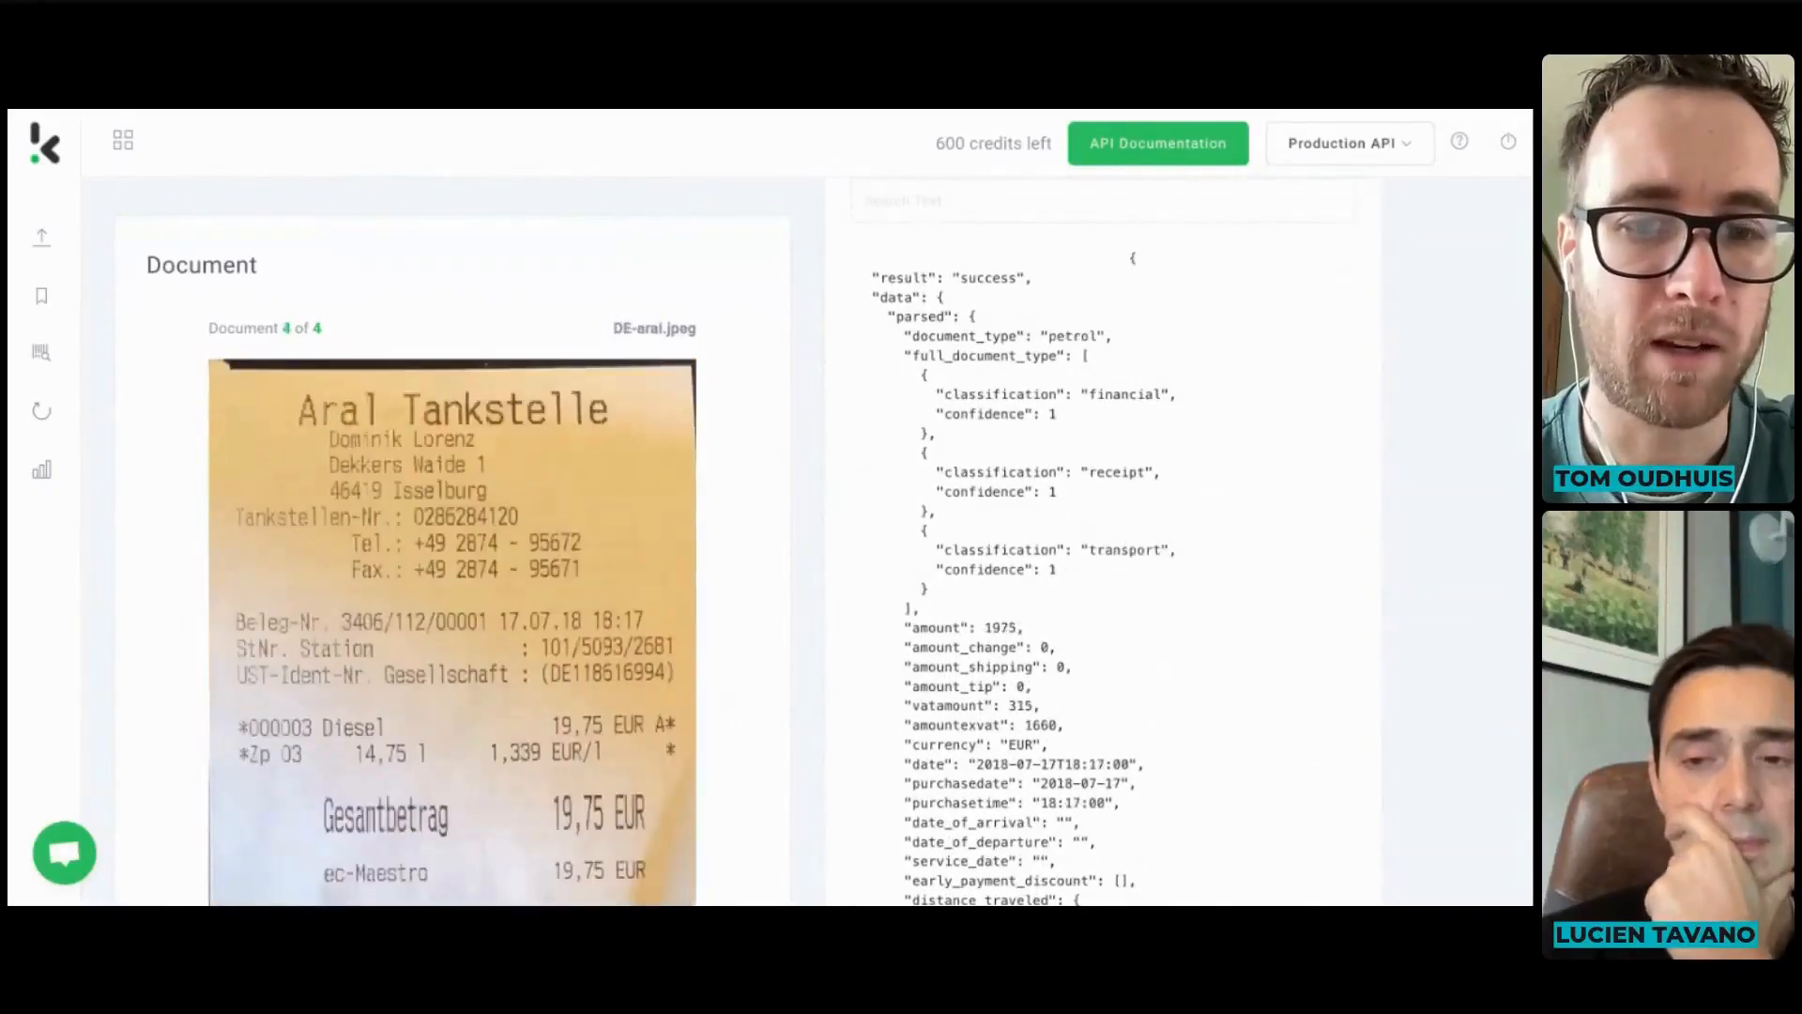
pyautogui.scroll(-3, 740, 841)
pyautogui.scroll(-2, 521, 769)
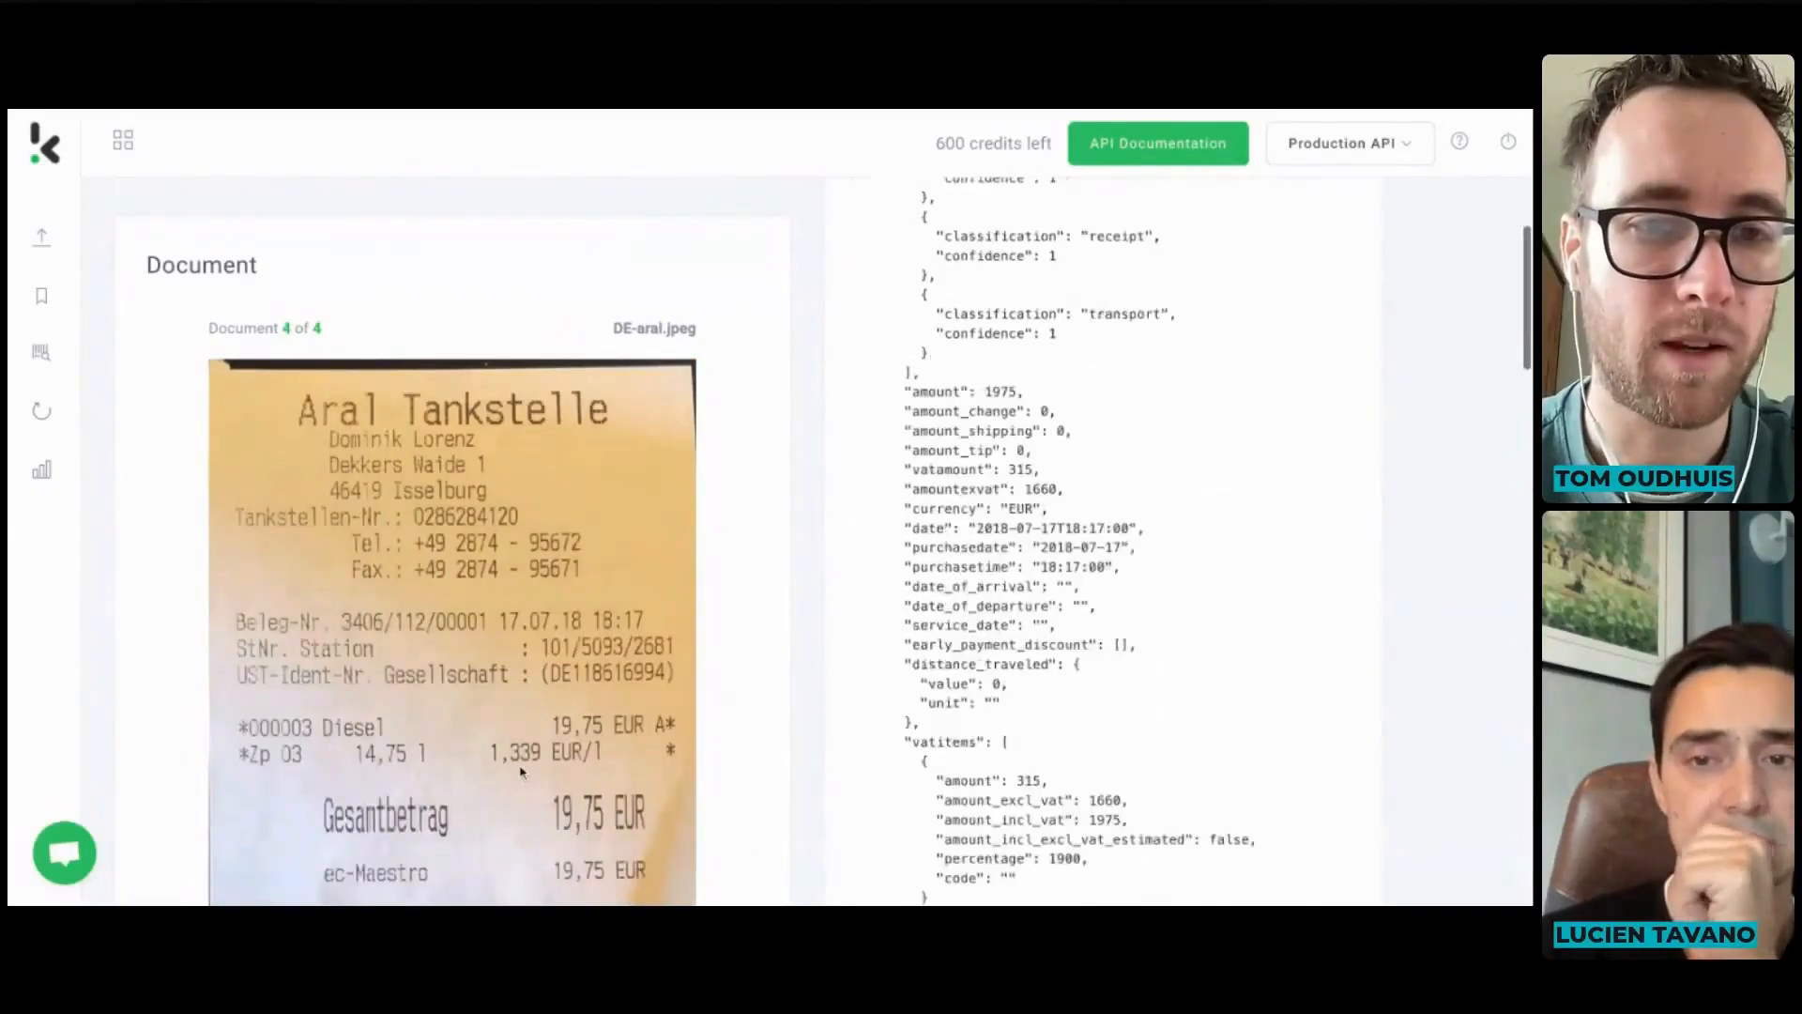
pyautogui.scroll(-1, 563, 779)
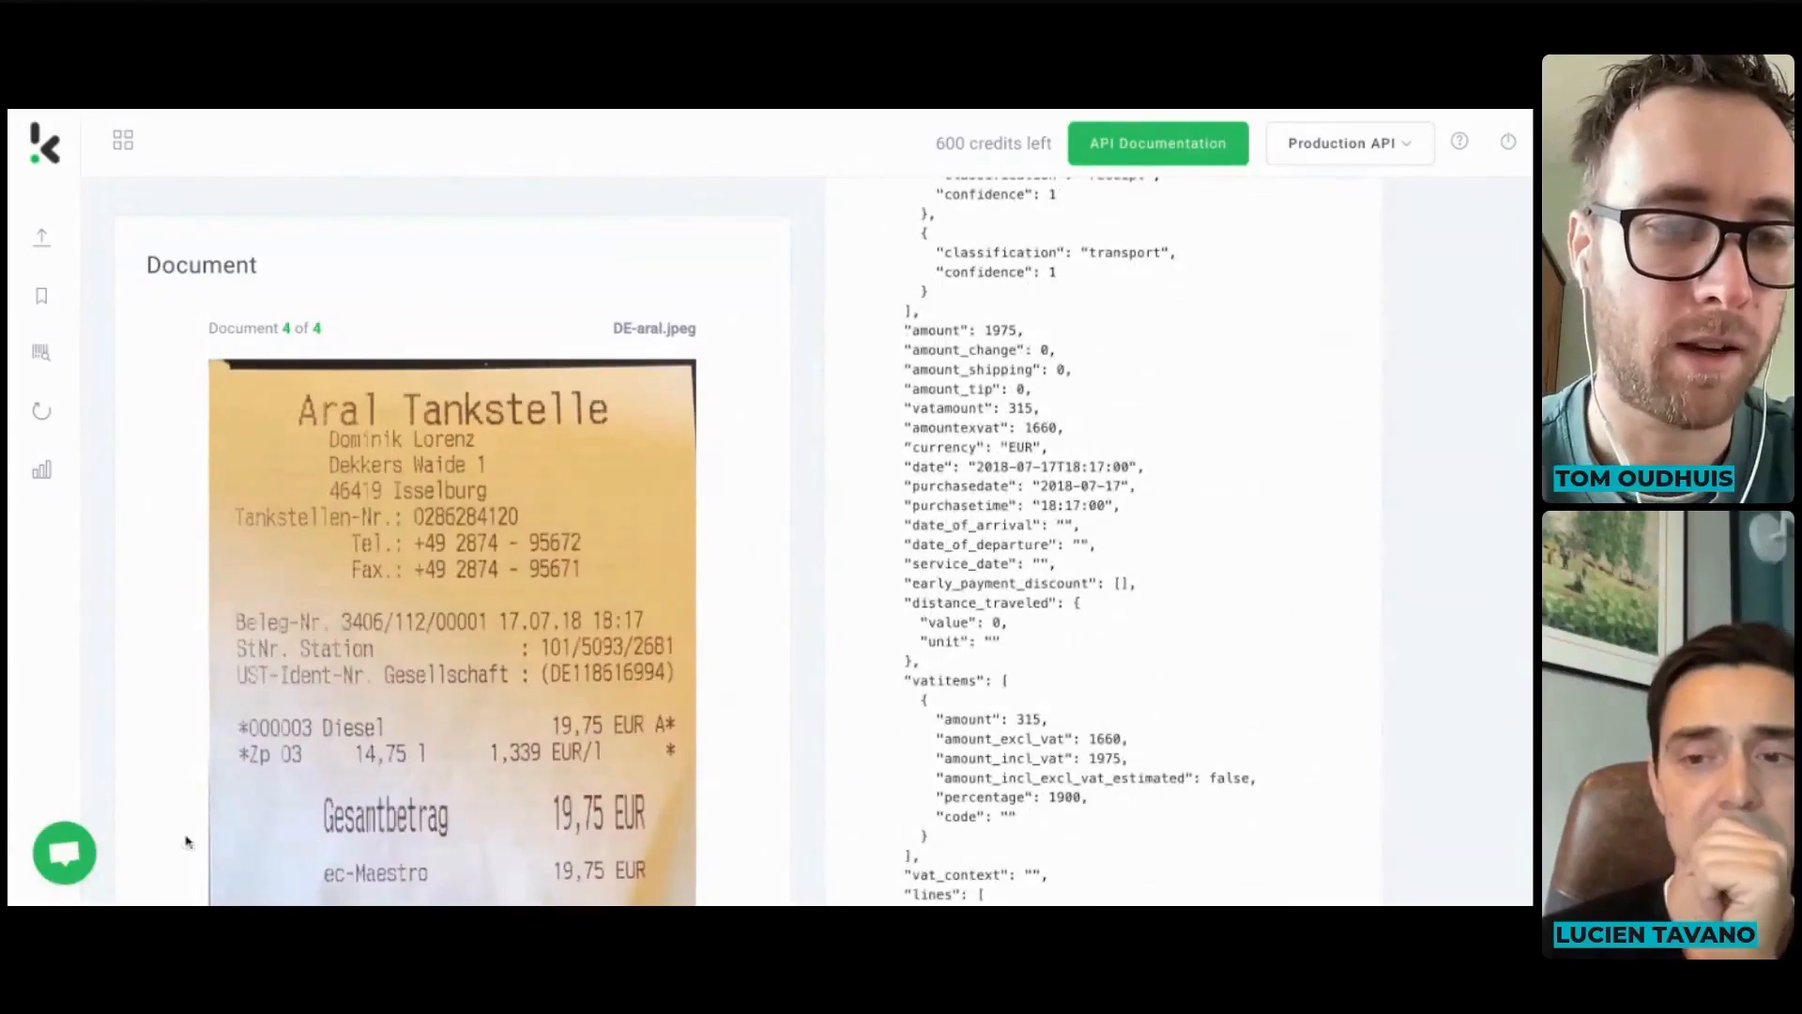
pyautogui.click(736, 793)
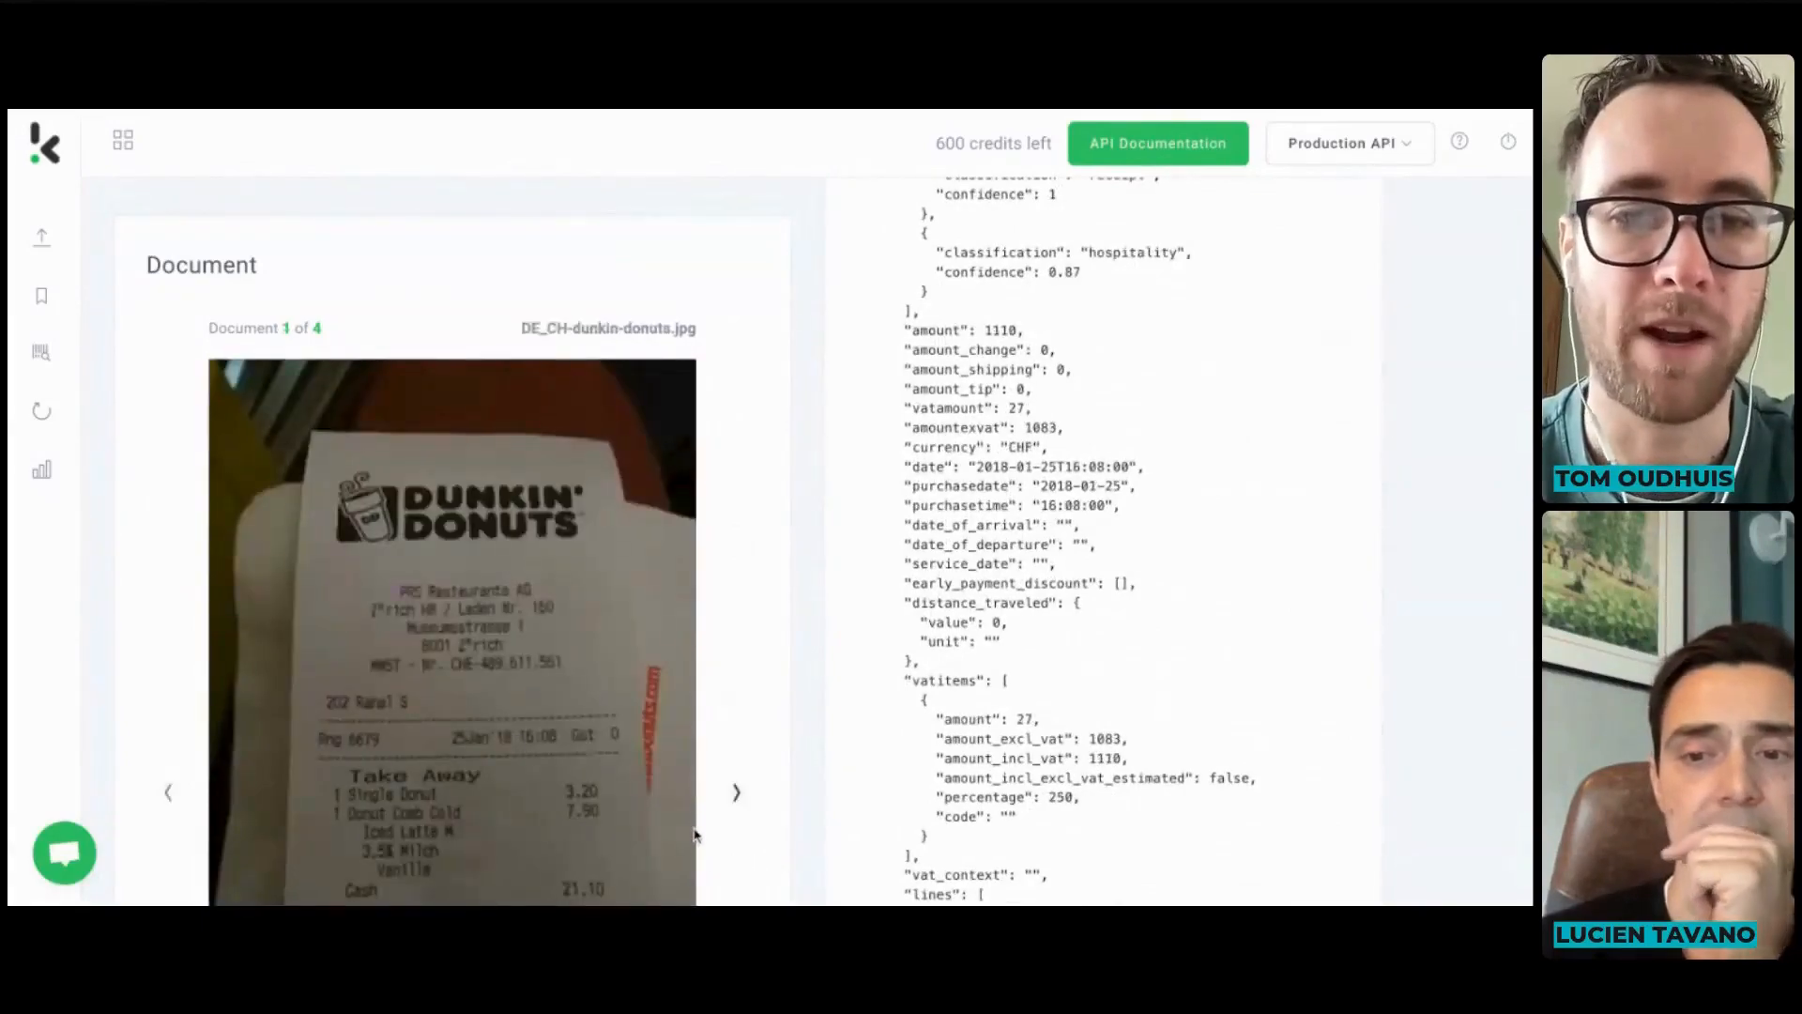
# - Examine the document type, classifications and confidence scores in the Dunkin' Donuts receipt's JSON output
pyautogui.scroll(5, 983, 339)
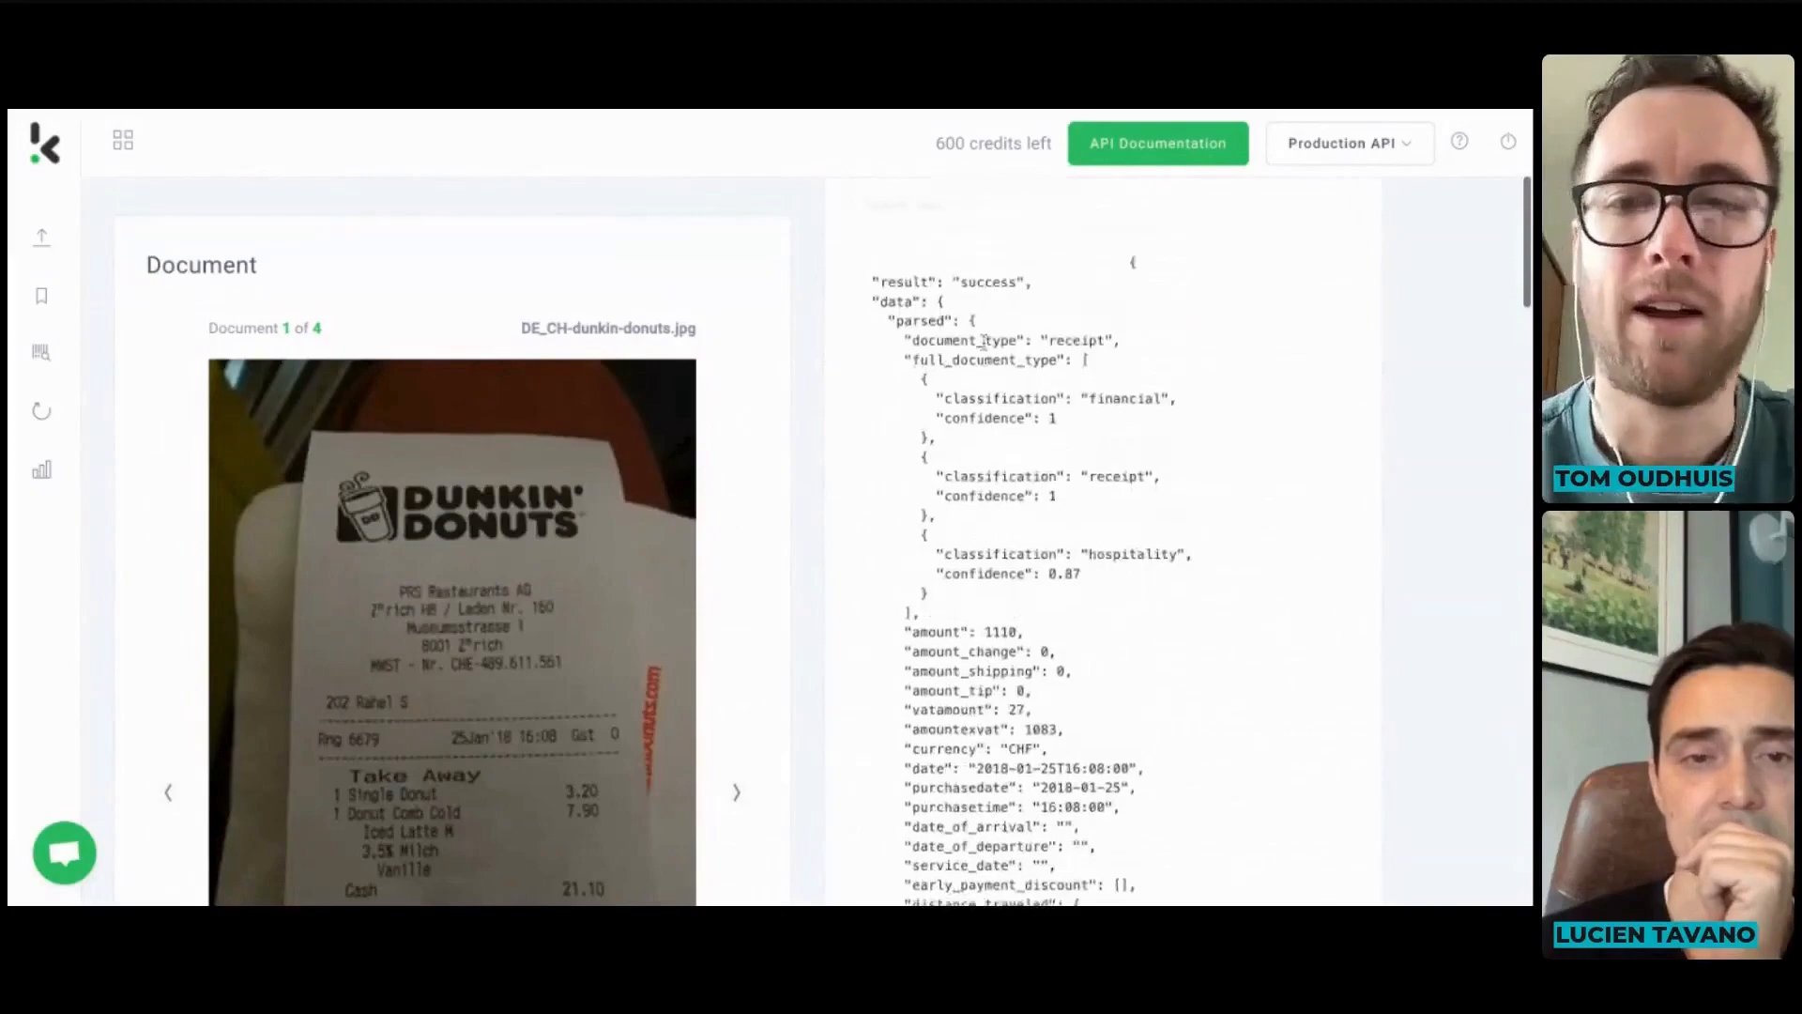
pyautogui.doubleClick(1079, 338)
pyautogui.doubleClick(993, 474)
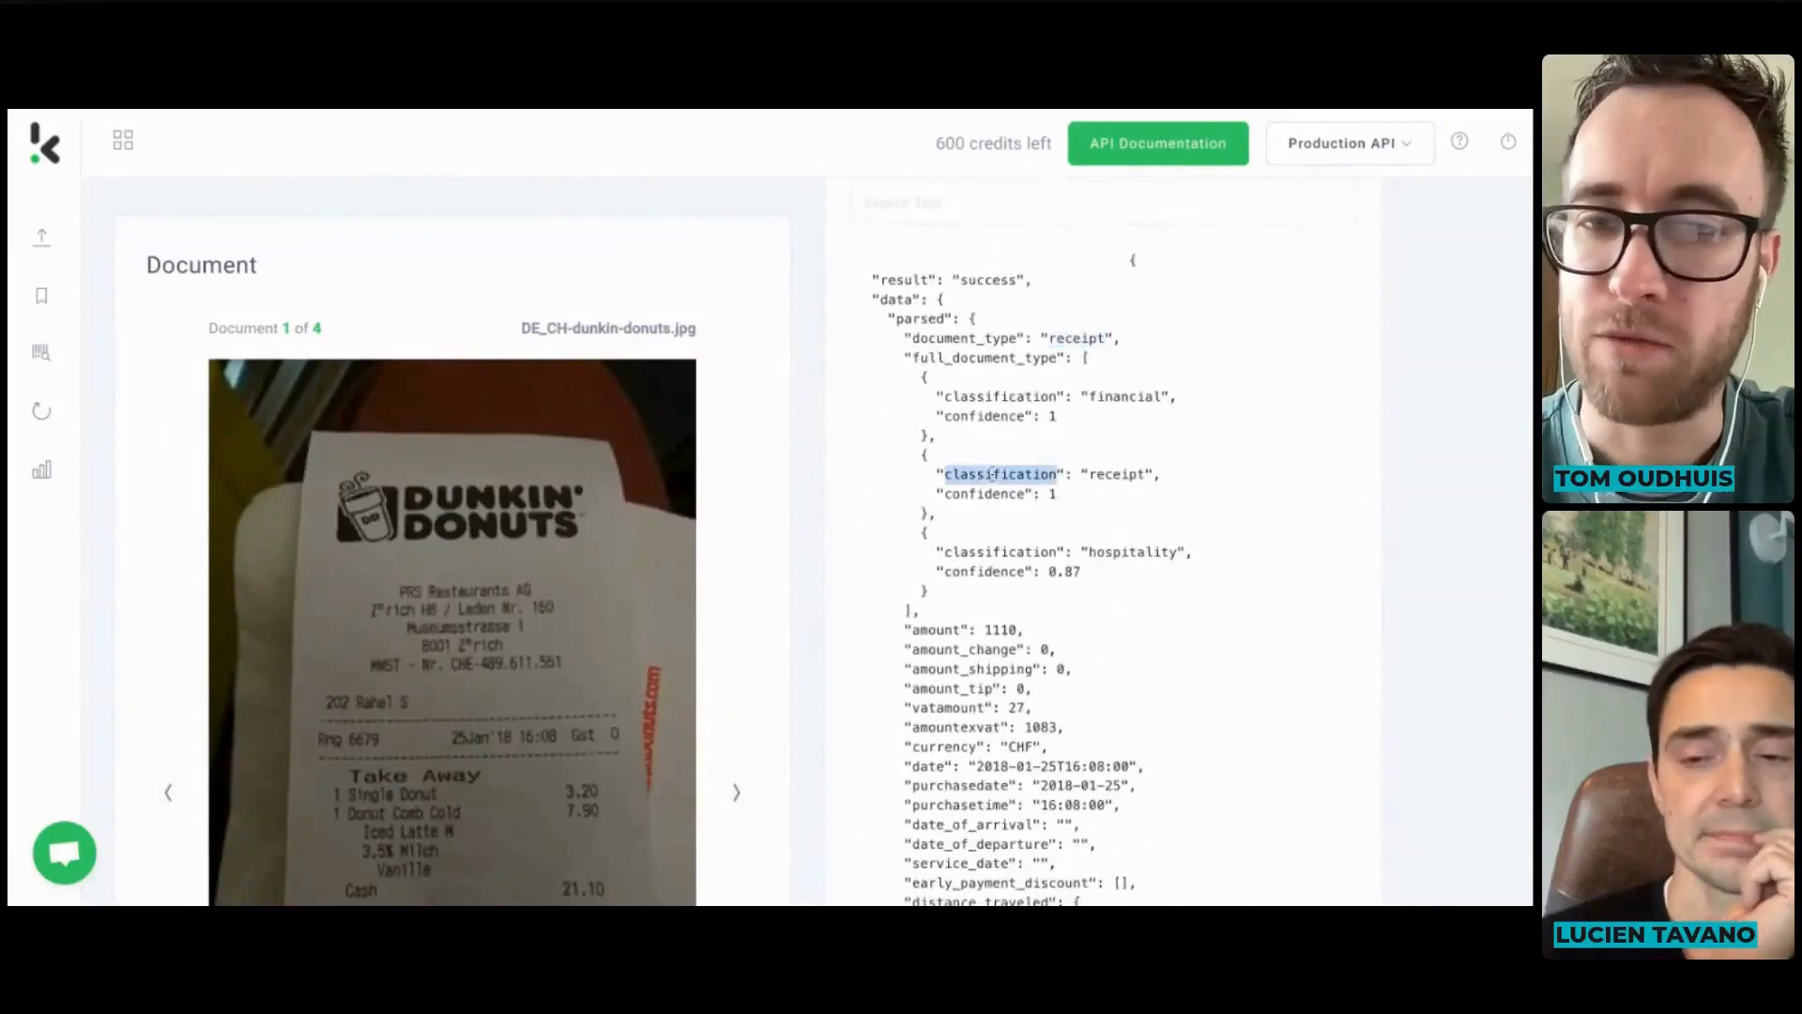
pyautogui.moveTo(992, 474); pyautogui.dragTo(1222, 483)
pyautogui.click(1059, 502)
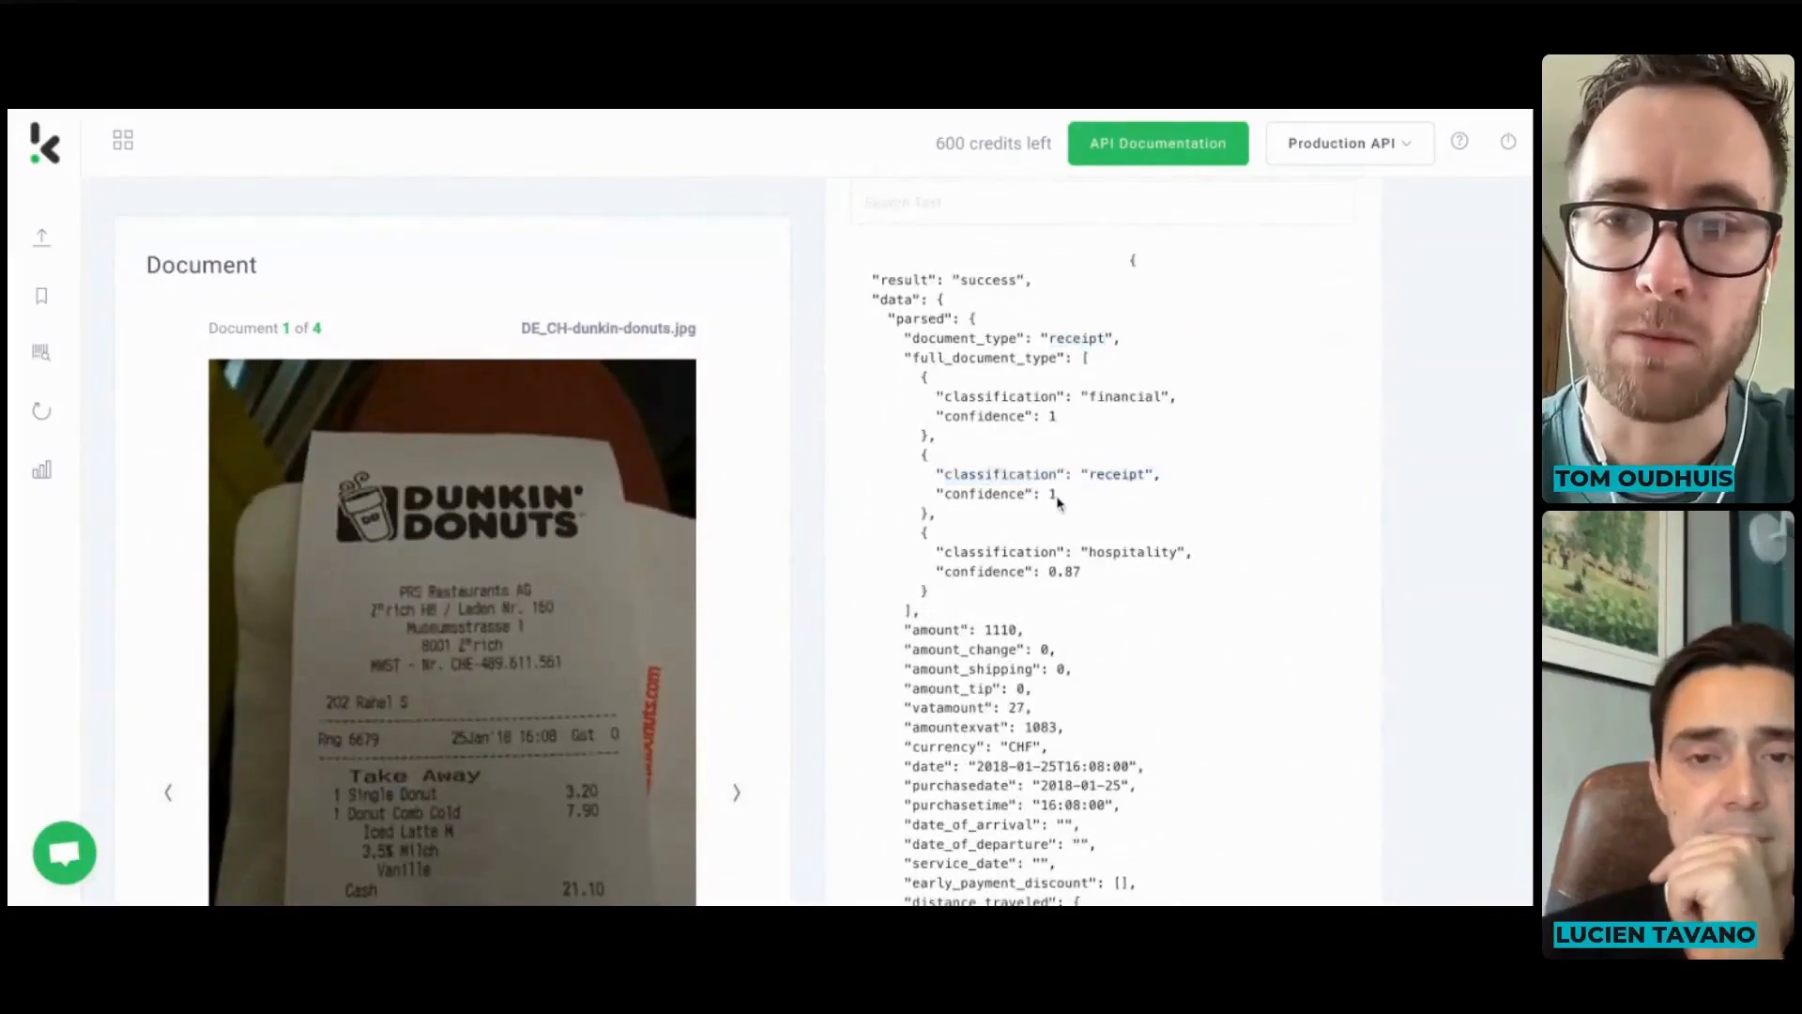
pyautogui.doubleClick(1064, 573)
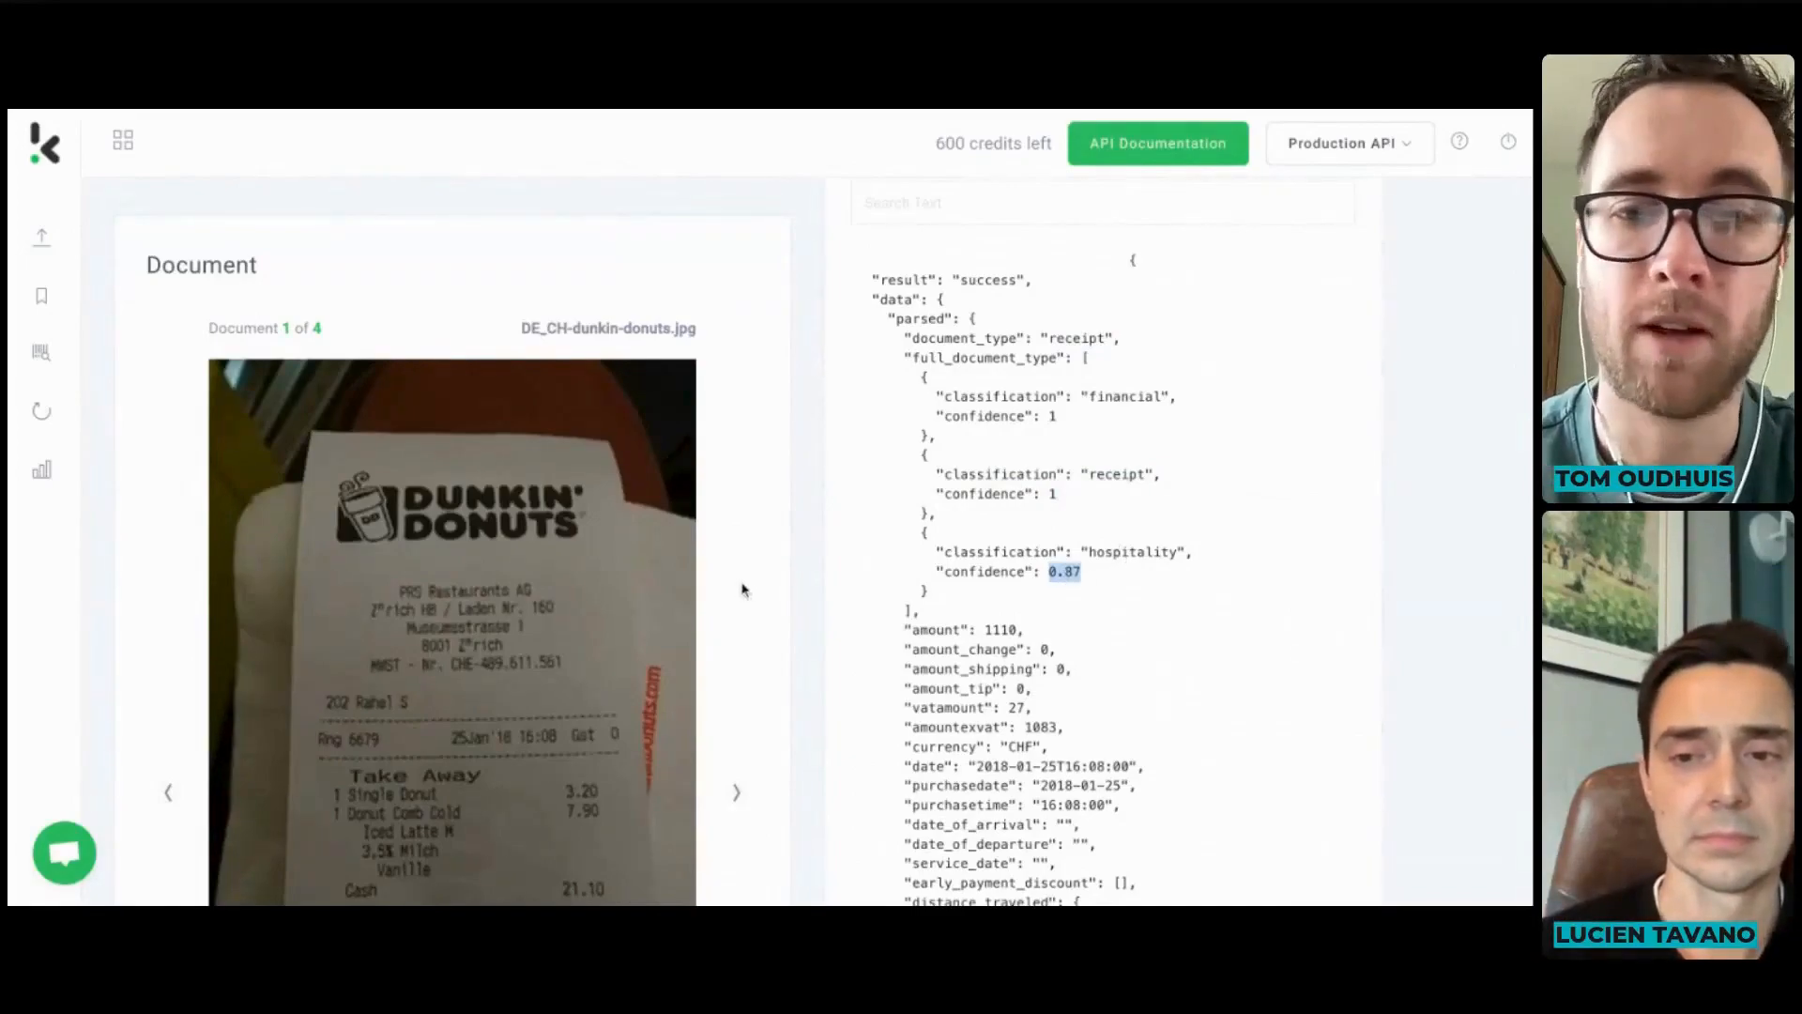
pyautogui.scroll(-2, 741, 589)
pyautogui.tripleClick(1001, 455)
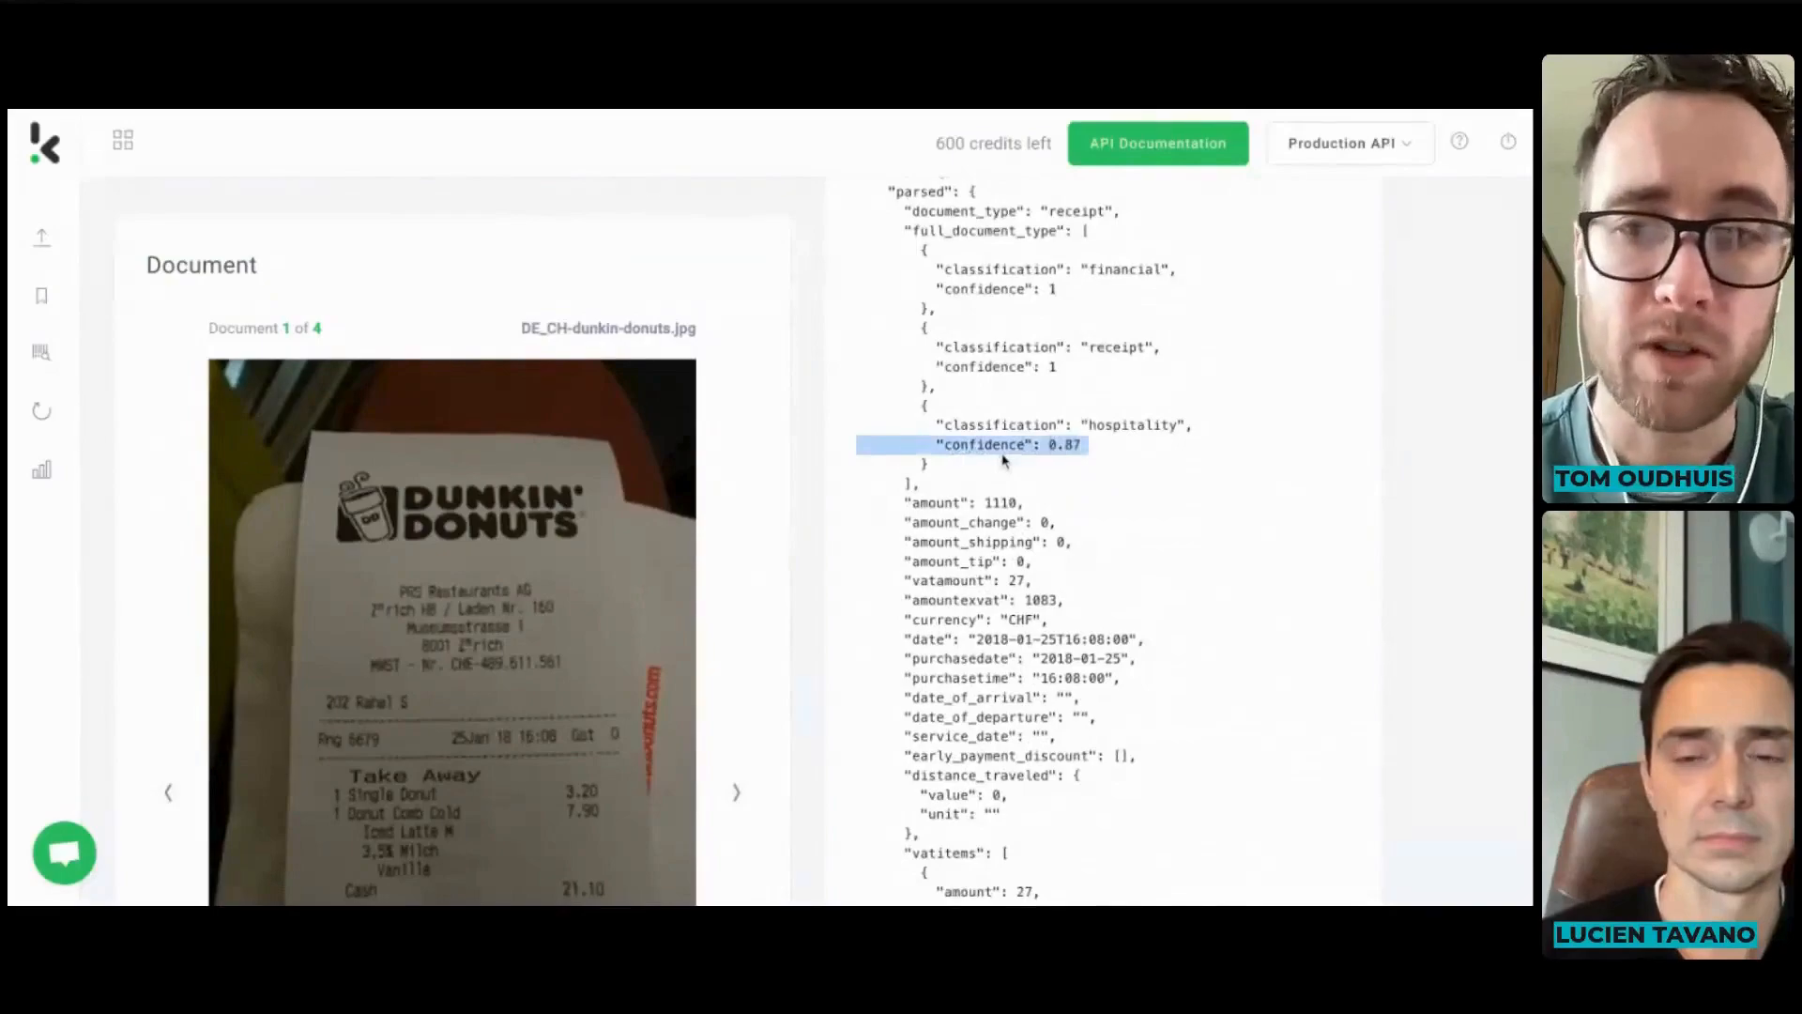
pyautogui.moveTo(912, 231); pyautogui.dragTo(1220, 448)
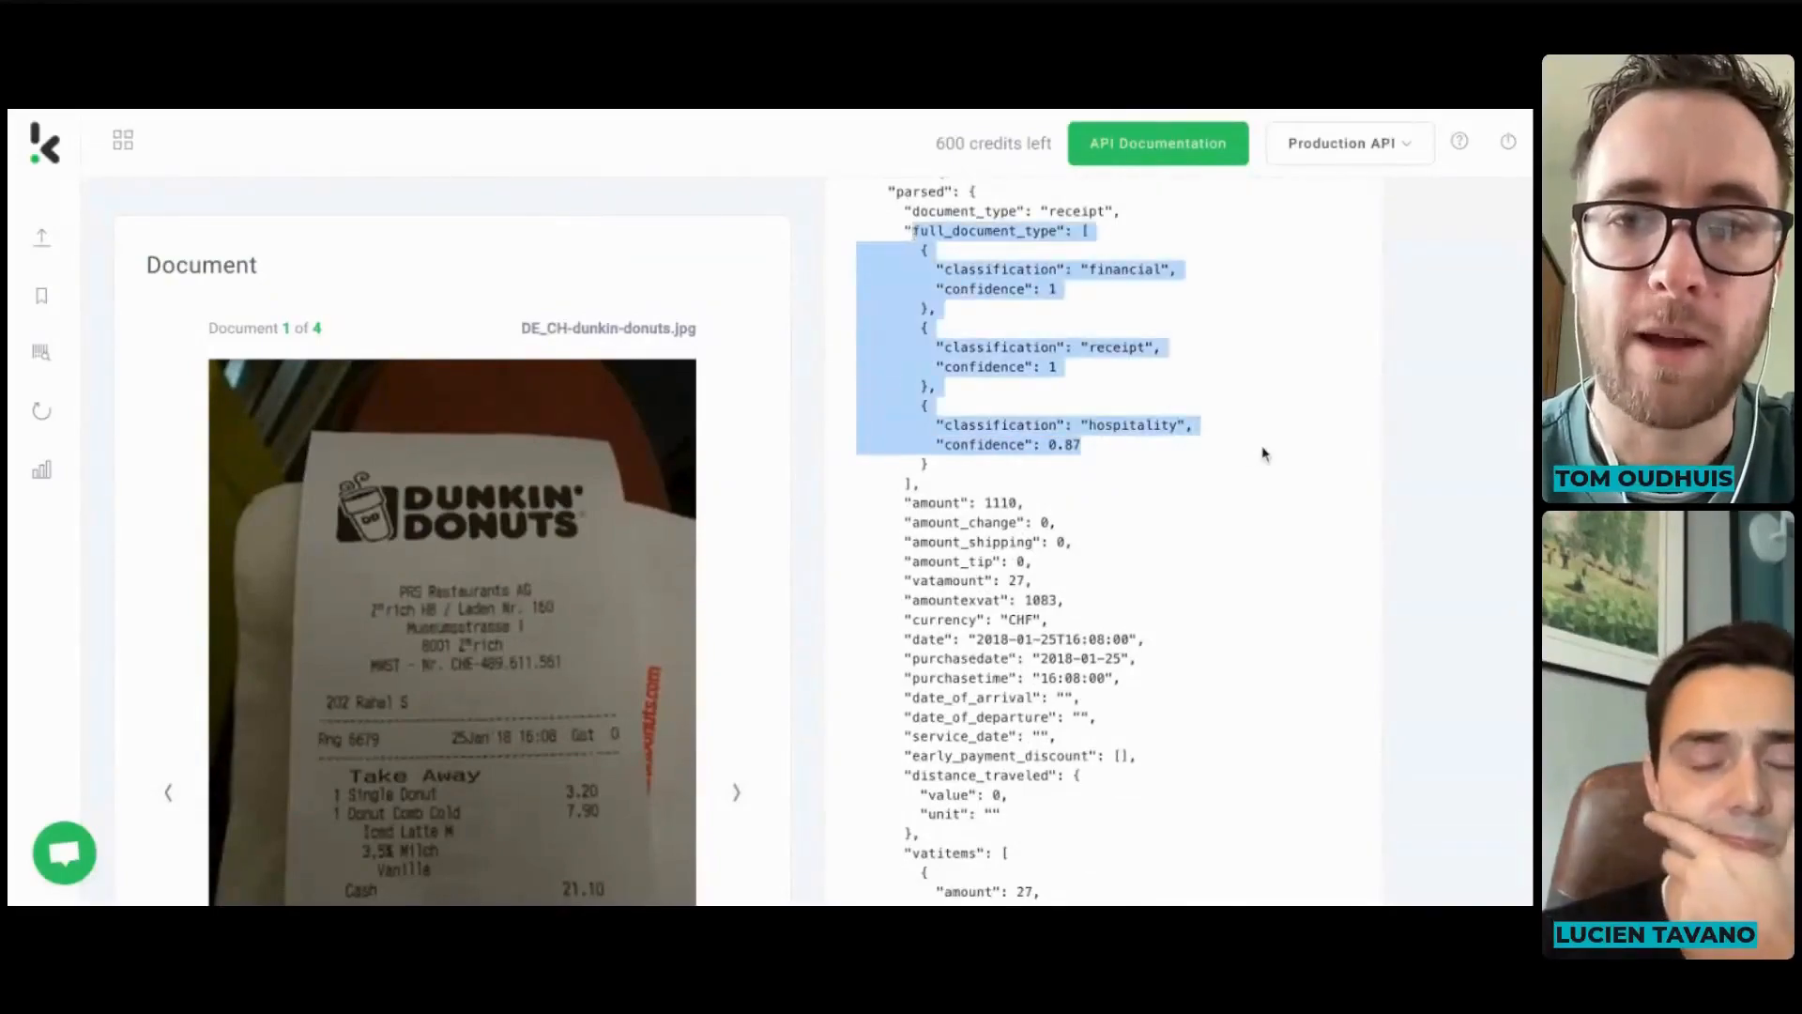
# - Examine the header fields in the Dunkin' Donuts JSON, from the amounts to the distance travelled, focusing on the total amount
pyautogui.moveTo(857, 486); pyautogui.dragTo(1006, 816)
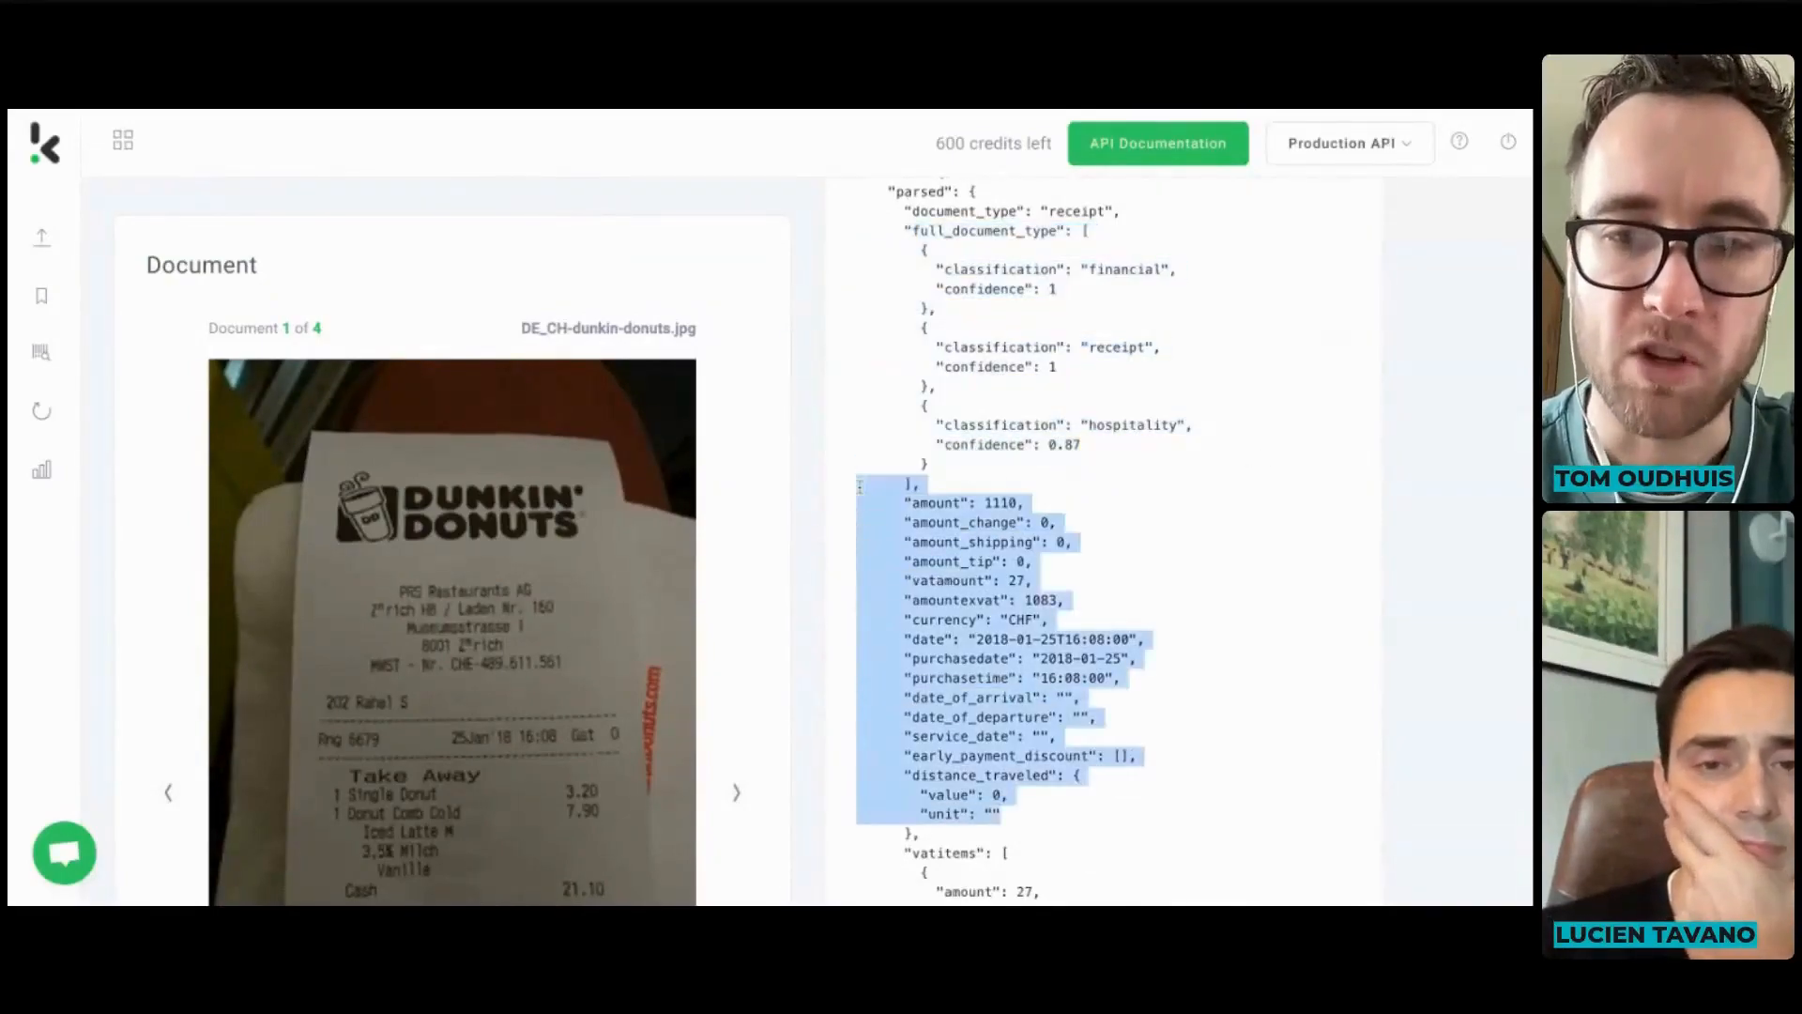
pyautogui.click(1254, 822)
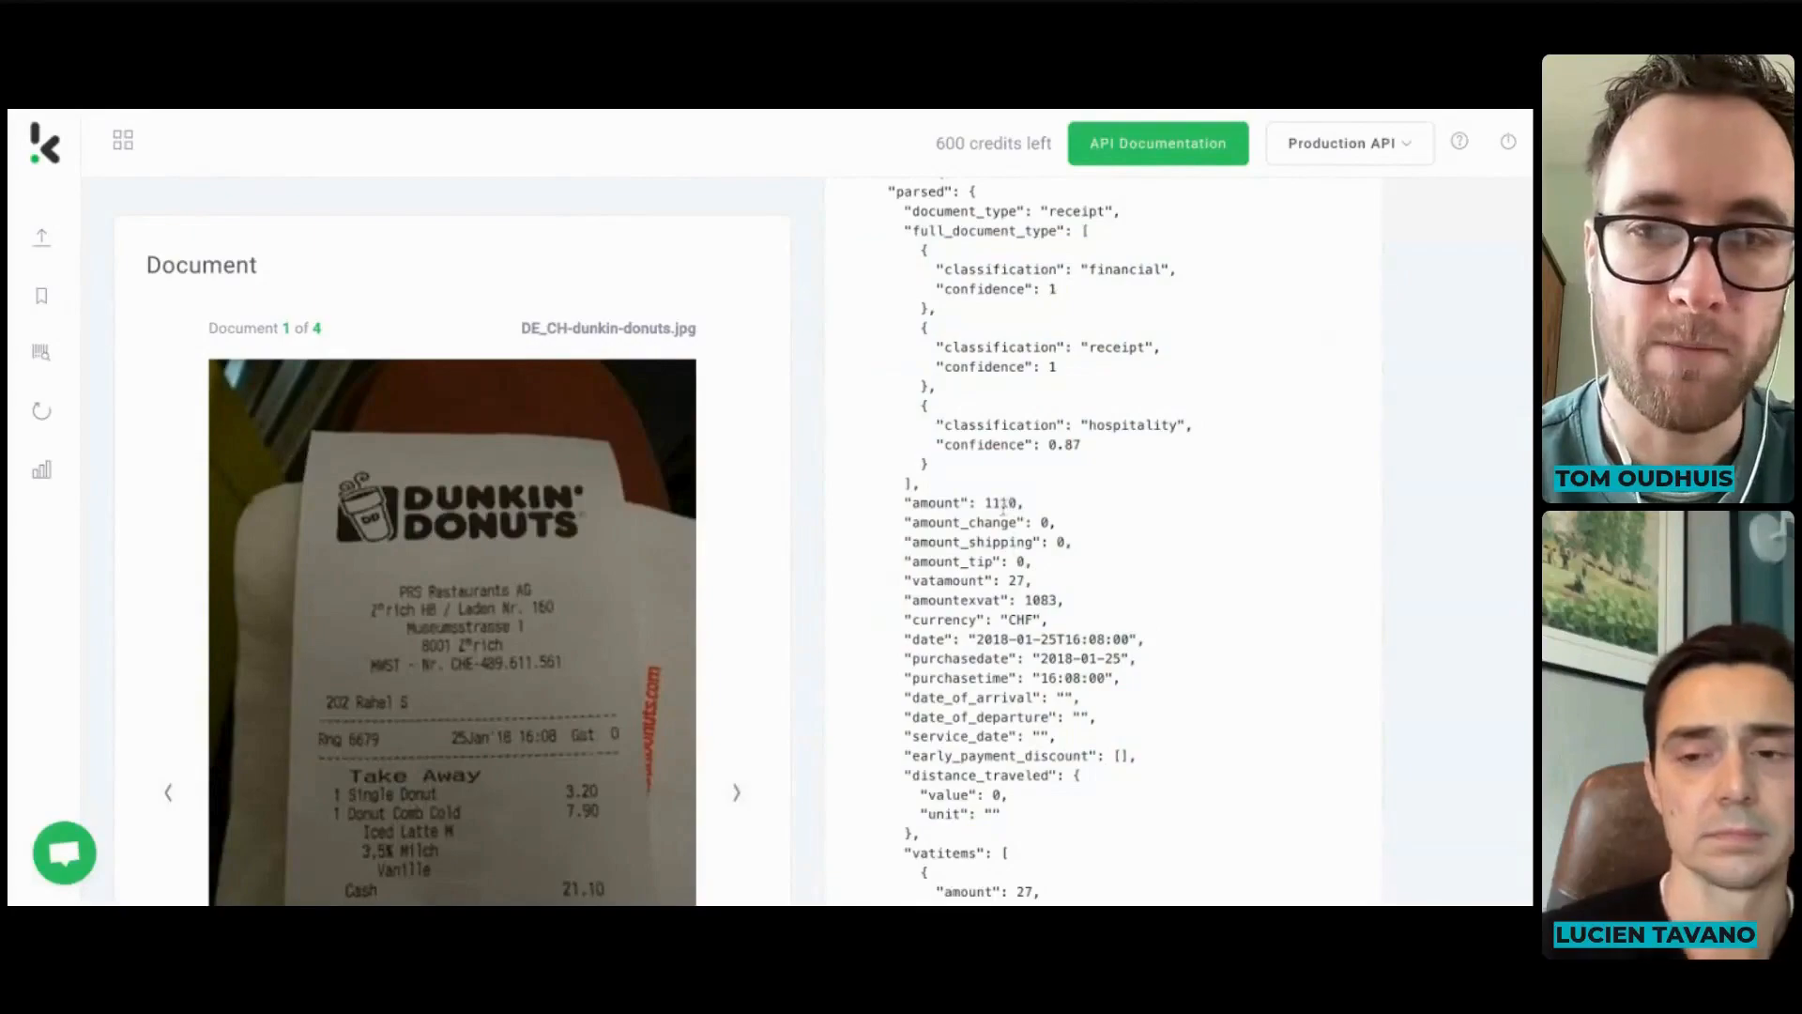
pyautogui.scroll(-2, 667, 708)
pyautogui.scroll(-1, 523, 728)
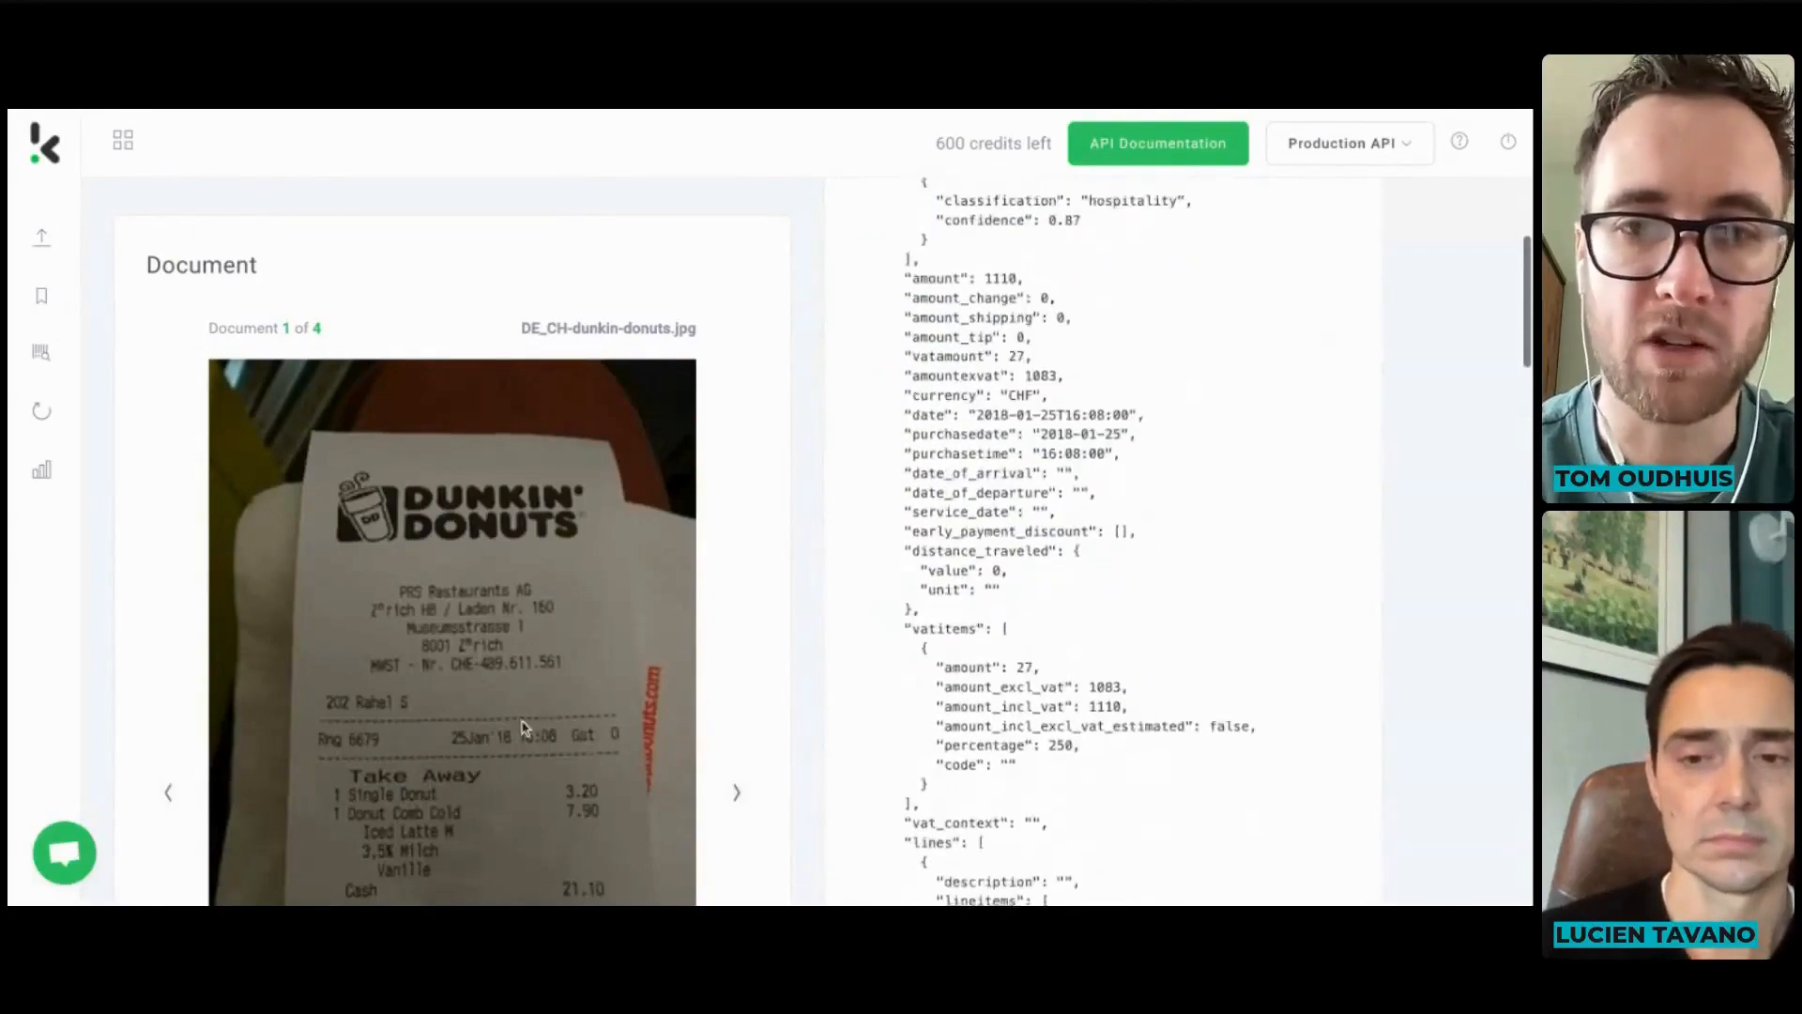
pyautogui.scroll(1, 582, 657)
pyautogui.doubleClick(1000, 369)
pyautogui.scroll(1, 1248, 363)
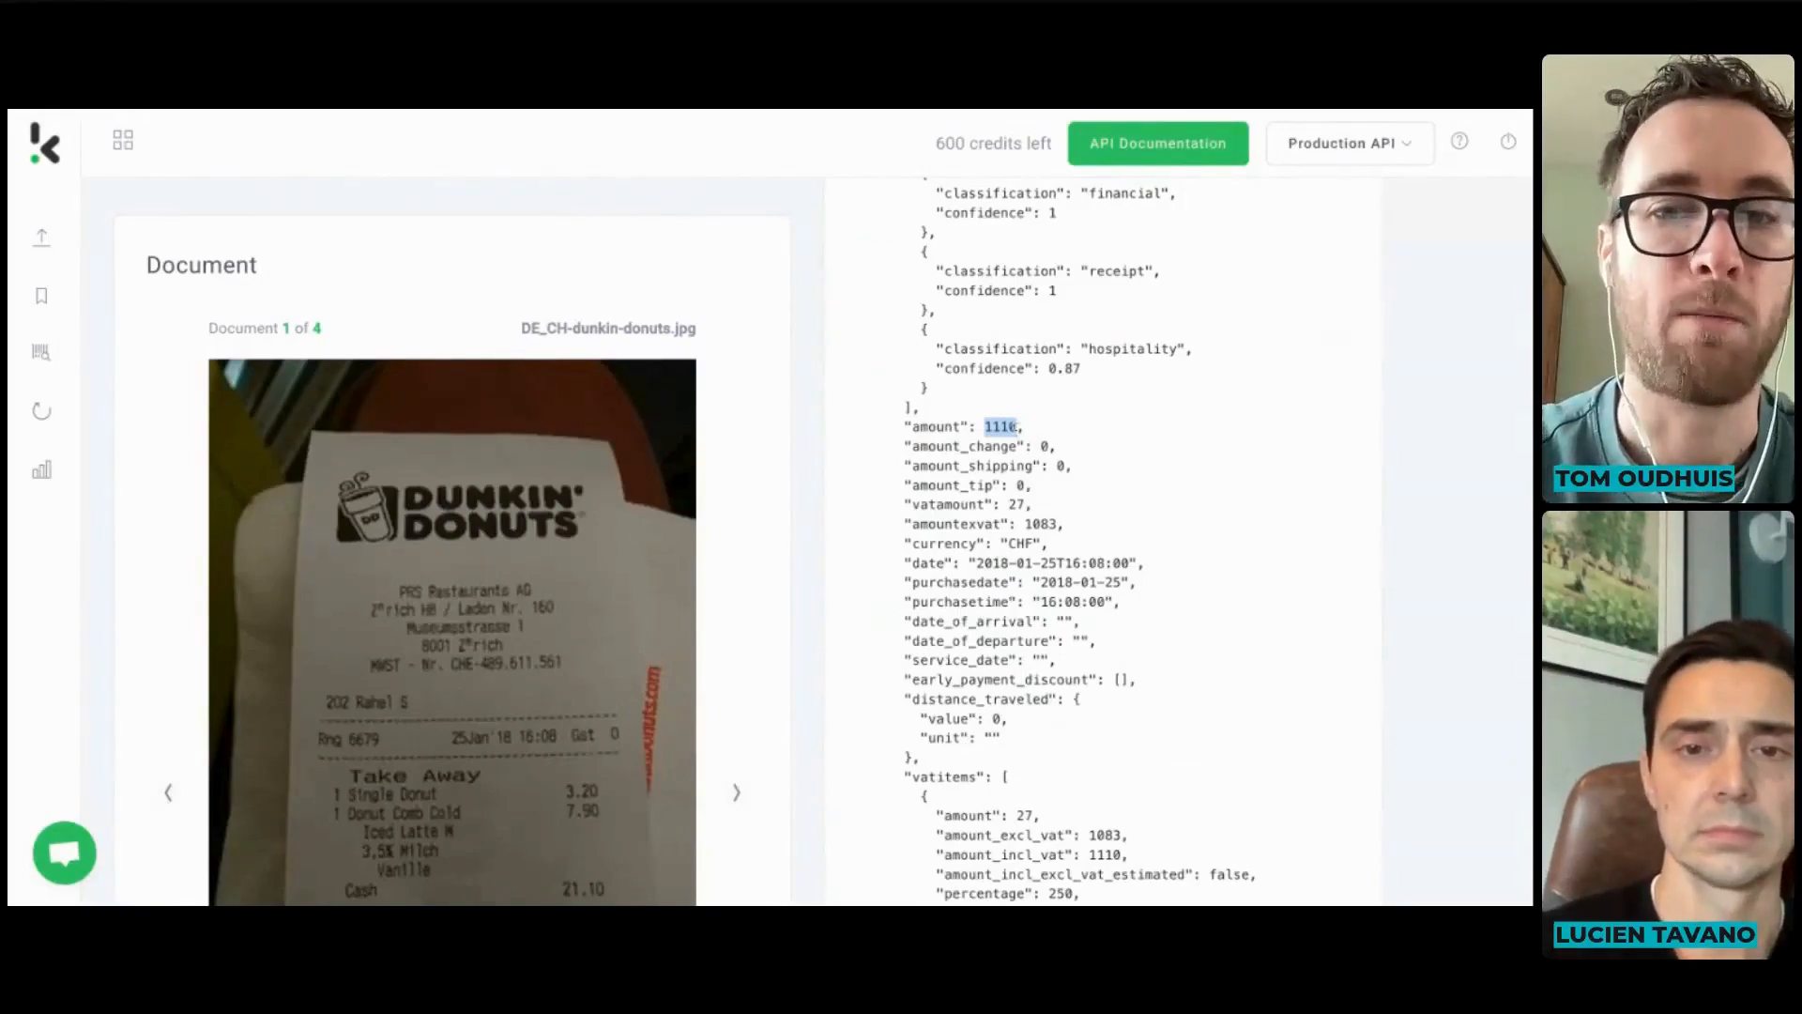
pyautogui.click(1013, 427)
pyautogui.doubleClick(987, 427)
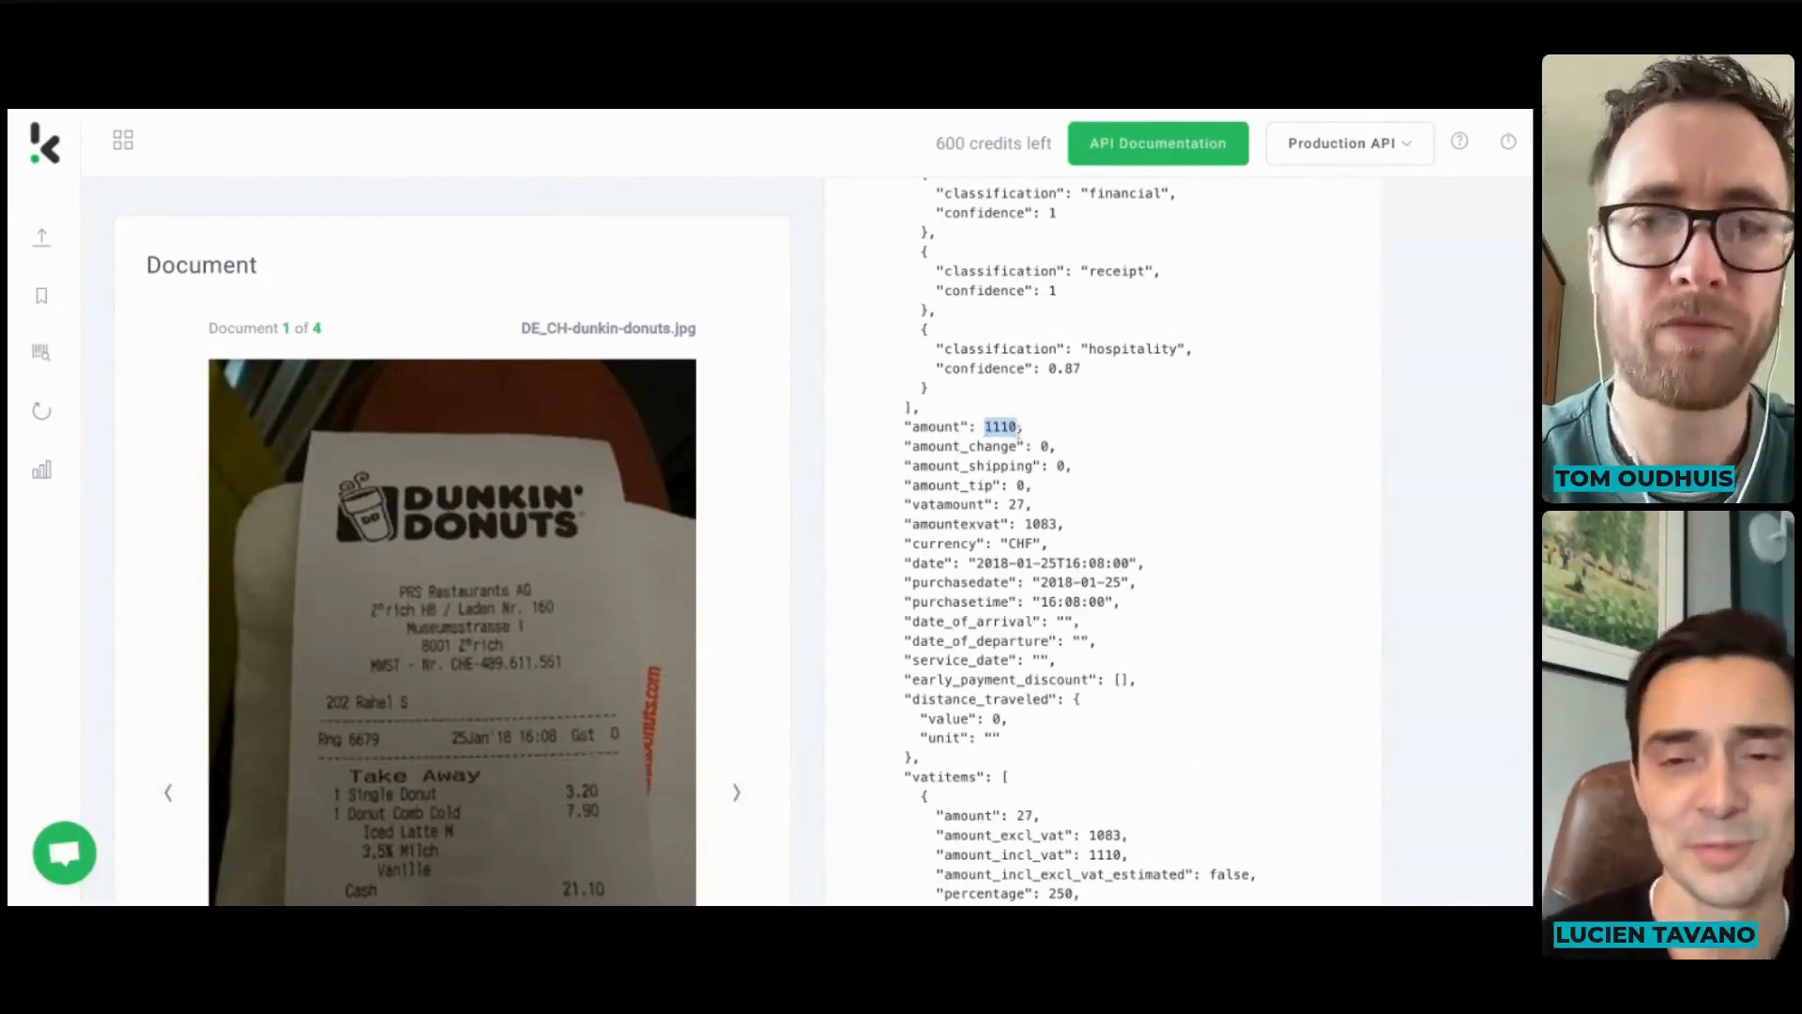
pyautogui.click(1068, 439)
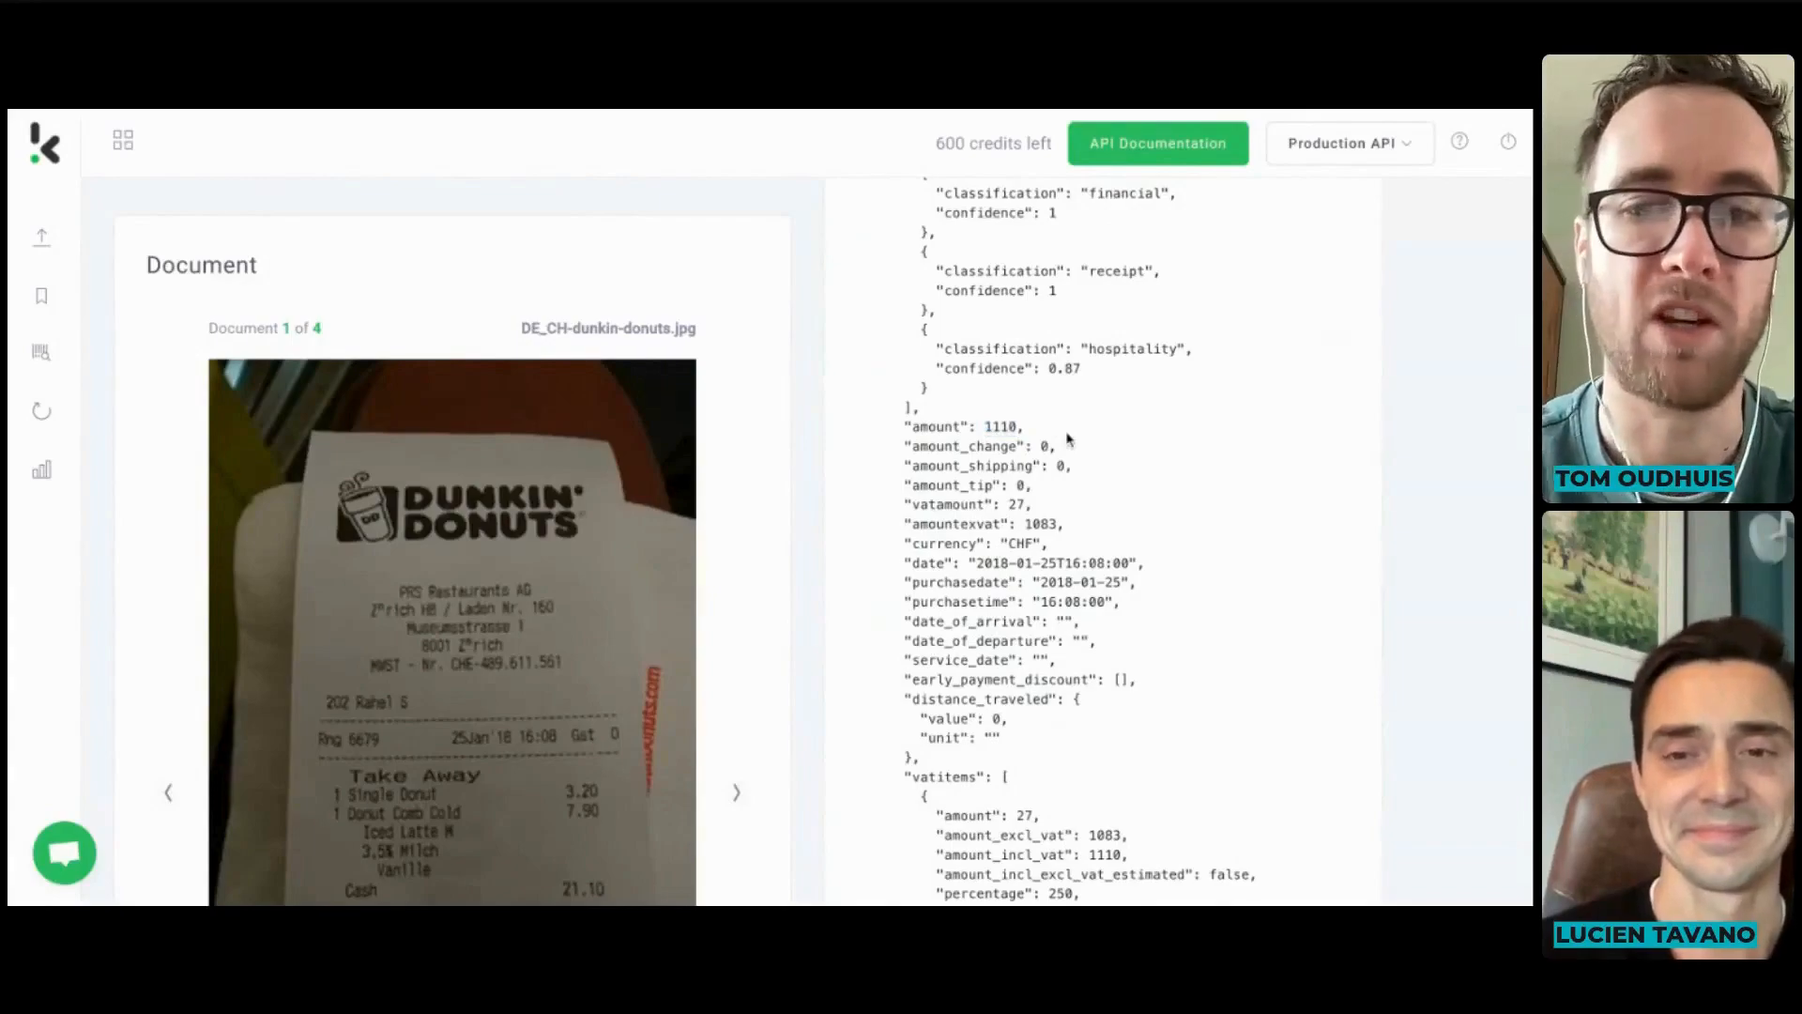
# - Examine the vatitems block in the Dunkin' Donuts receipt's JSON output
pyautogui.scroll(-2, 946, 565)
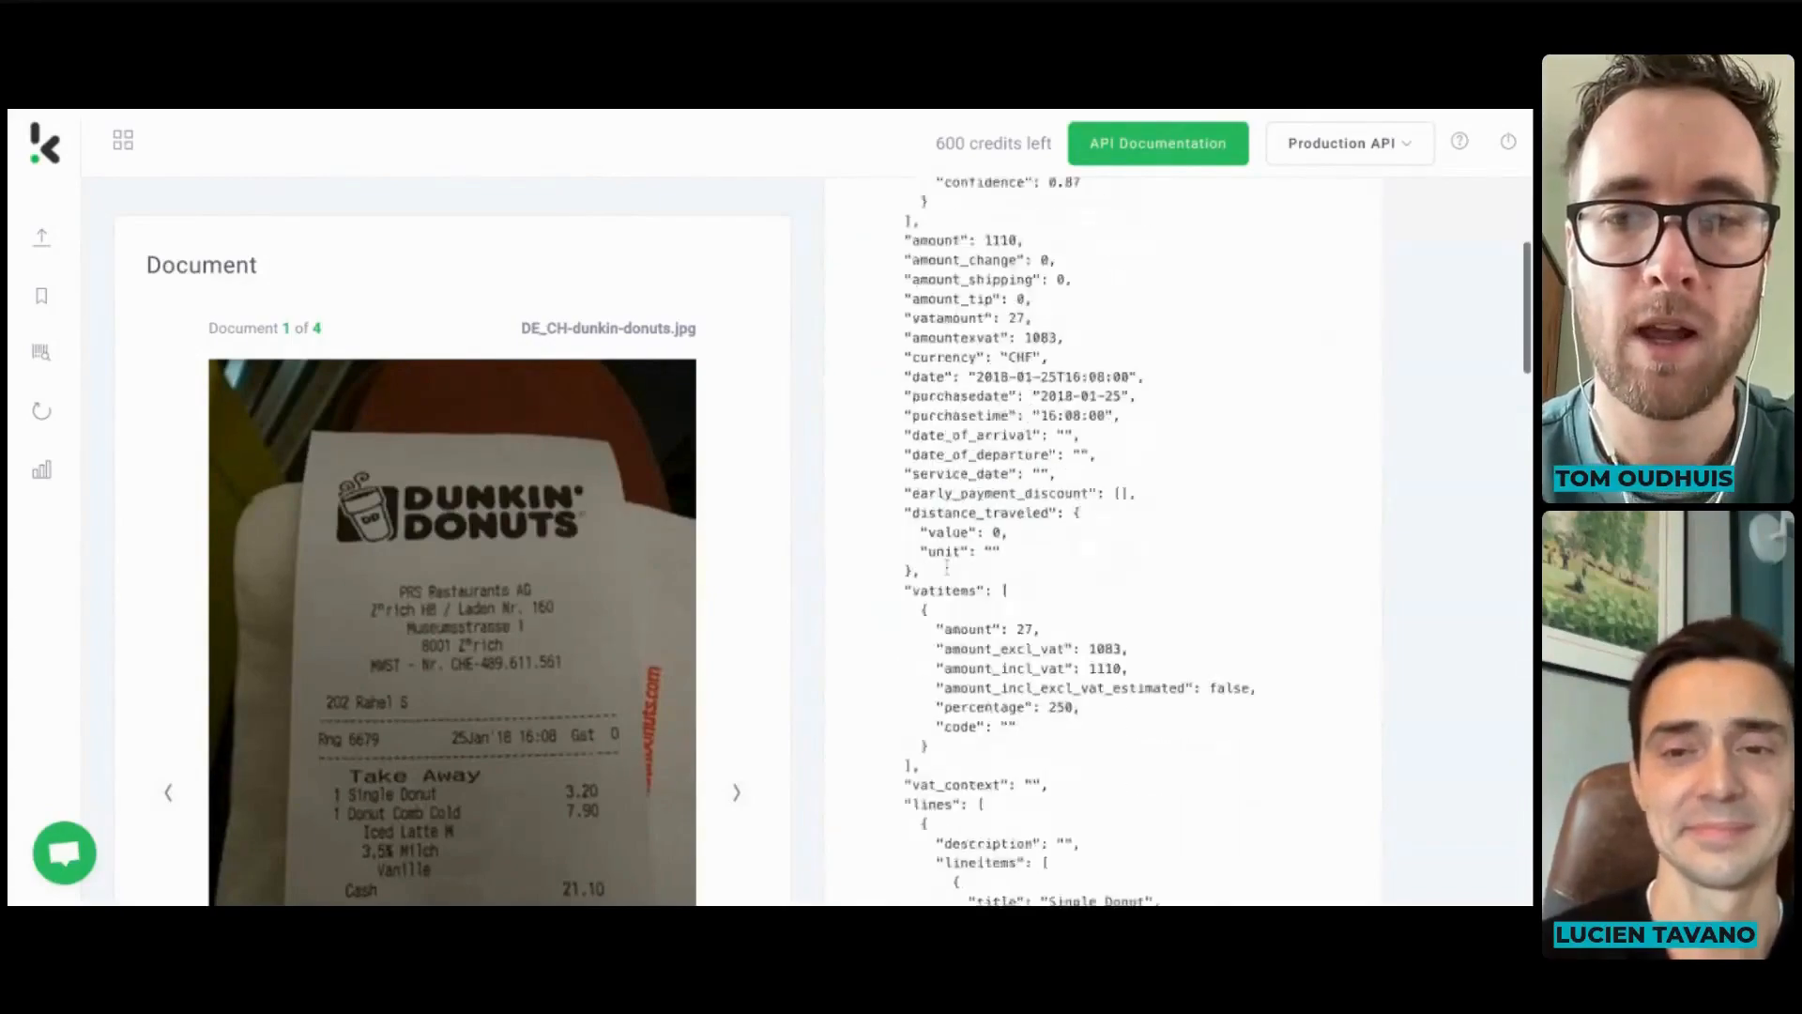
pyautogui.scroll(-2, 946, 566)
pyautogui.moveTo(903, 448); pyautogui.dragTo(938, 601)
pyautogui.scroll(-4, 1192, 594)
pyautogui.click(1172, 587)
# - Examine the Single Donut line item's JSON fields, including title, amount_each, sku, order_number and matched_purchase_order
pyautogui.scroll(-1, 1173, 586)
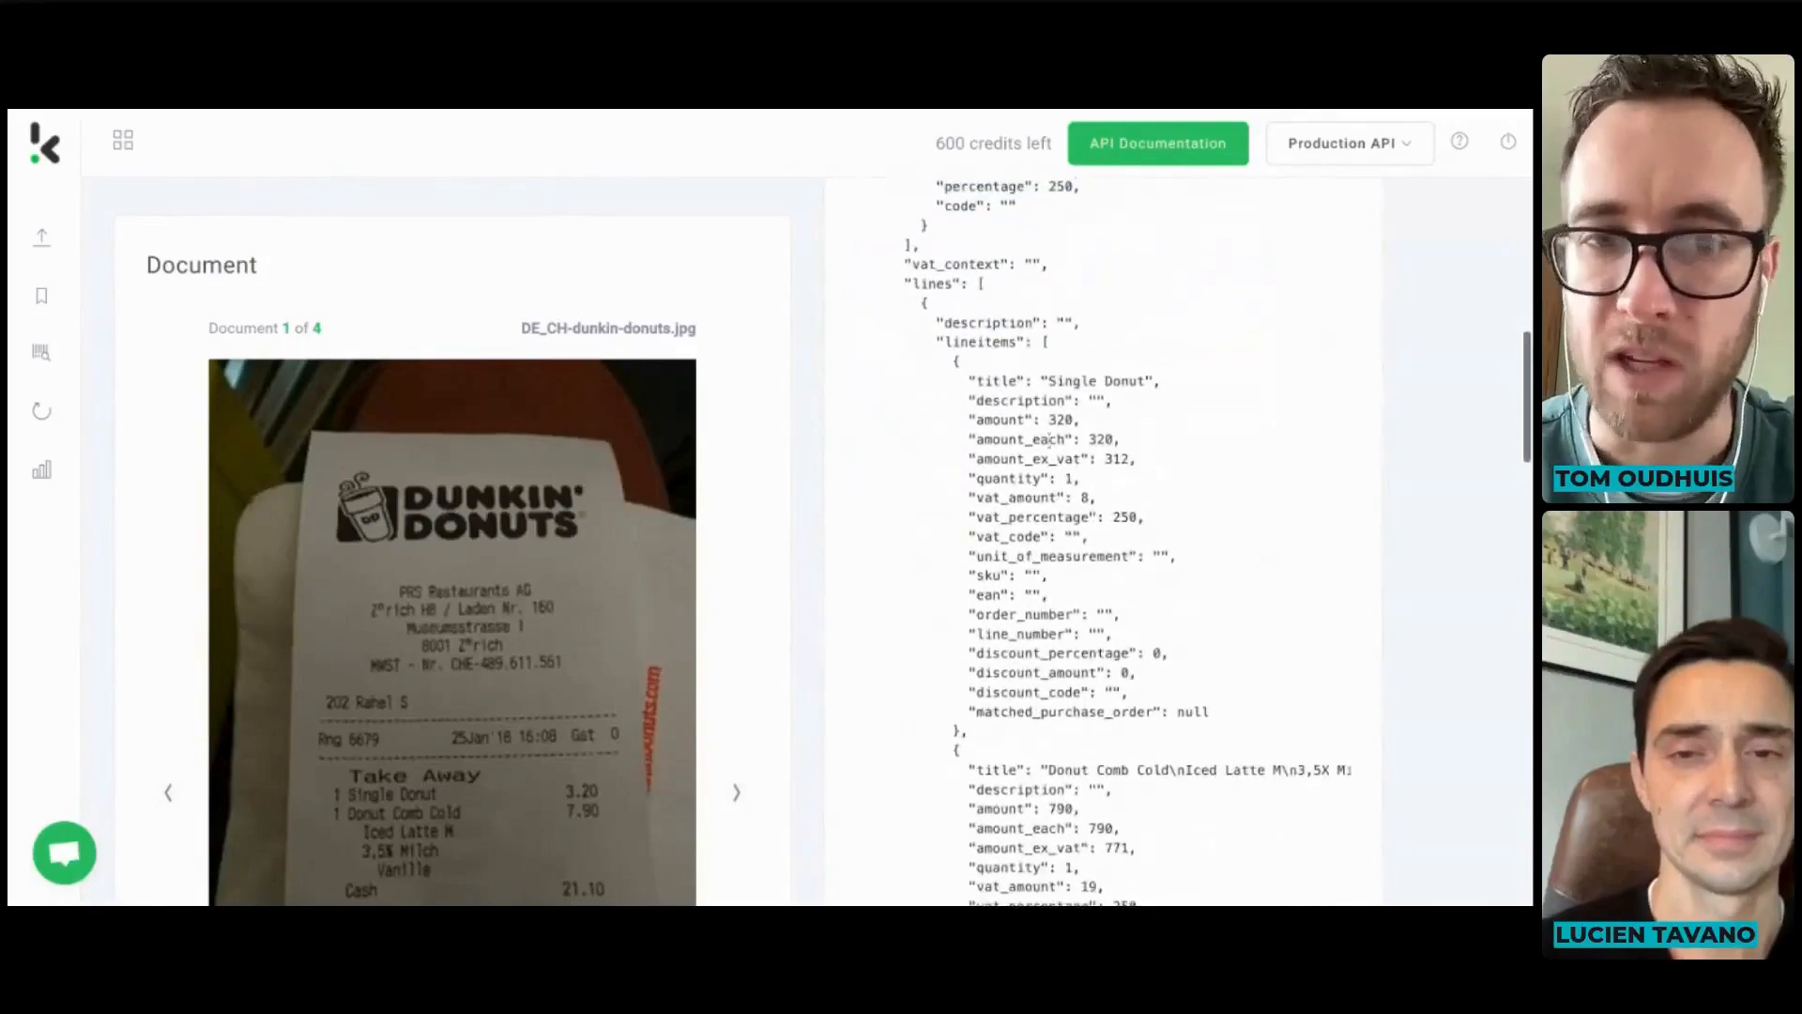
pyautogui.moveTo(948, 380)
pyautogui.mouseDown()
pyautogui.moveTo(1135, 460)
pyautogui.moveTo(946, 380)
pyautogui.mouseUp()
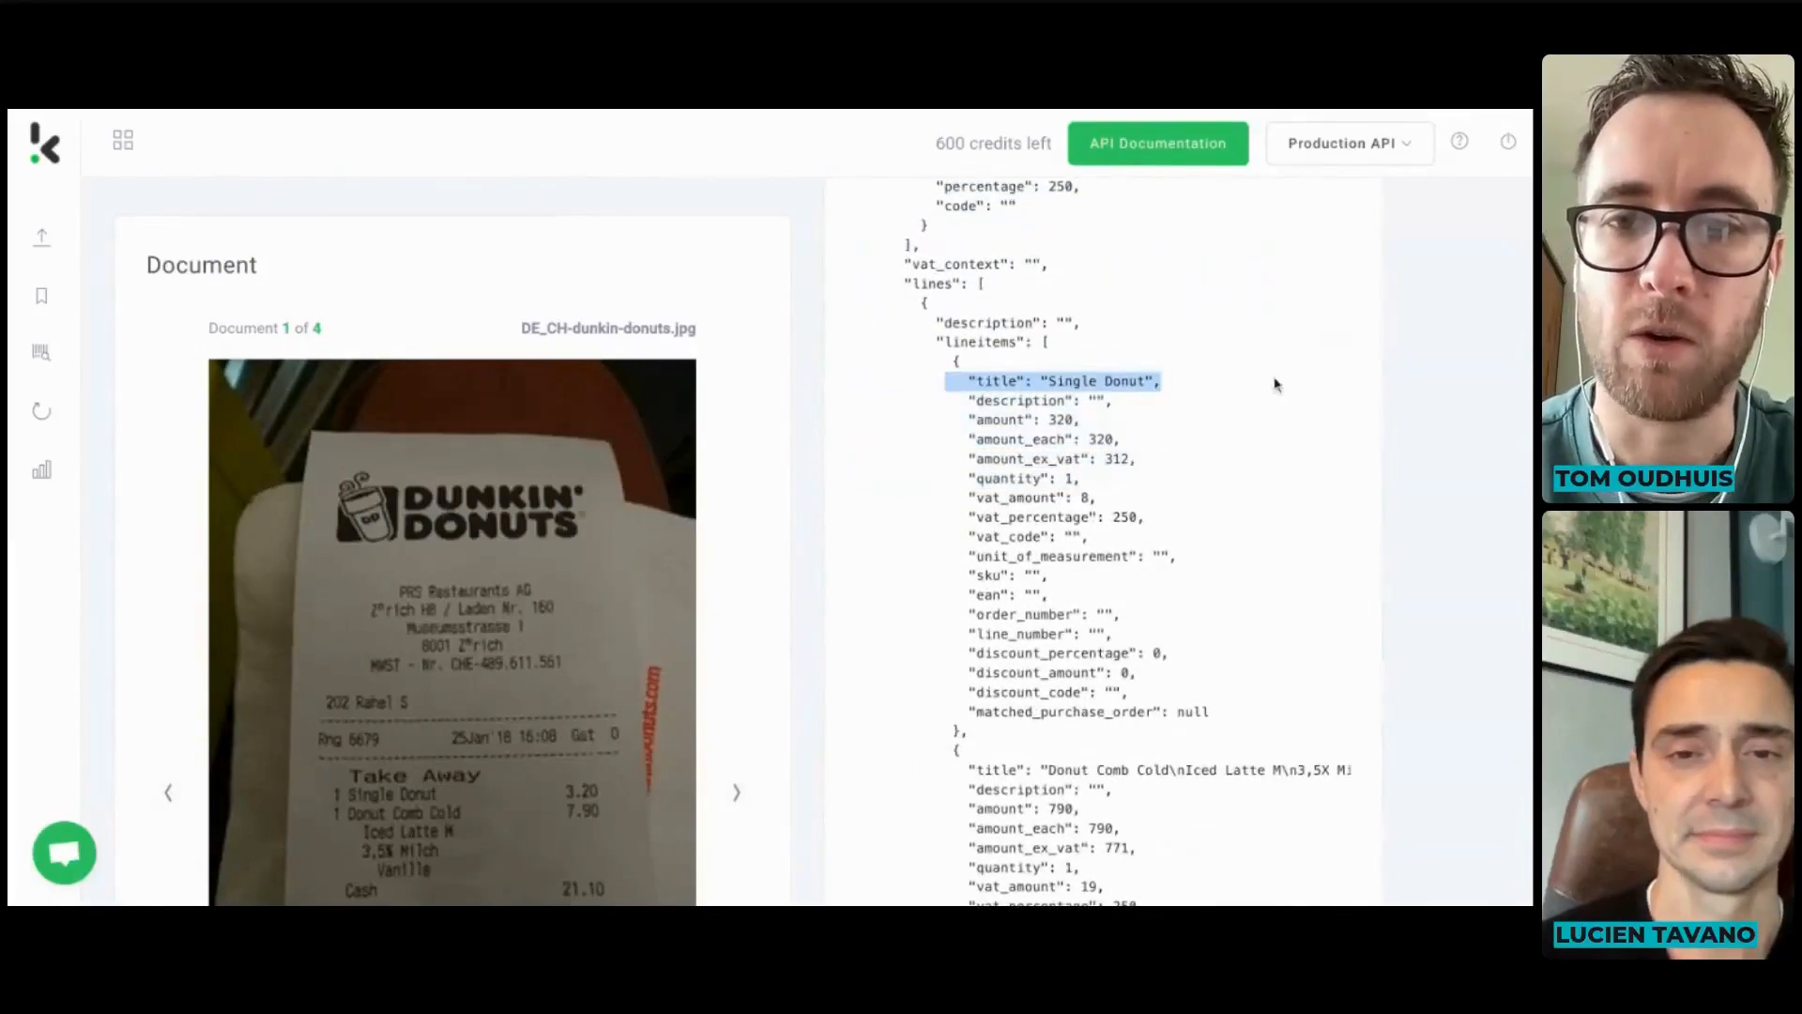
pyautogui.tripleClick(983, 437)
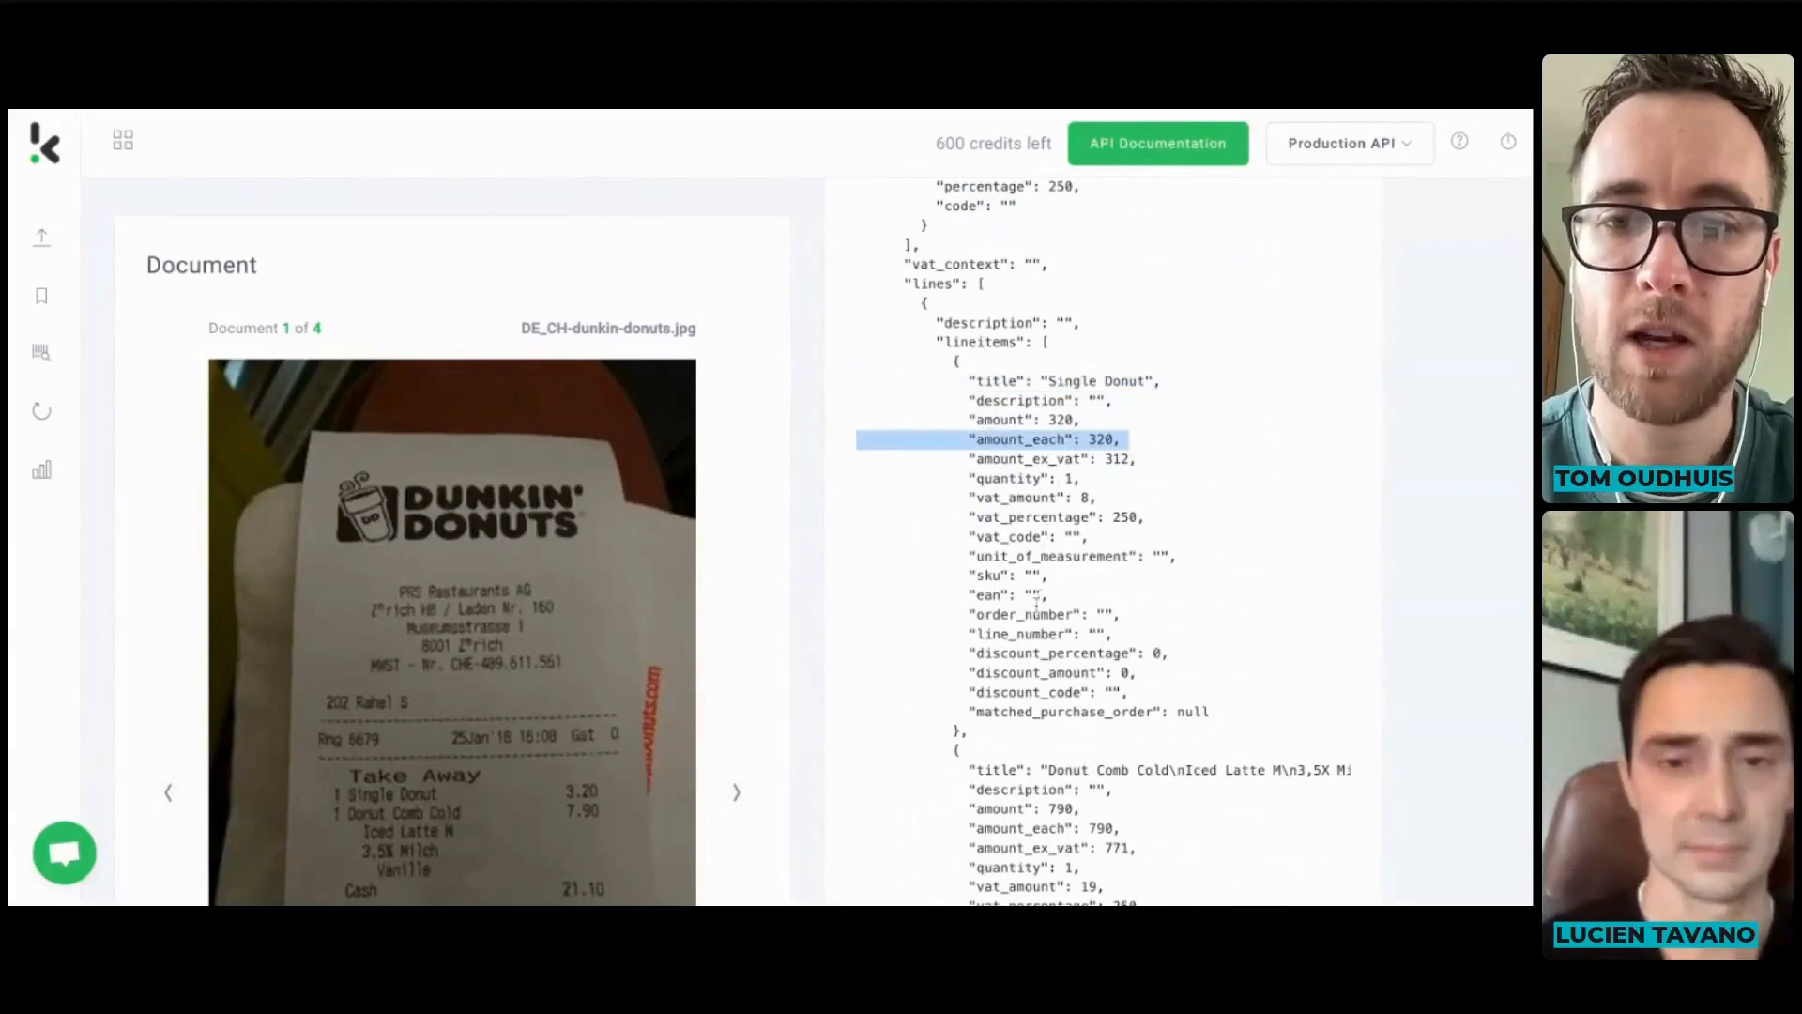
pyautogui.scroll(-2, 1036, 601)
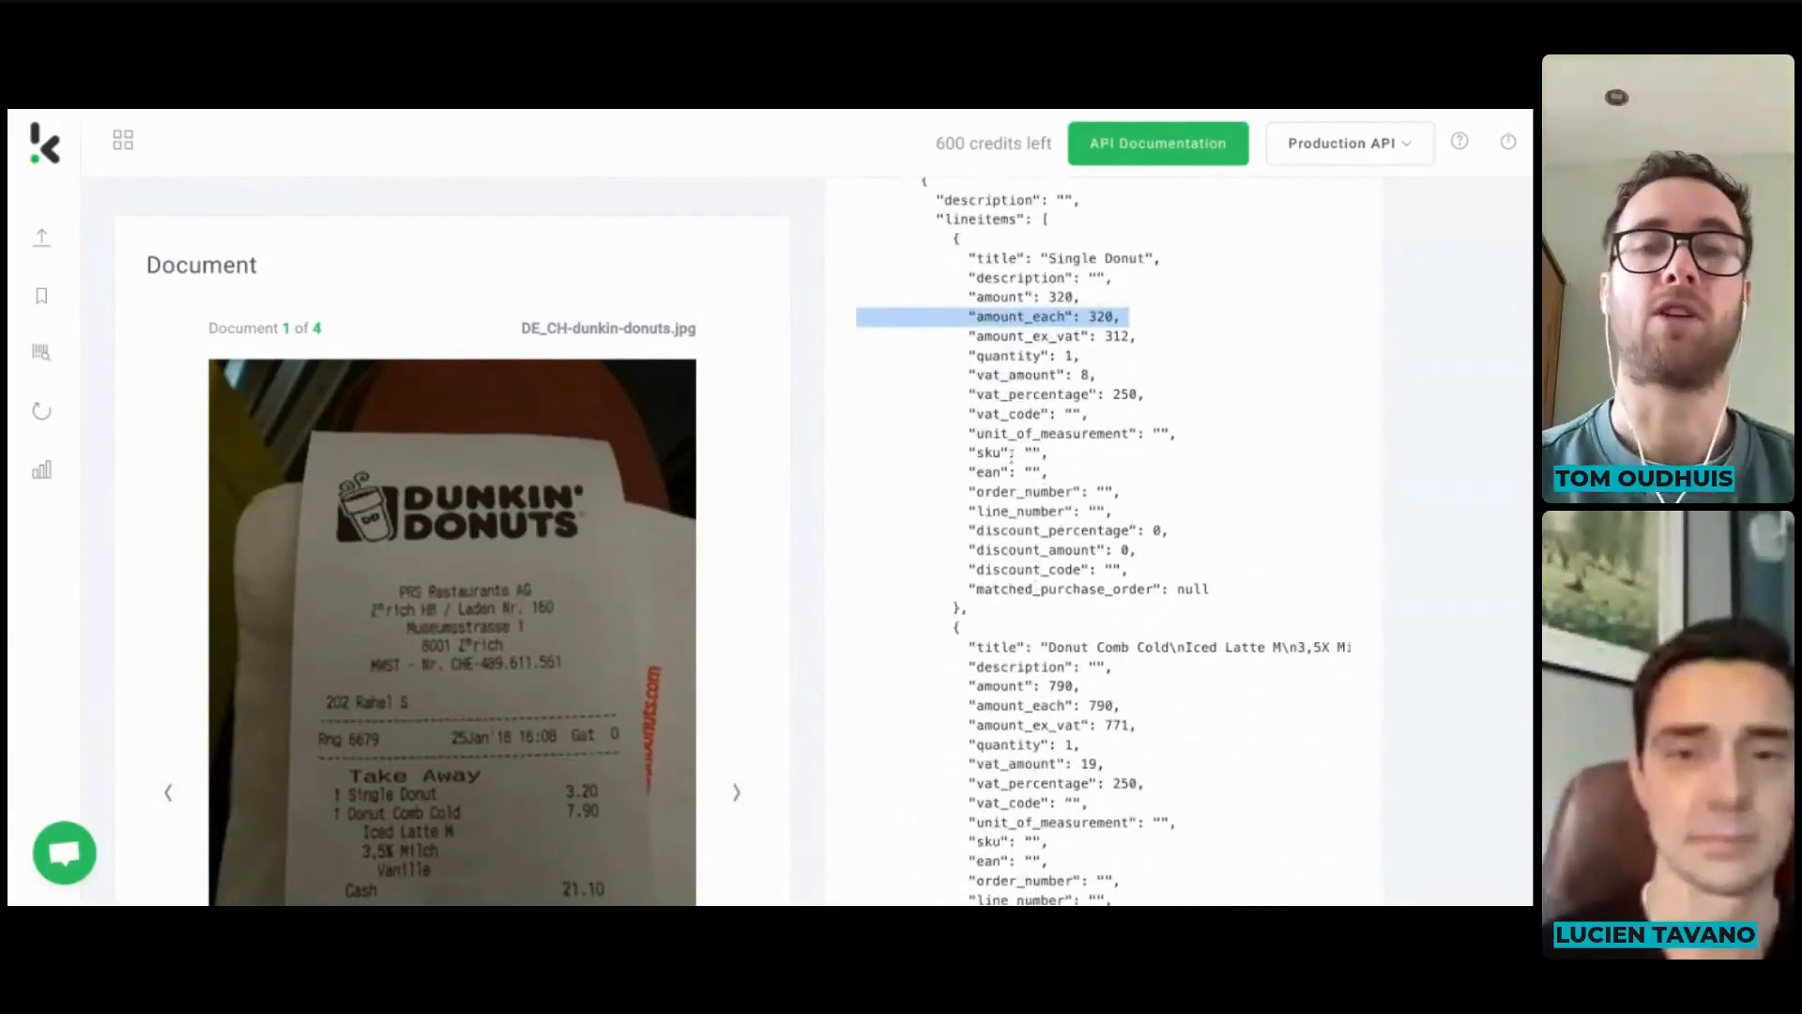
pyautogui.click(1013, 455)
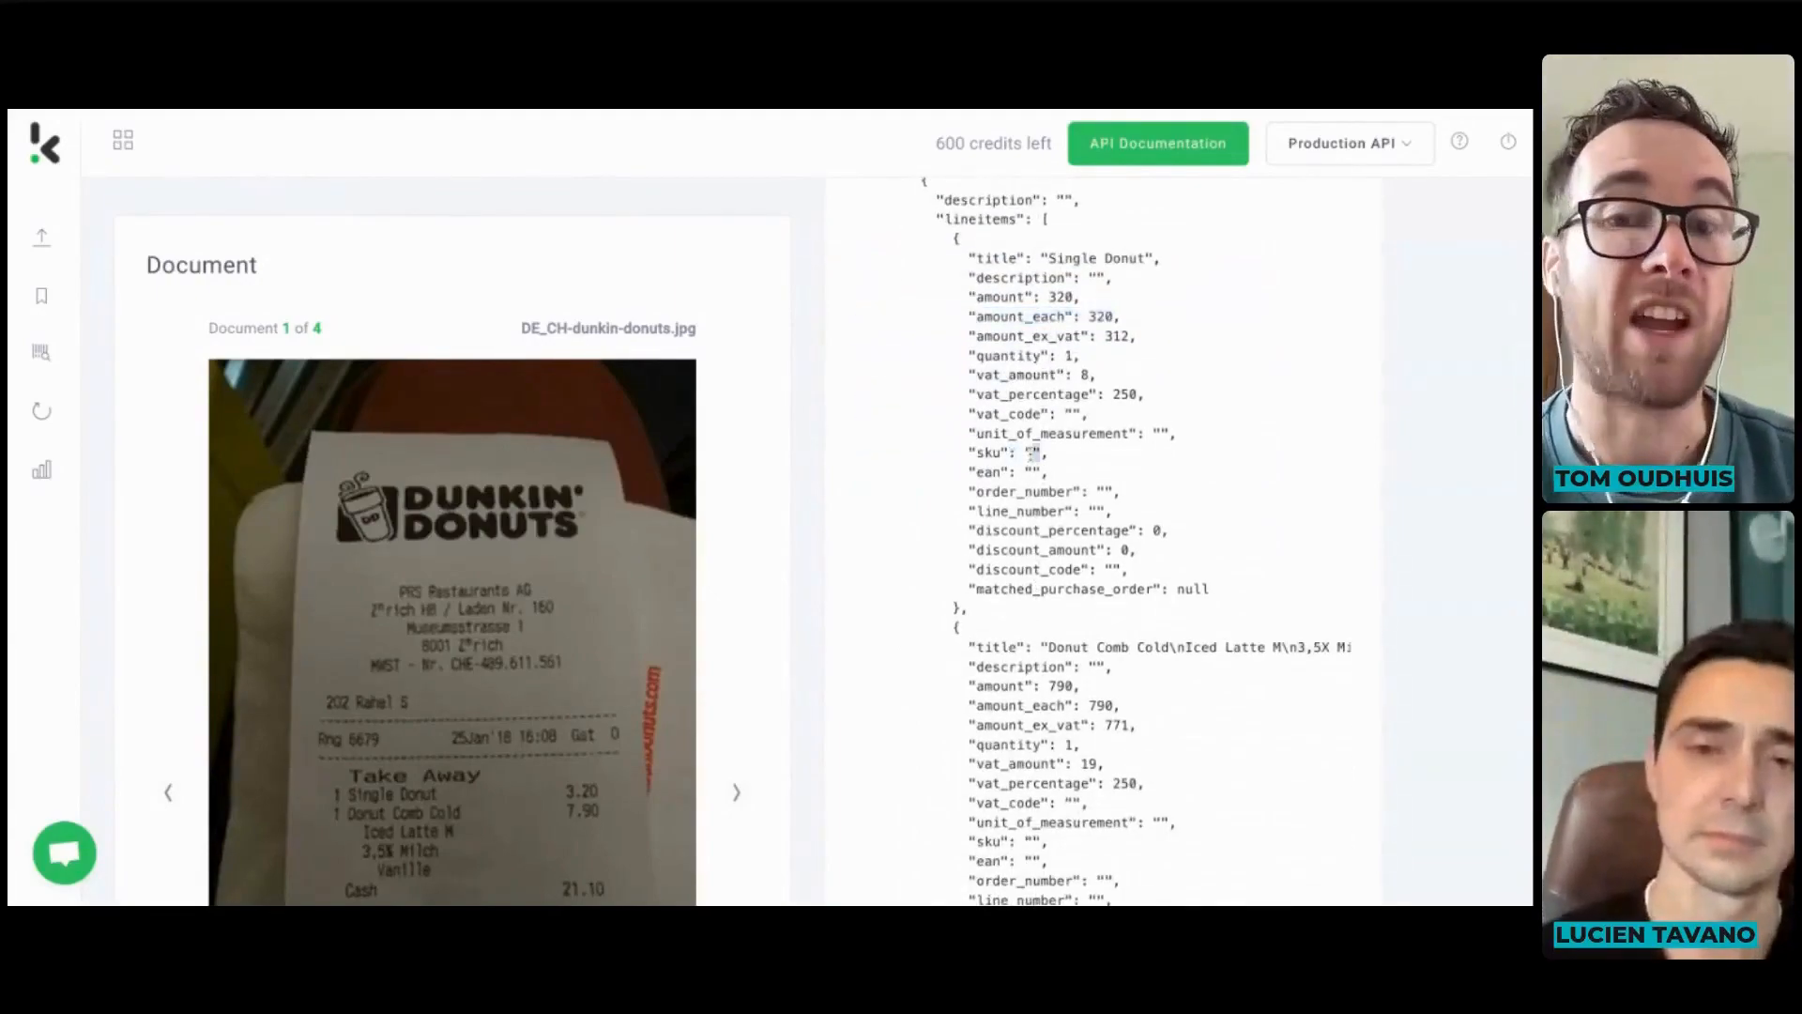
pyautogui.click(1100, 490)
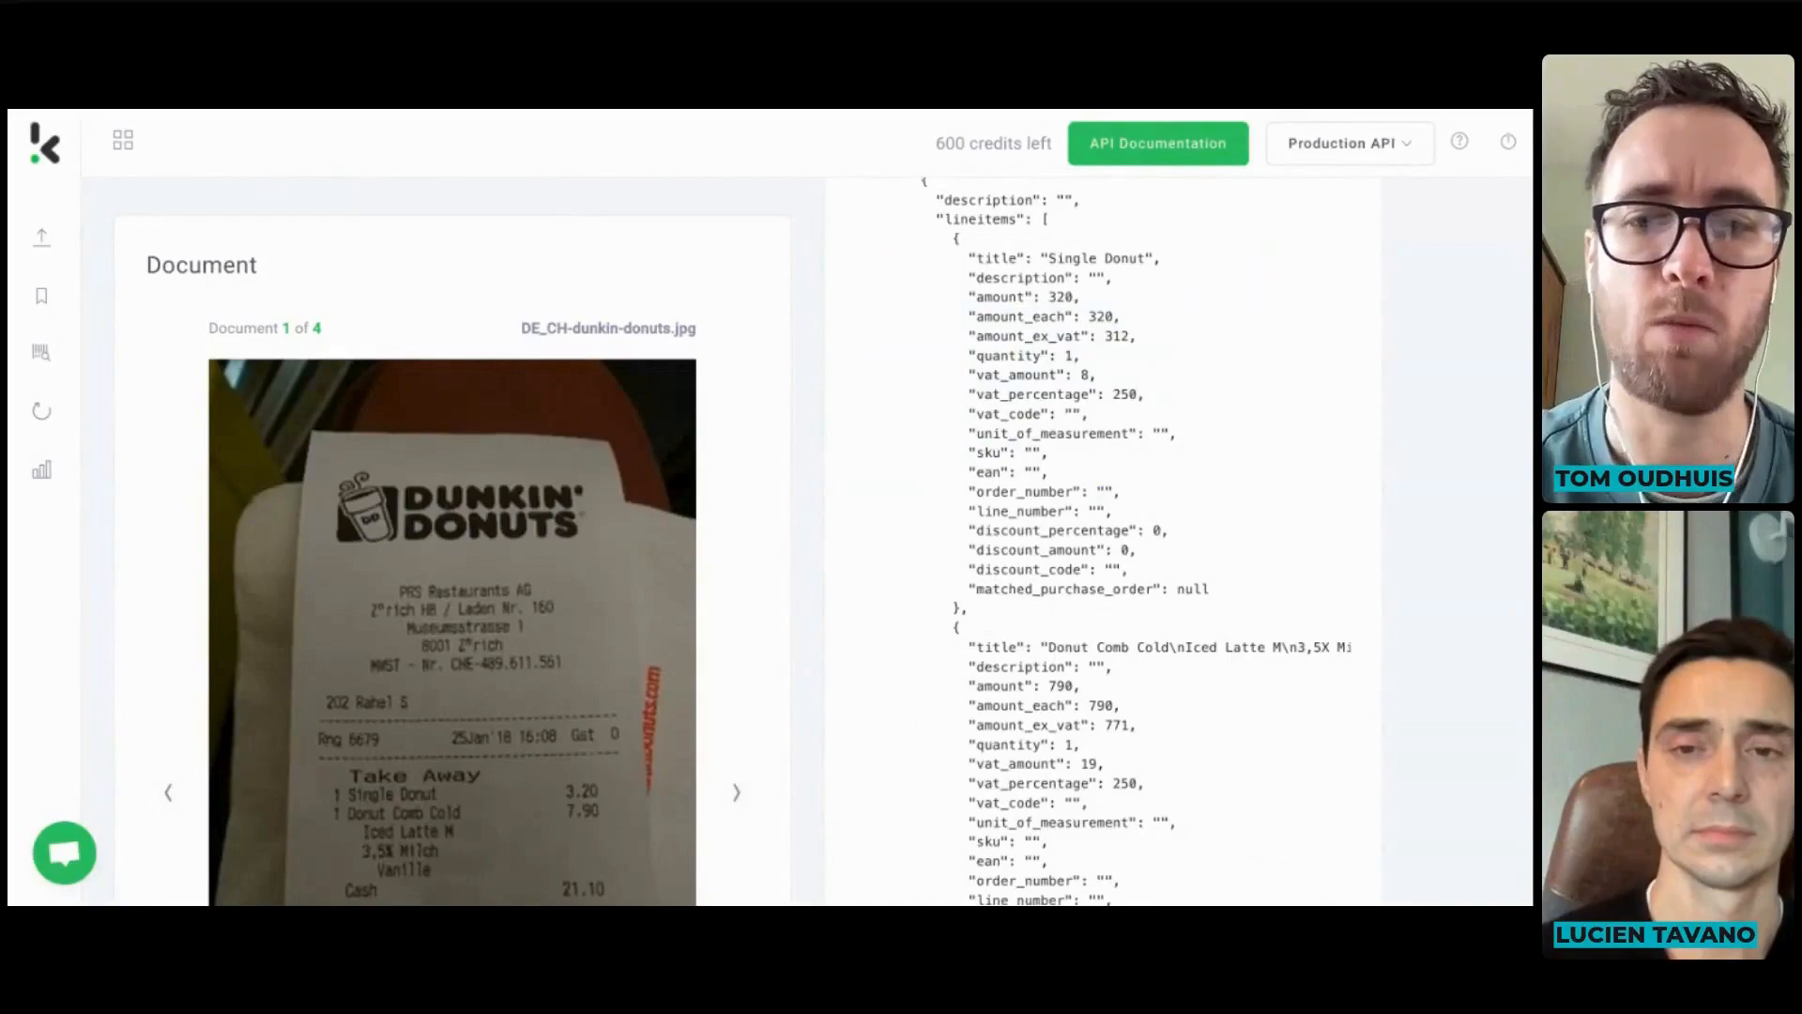
pyautogui.tripleClick(1089, 589)
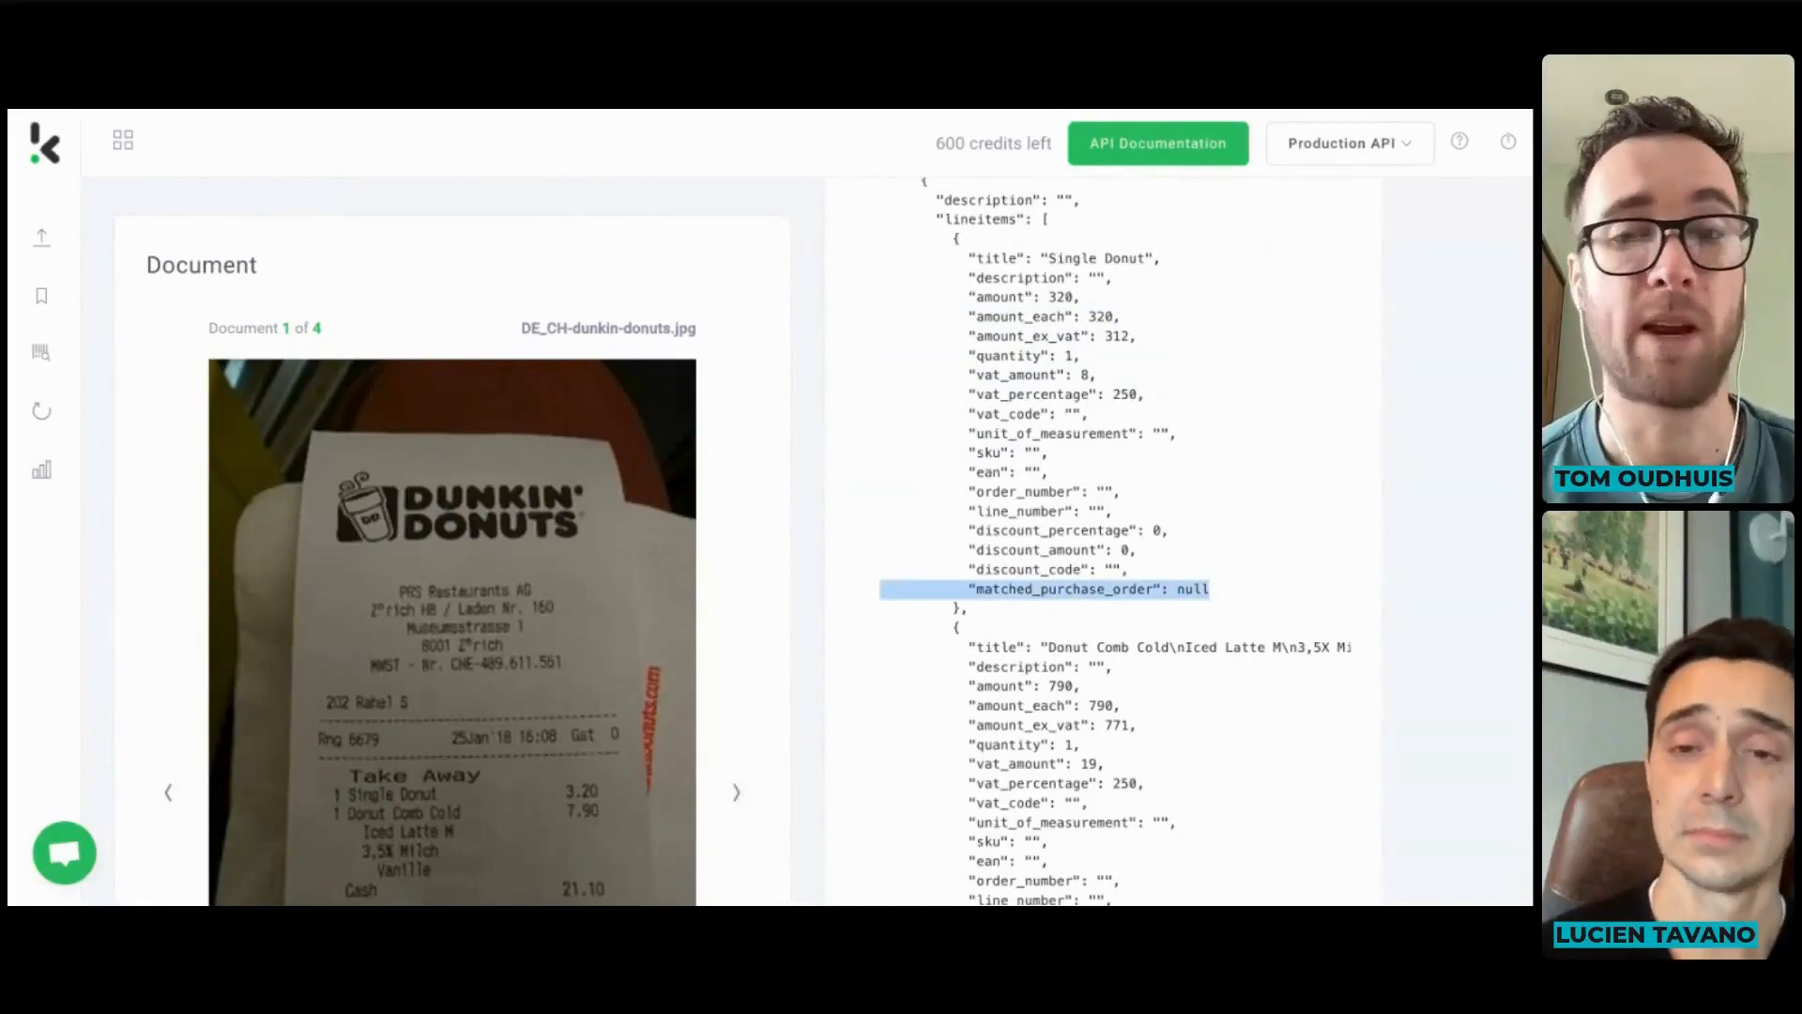
# - Examine the payment, merchant and customer fields in the Dunkin' Donuts receipt's JSON output, starting from paymentmethod
pyautogui.scroll(-6, 1102, 542)
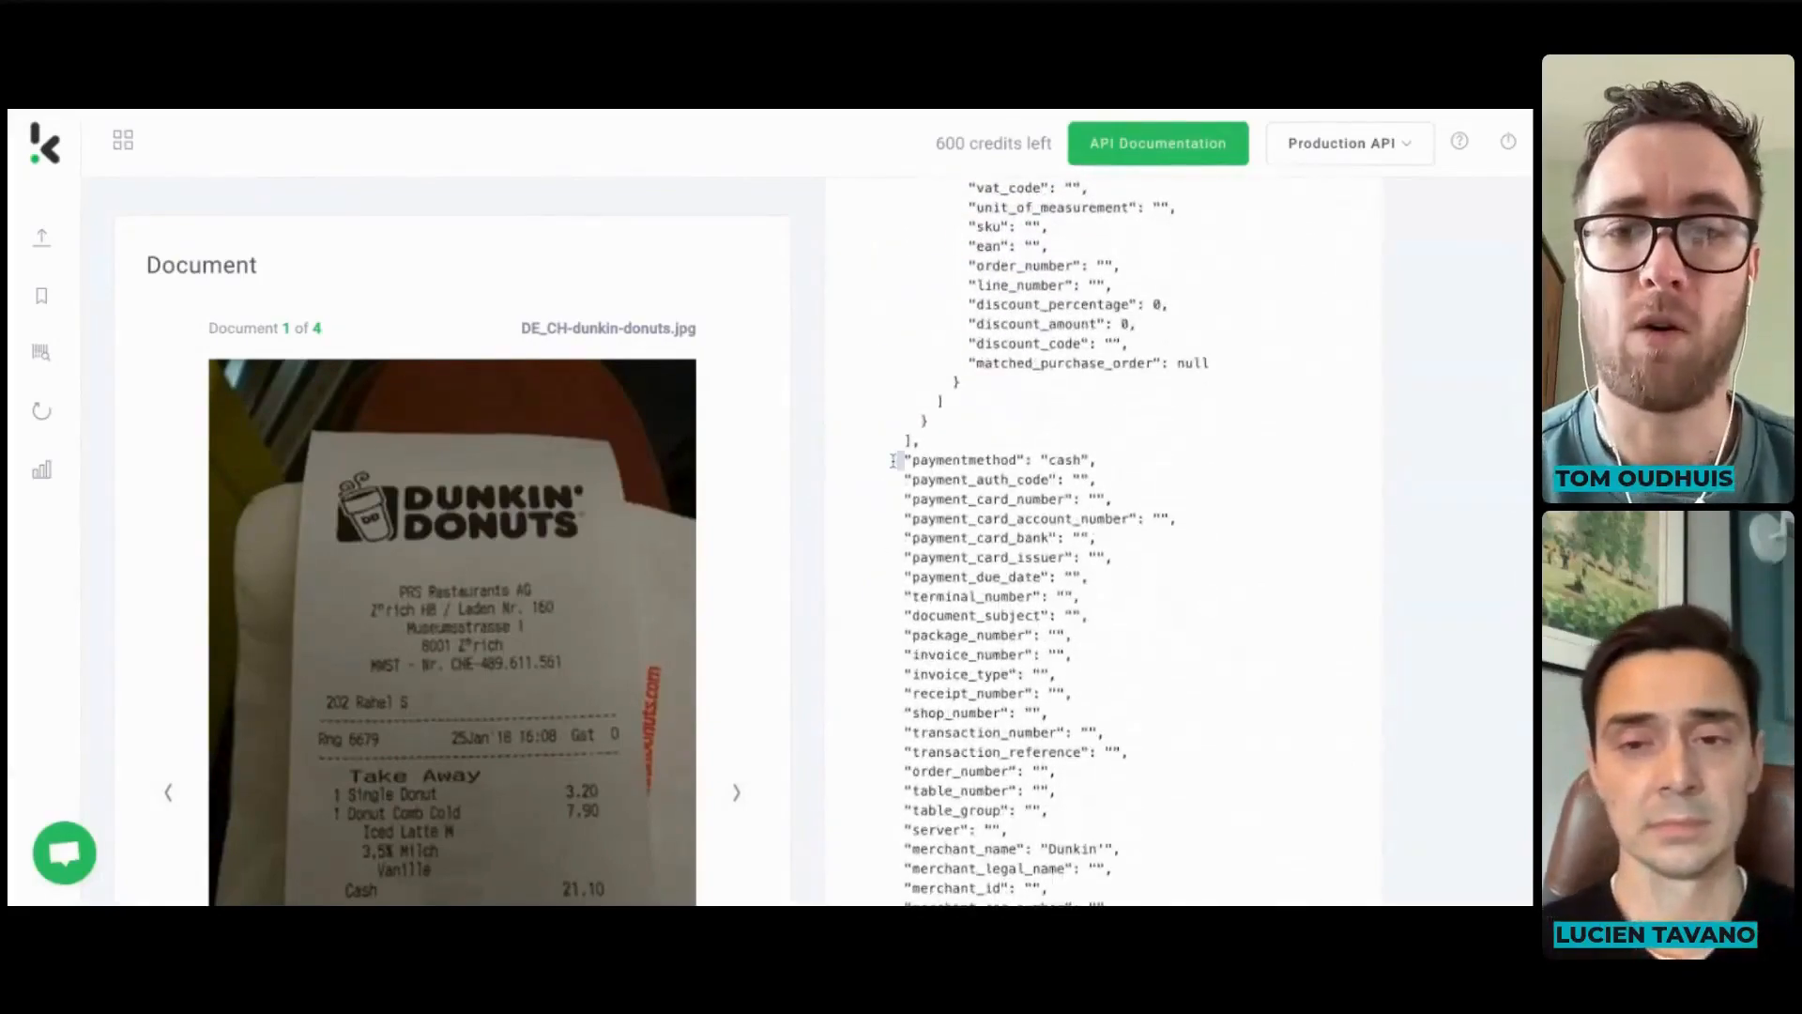
pyautogui.moveTo(893, 460); pyautogui.dragTo(1102, 732)
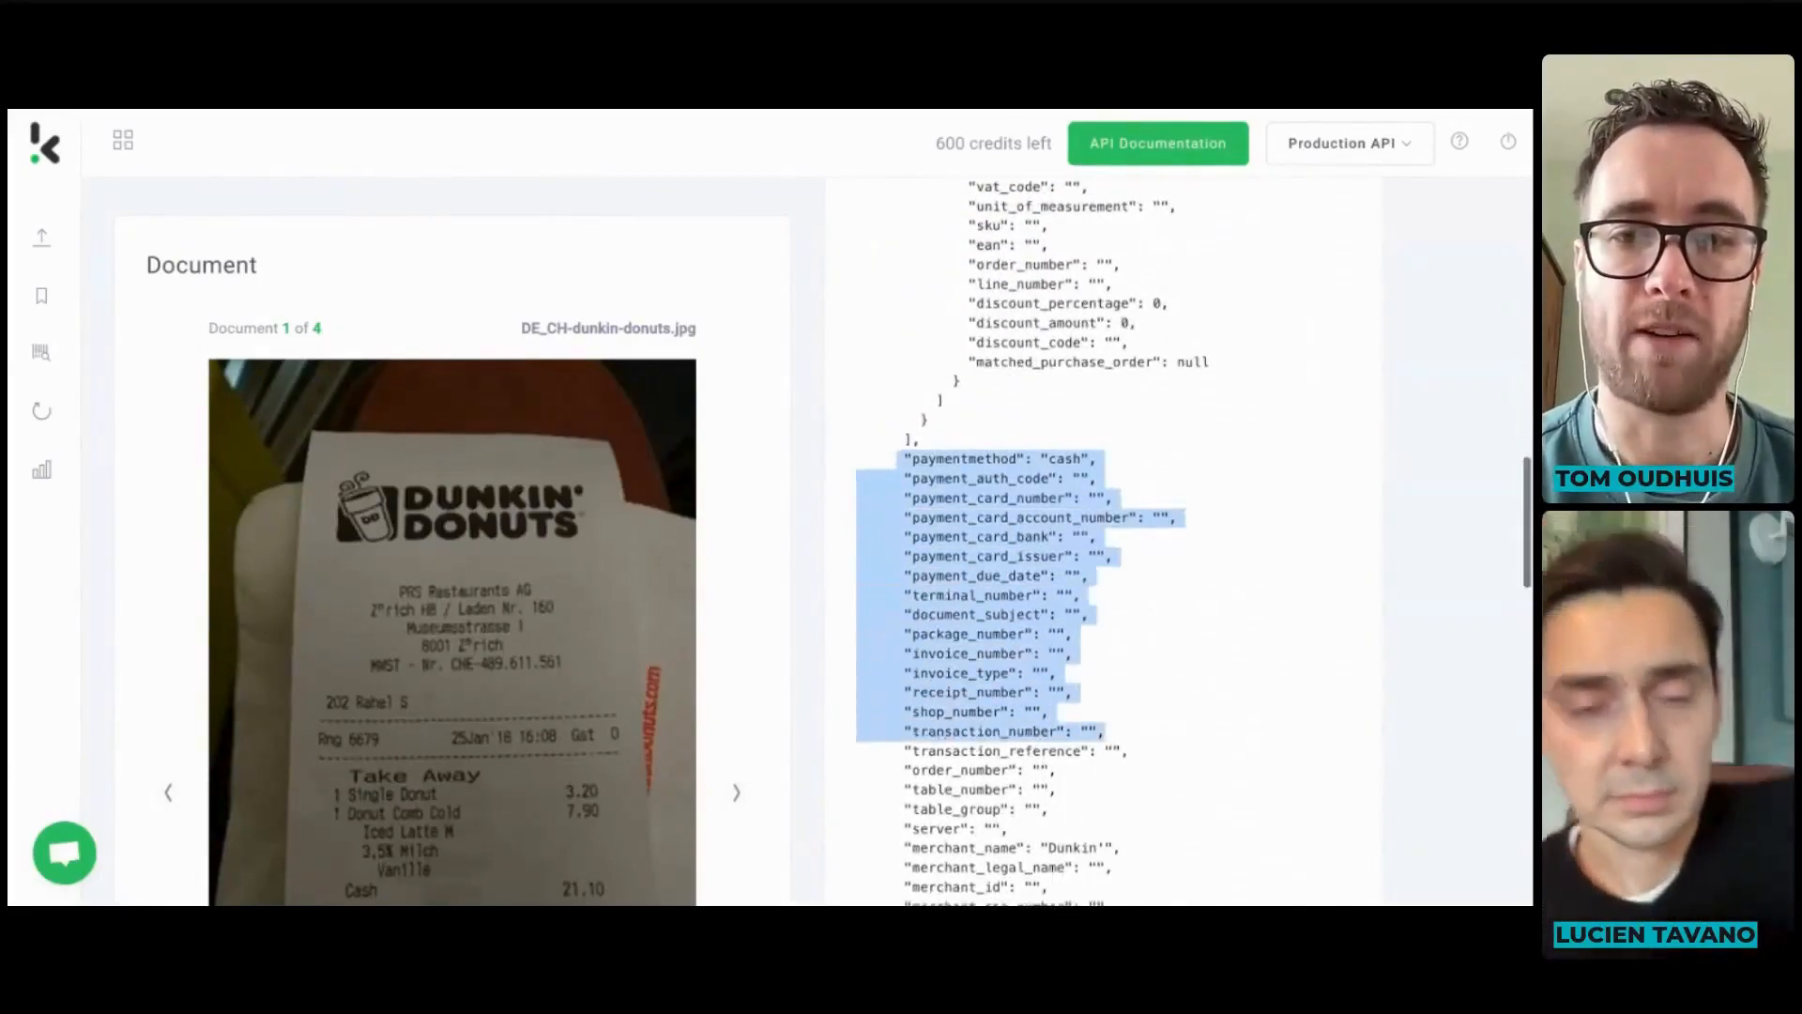
pyautogui.scroll(-2, 1207, 655)
pyautogui.click(1207, 655)
pyautogui.scroll(-4, 1207, 655)
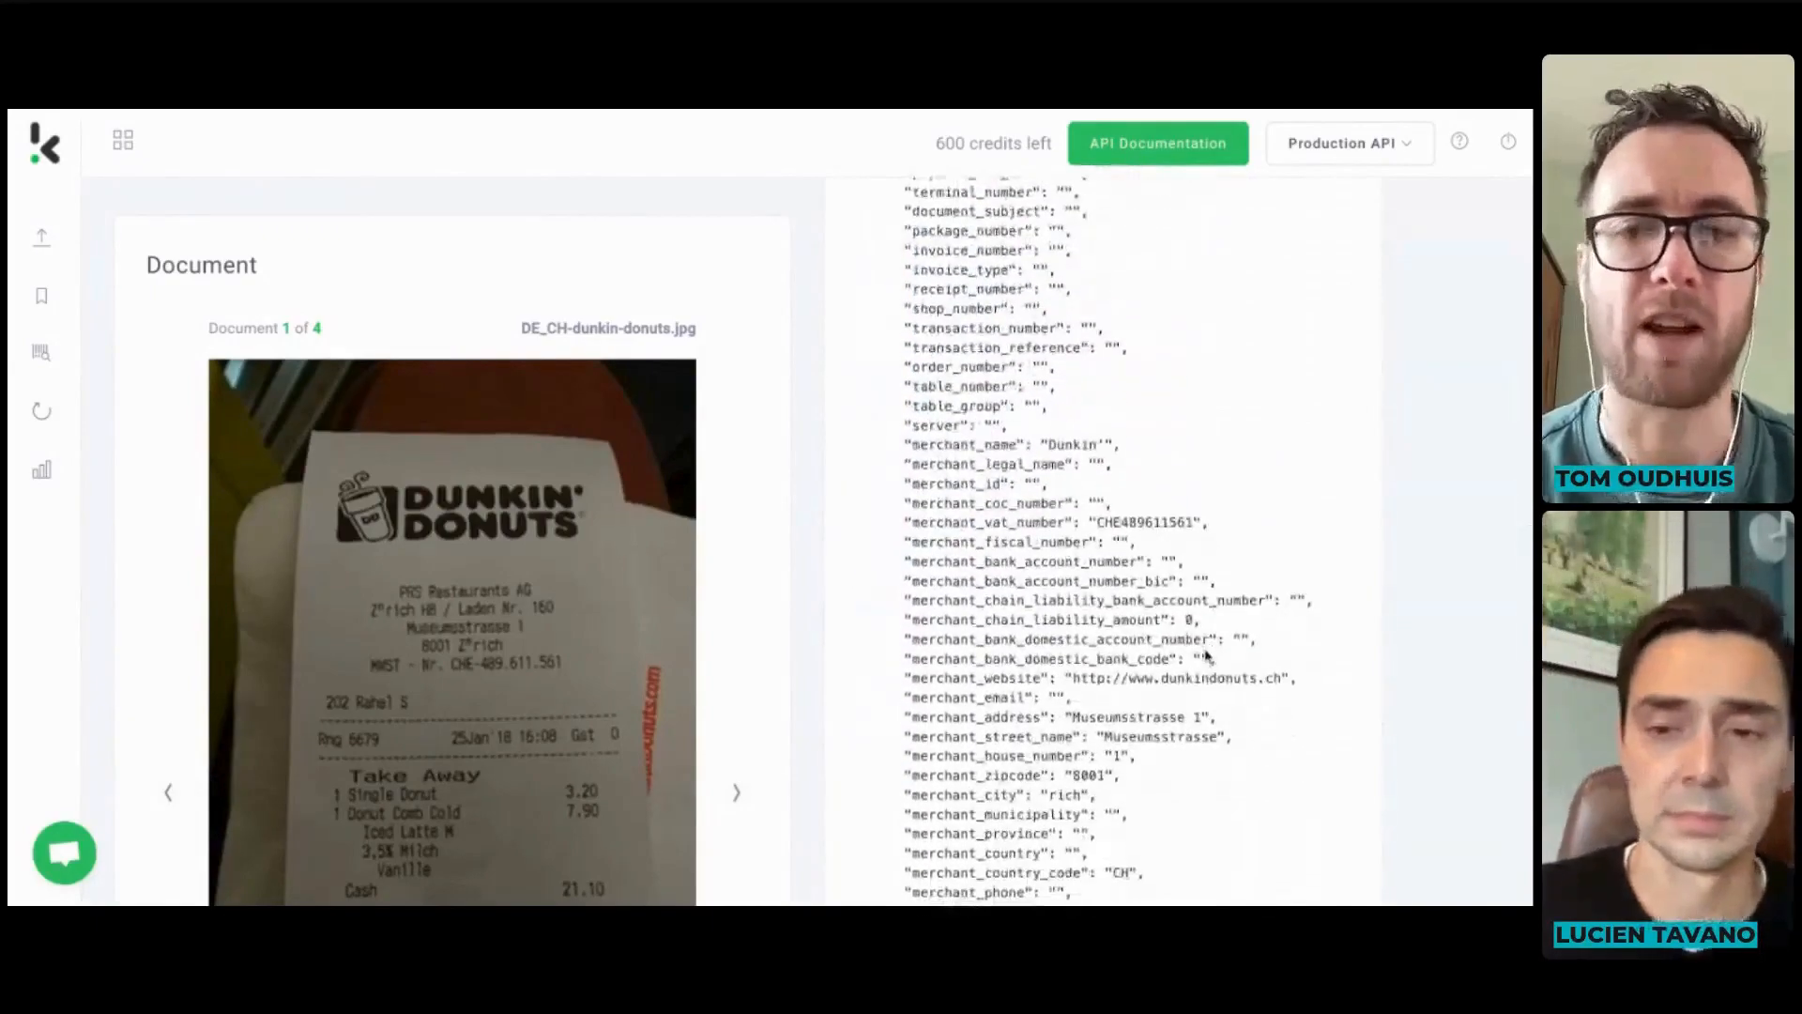
pyautogui.scroll(-3, 1012, 605)
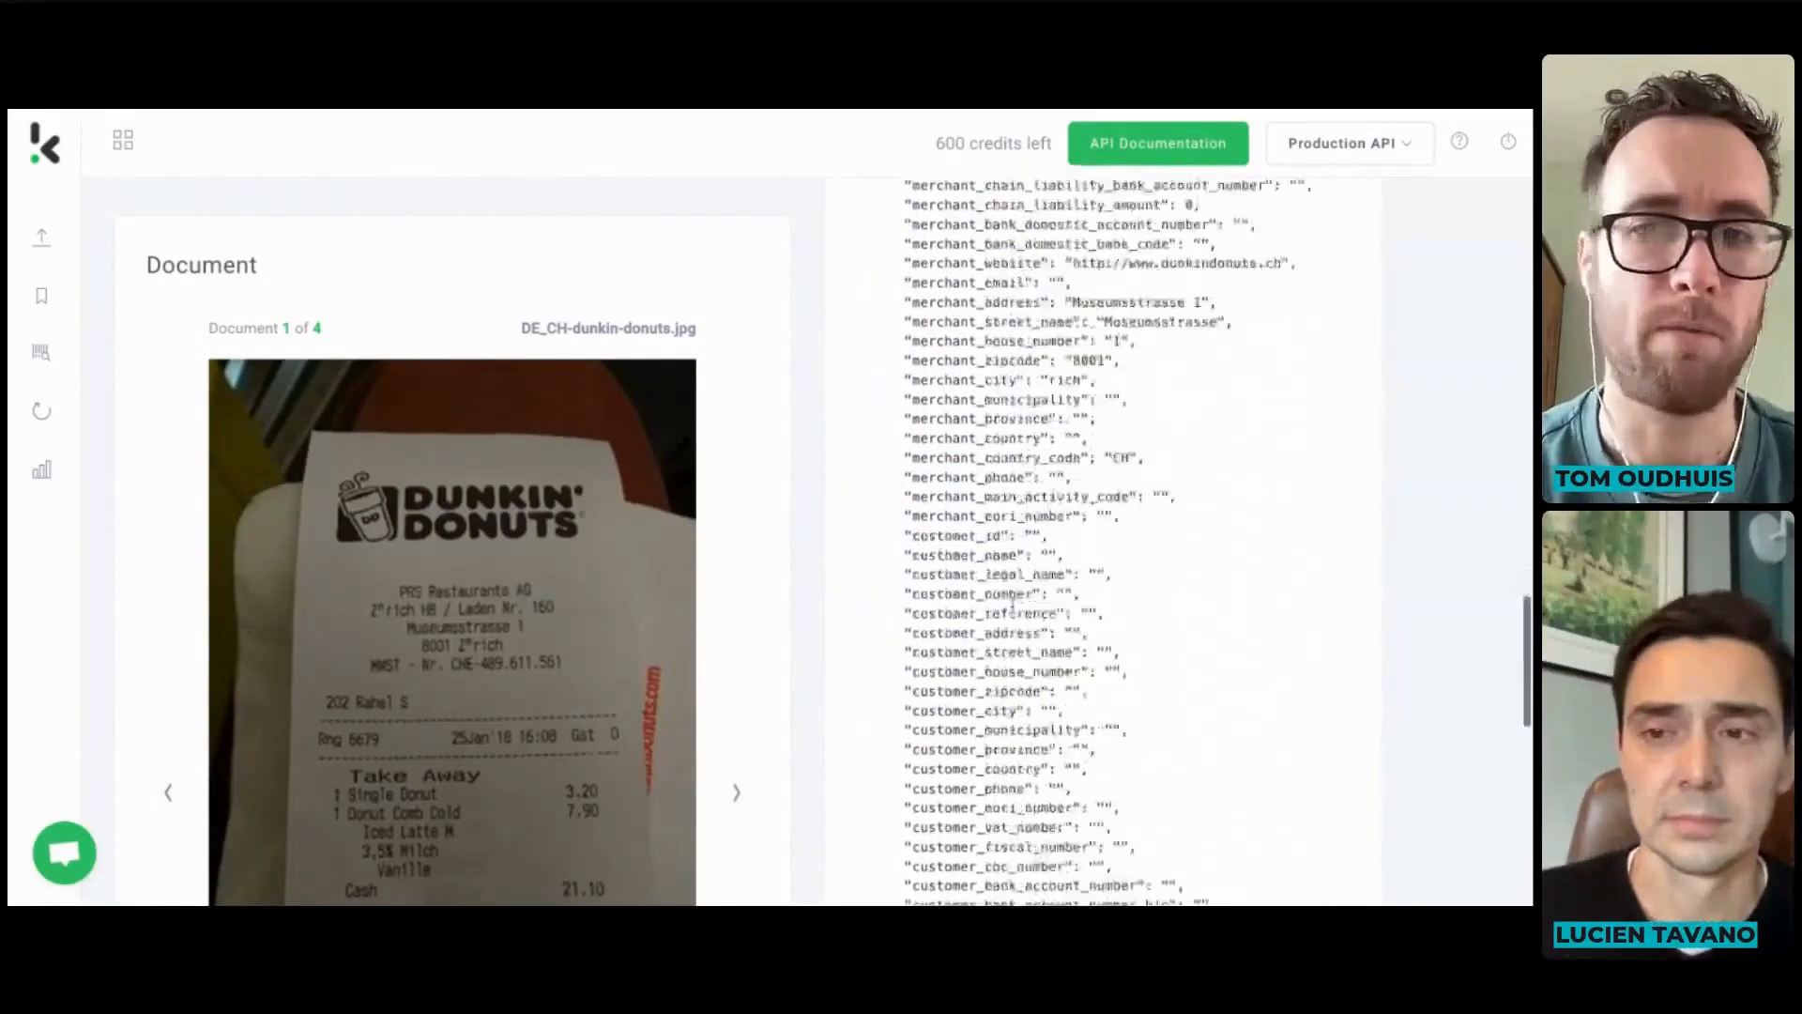
pyautogui.scroll(-10, 1012, 605)
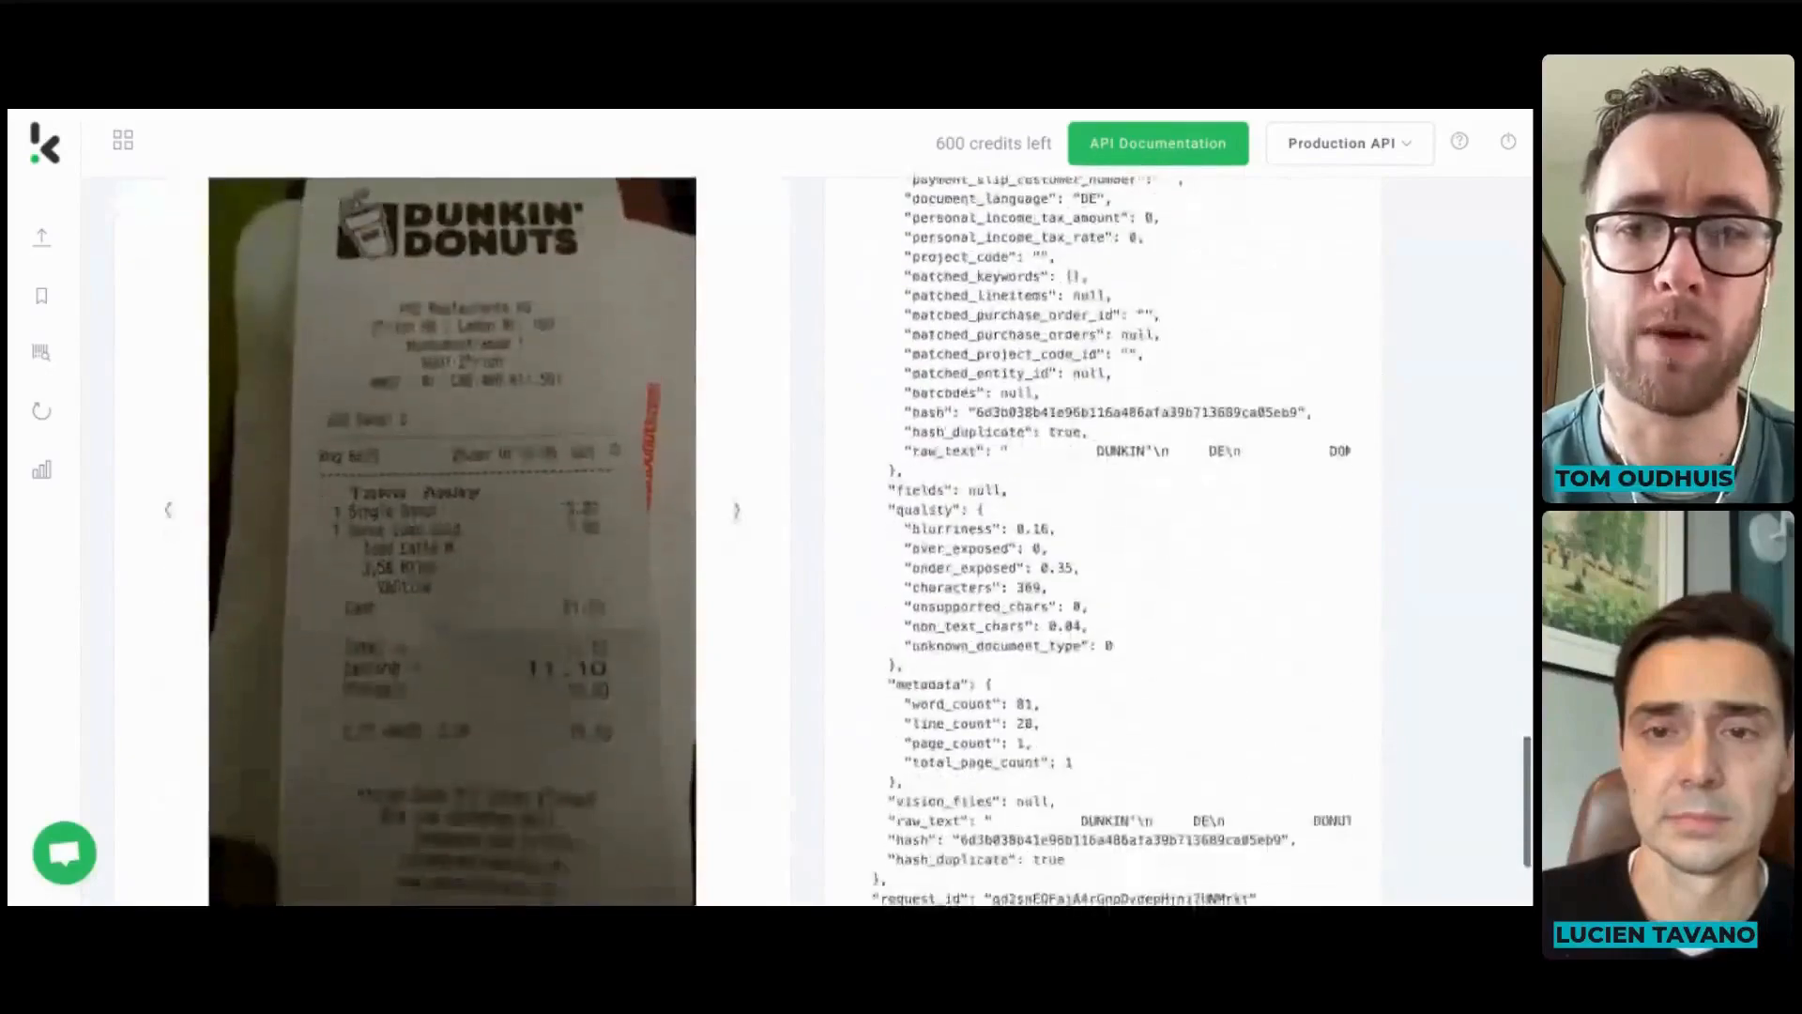
# - Examine the quality block at the end of the Dunkin' Donuts JSON, focusing on the blurriness and under_exposed scores
pyautogui.scroll(2, 938, 535)
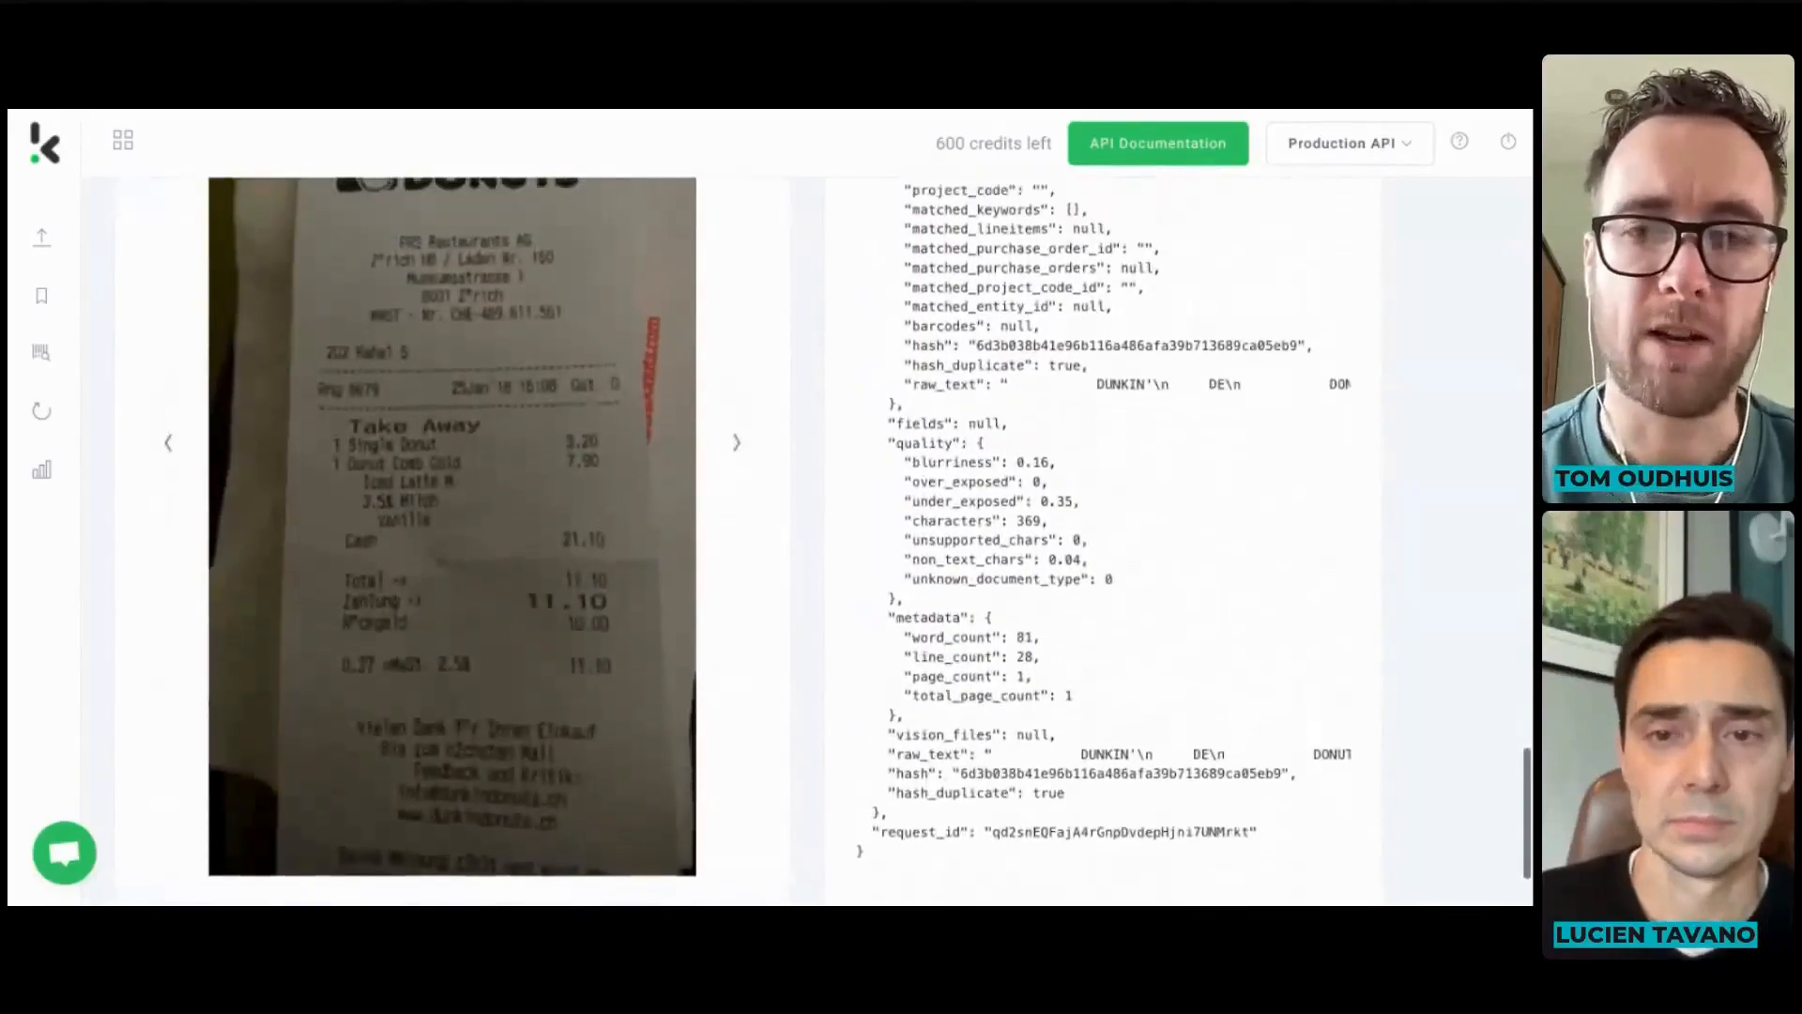
pyautogui.moveTo(887, 517); pyautogui.dragTo(977, 519)
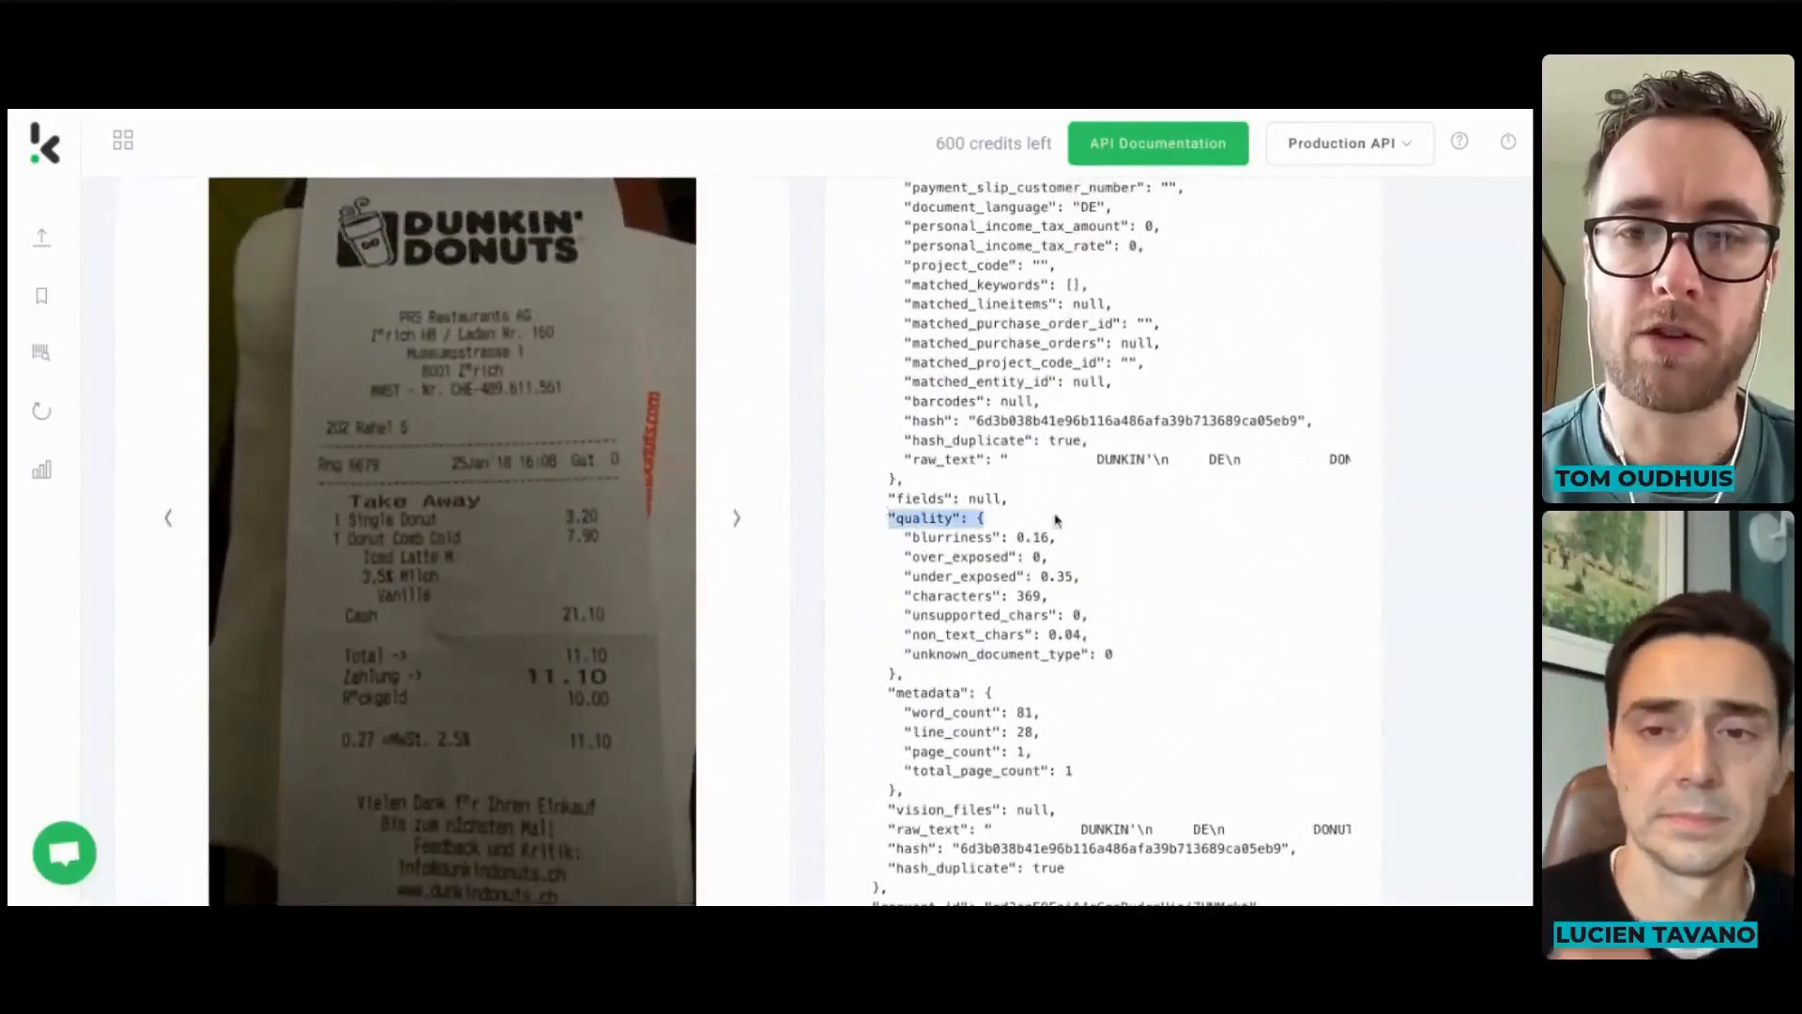
pyautogui.click(964, 541)
pyautogui.tripleClick(964, 541)
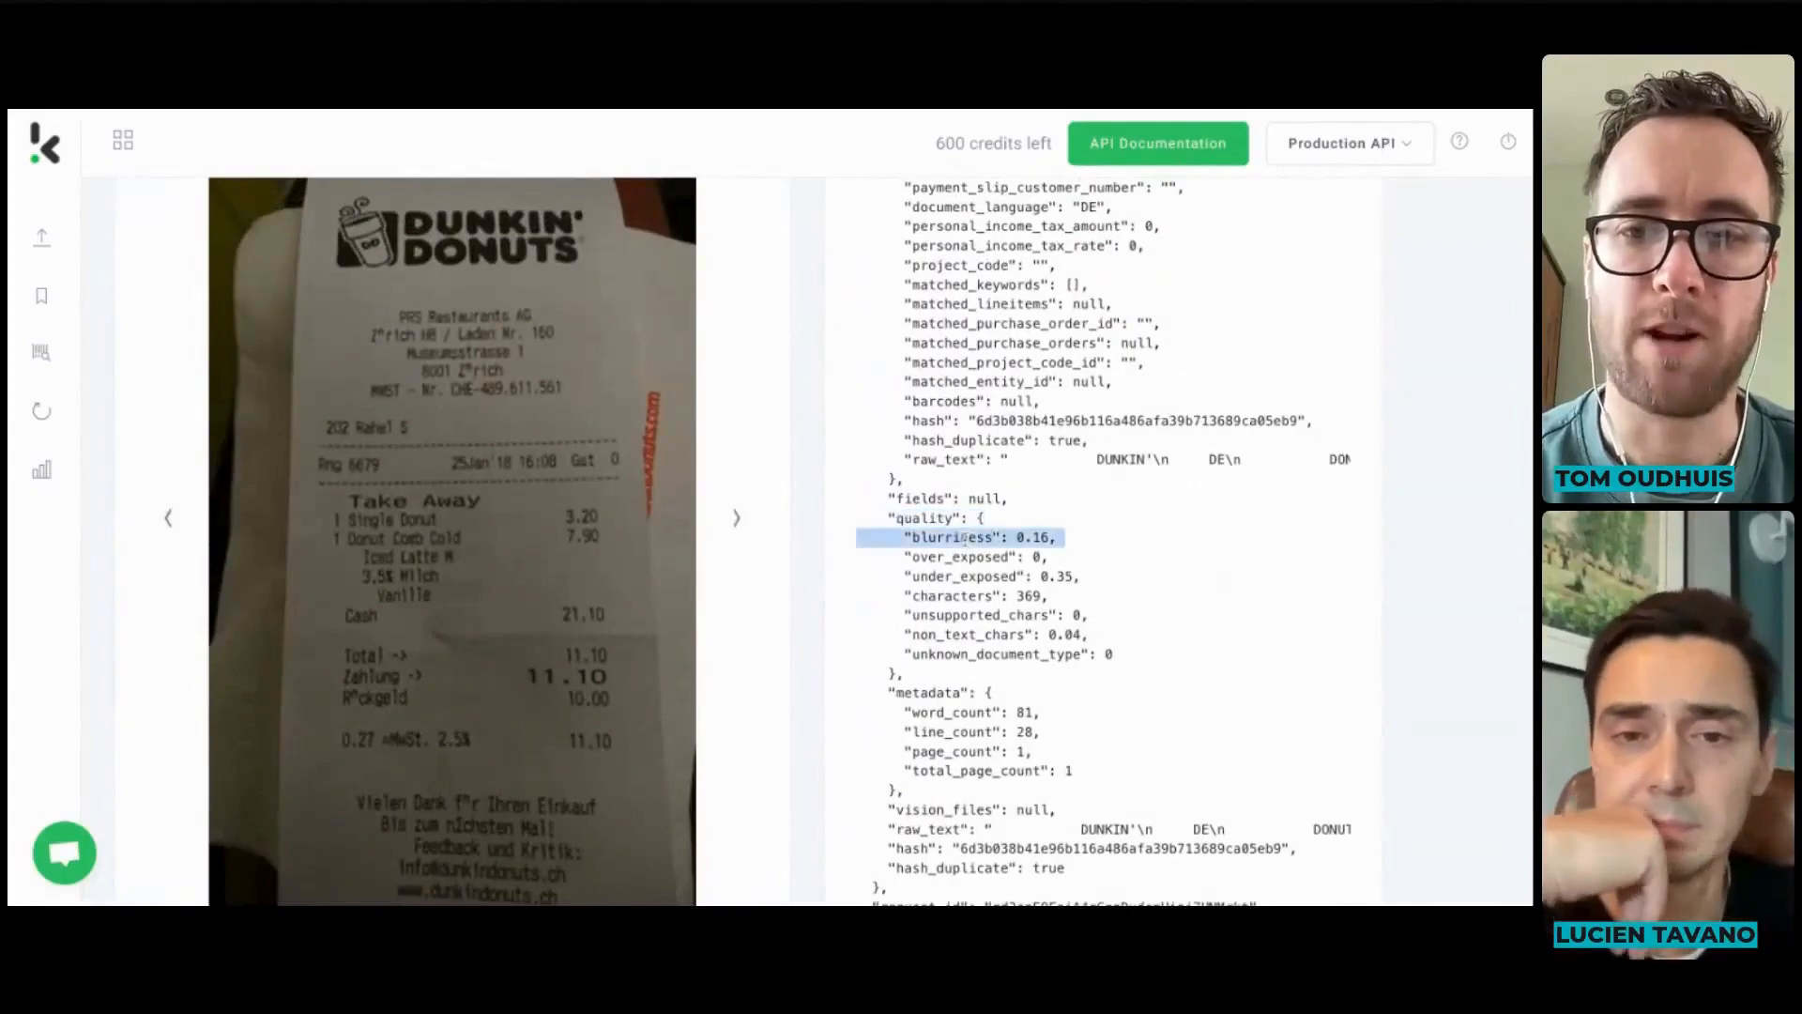
pyautogui.doubleClick(1056, 575)
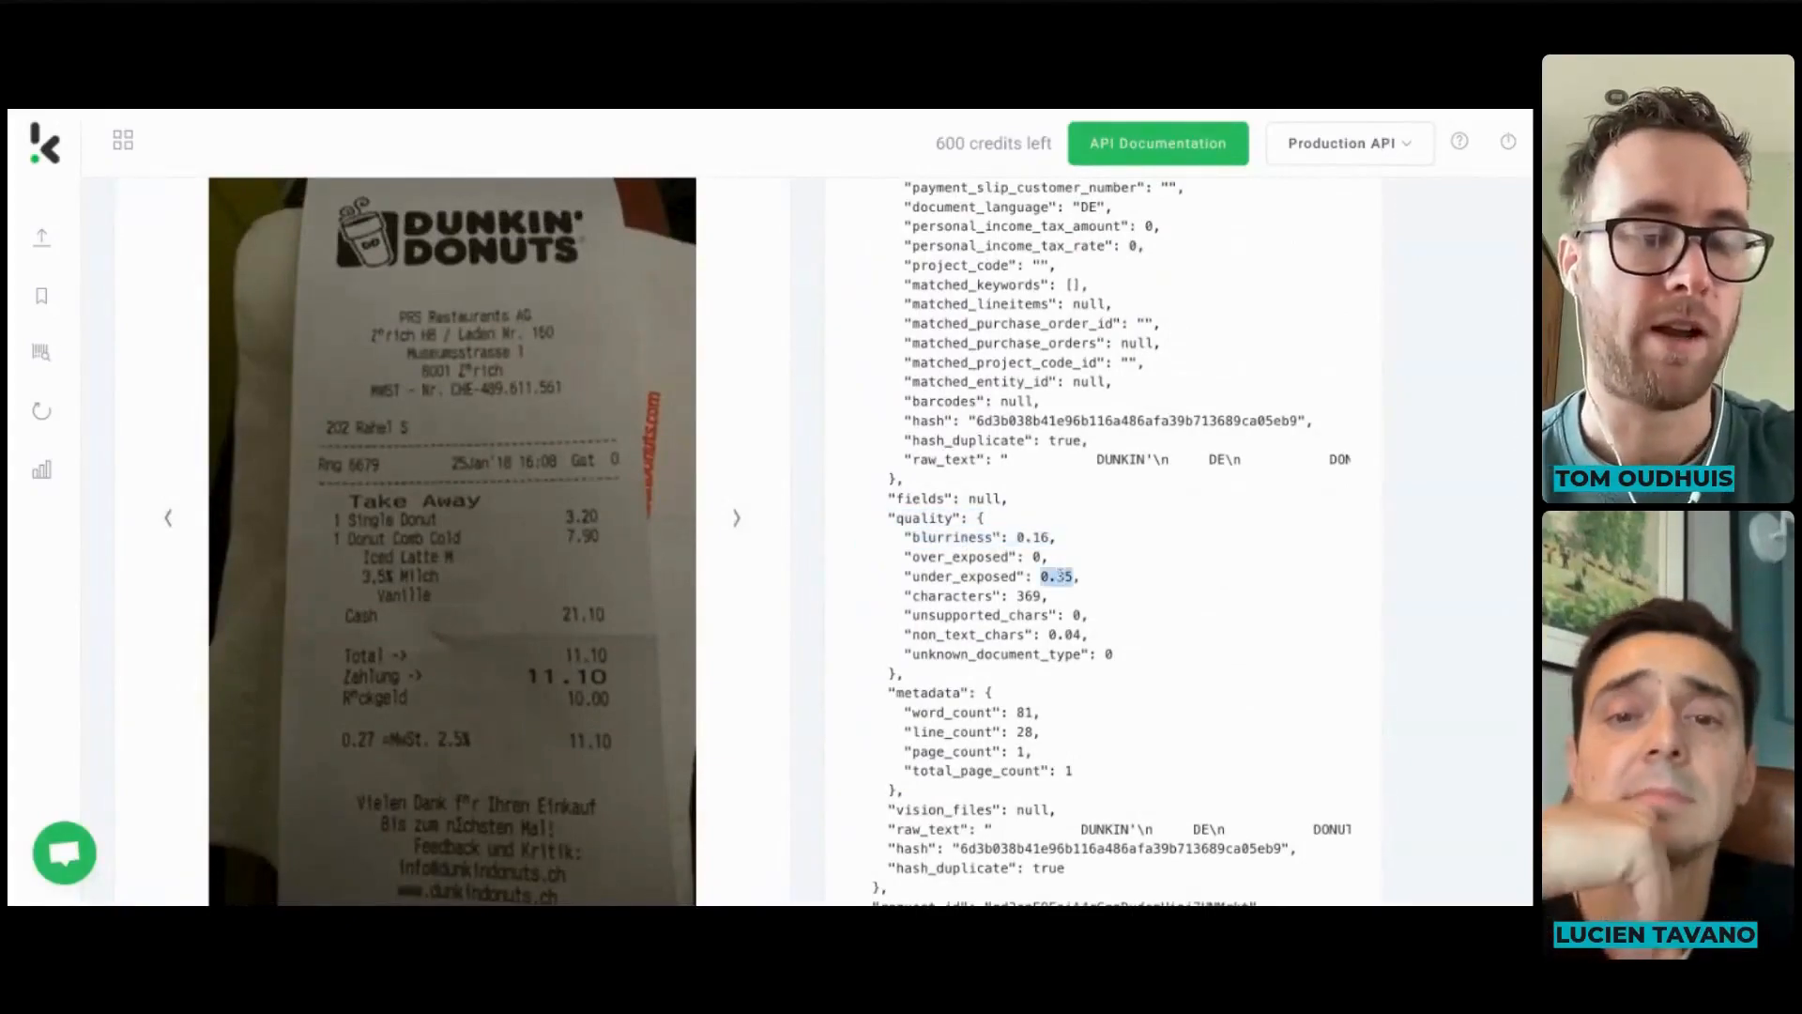
pyautogui.click(1083, 584)
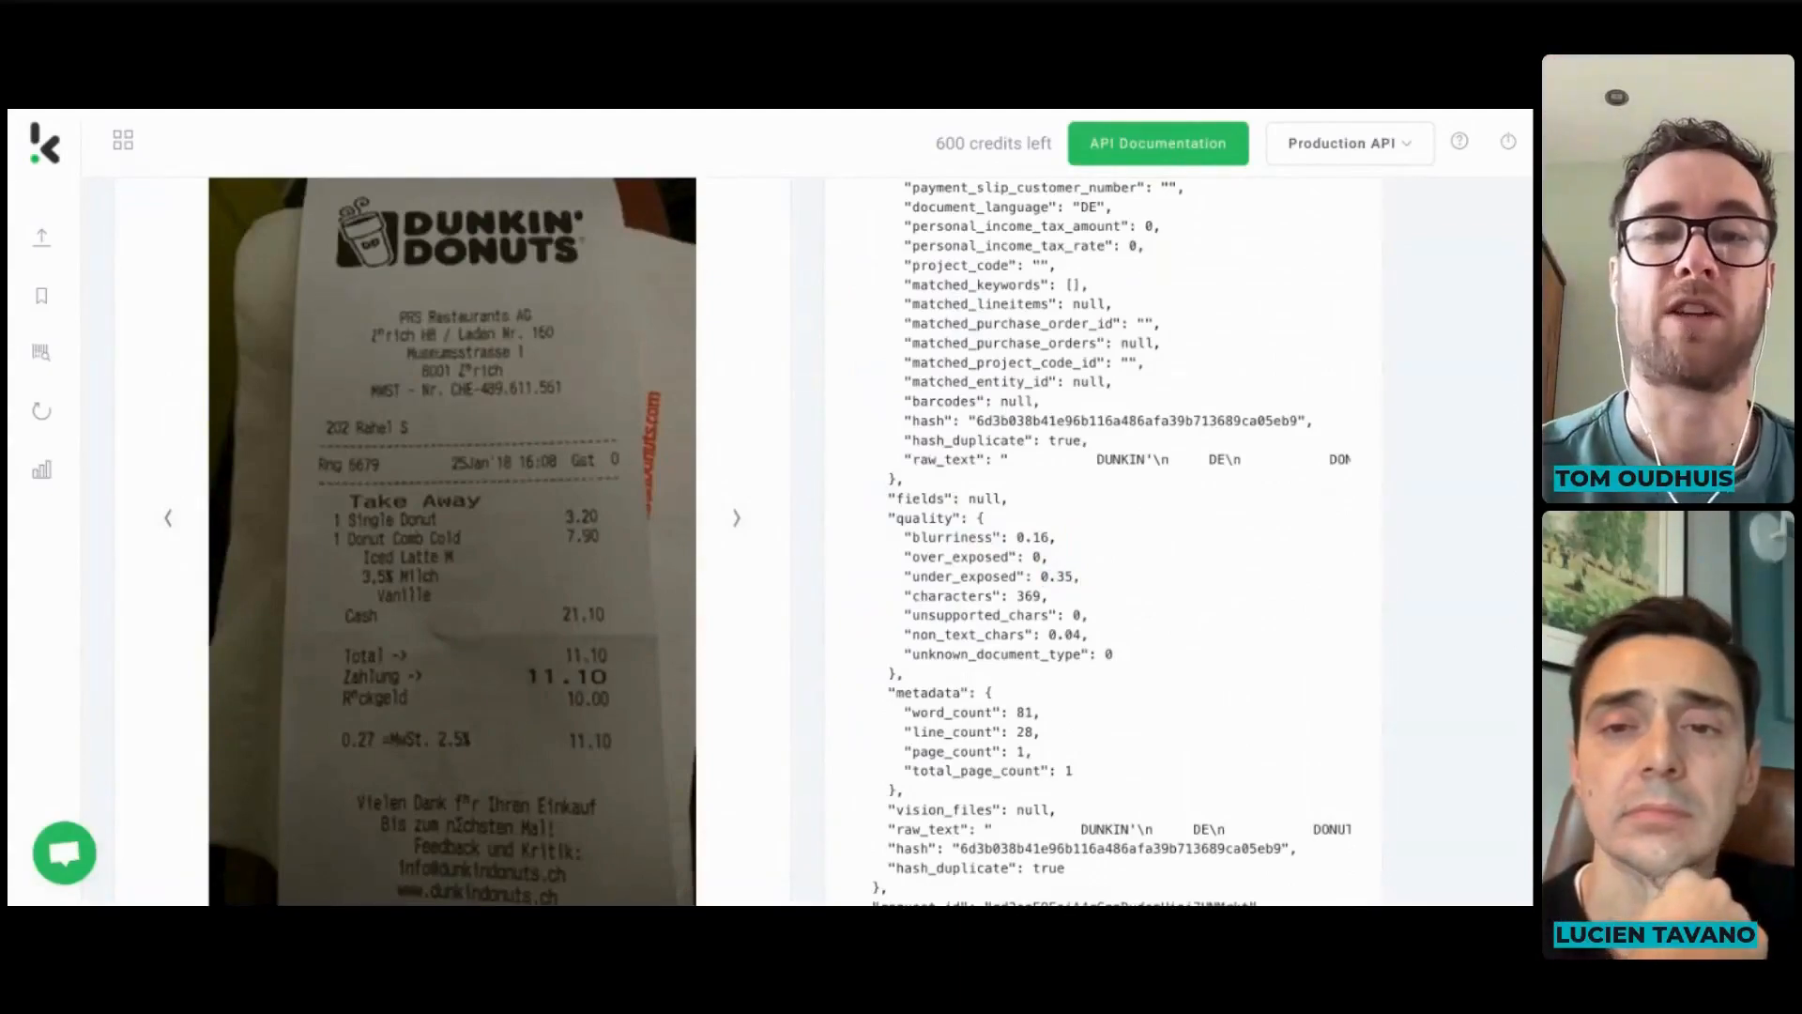
# - Start a new extraction with the Identity model and process two identity documents, including australia-2.jpg
pyautogui.click(118, 146)
pyautogui.click(56, 159)
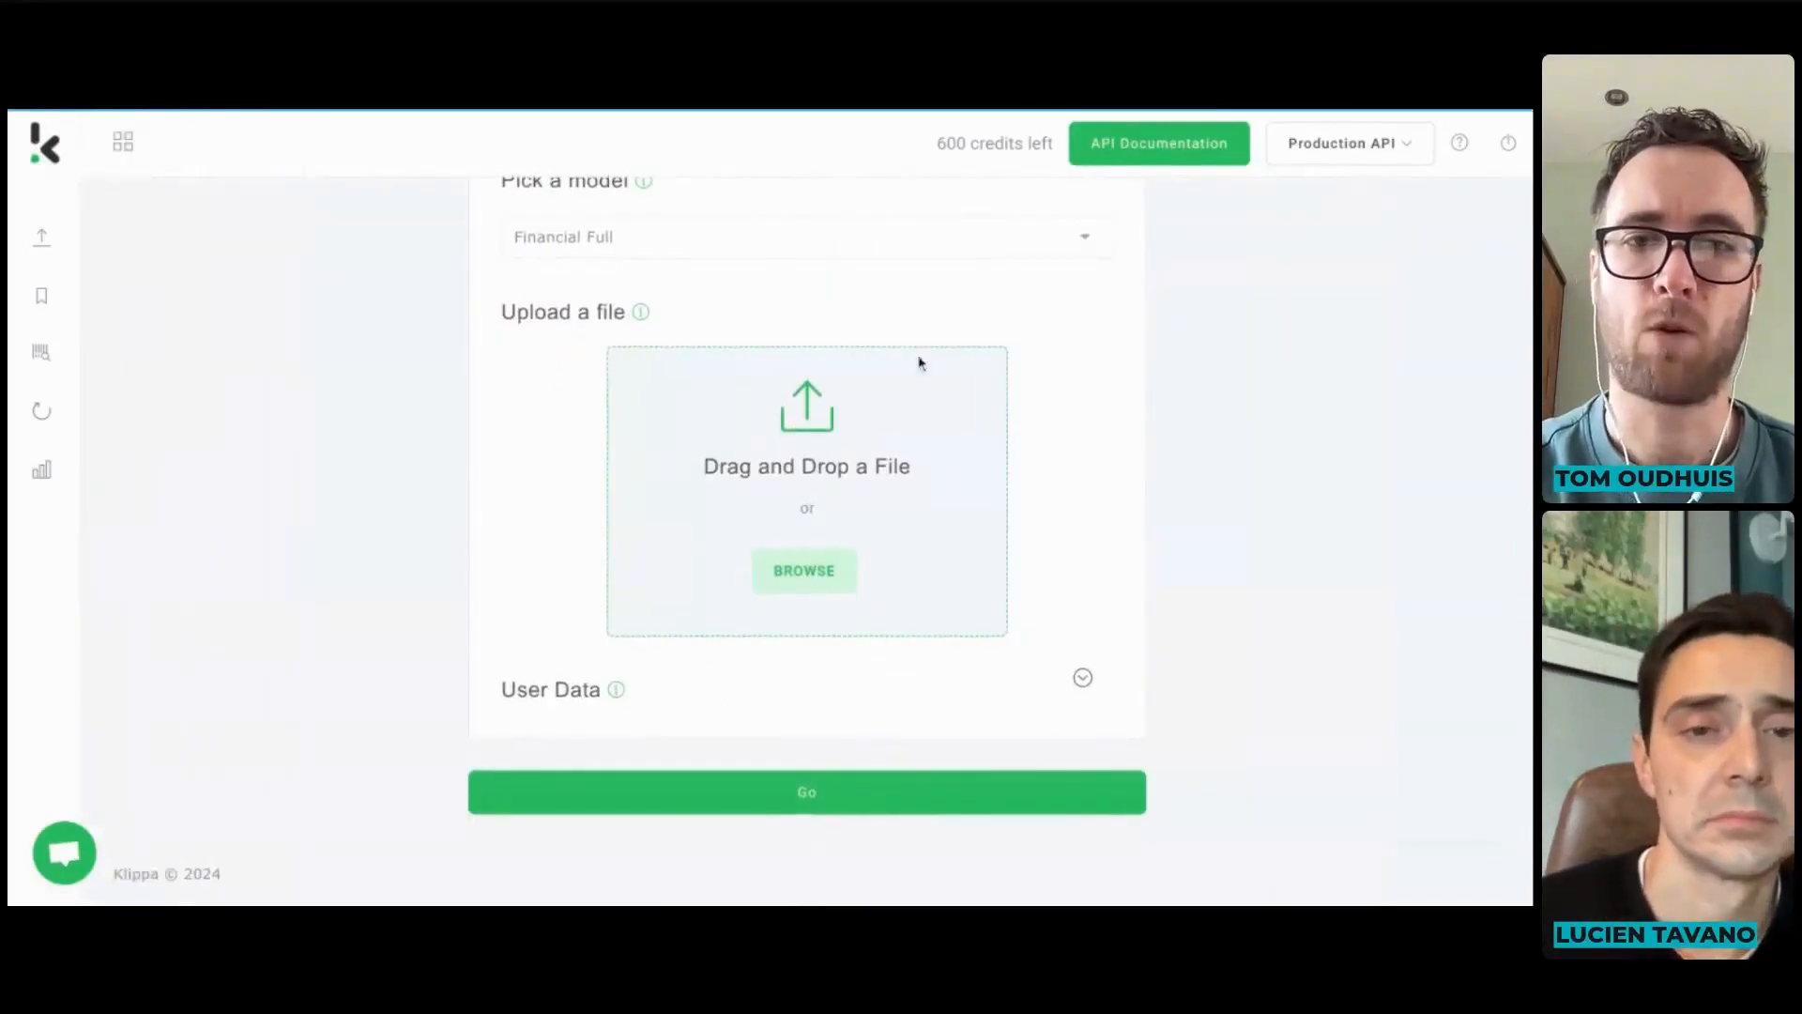
pyautogui.click(708, 237)
pyautogui.click(621, 336)
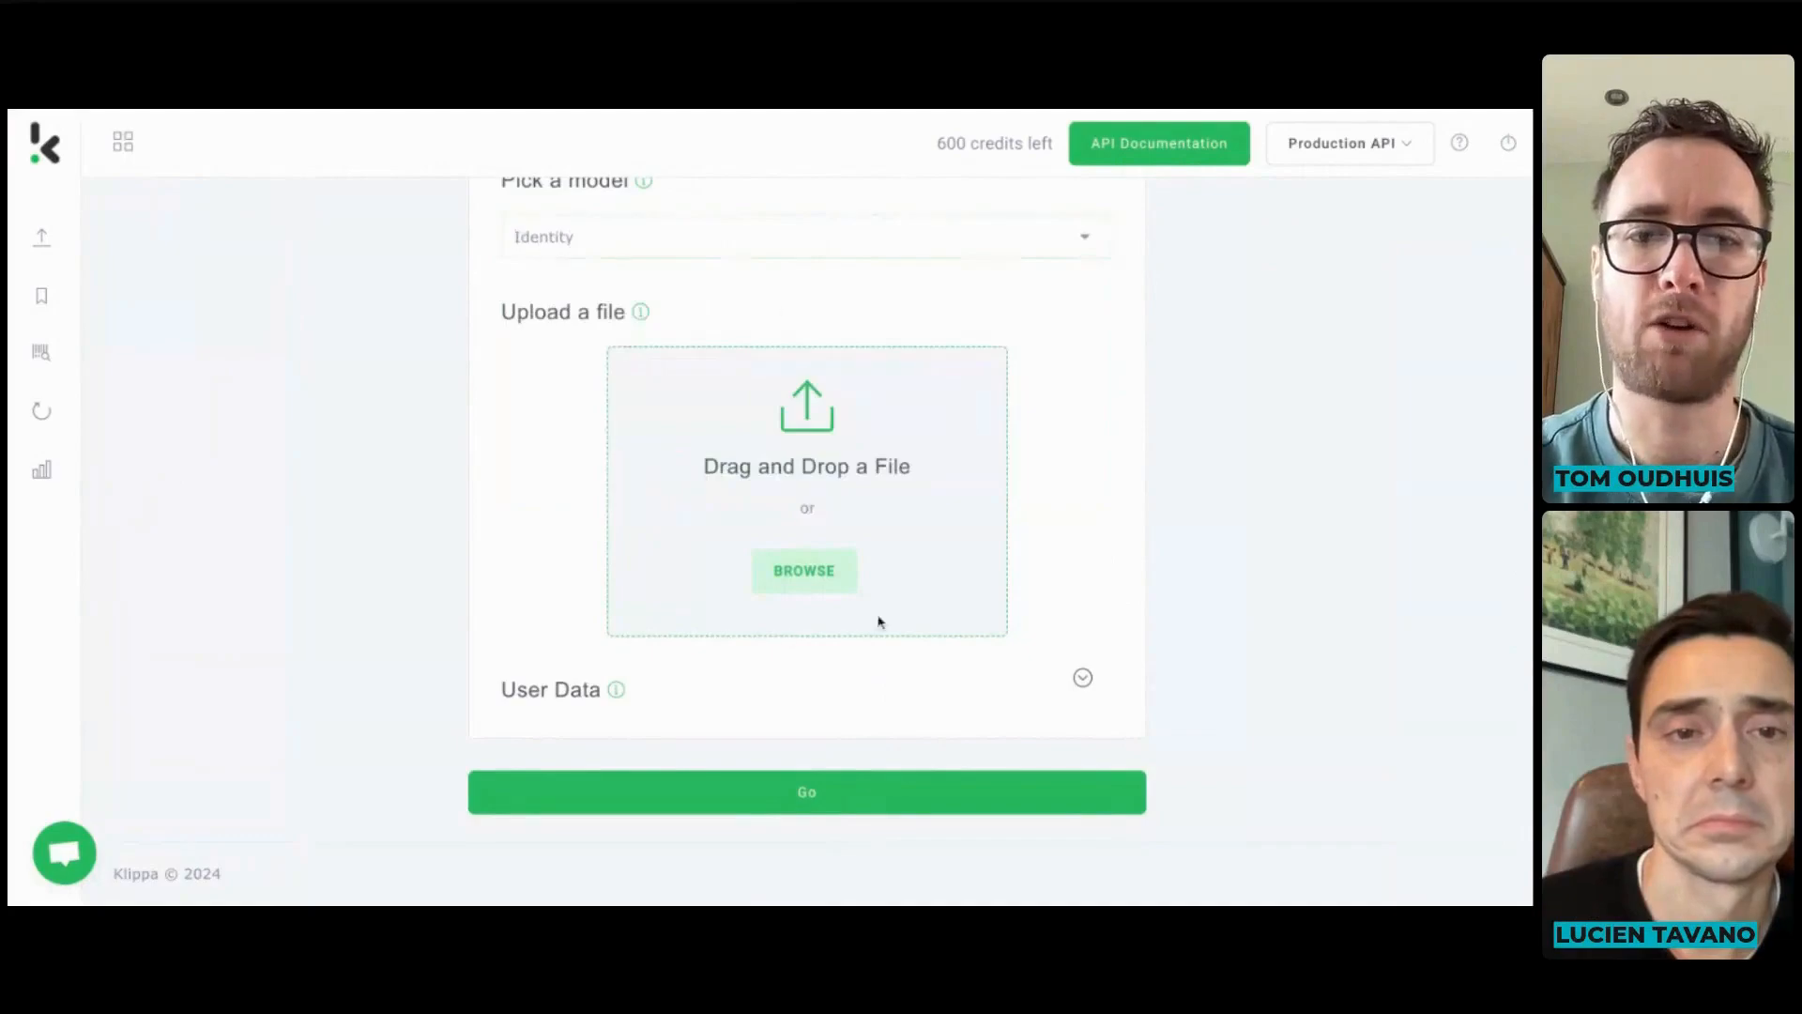
pyautogui.click(783, 597)
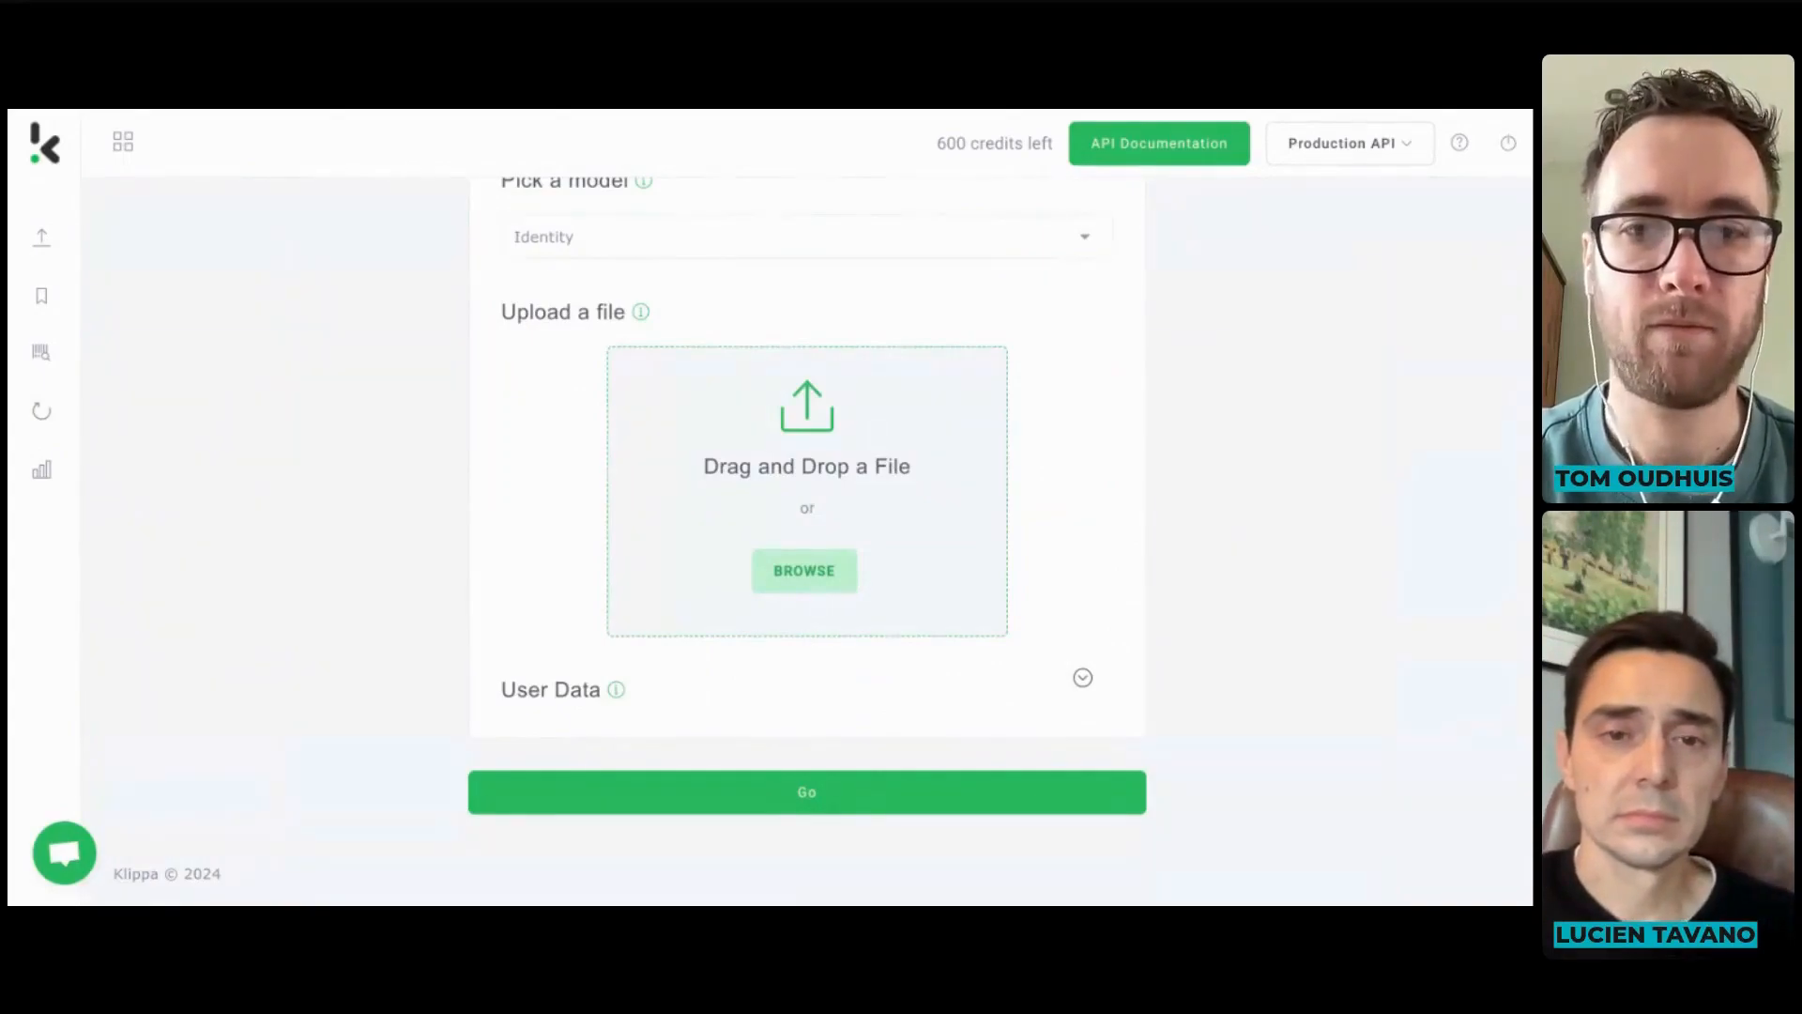
pyautogui.scroll(-4, 1199, 691)
pyautogui.click(821, 791)
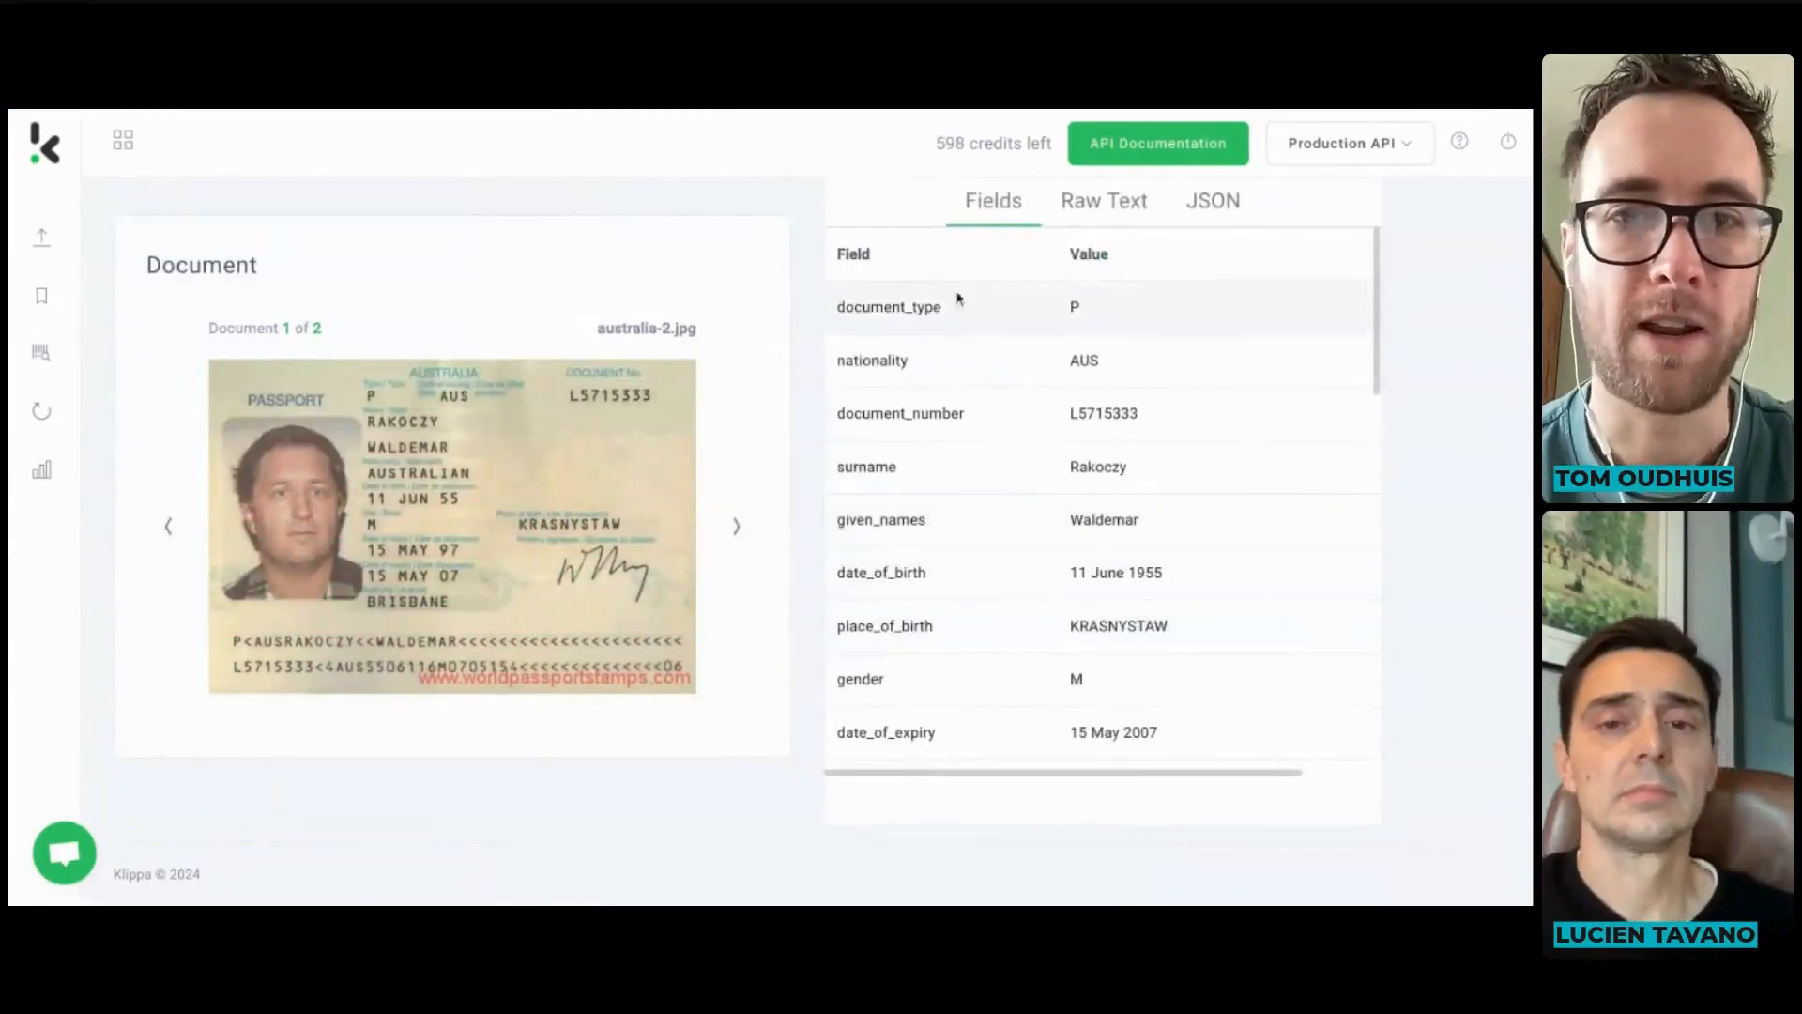
# - Examine the fields extracted from the Australian passport, from document_type through mrz, signature and face to identity_document
pyautogui.moveTo(859, 302); pyautogui.dragTo(1158, 310)
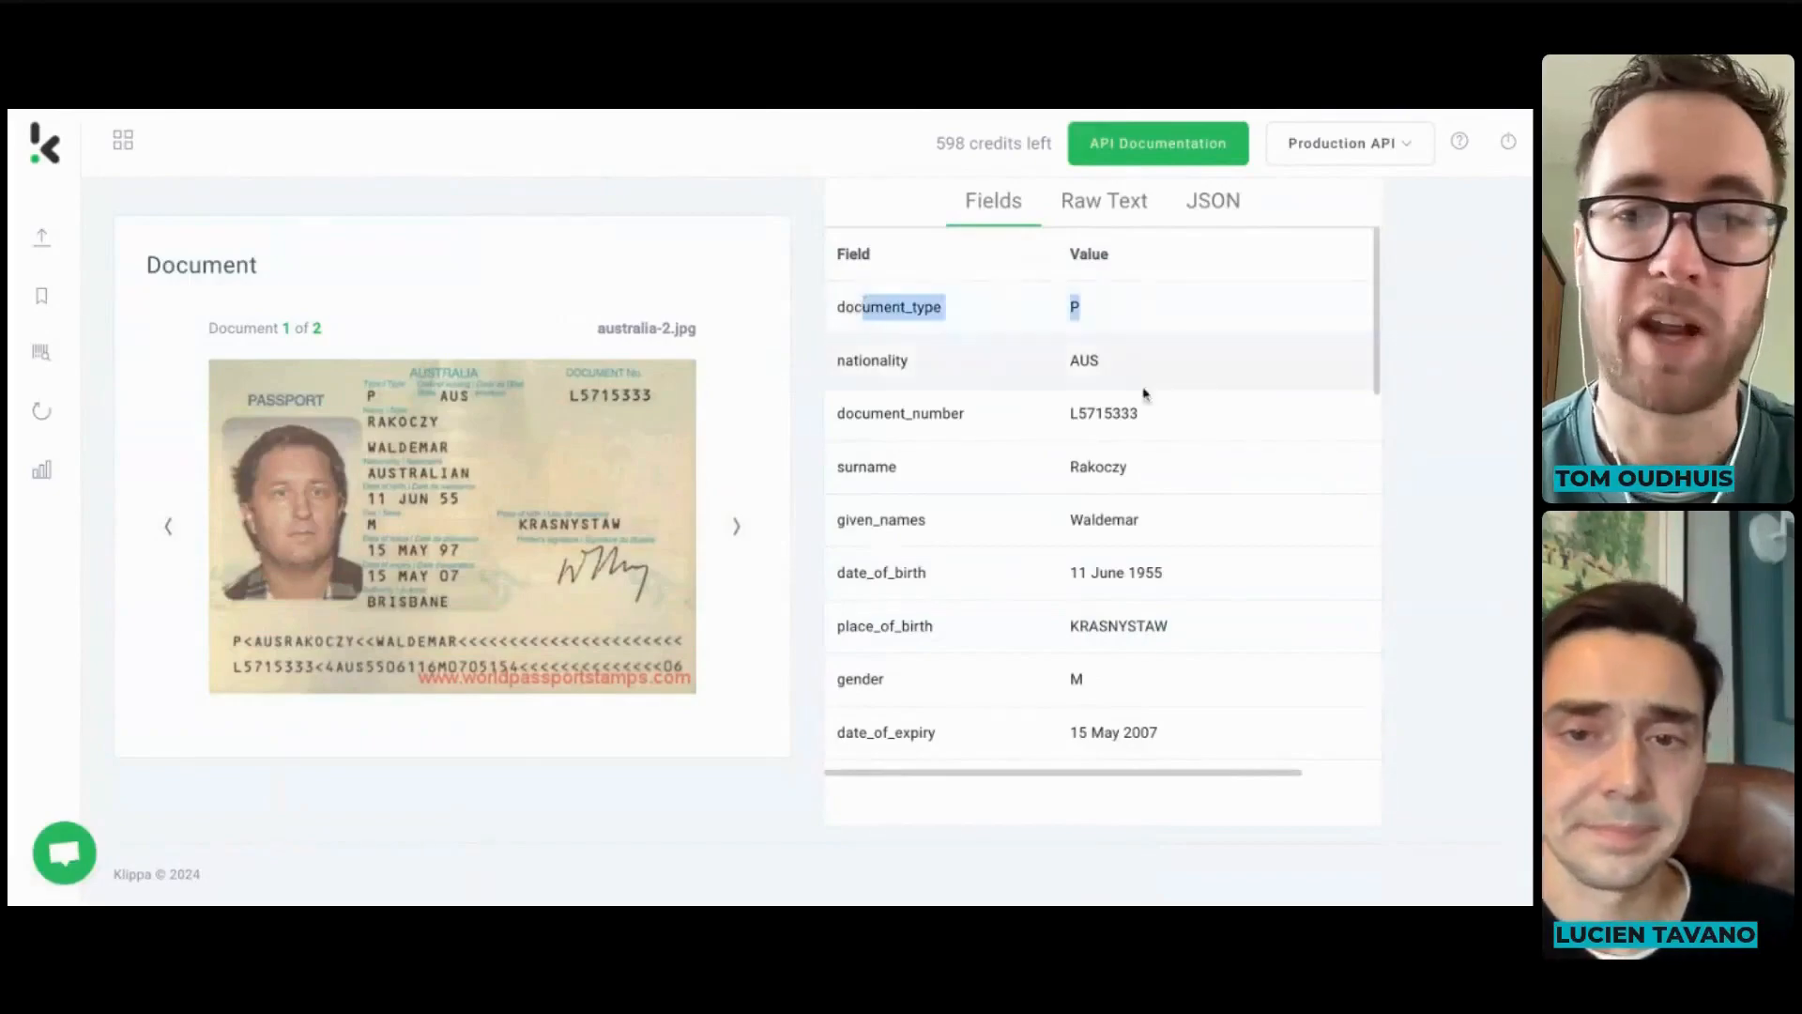
pyautogui.scroll(-1, 1137, 404)
pyautogui.scroll(-5, 1136, 416)
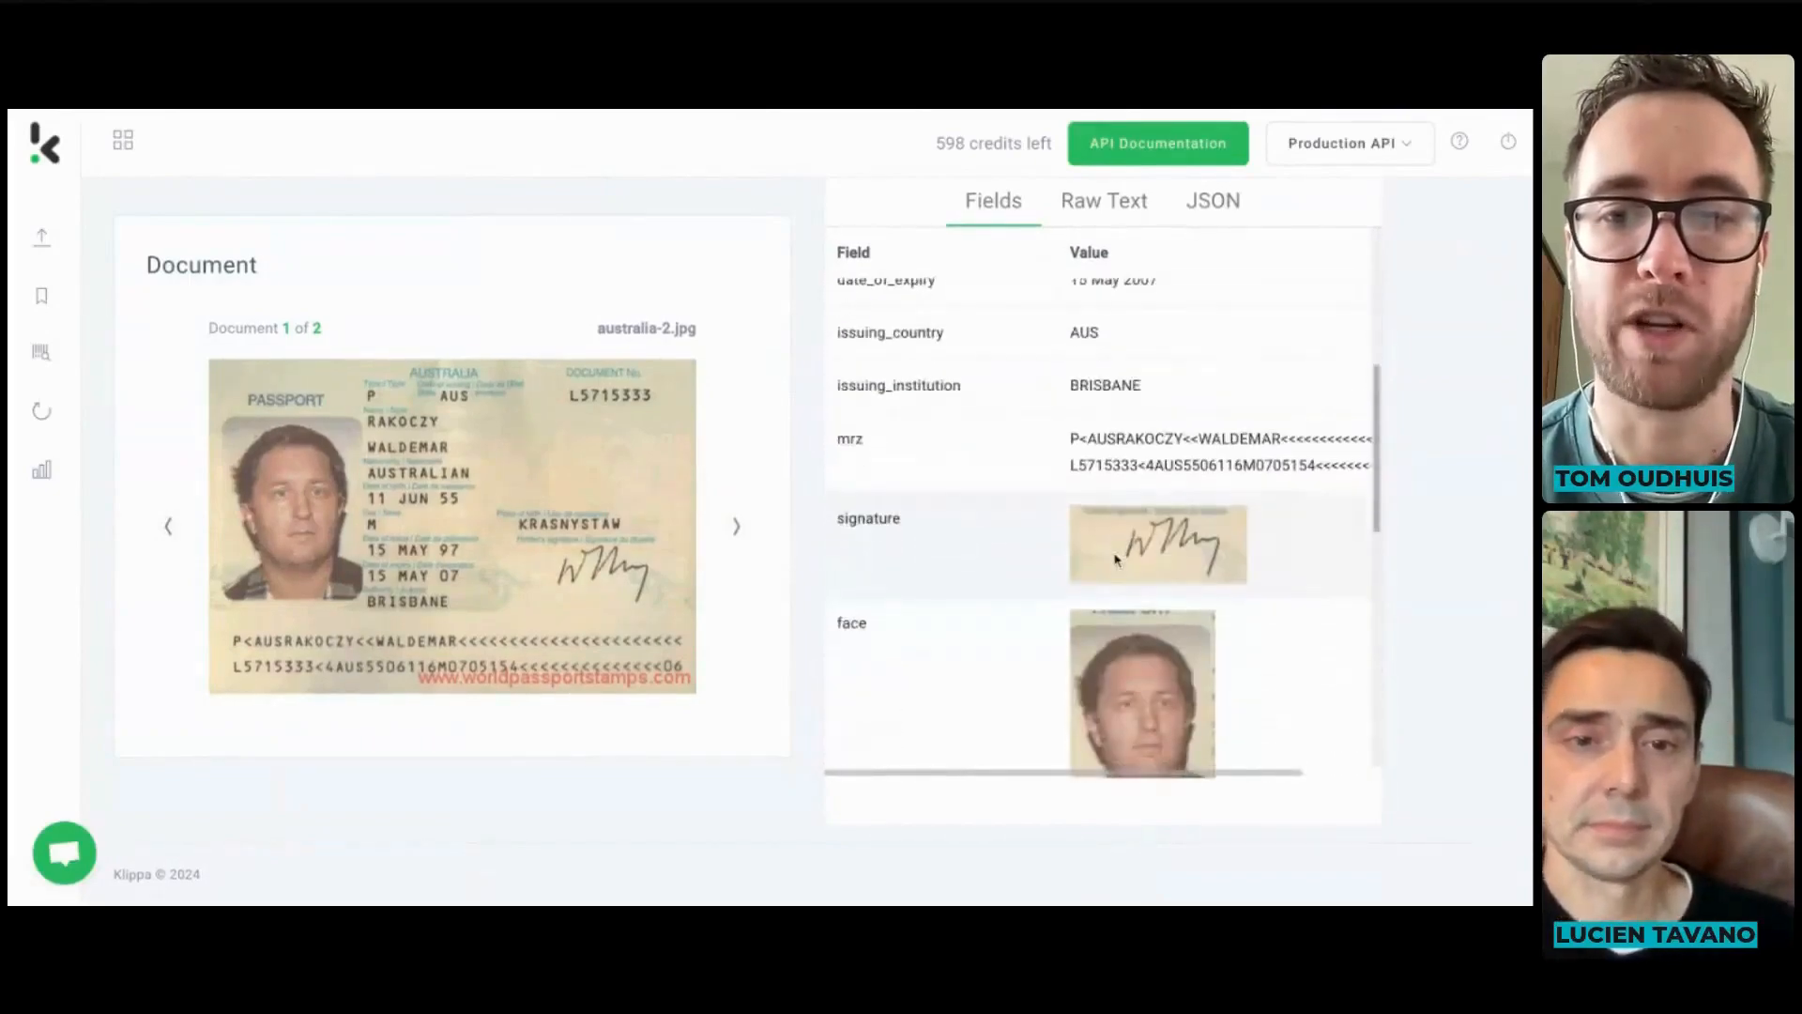
pyautogui.scroll(-7, 1115, 560)
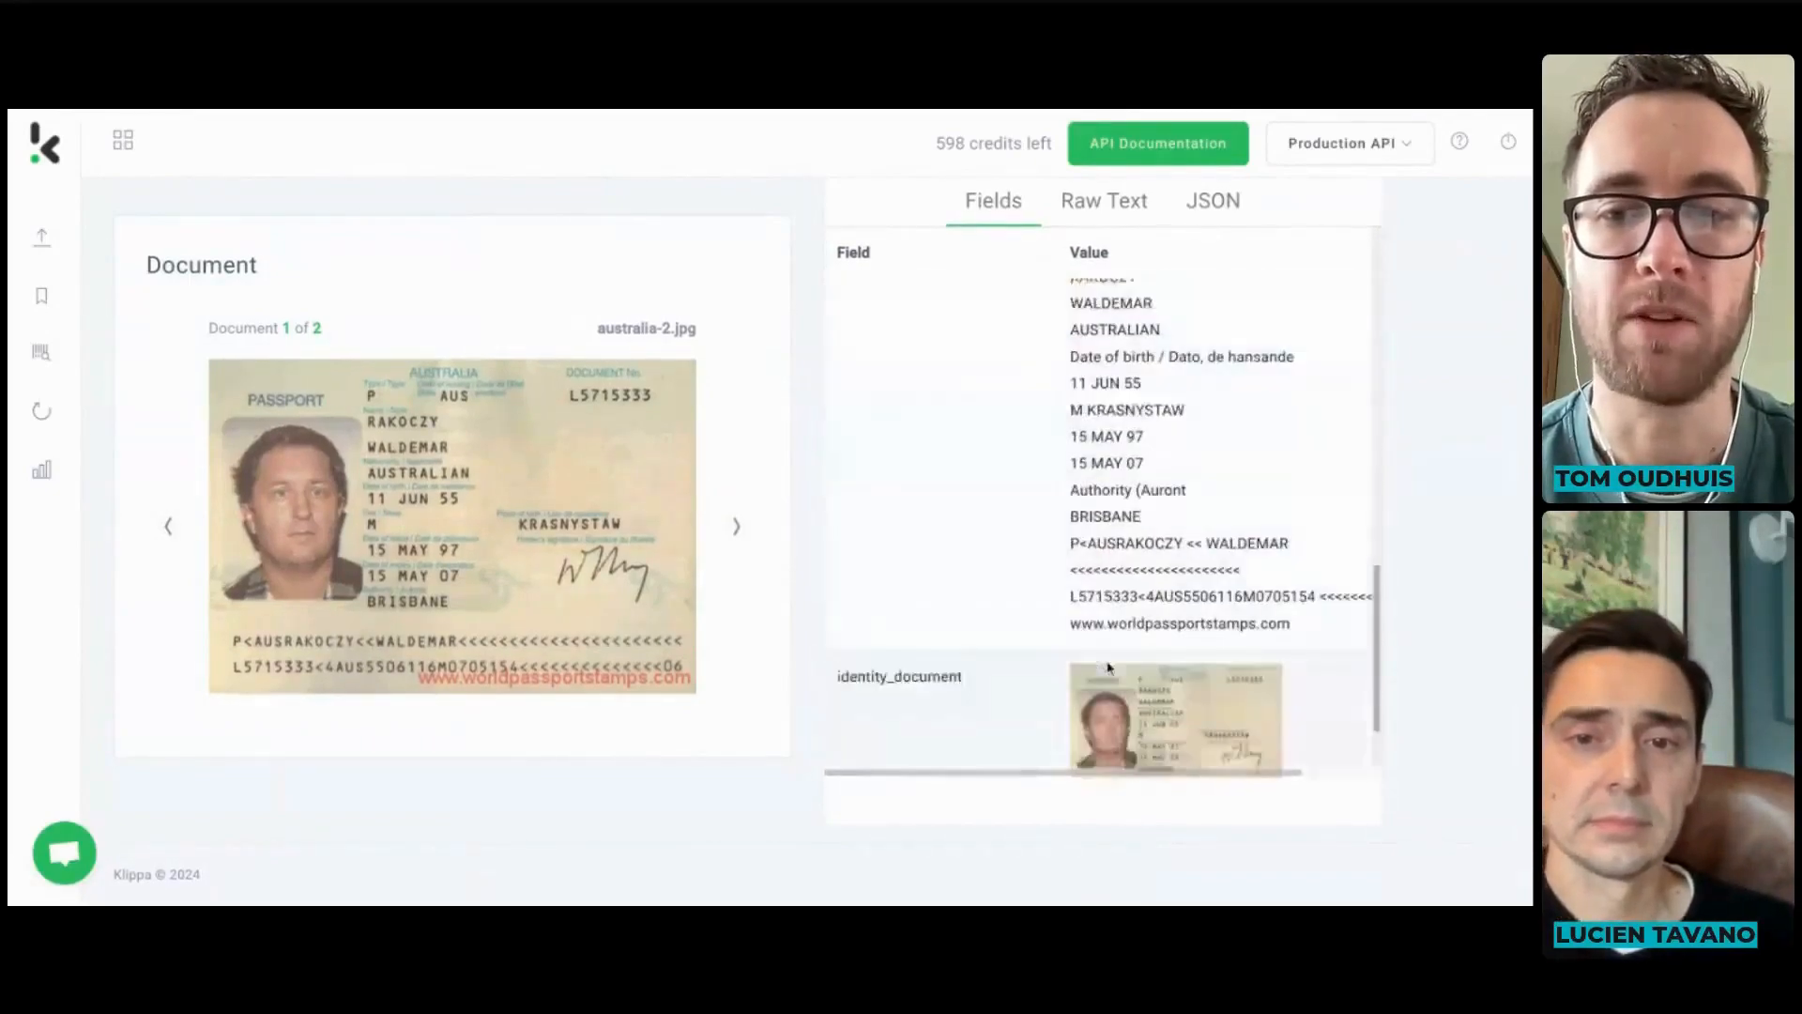
# - Examine the passport's JSON output, including each field's value, source and confidence, down to the issuing institution
pyautogui.click(1207, 200)
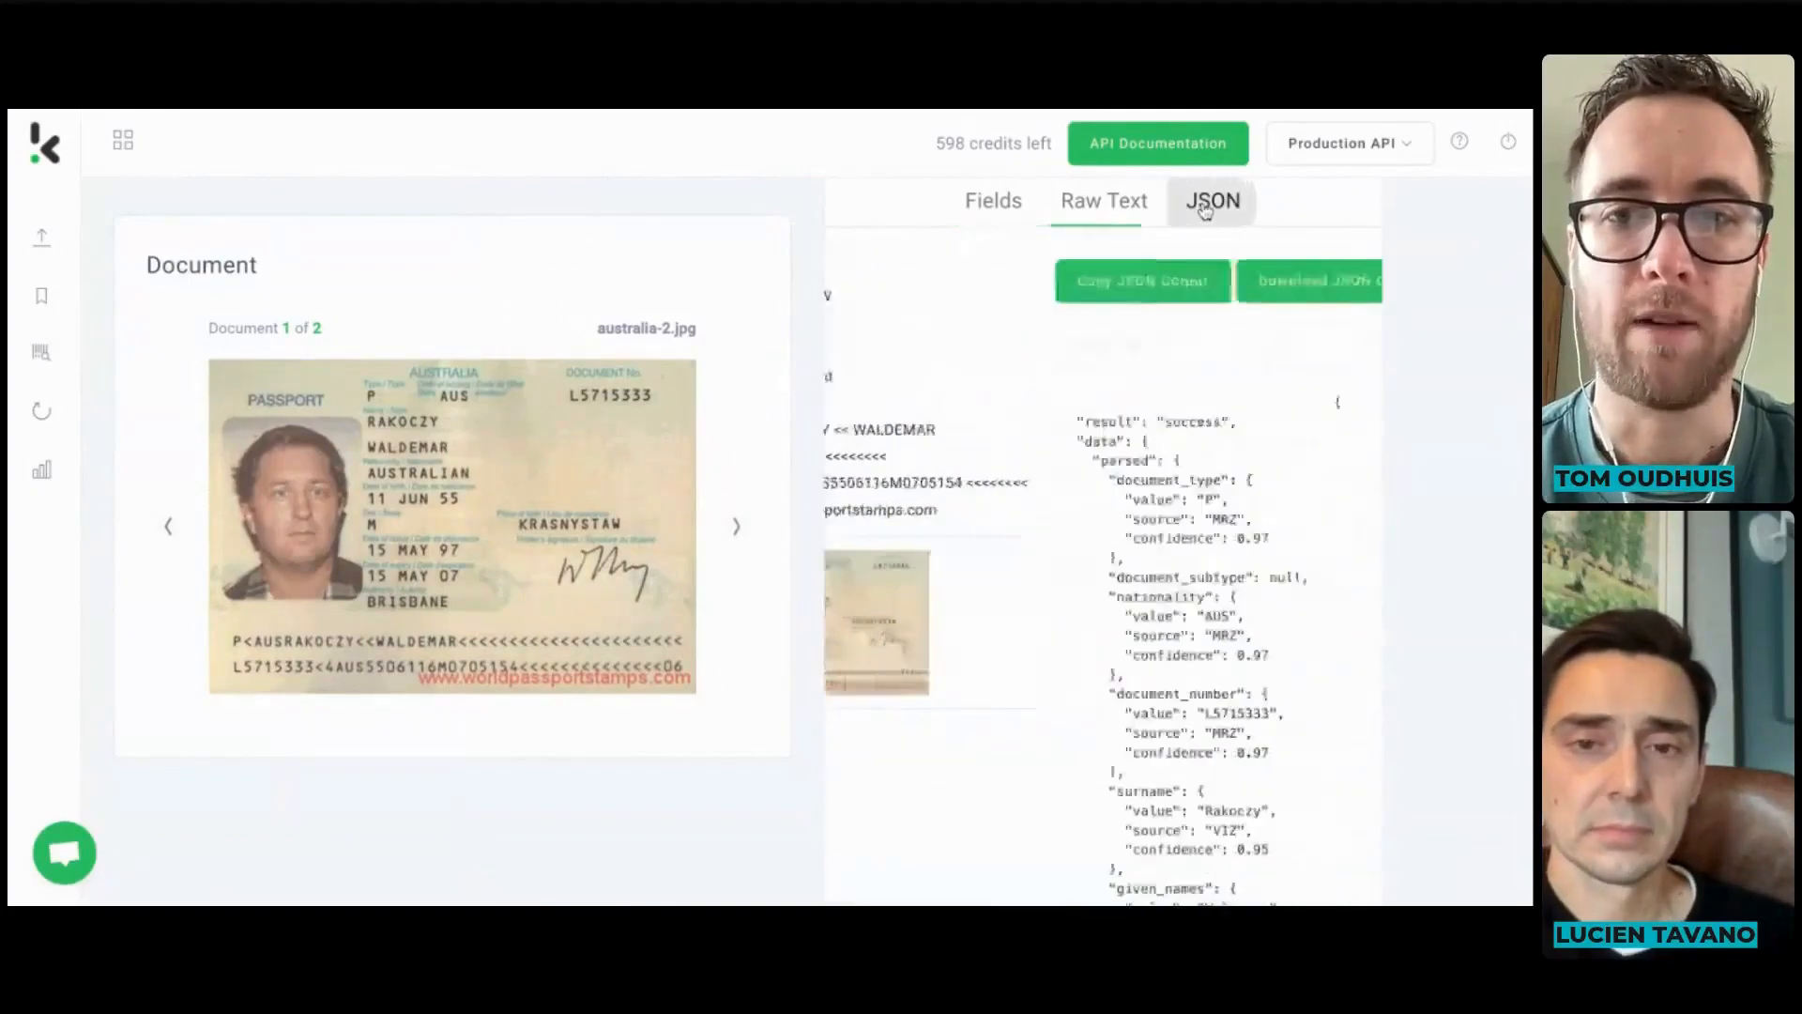
pyautogui.scroll(-2, 950, 539)
pyautogui.moveTo(1008, 377); pyautogui.dragTo(1103, 749)
pyautogui.click(1102, 748)
pyautogui.scroll(-7, 1102, 751)
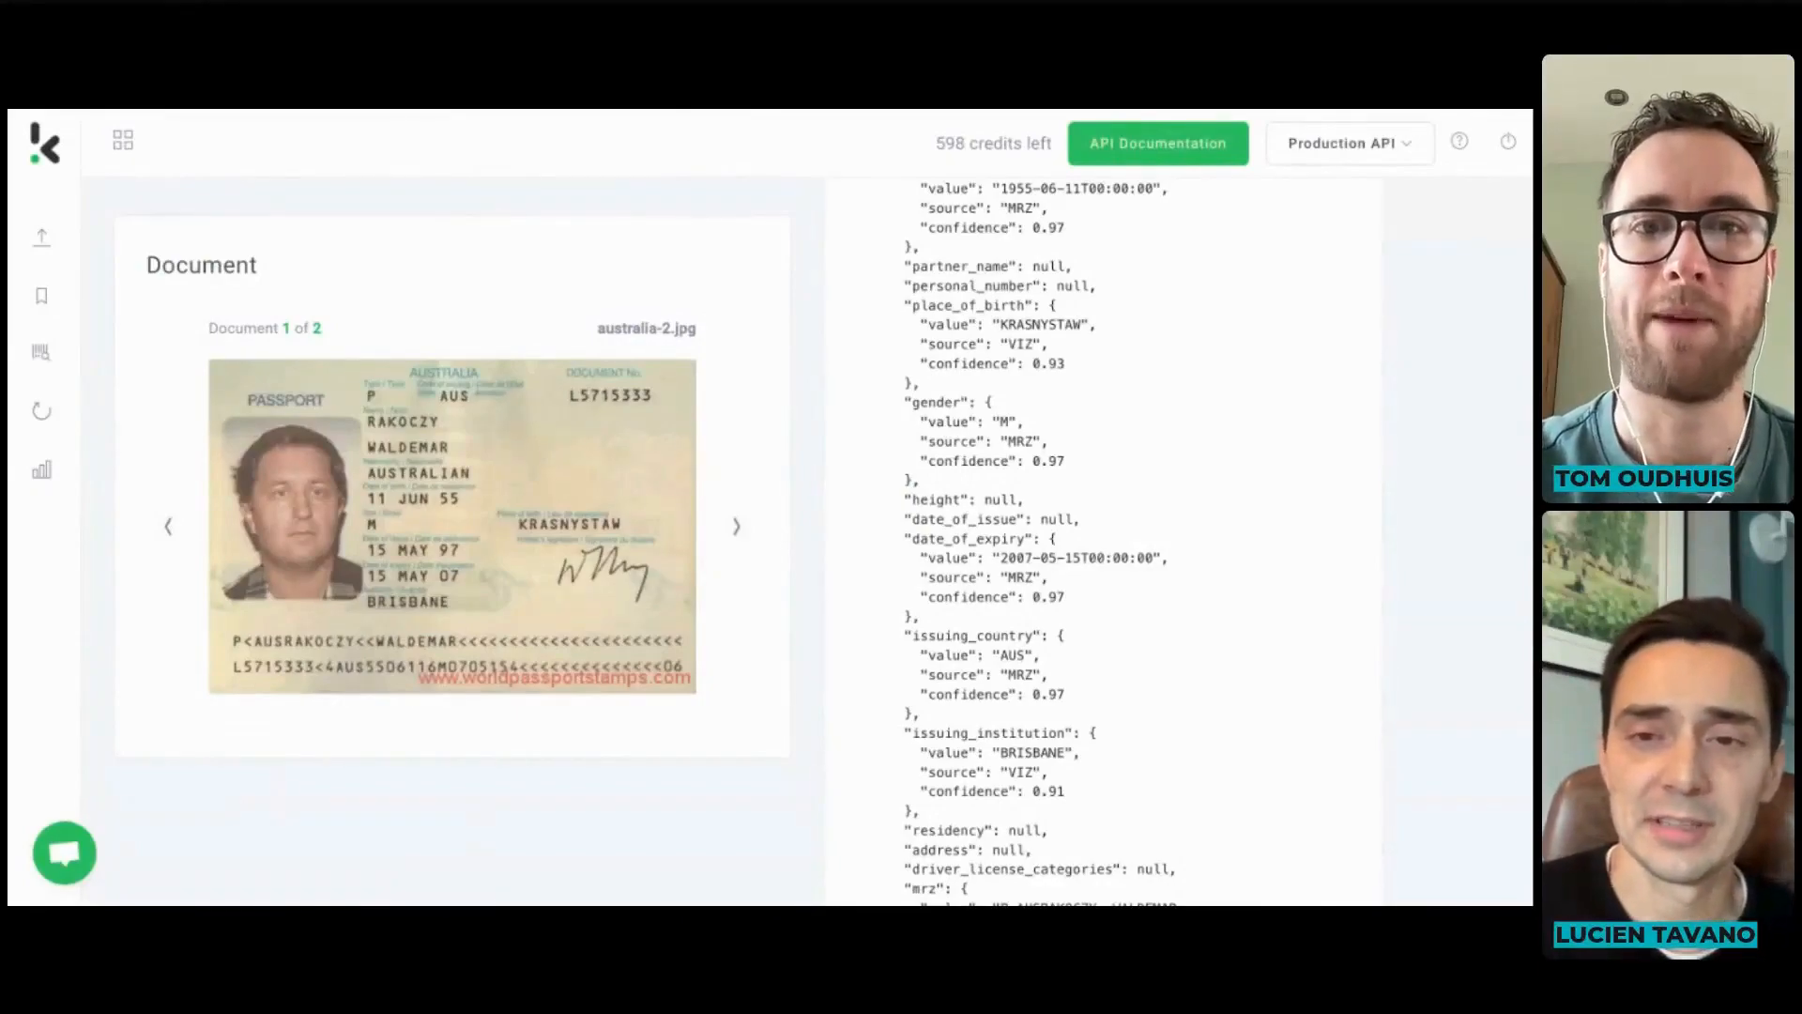
# - Switch to the DocHorizon platform, view the billing accounts and payment plans, and return to the dashboard
pyautogui.hotkey('ctrl', 'Tab')
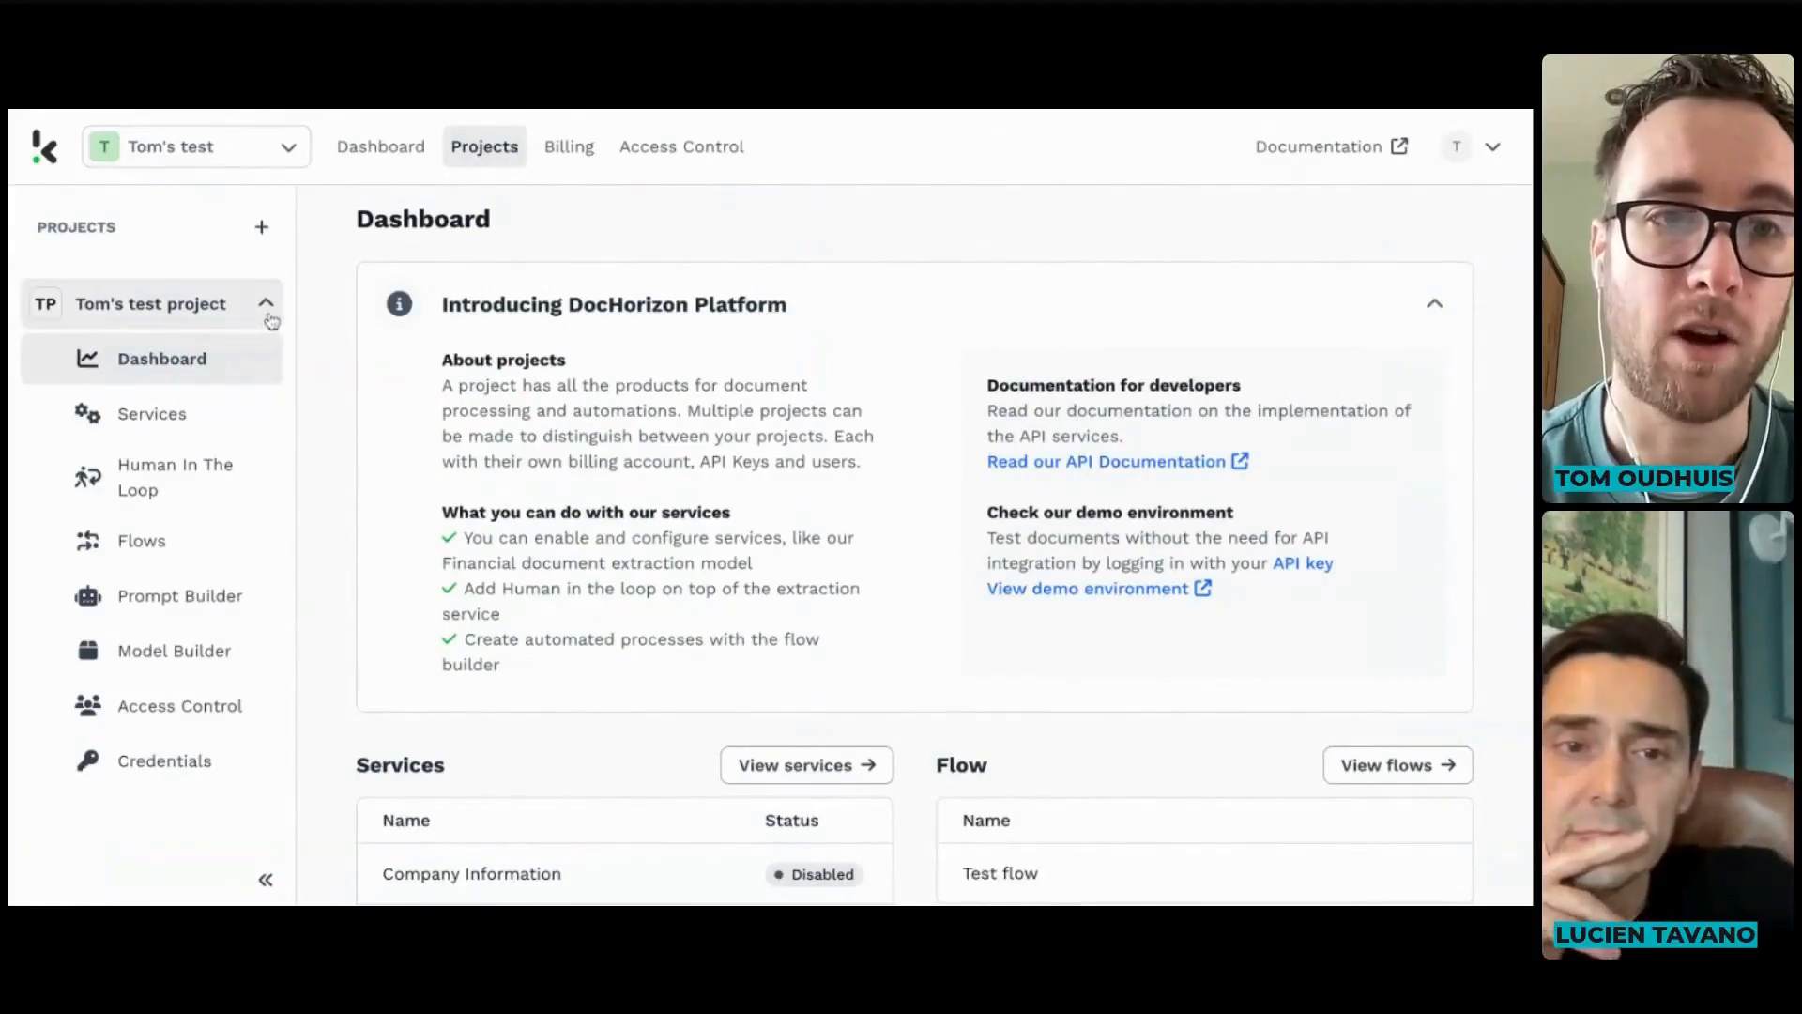
pyautogui.click(569, 146)
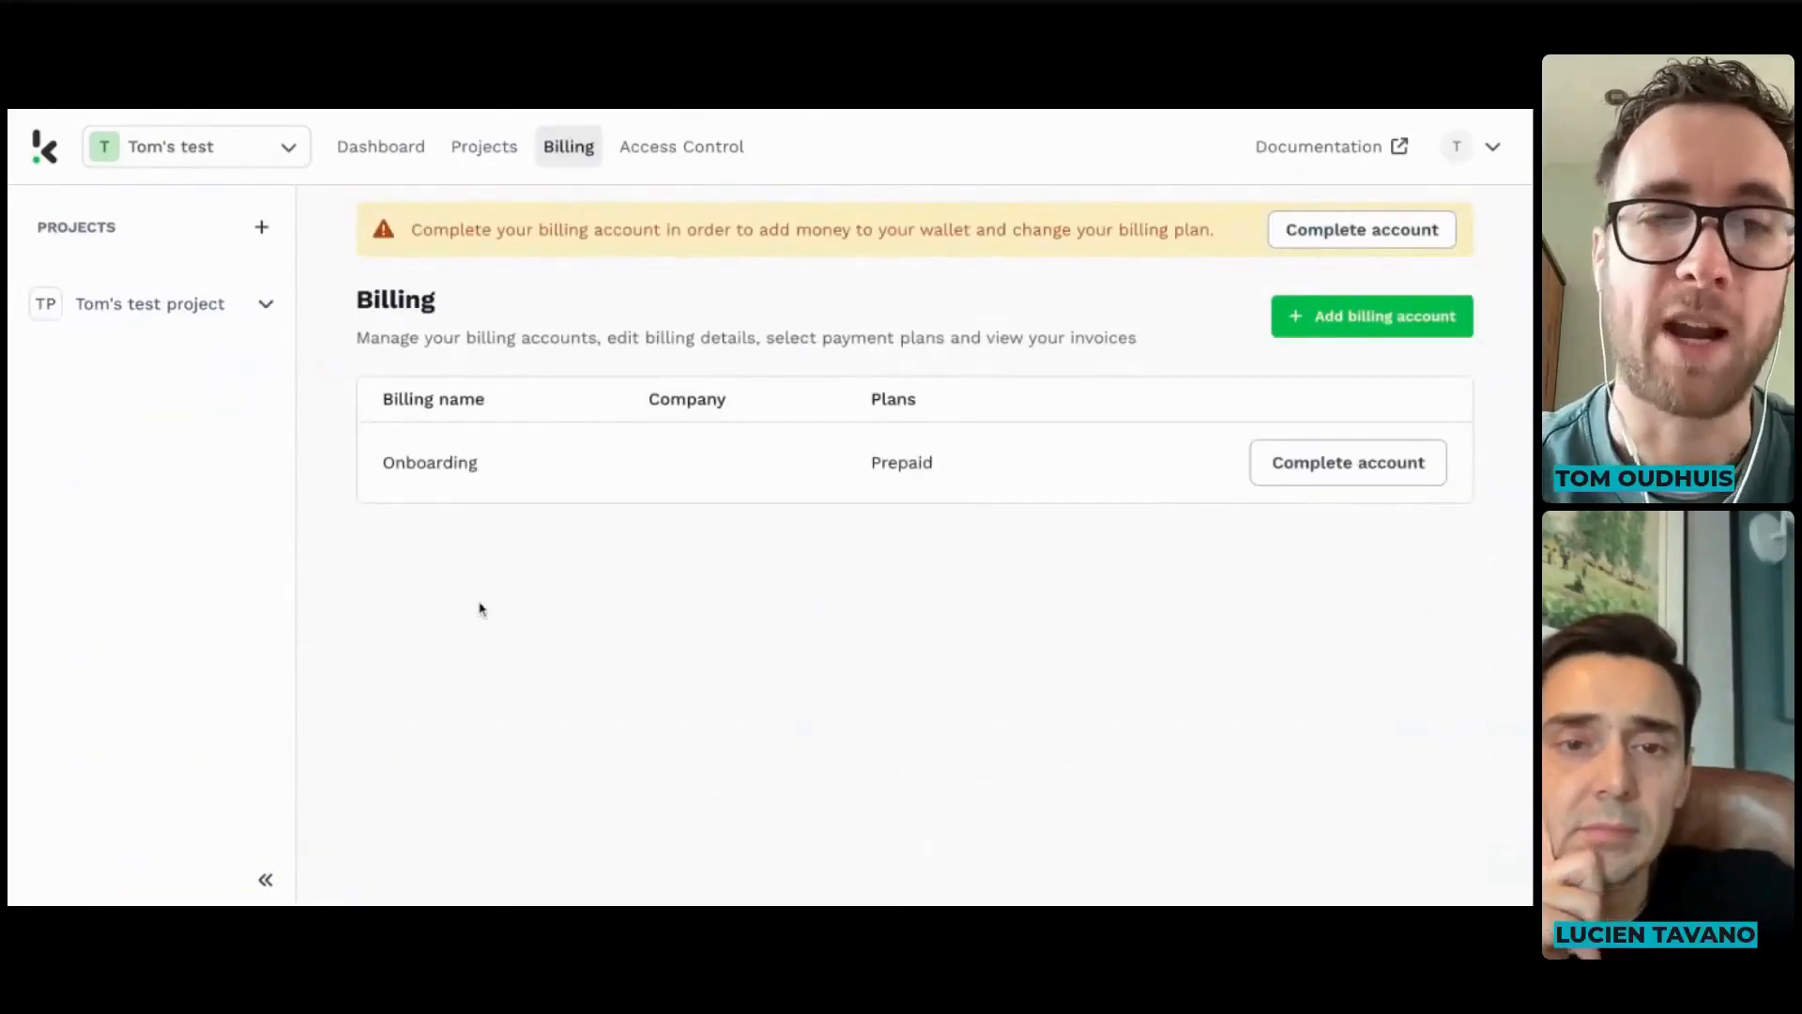
pyautogui.click(367, 161)
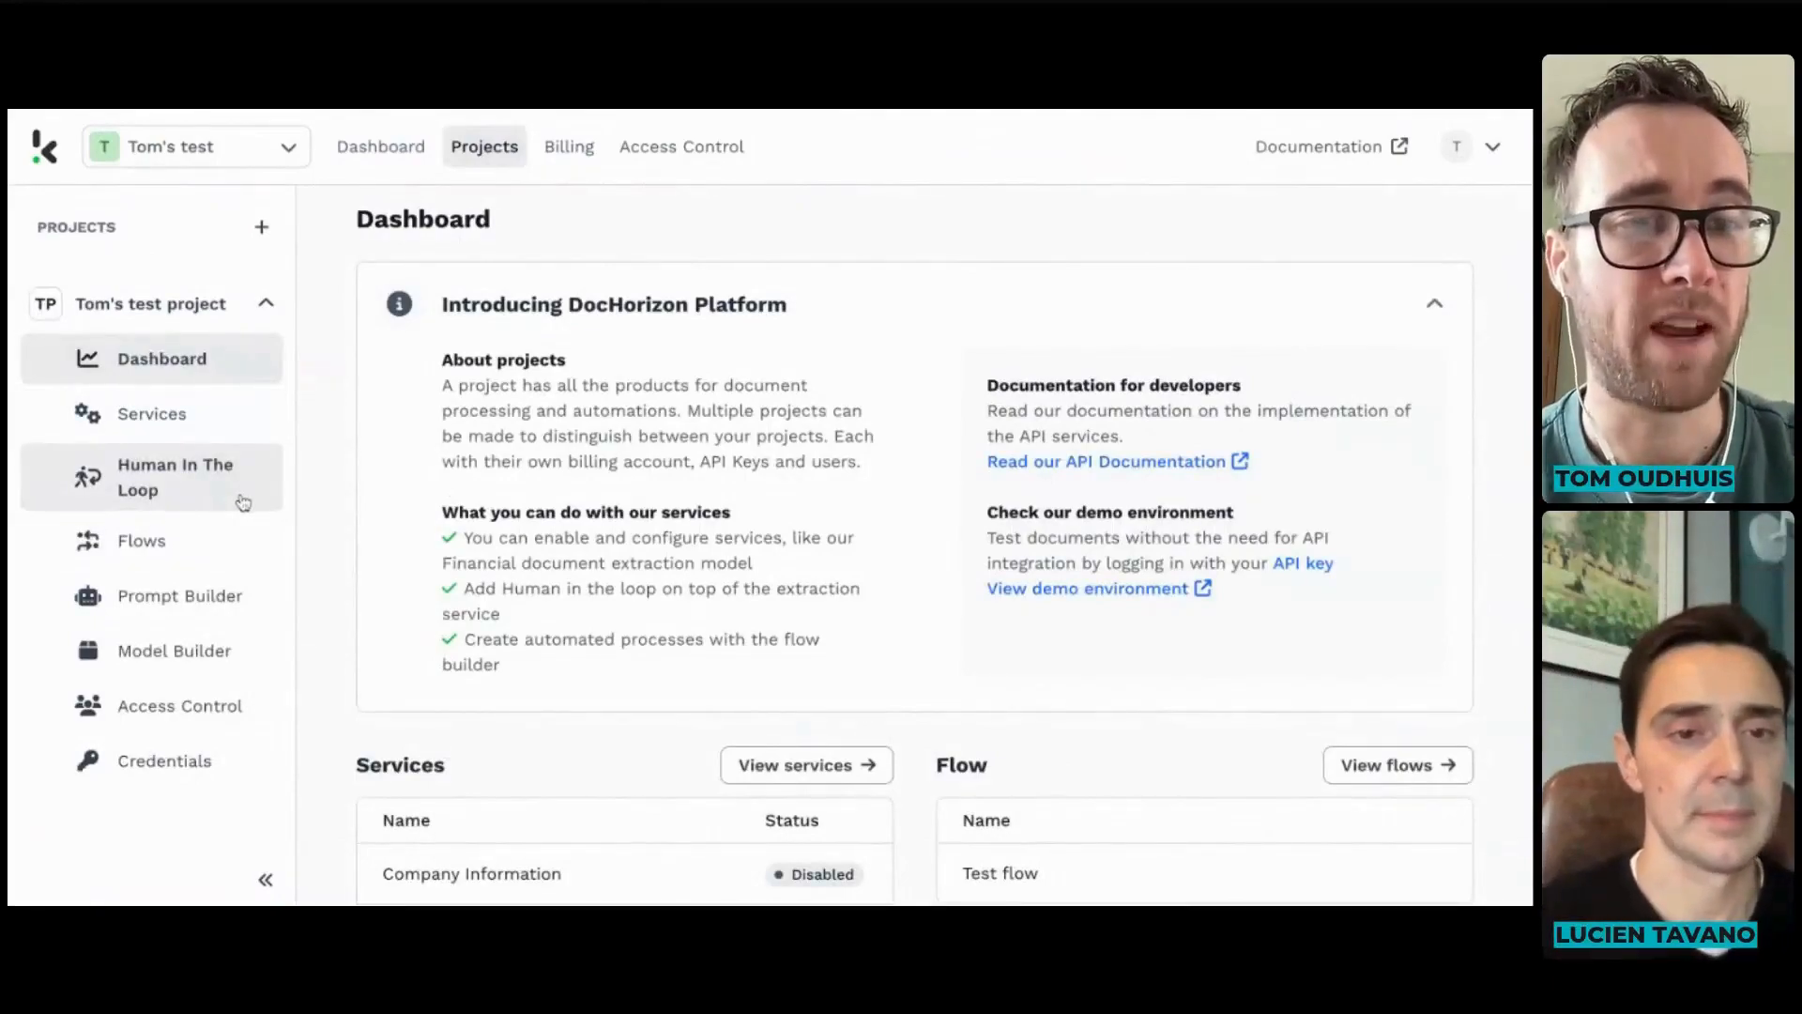
# - Open Test flow in the flow editor and examine its nodes and the available connectors down to Zoho CRM
pyautogui.click(225, 541)
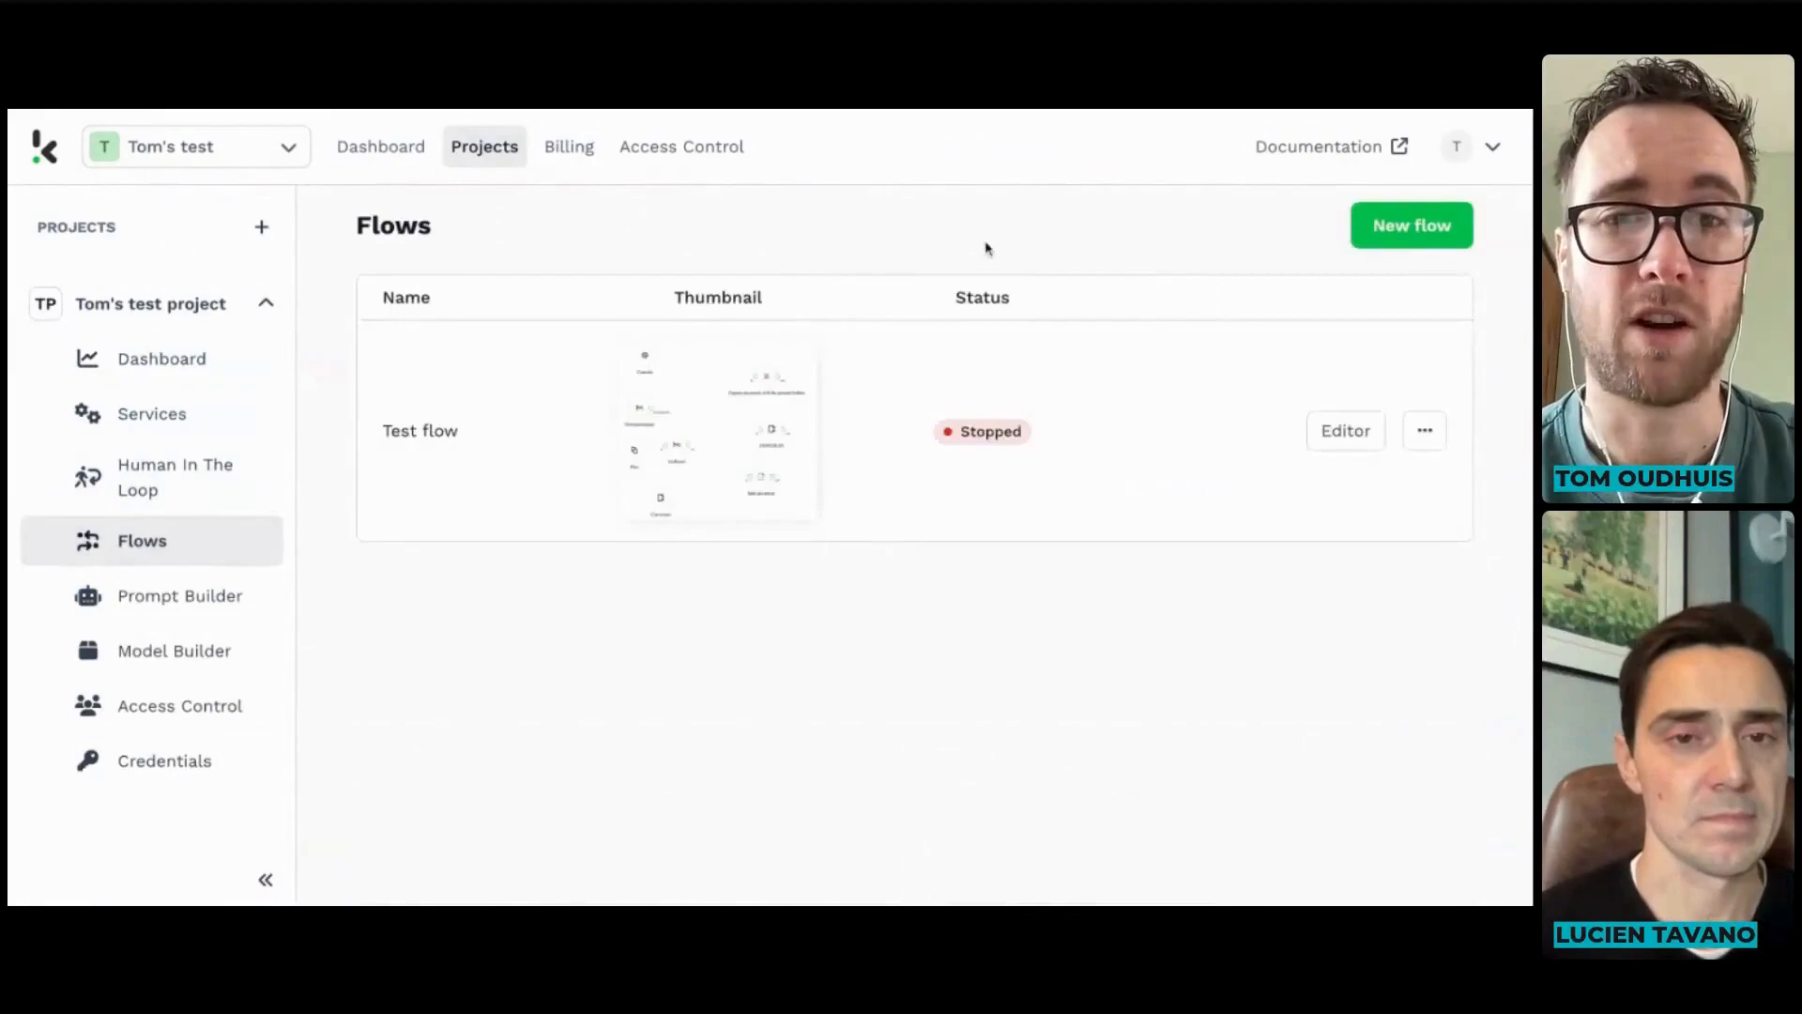
pyautogui.click(1340, 431)
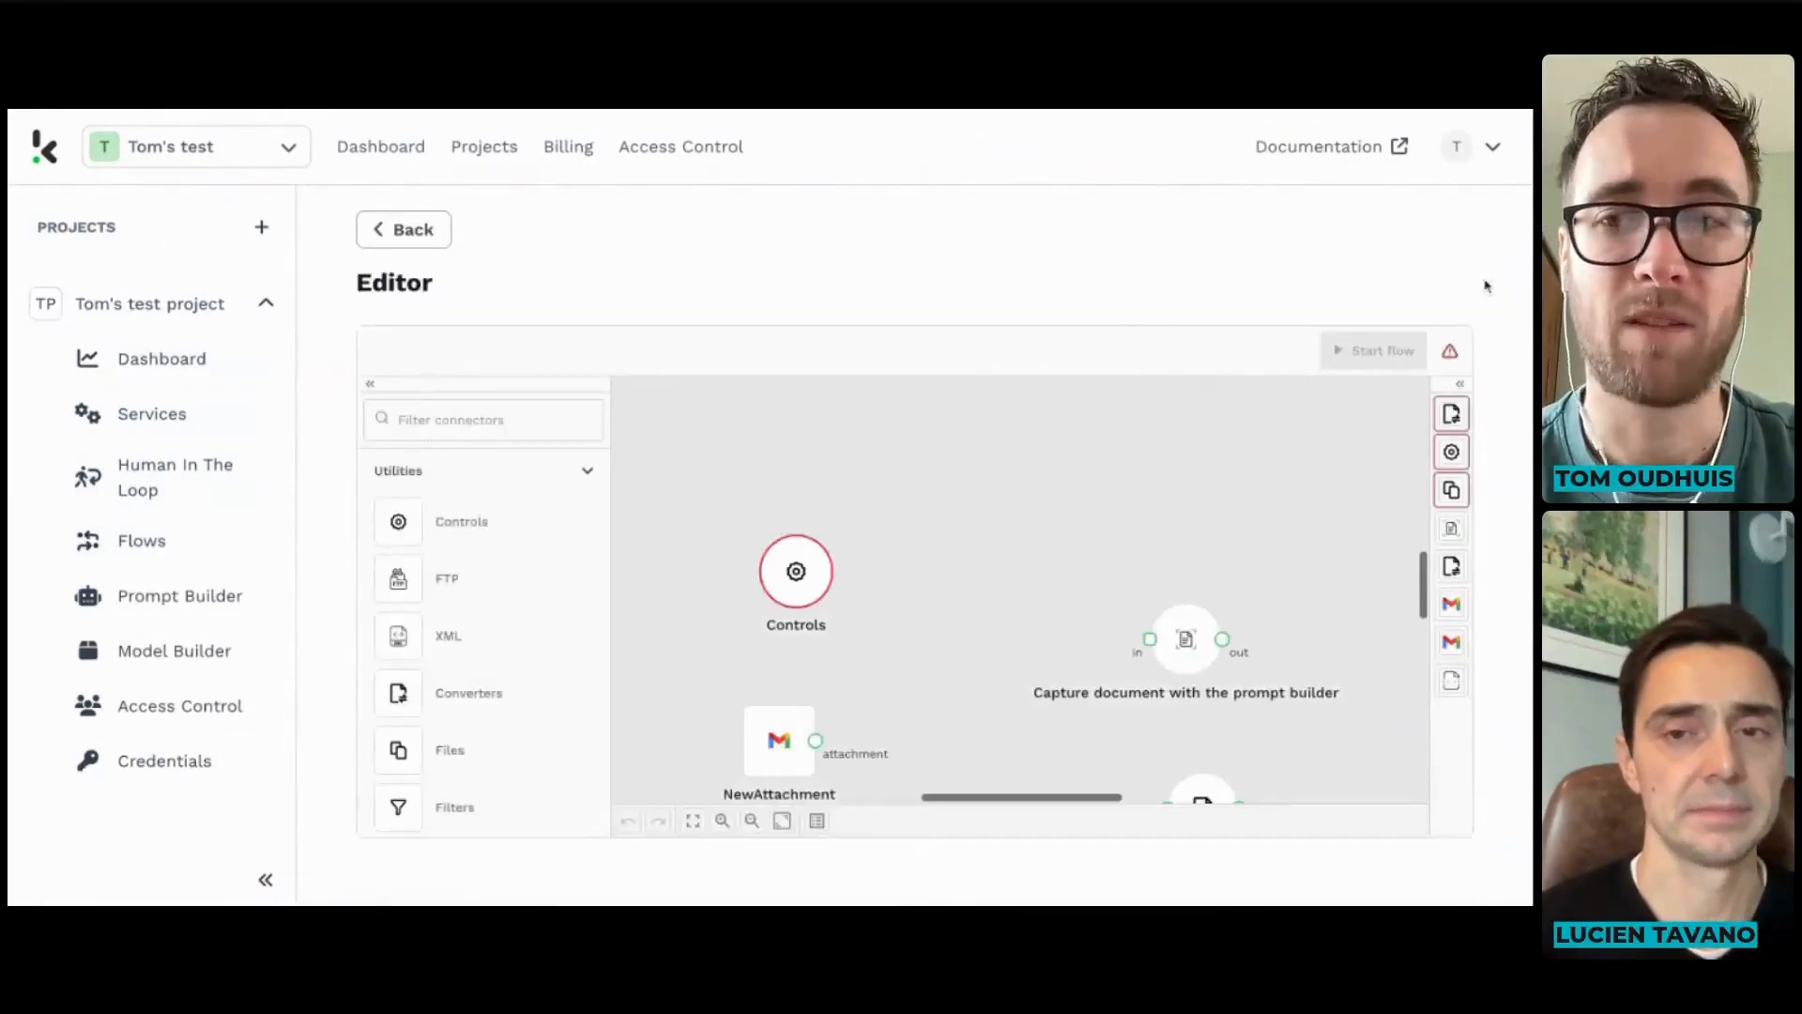
pyautogui.moveTo(1270, 555); pyautogui.dragTo(1239, 364)
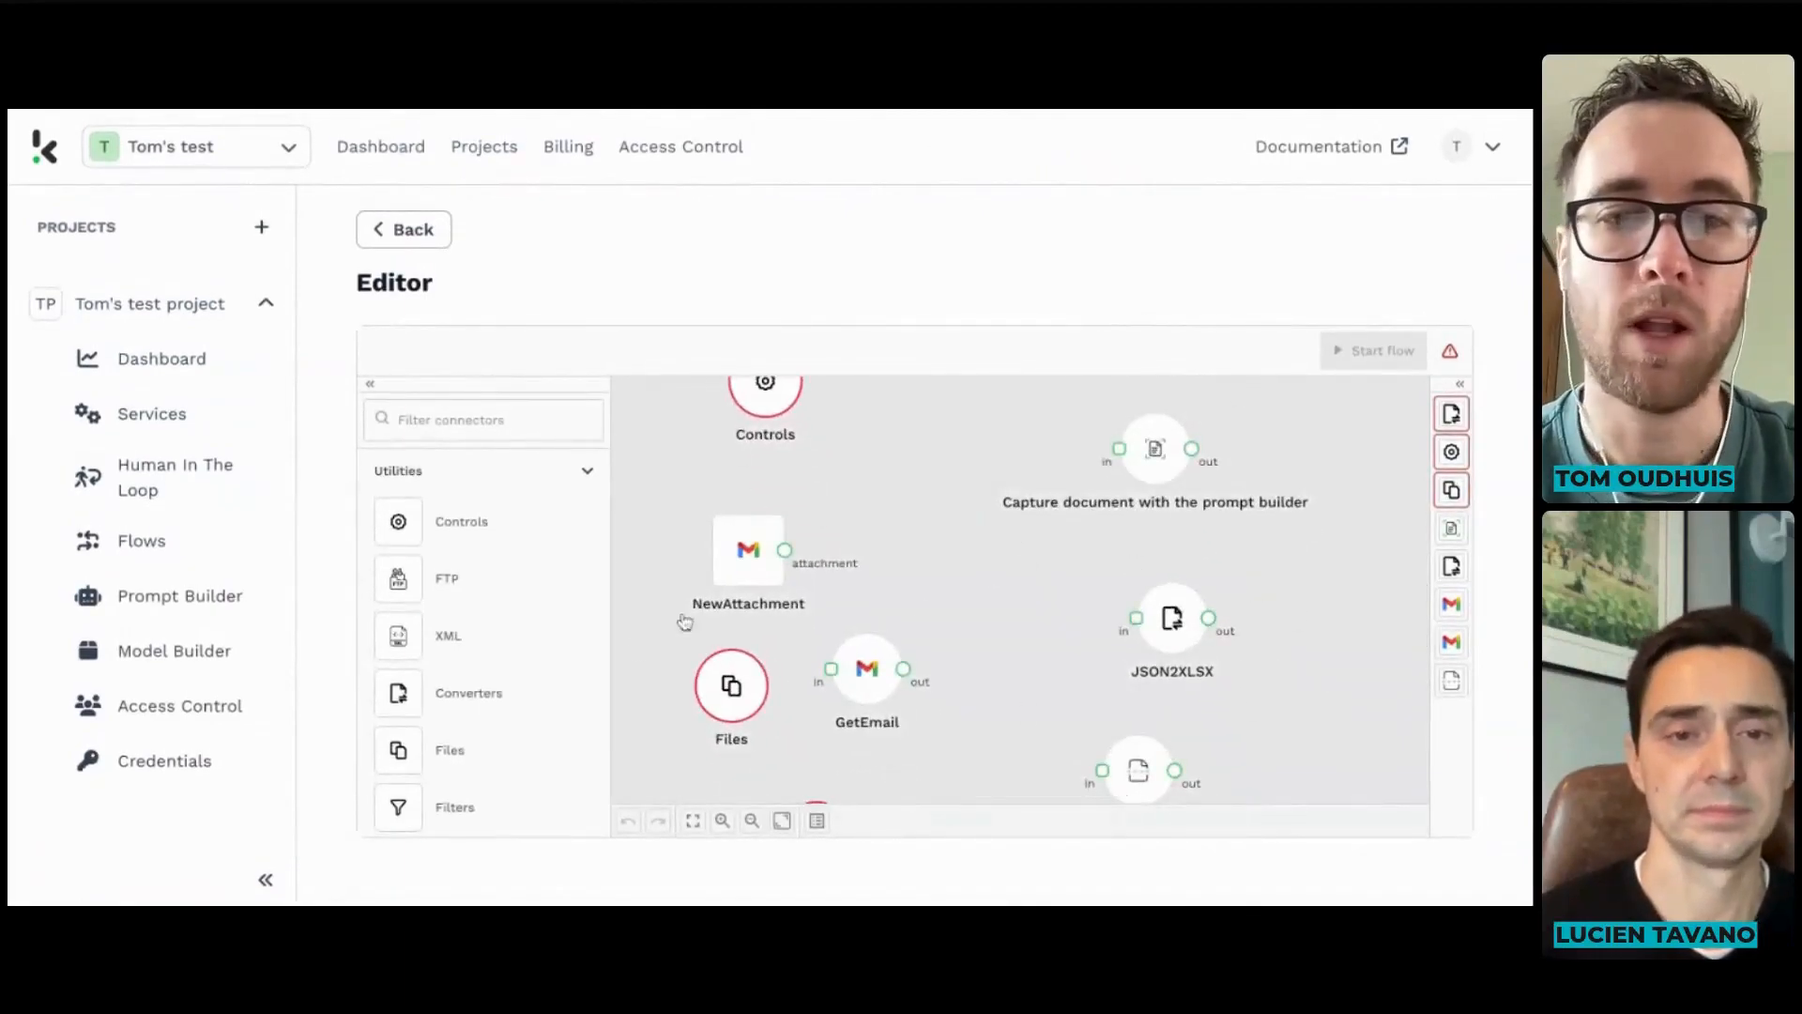
pyautogui.scroll(-10, 514, 750)
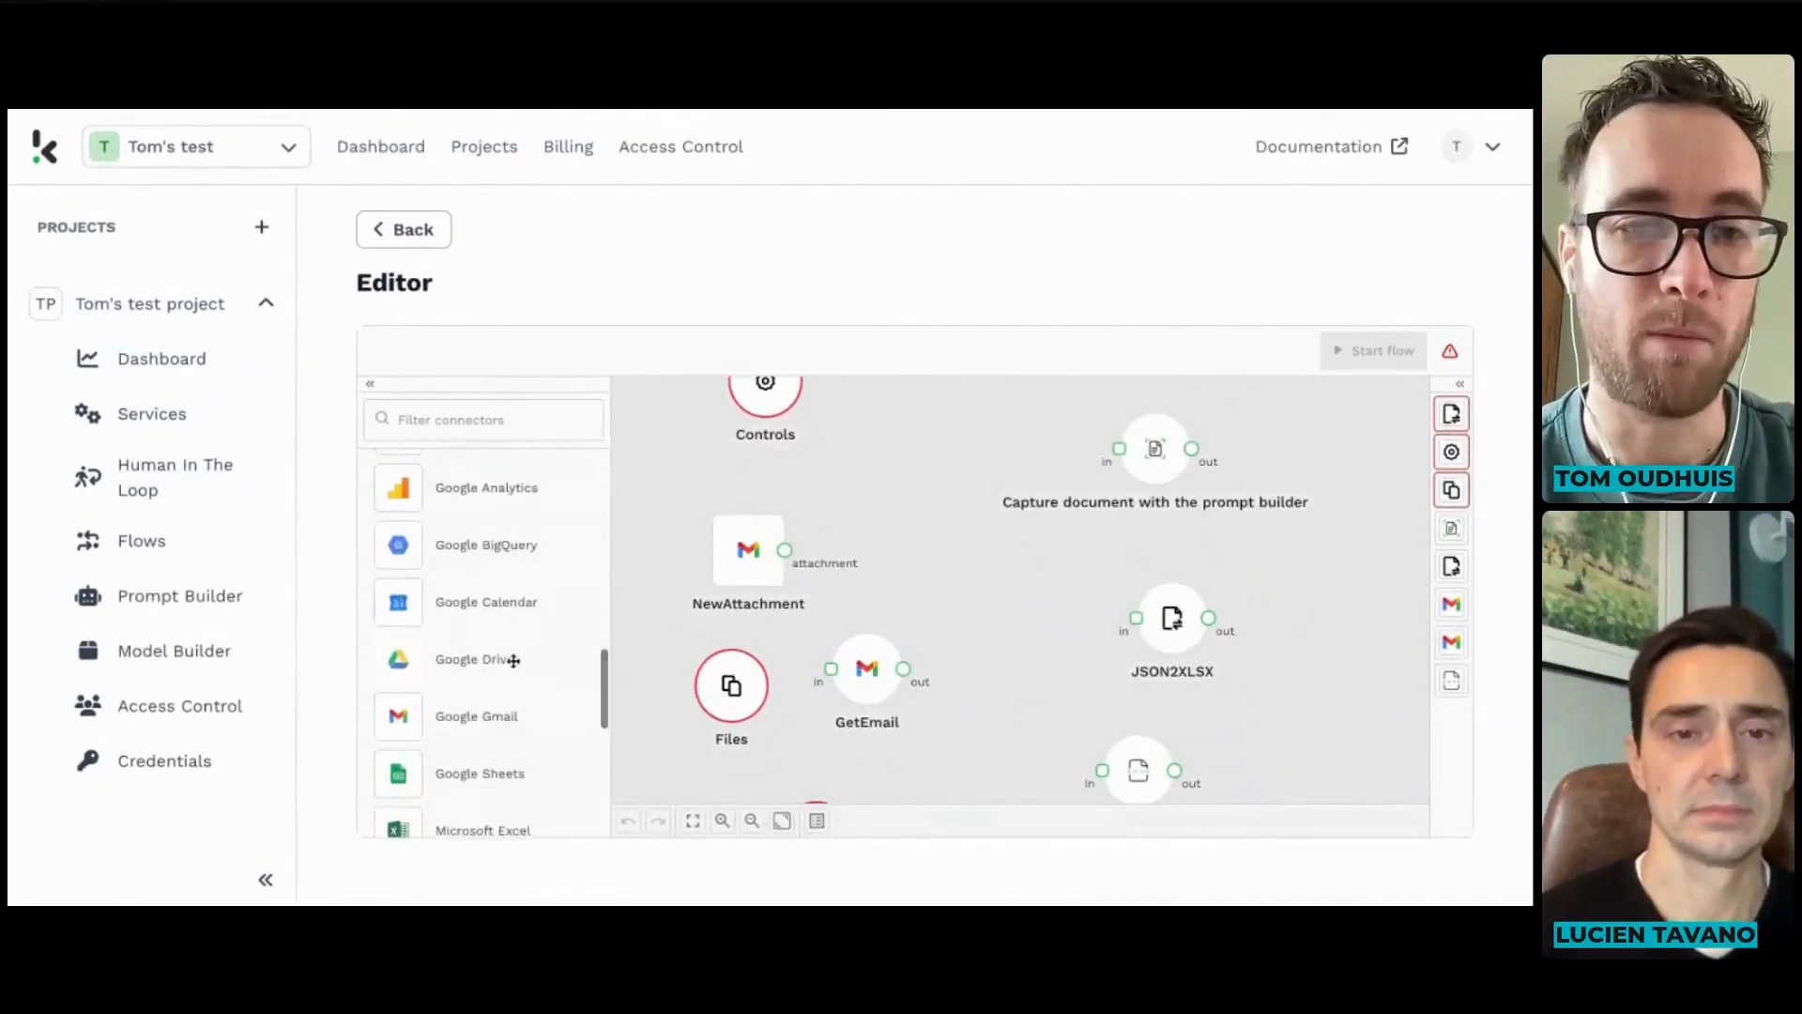
pyautogui.scroll(-5, 513, 741)
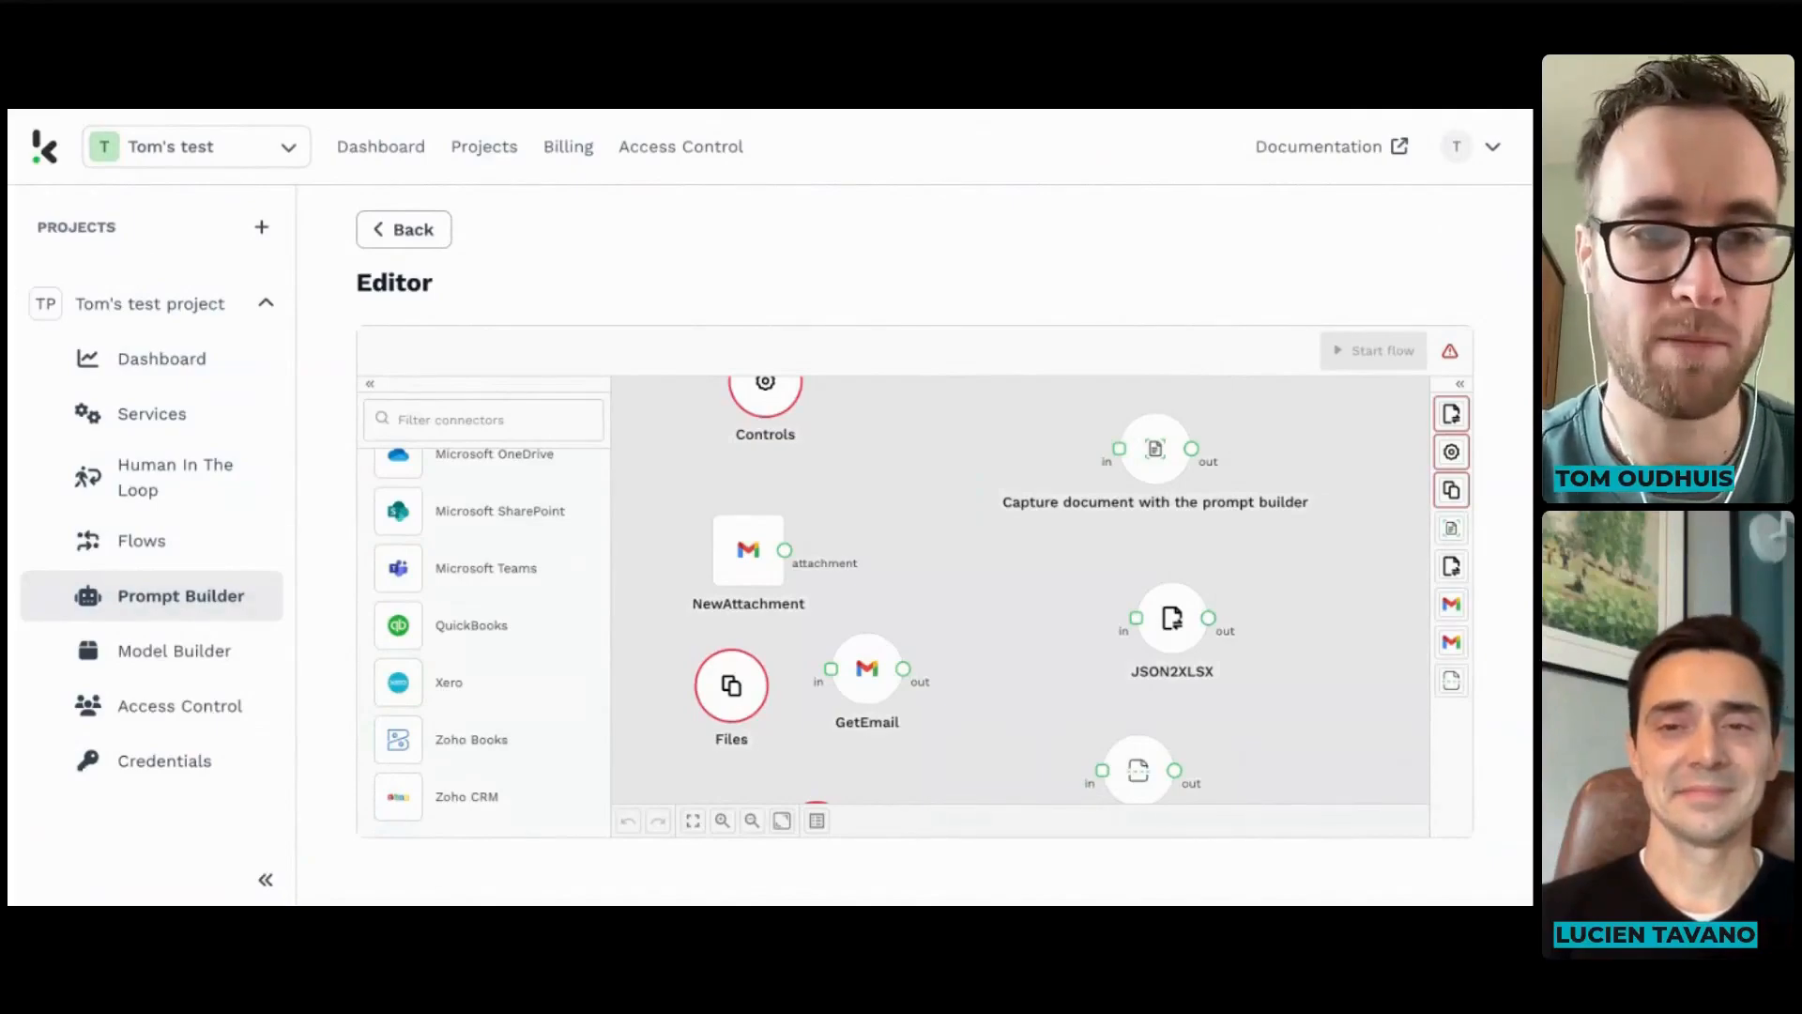
# - Find the Bill of Lading prompt in the Prompt Builder and open it in the editor
pyautogui.scroll(-5, 591, 408)
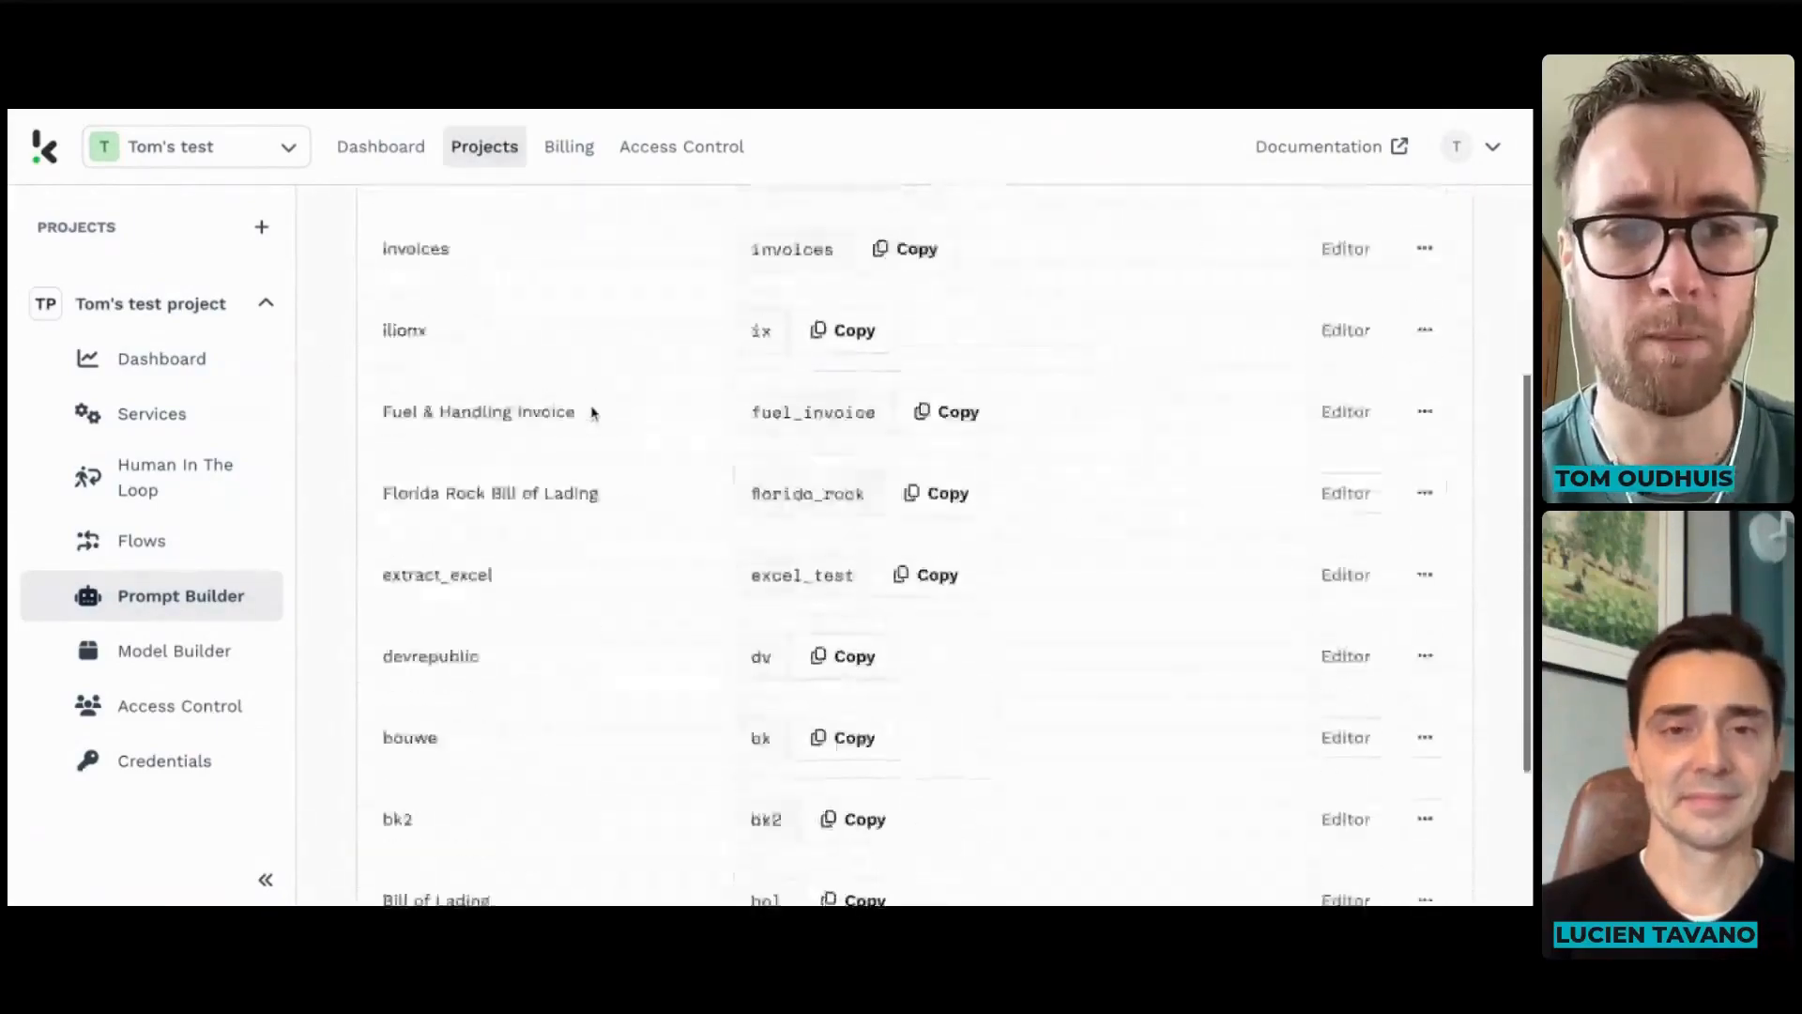
pyautogui.scroll(-3, 591, 411)
pyautogui.click(1330, 639)
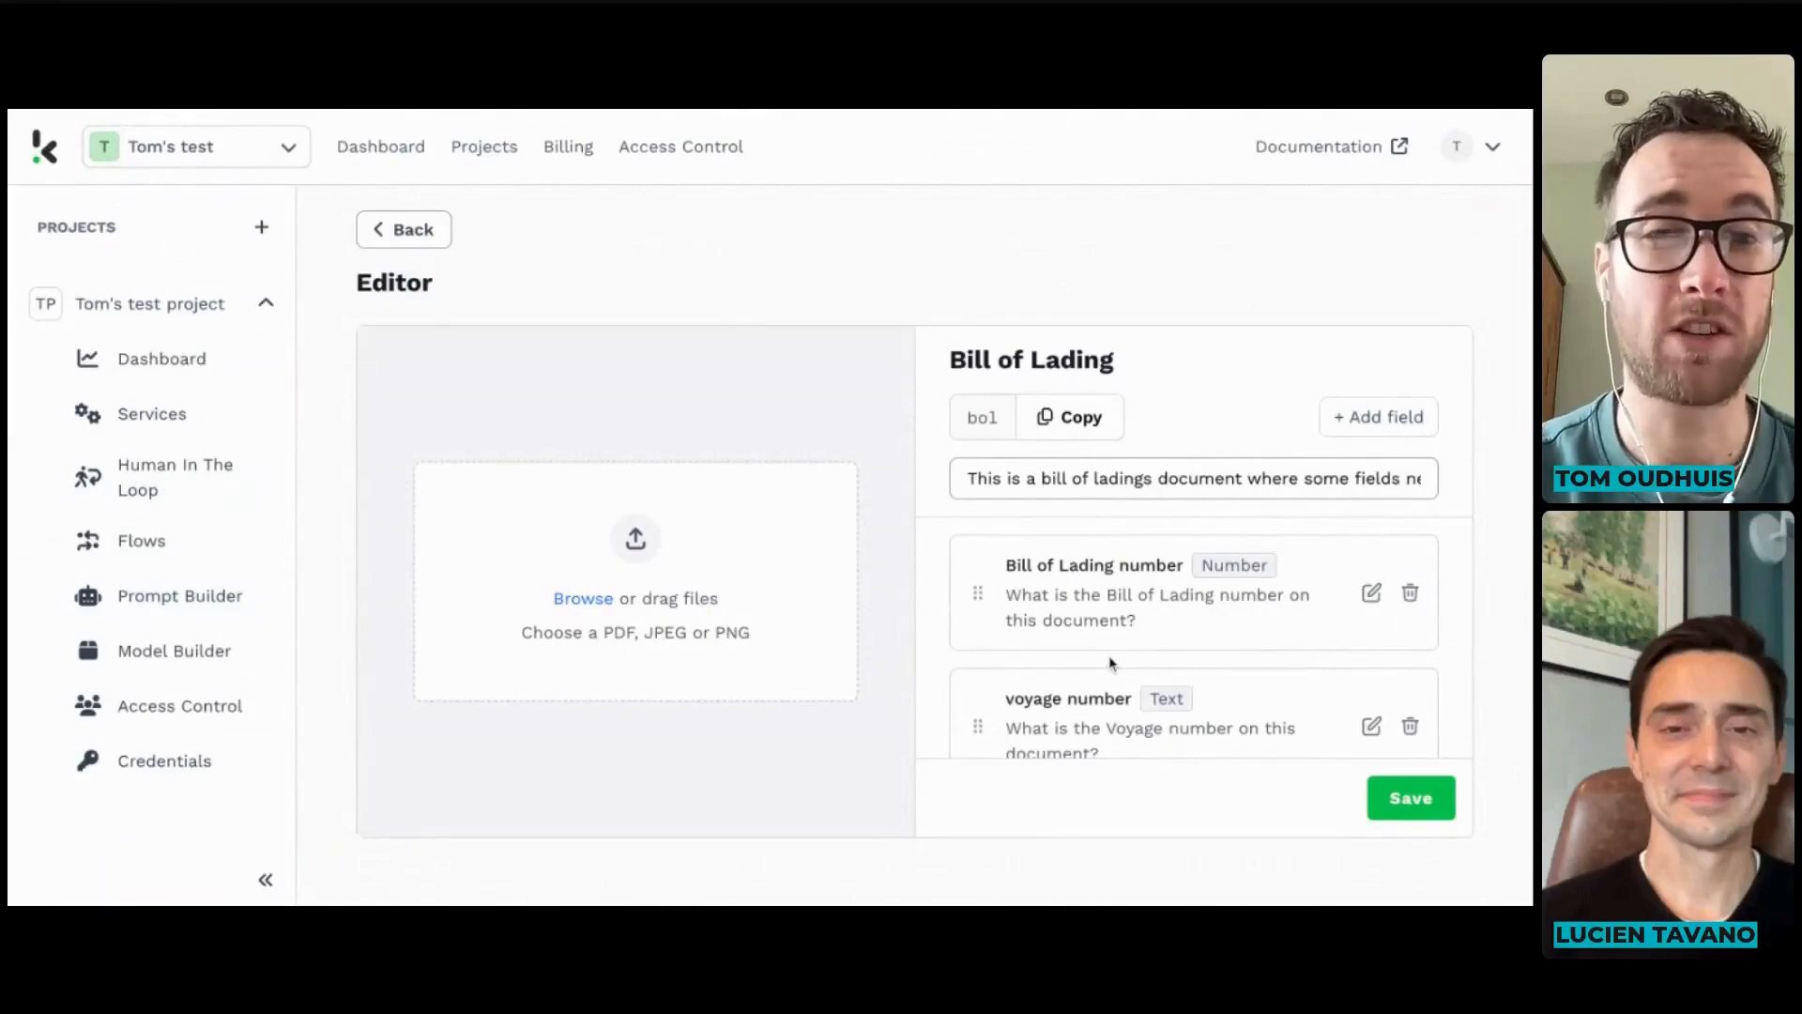
# - Examine the Bill of Lading prompt's title and field questions, from Bill of Lading number to Port of Lading
pyautogui.scroll(-2, 1112, 663)
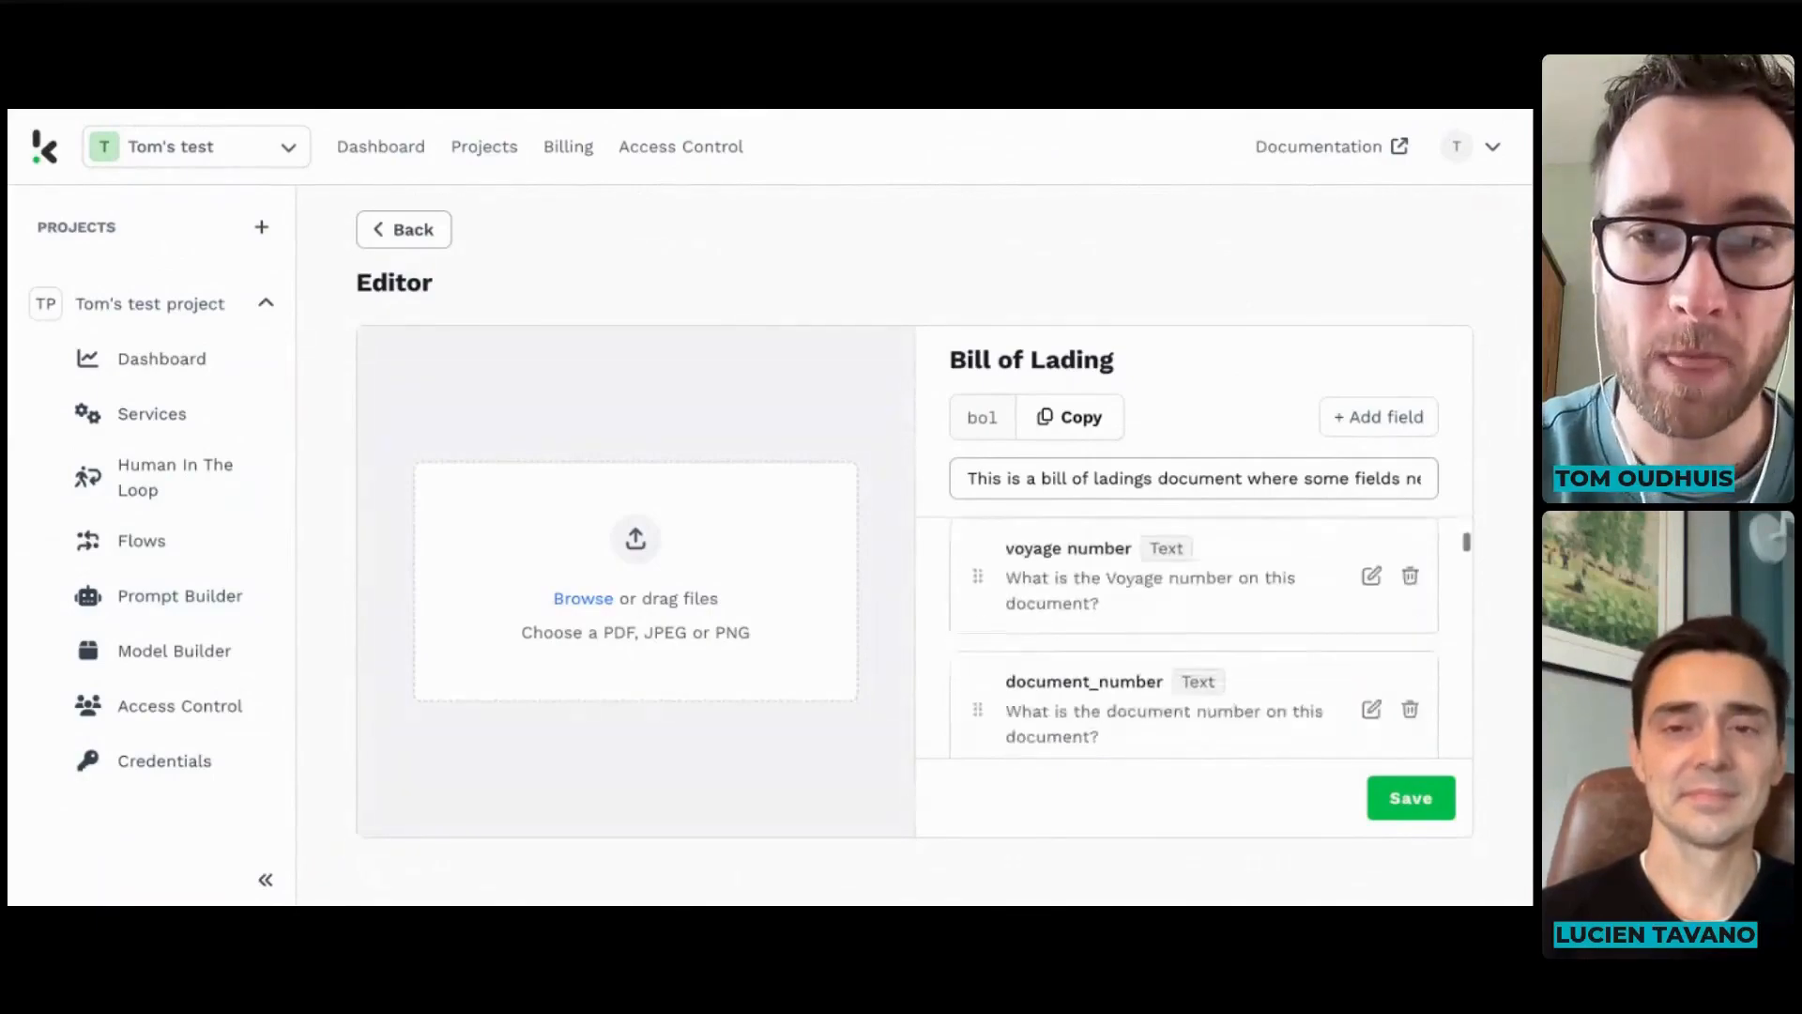
pyautogui.scroll(2, 1111, 662)
pyautogui.moveTo(951, 360); pyautogui.dragTo(1061, 361)
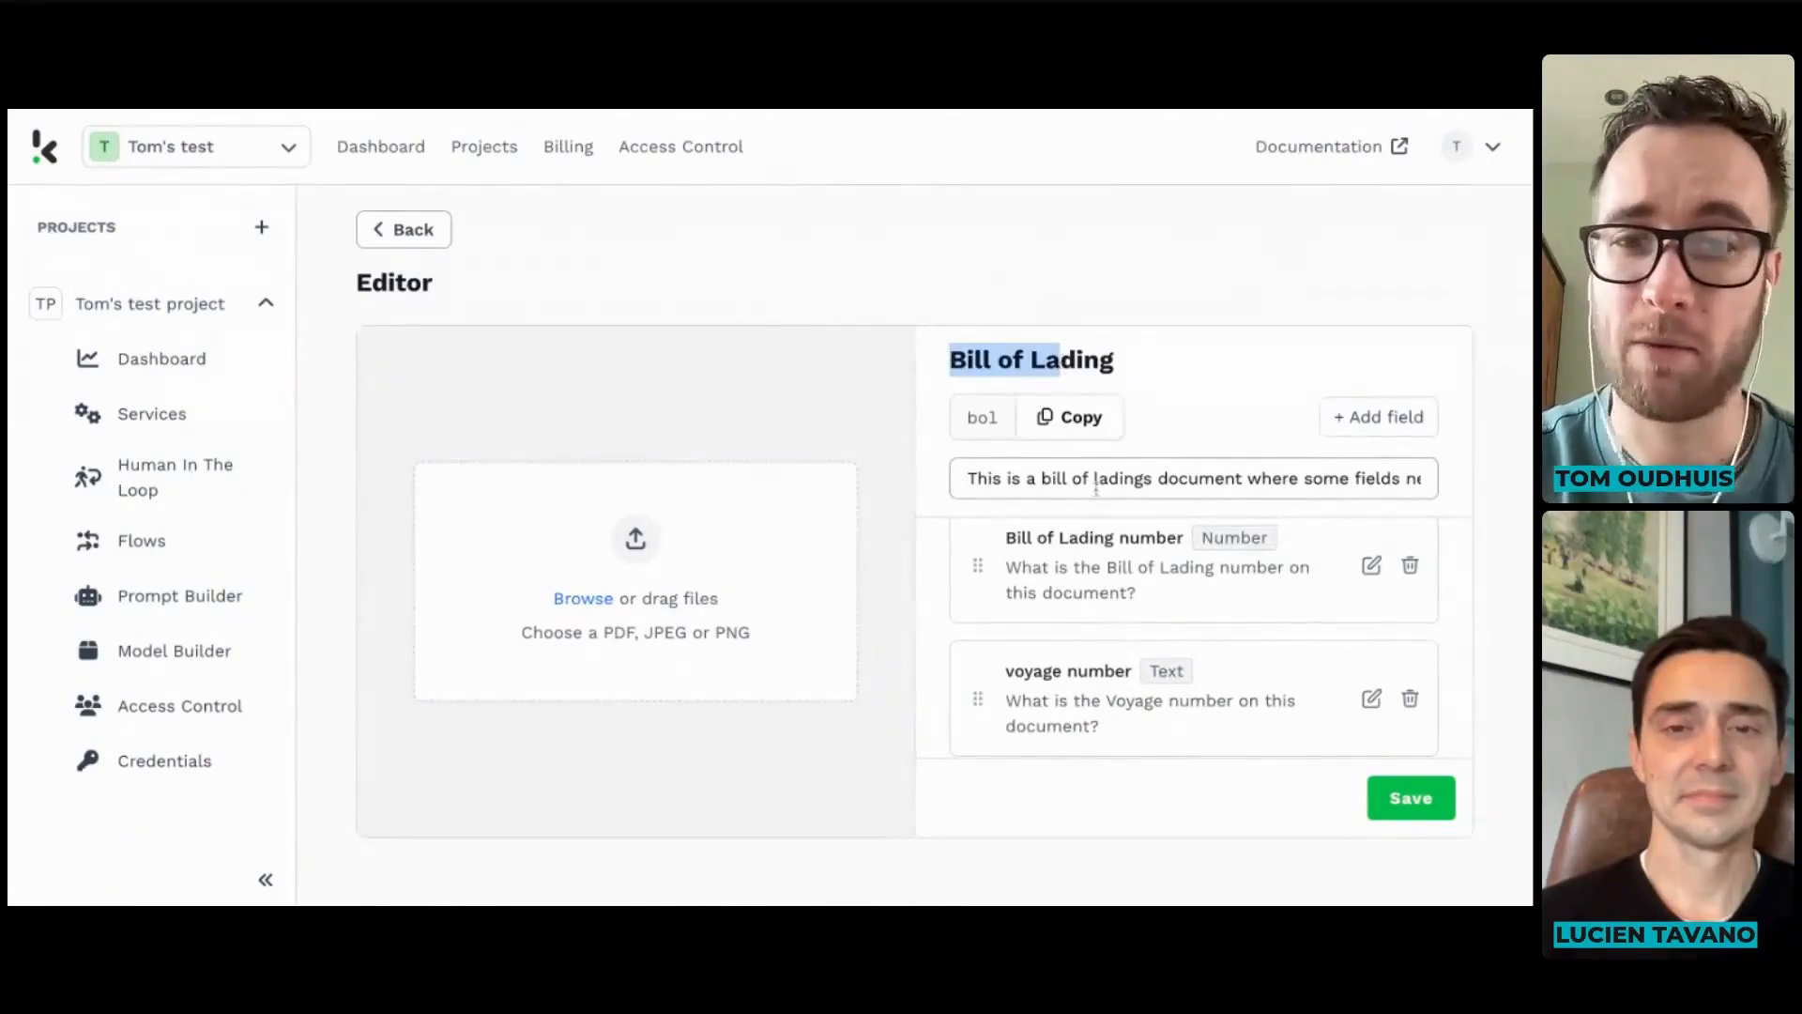
pyautogui.click(1033, 541)
pyautogui.moveTo(1032, 542); pyautogui.dragTo(1187, 549)
pyautogui.scroll(-3, 1068, 579)
pyautogui.scroll(-6, 1068, 579)
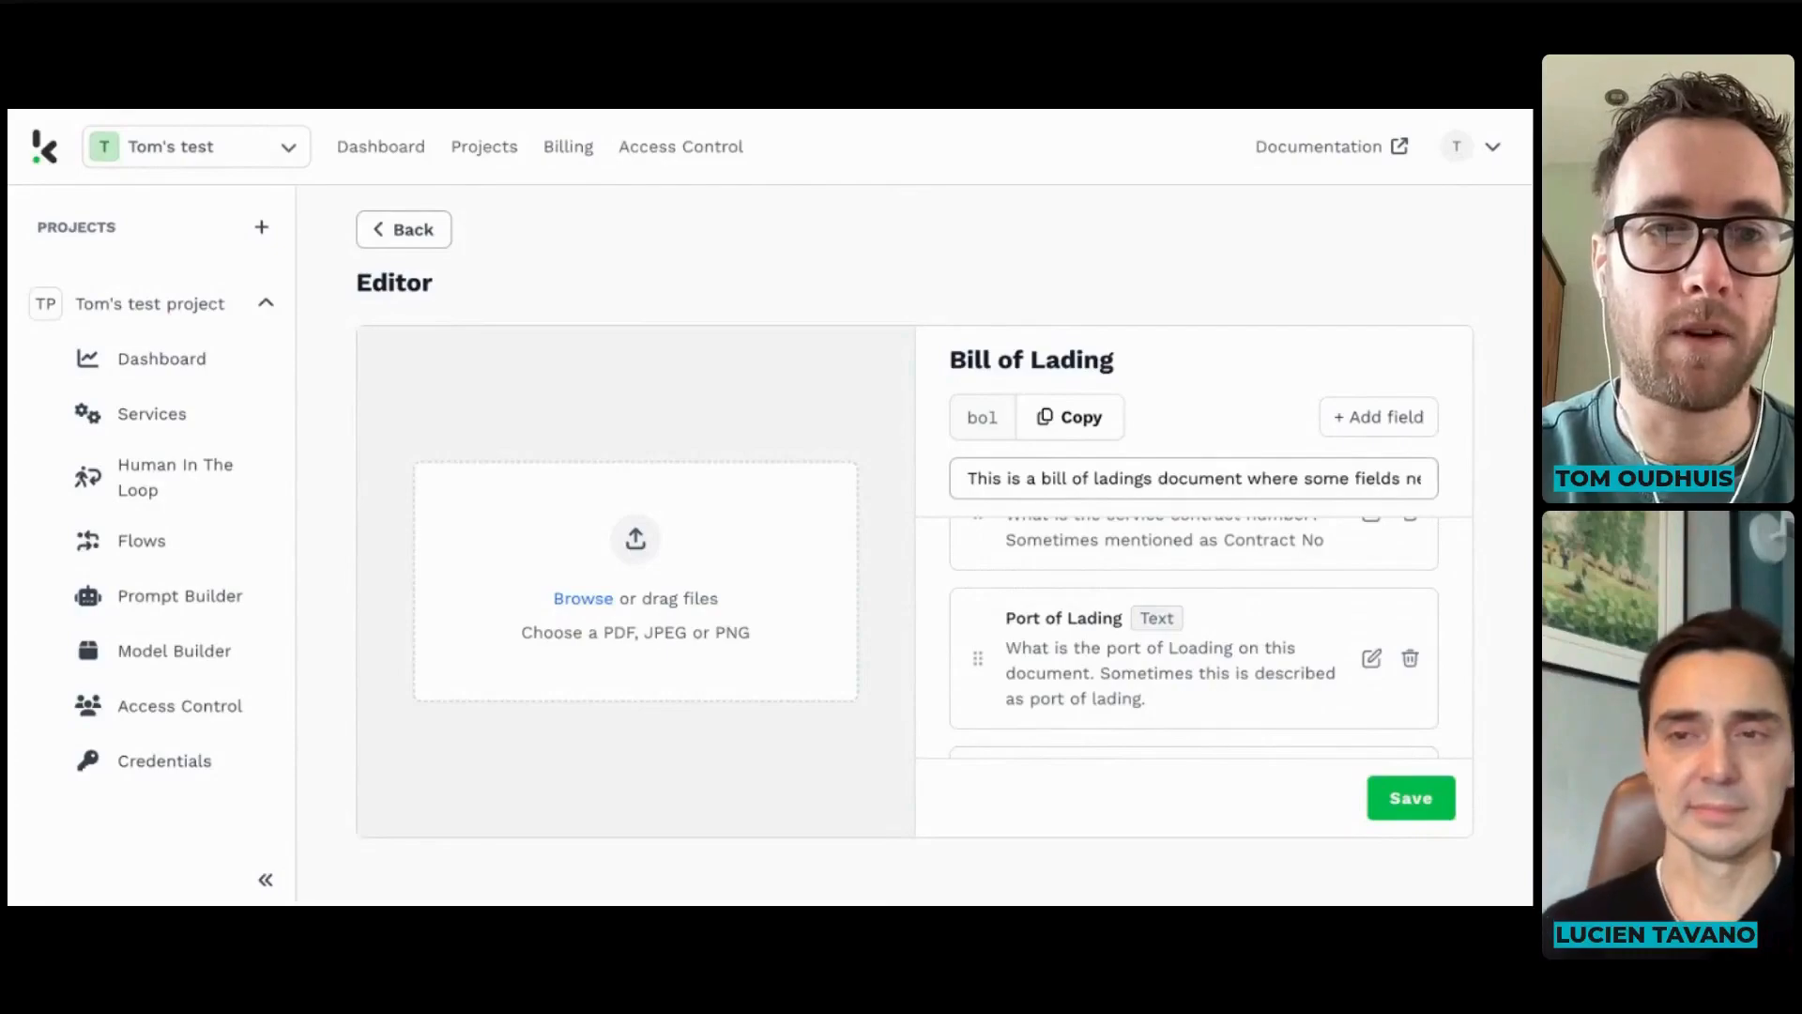
# - Upload Evergreen (1).pdf to the Bill of Lading prompt and preview its extracted JSON data
pyautogui.moveTo(932, 451); pyautogui.dragTo(636, 563)
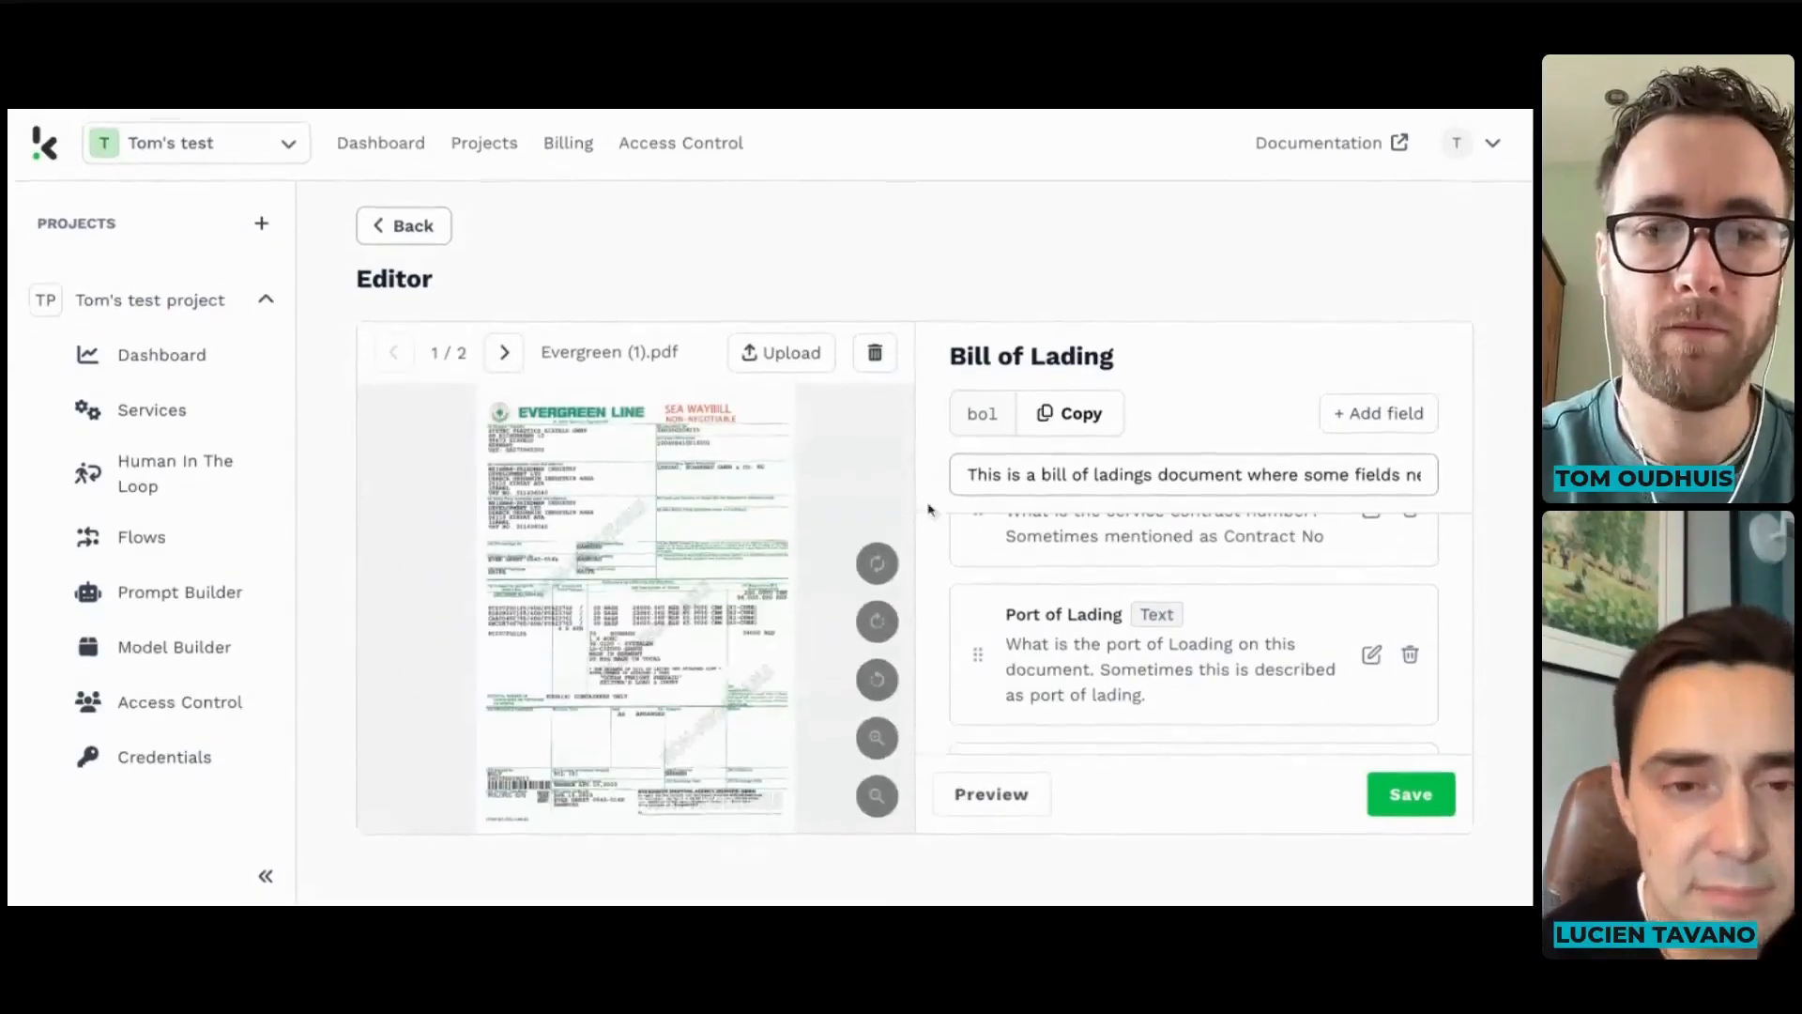
pyautogui.click(997, 800)
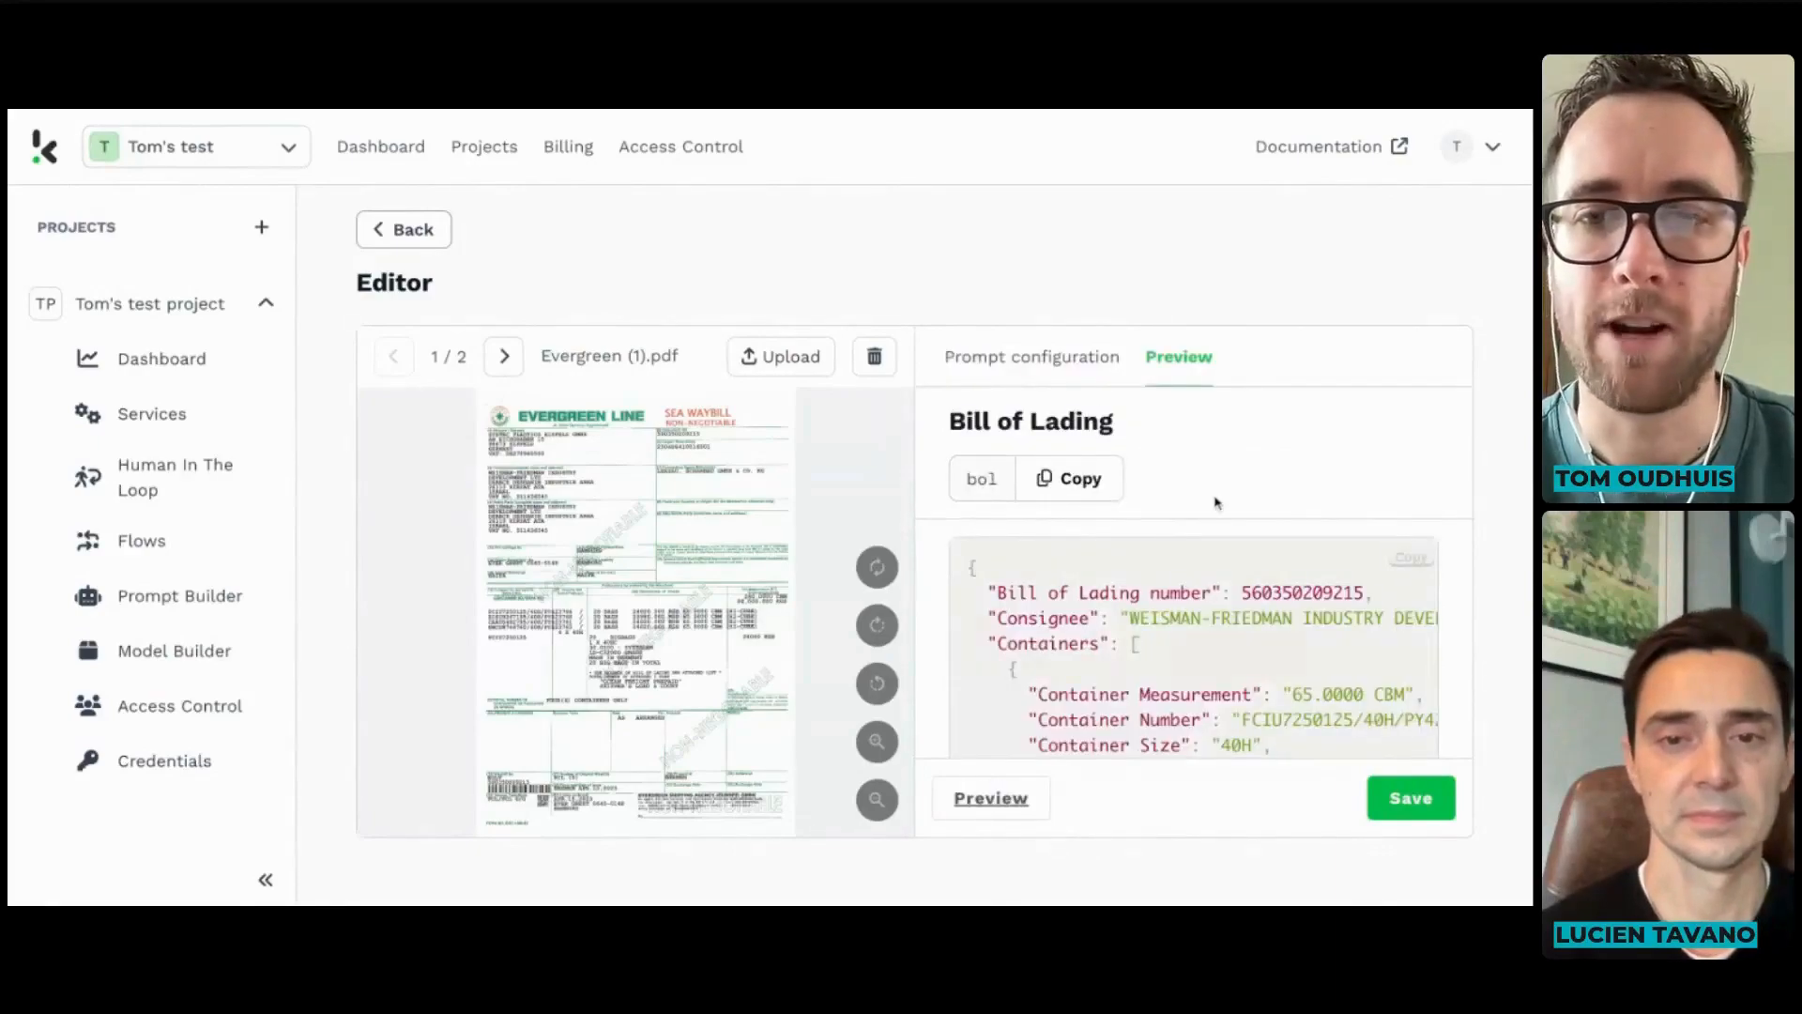
pyautogui.scroll(-1, 1194, 593)
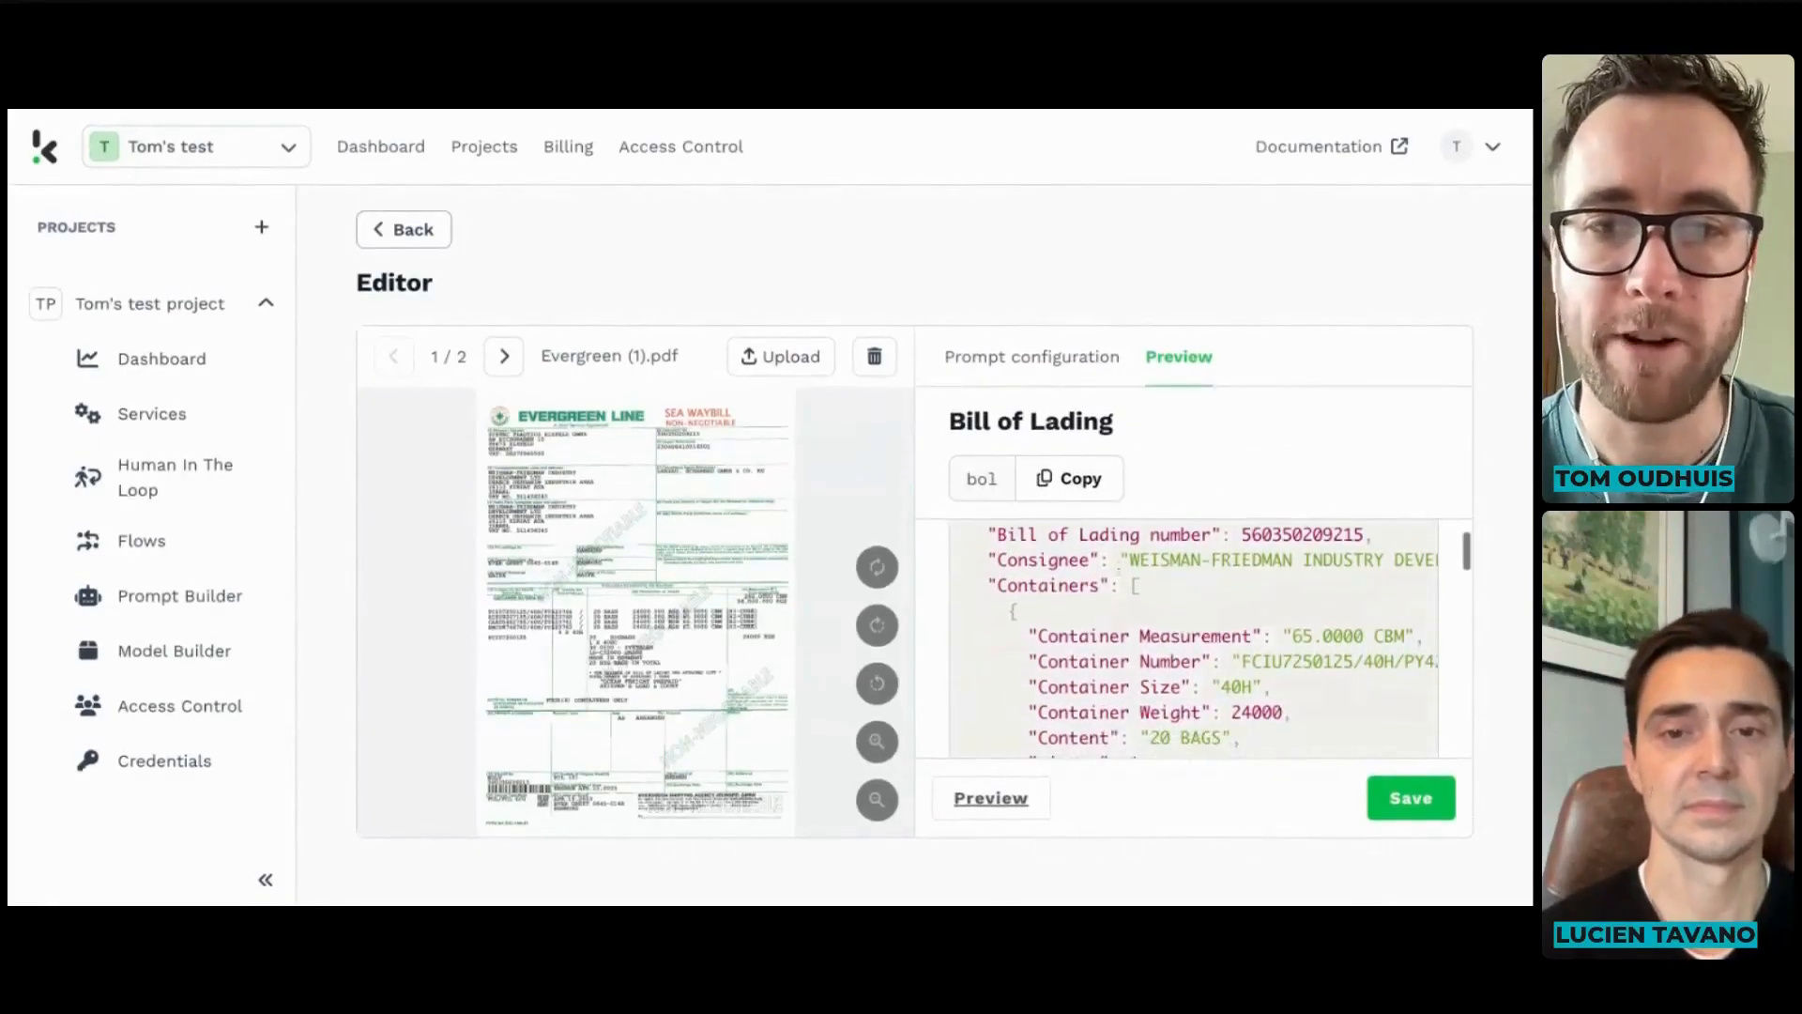
# - Examine the extracted Bill of Lading JSON from the container entries through the dates, ports and shipper to the waybill number
pyautogui.scroll(-2, 1170, 629)
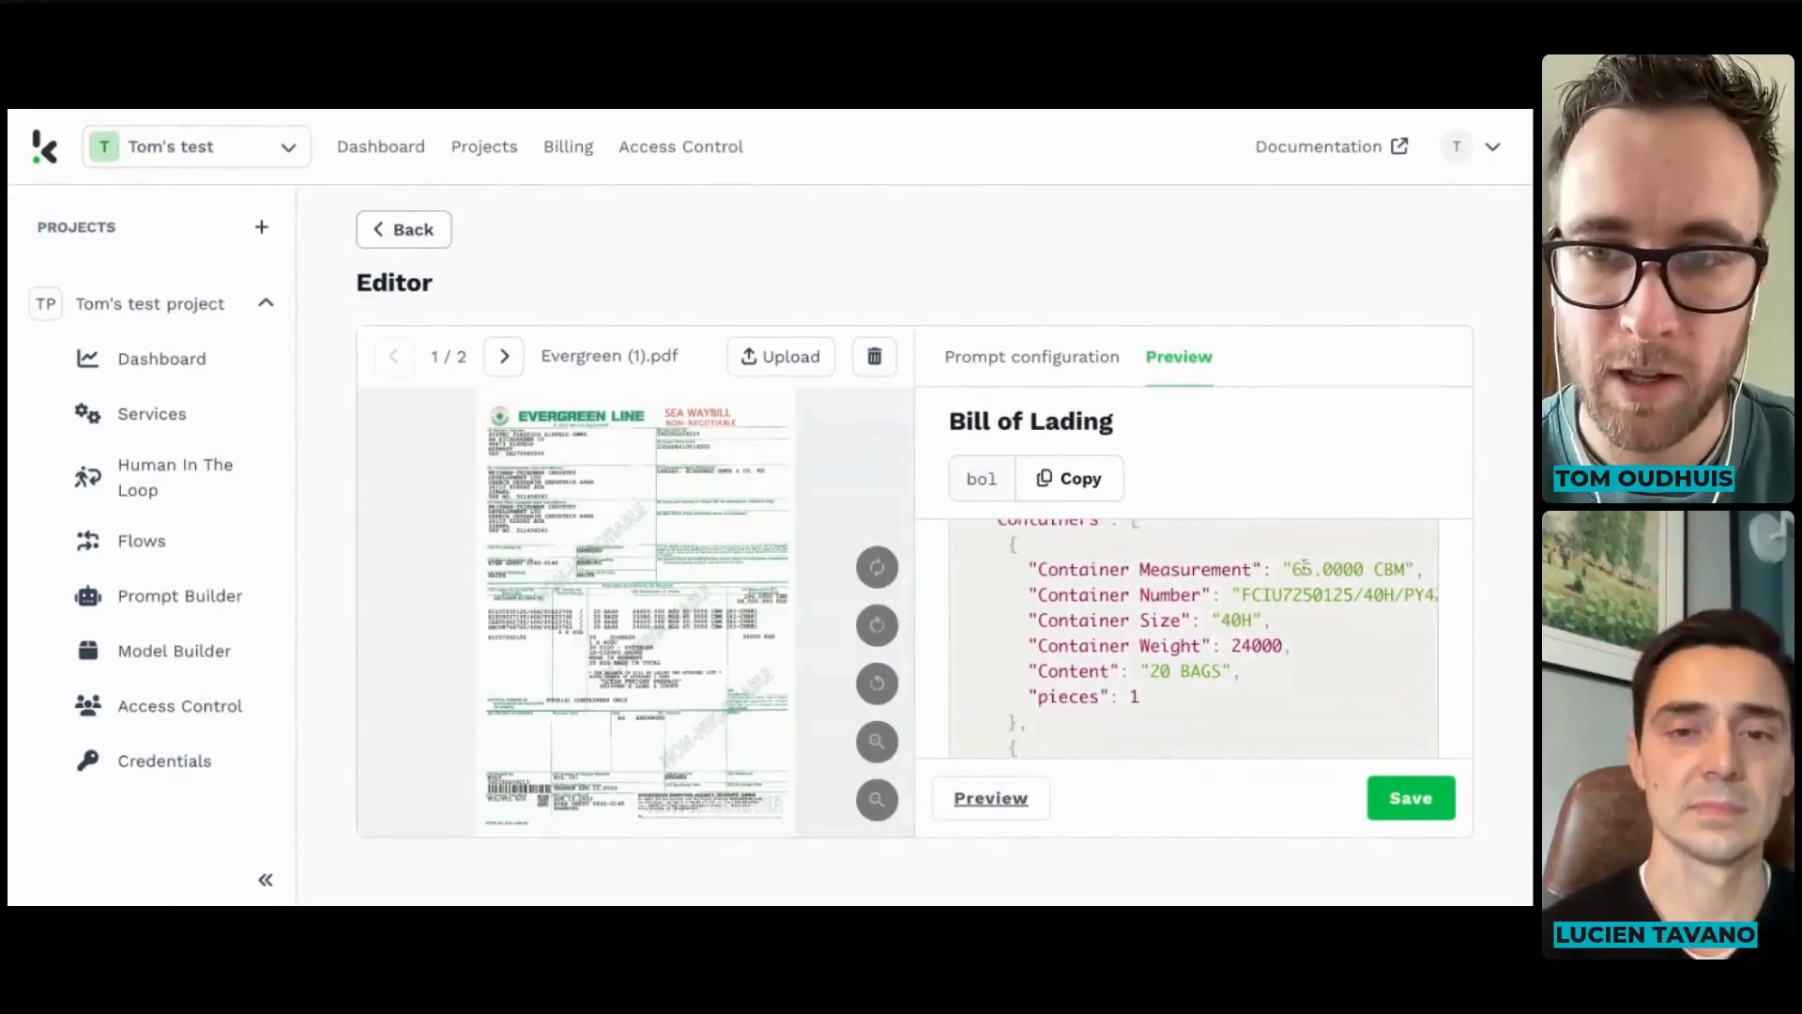
pyautogui.scroll(-5, 1016, 674)
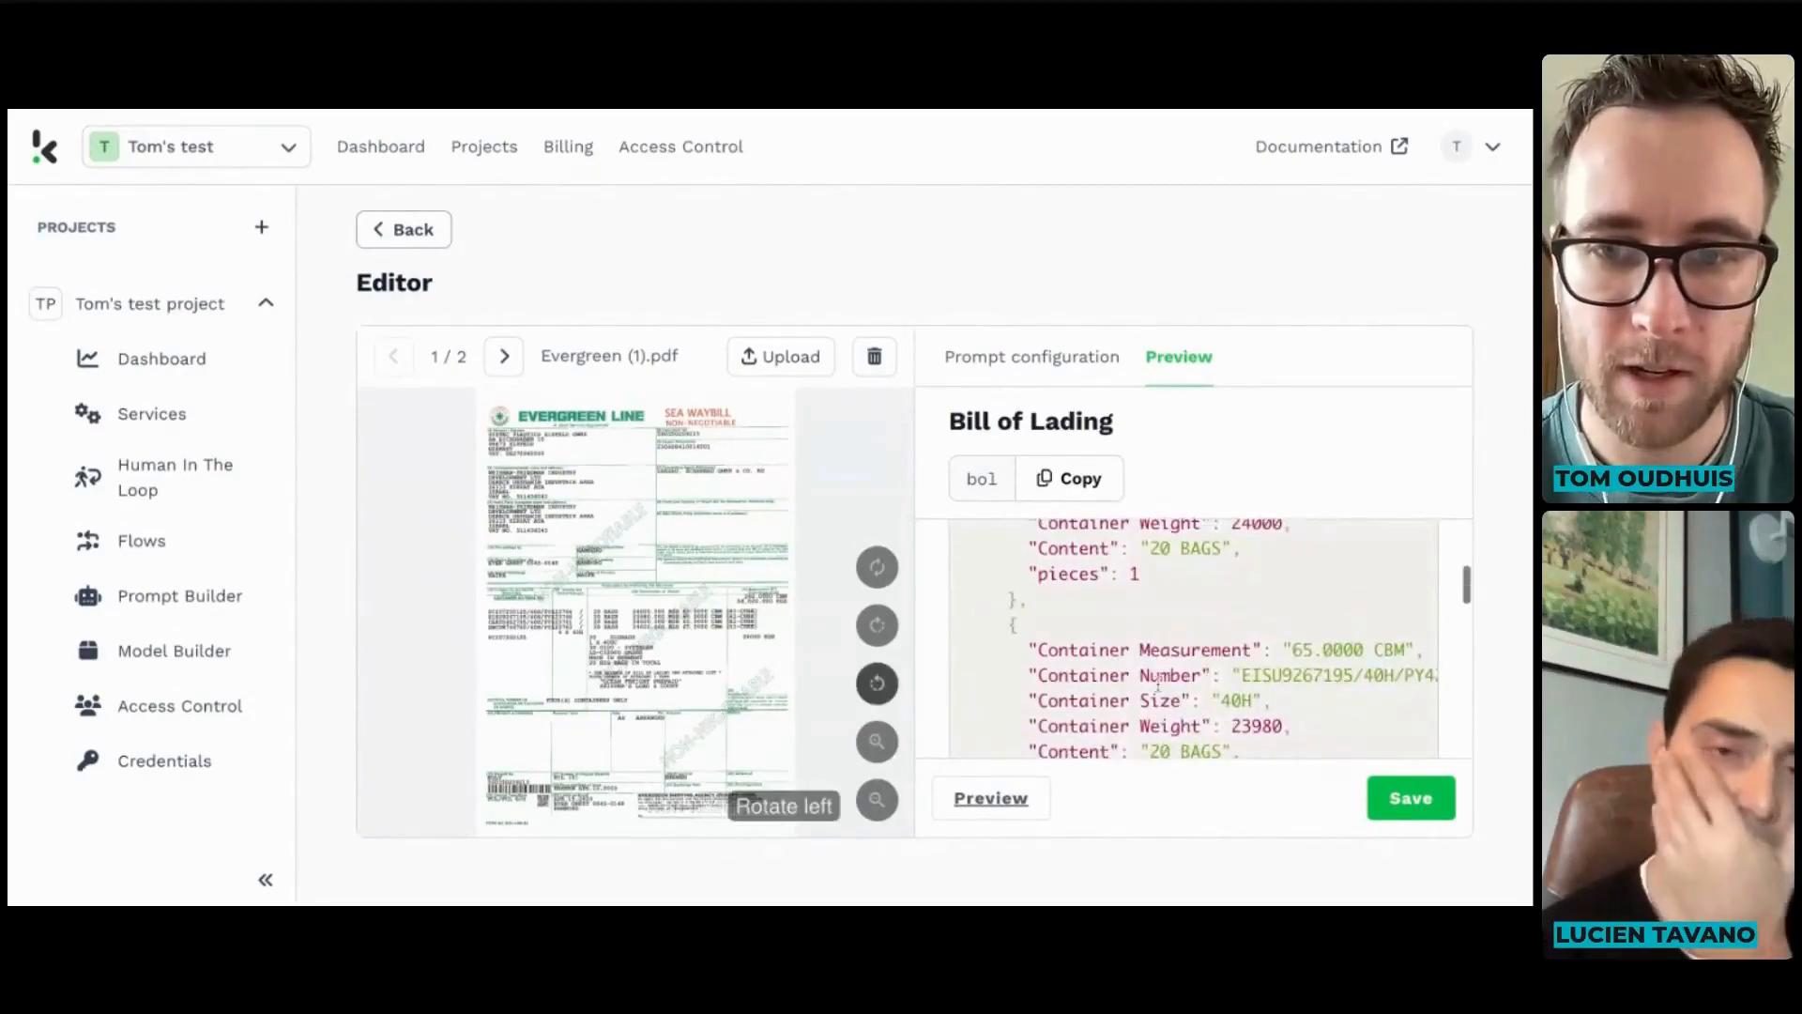
pyautogui.scroll(-9, 1158, 682)
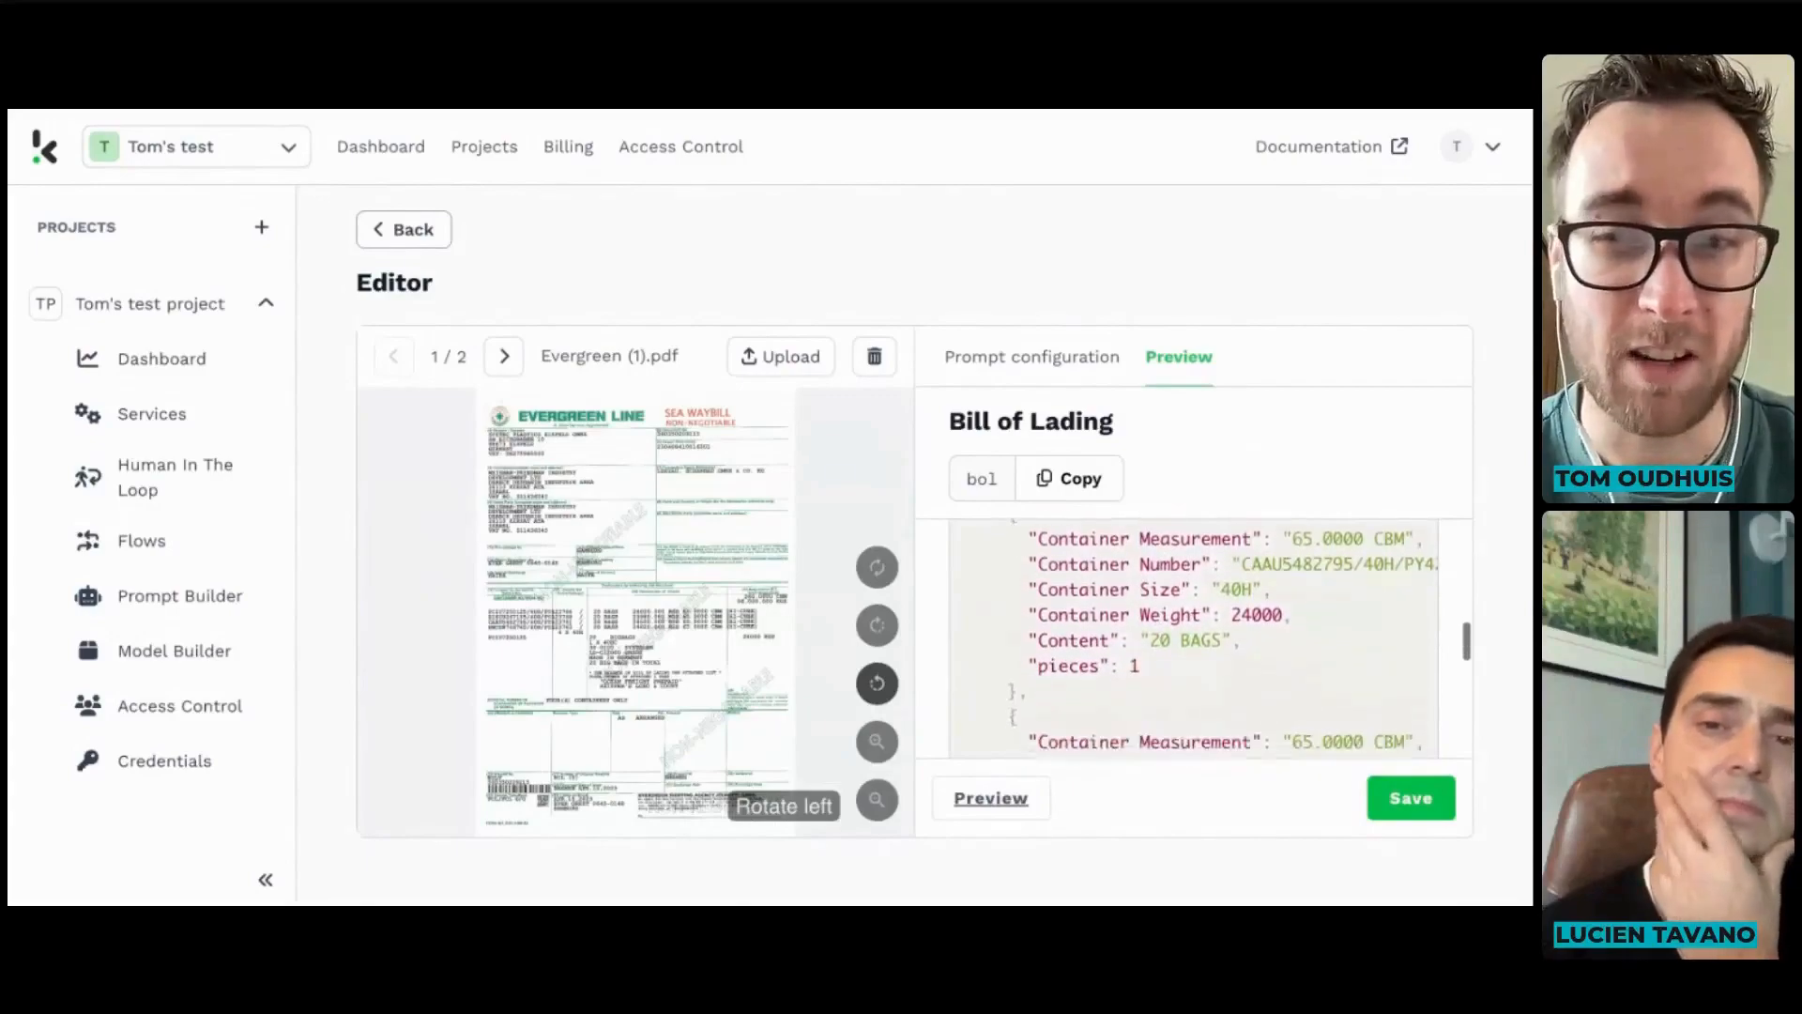
pyautogui.scroll(-6, 1192, 638)
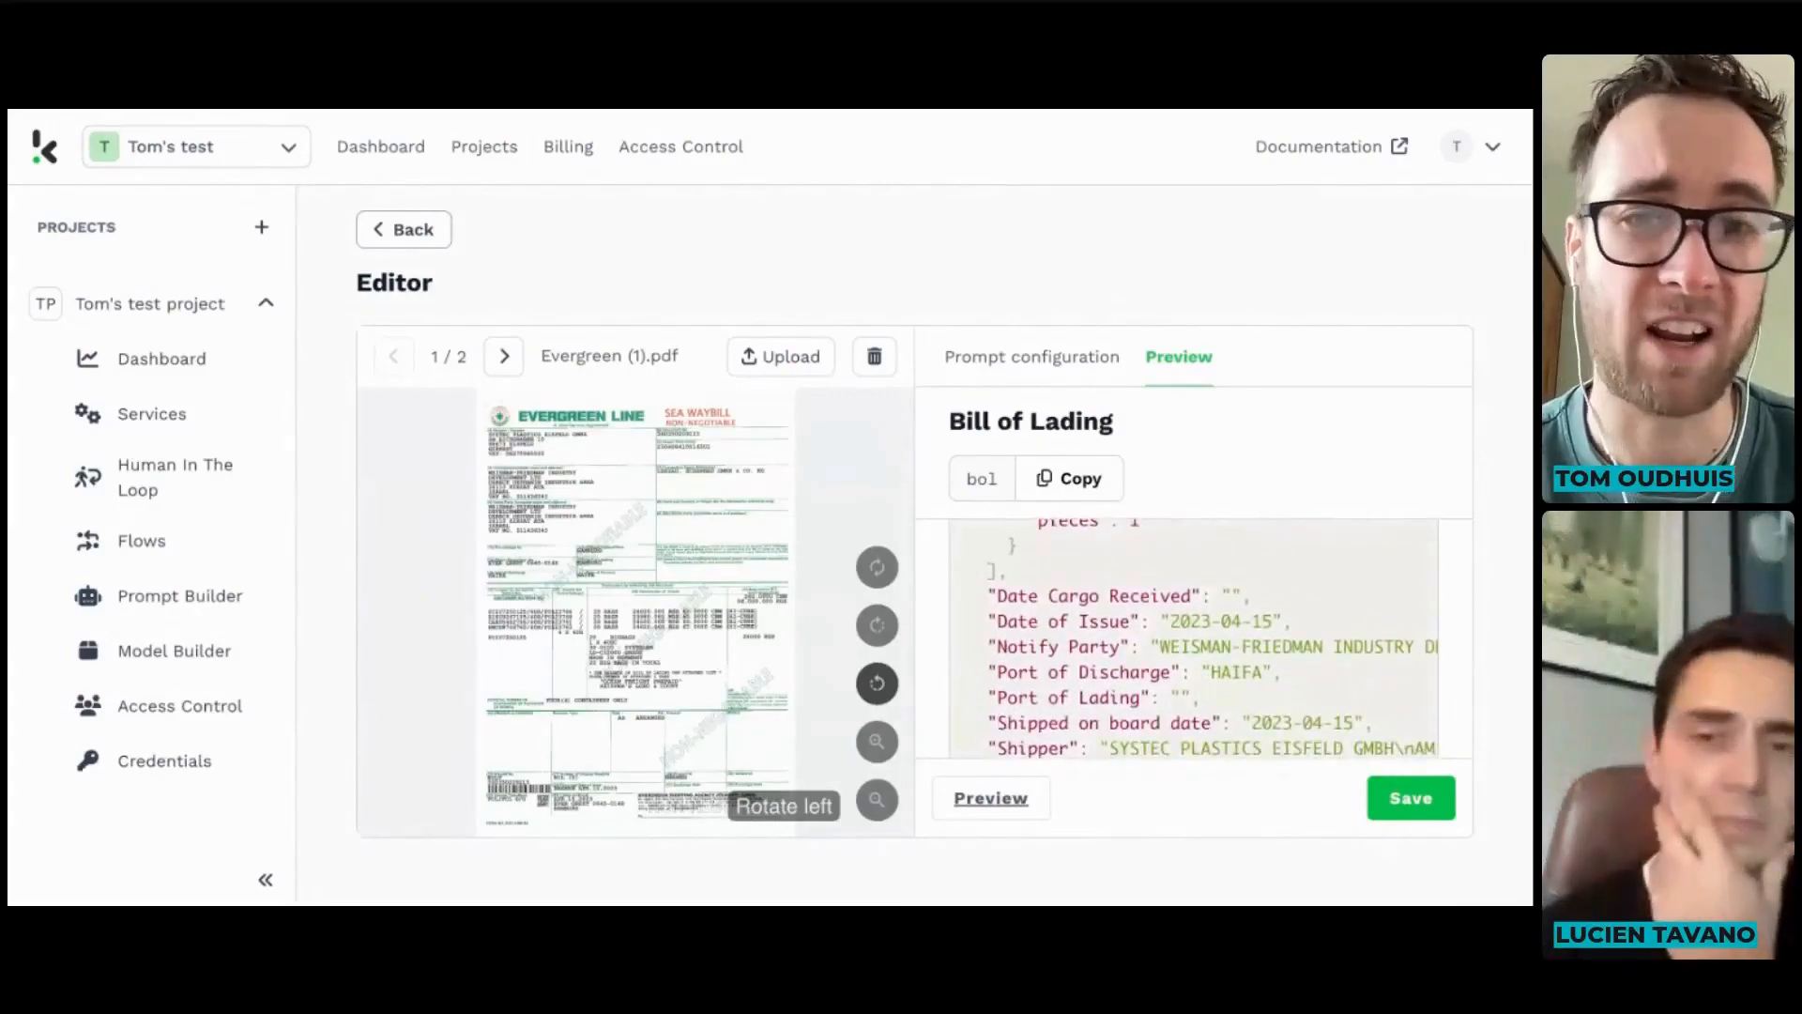
pyautogui.scroll(-2, 1192, 638)
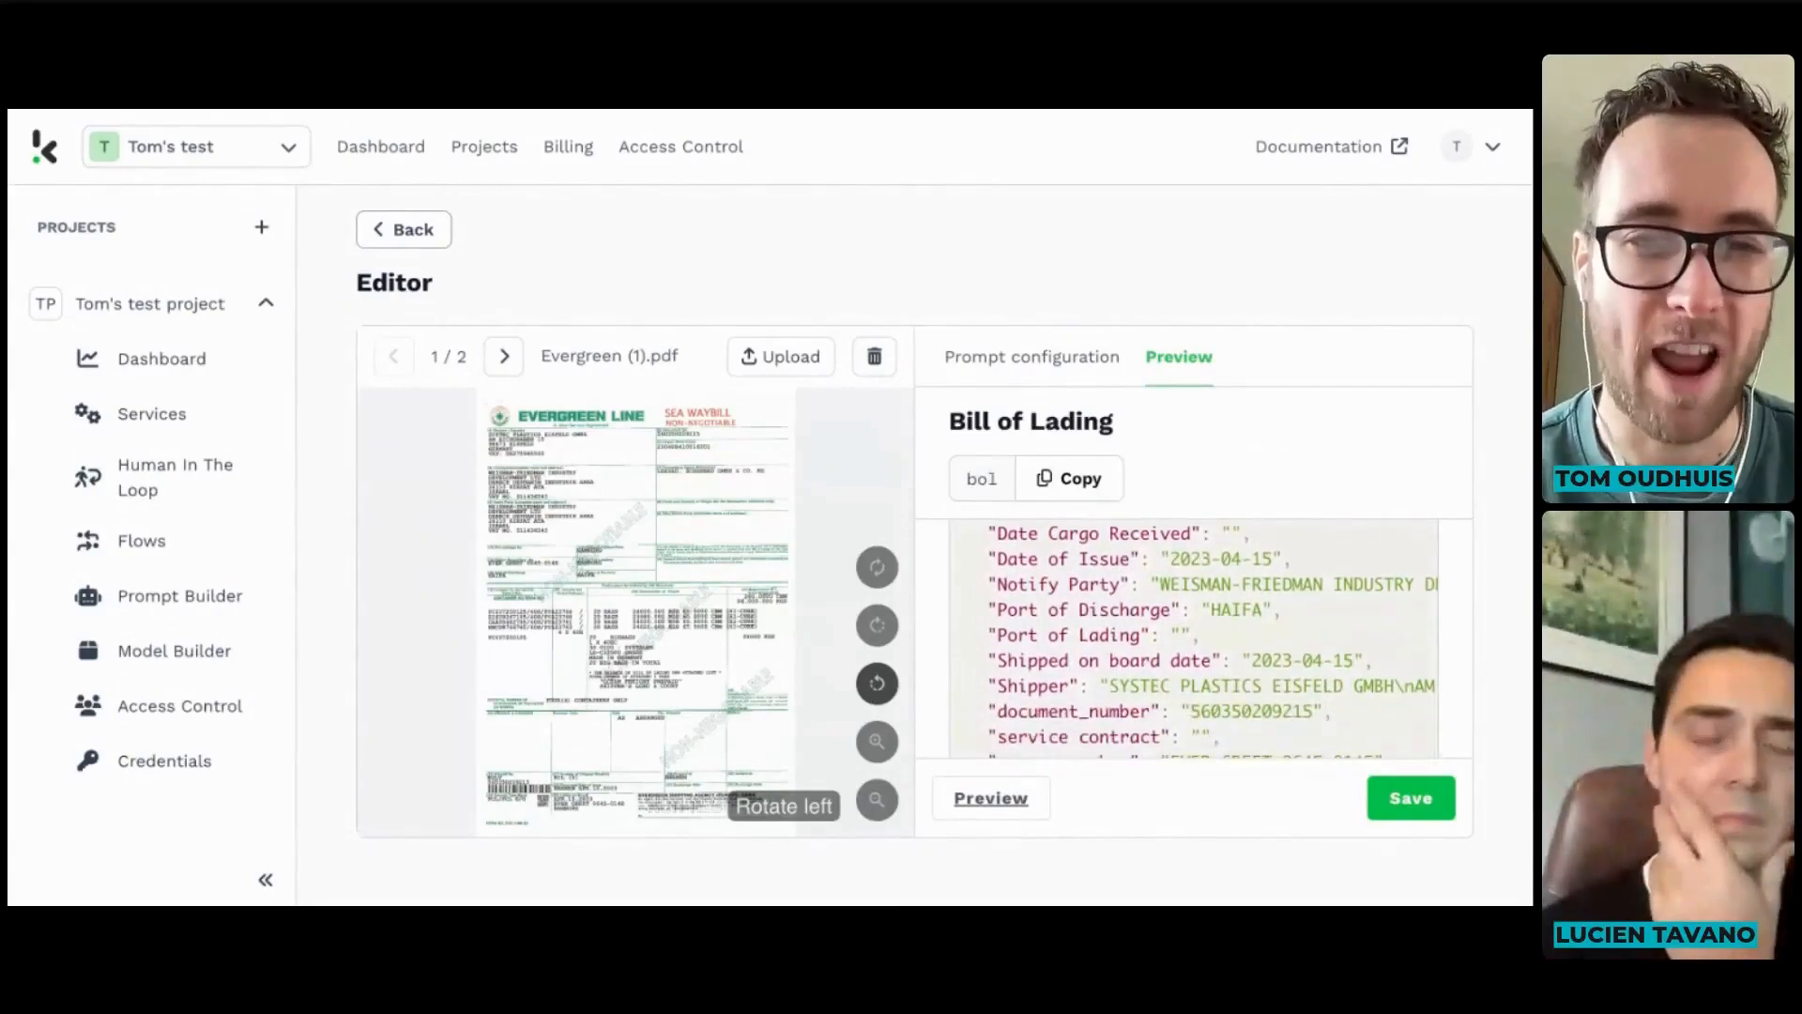
pyautogui.scroll(-4, 1192, 638)
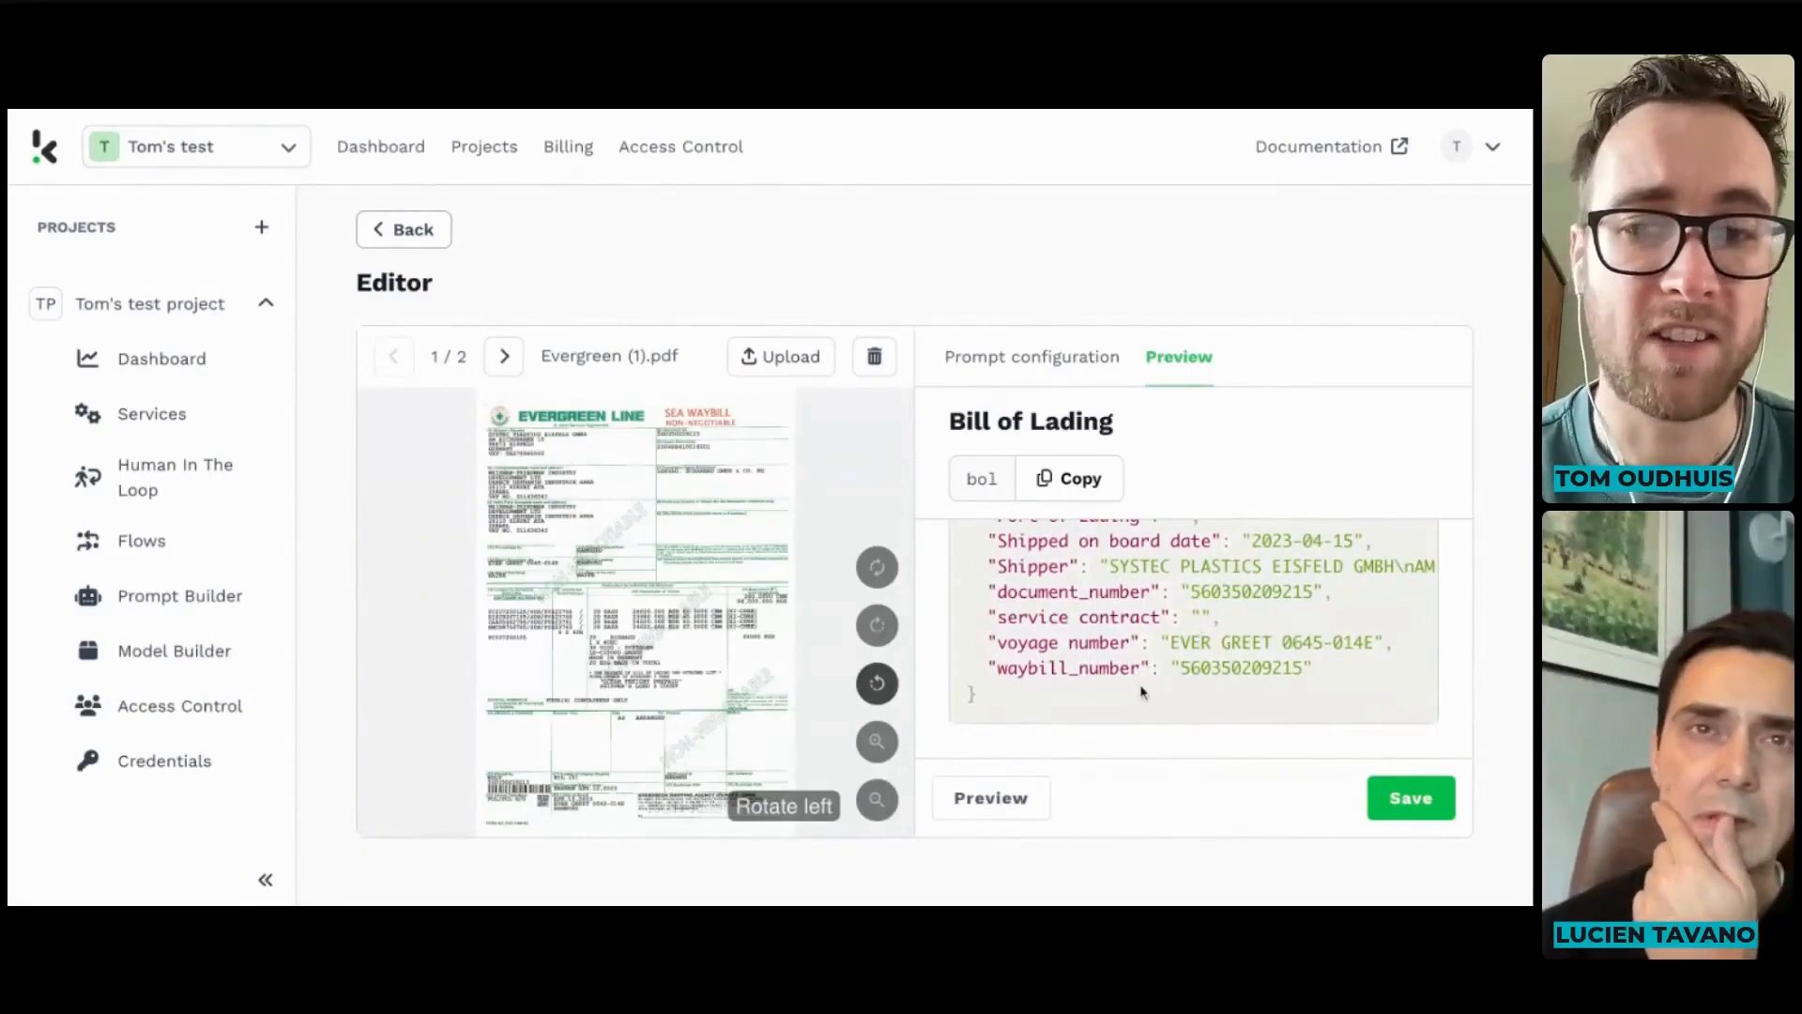
pyautogui.scroll(10, 1156, 563)
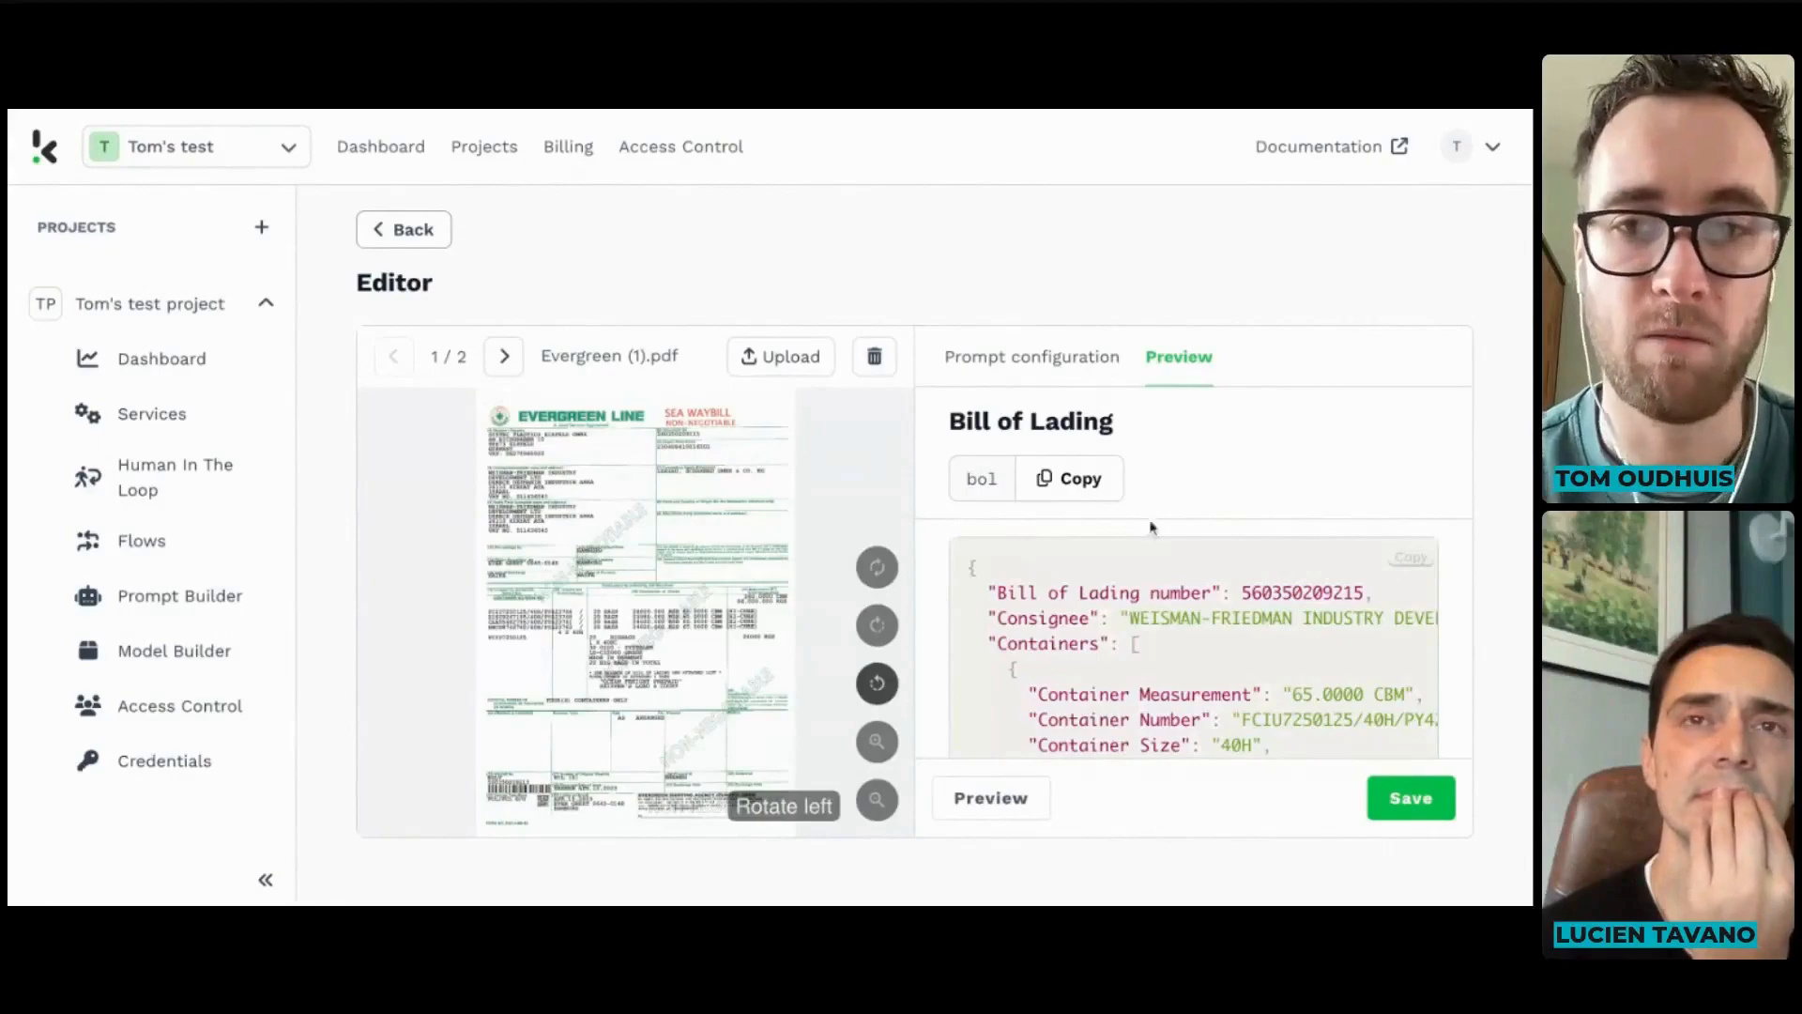
# - Review the field questions in the Bill of Lading prompt configuration, including the nested container fields, and open the Model Builder
pyautogui.click(1075, 368)
pyautogui.scroll(-3, 1183, 646)
pyautogui.scroll(-5, 1182, 645)
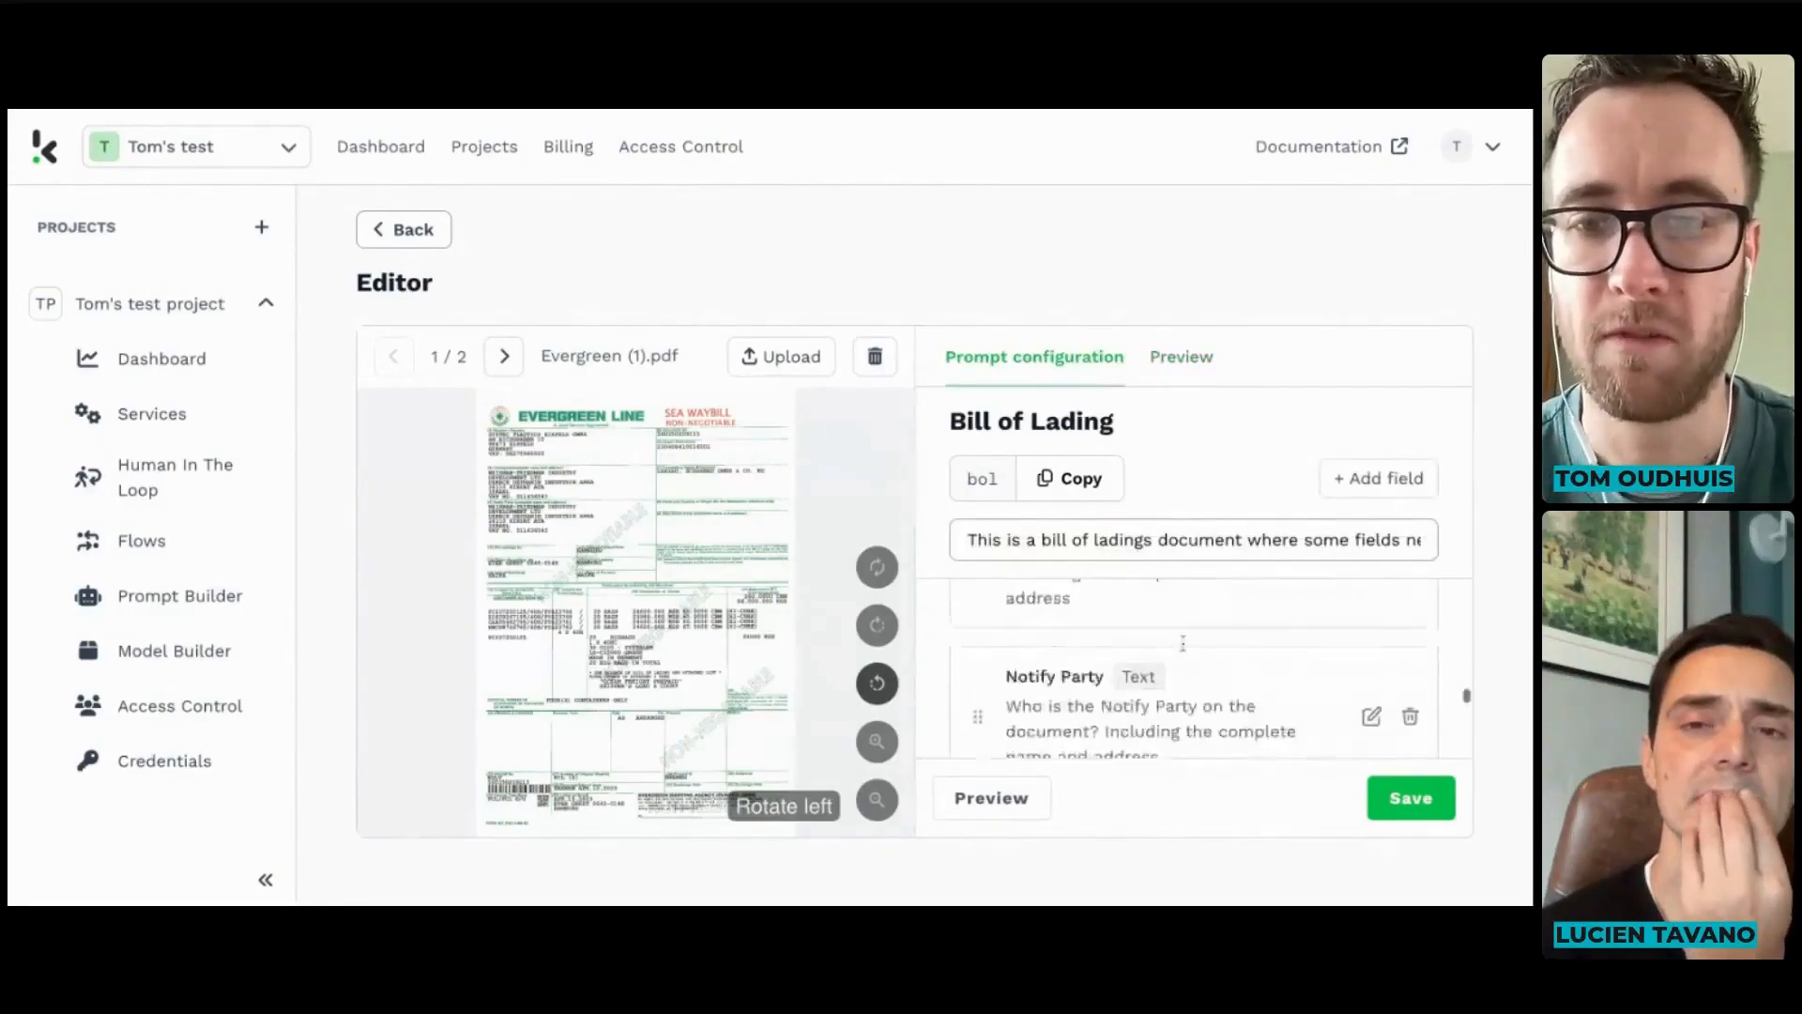
pyautogui.scroll(-3, 1192, 666)
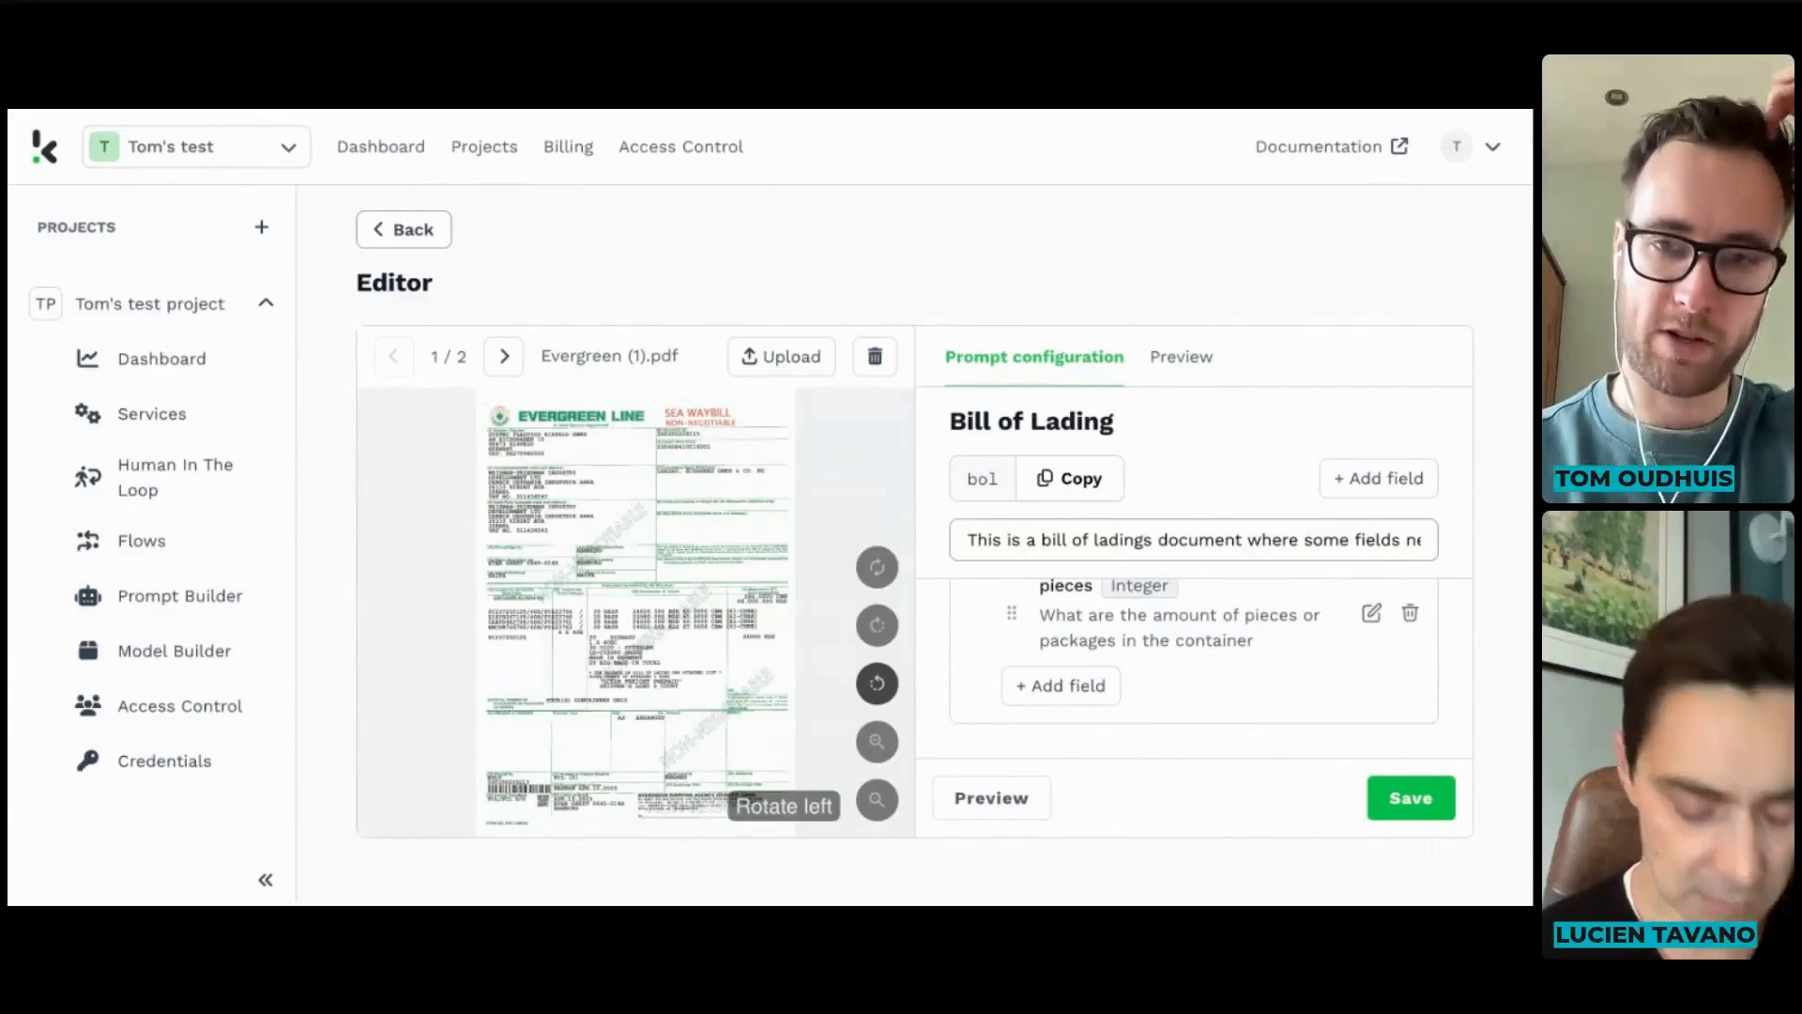
pyautogui.scroll(5, 1089, 644)
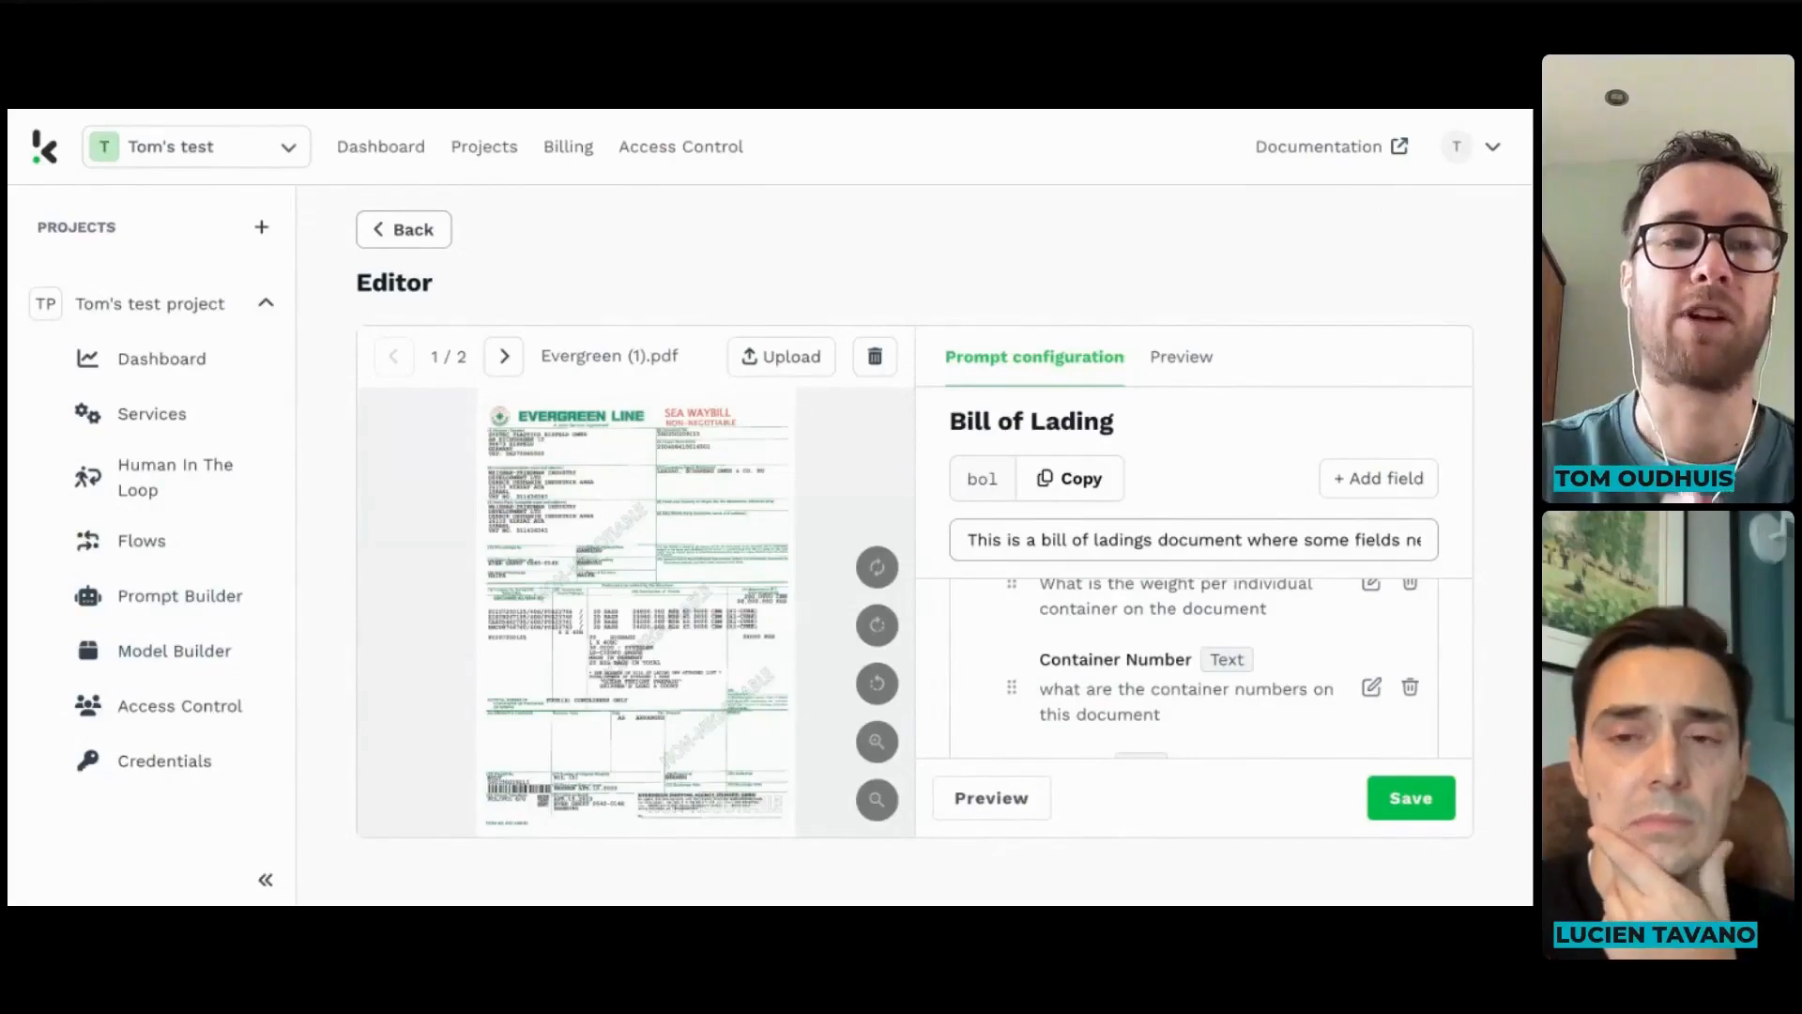
pyautogui.click(175, 652)
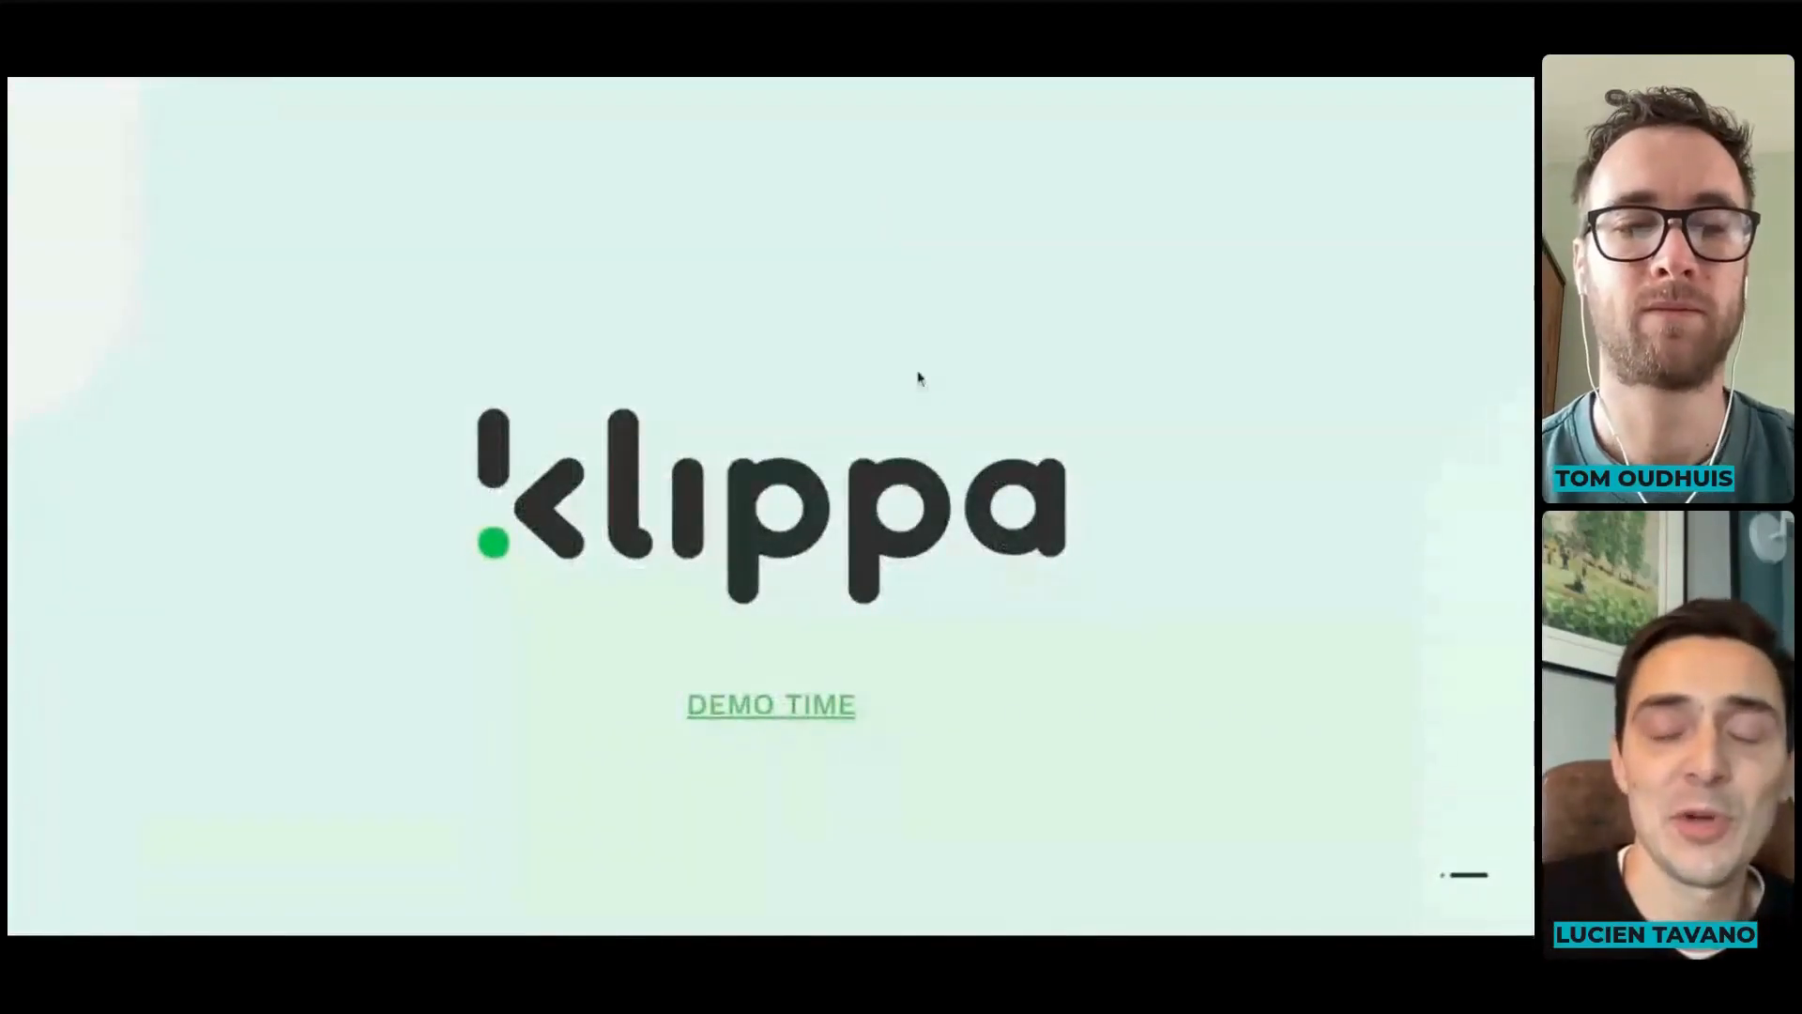
# - In the Google Slides deck, leave the Demo Time slideshow and start presenting from the Q&A slide
pyautogui.press('Escape')
pyautogui.scroll(-3, 173, 644)
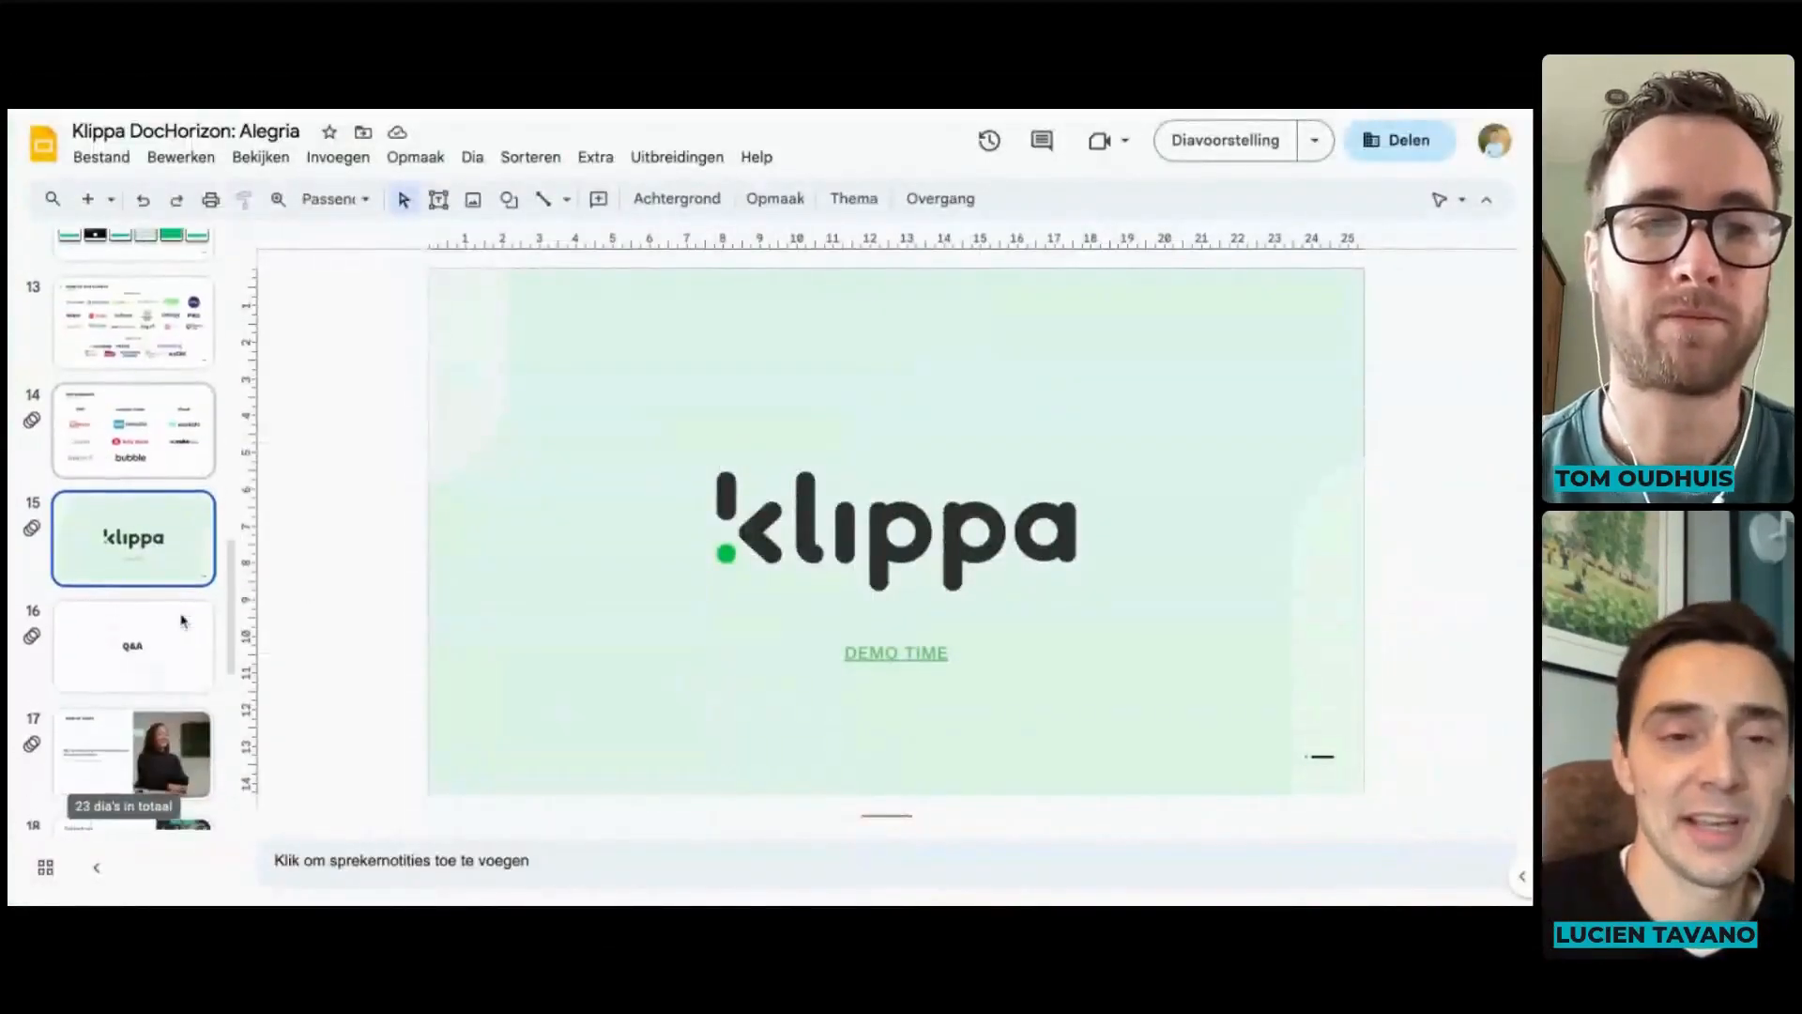
pyautogui.click(173, 644)
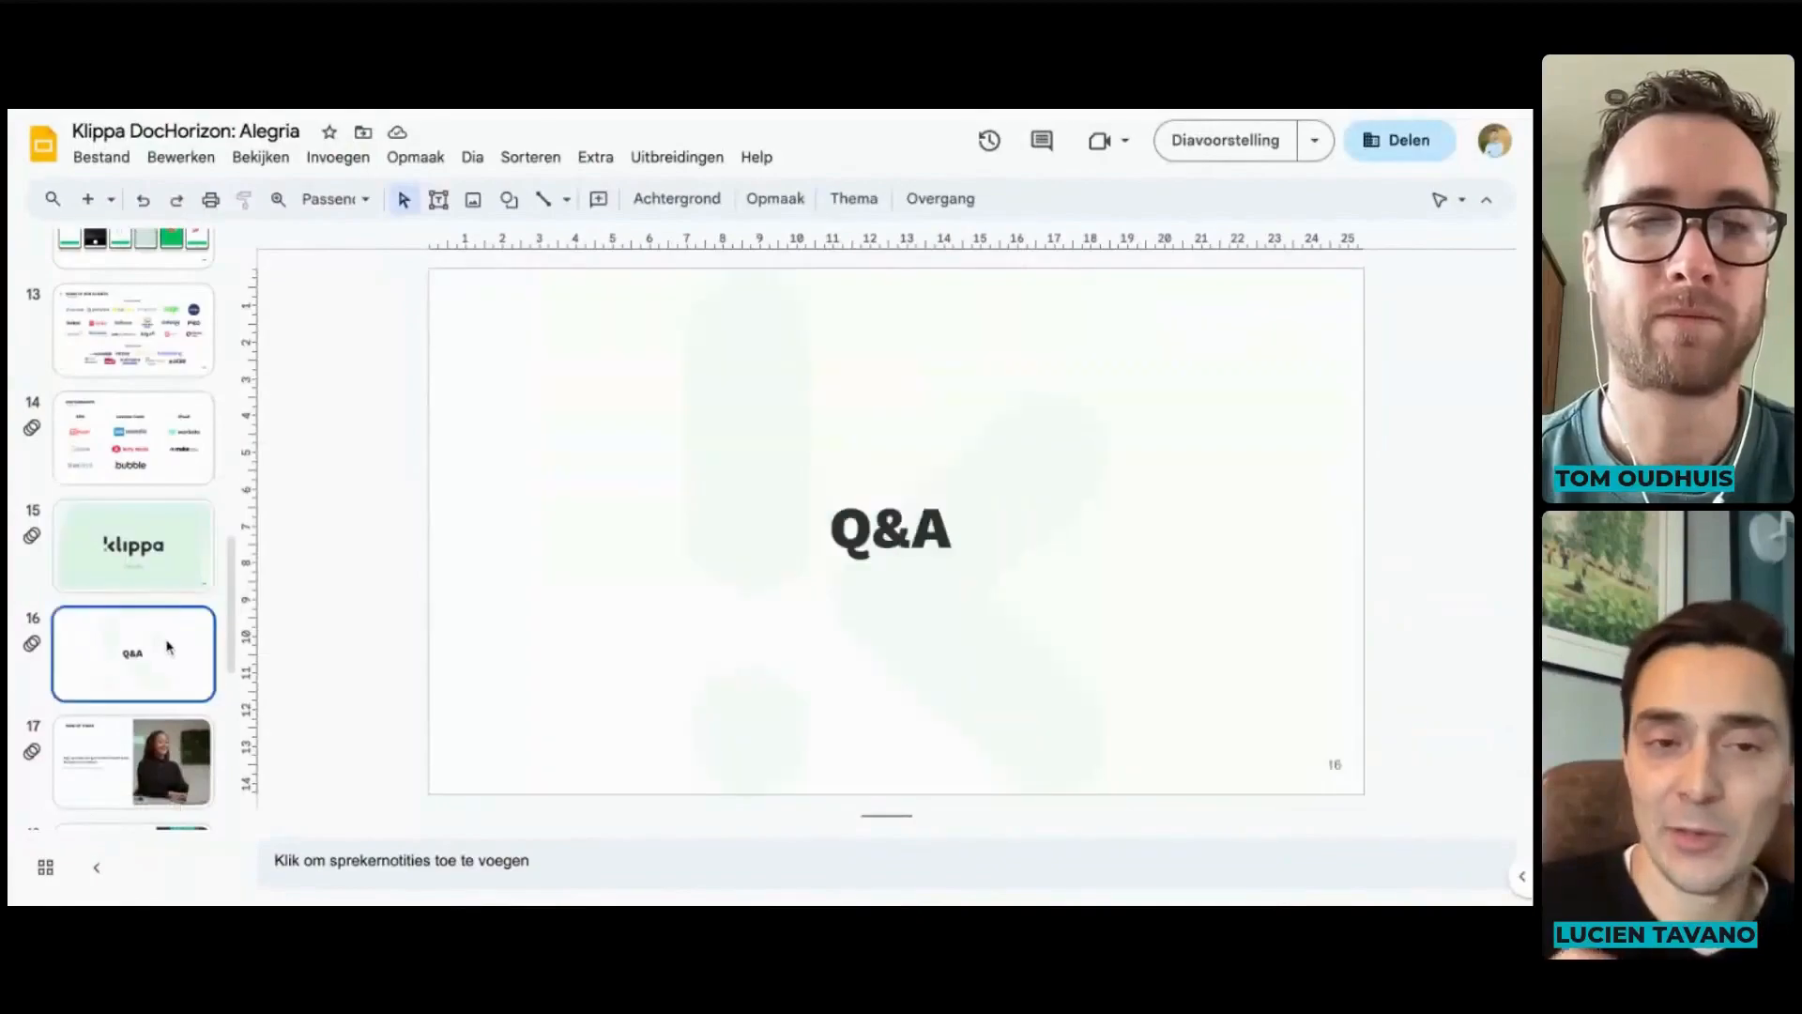
pyautogui.click(1212, 150)
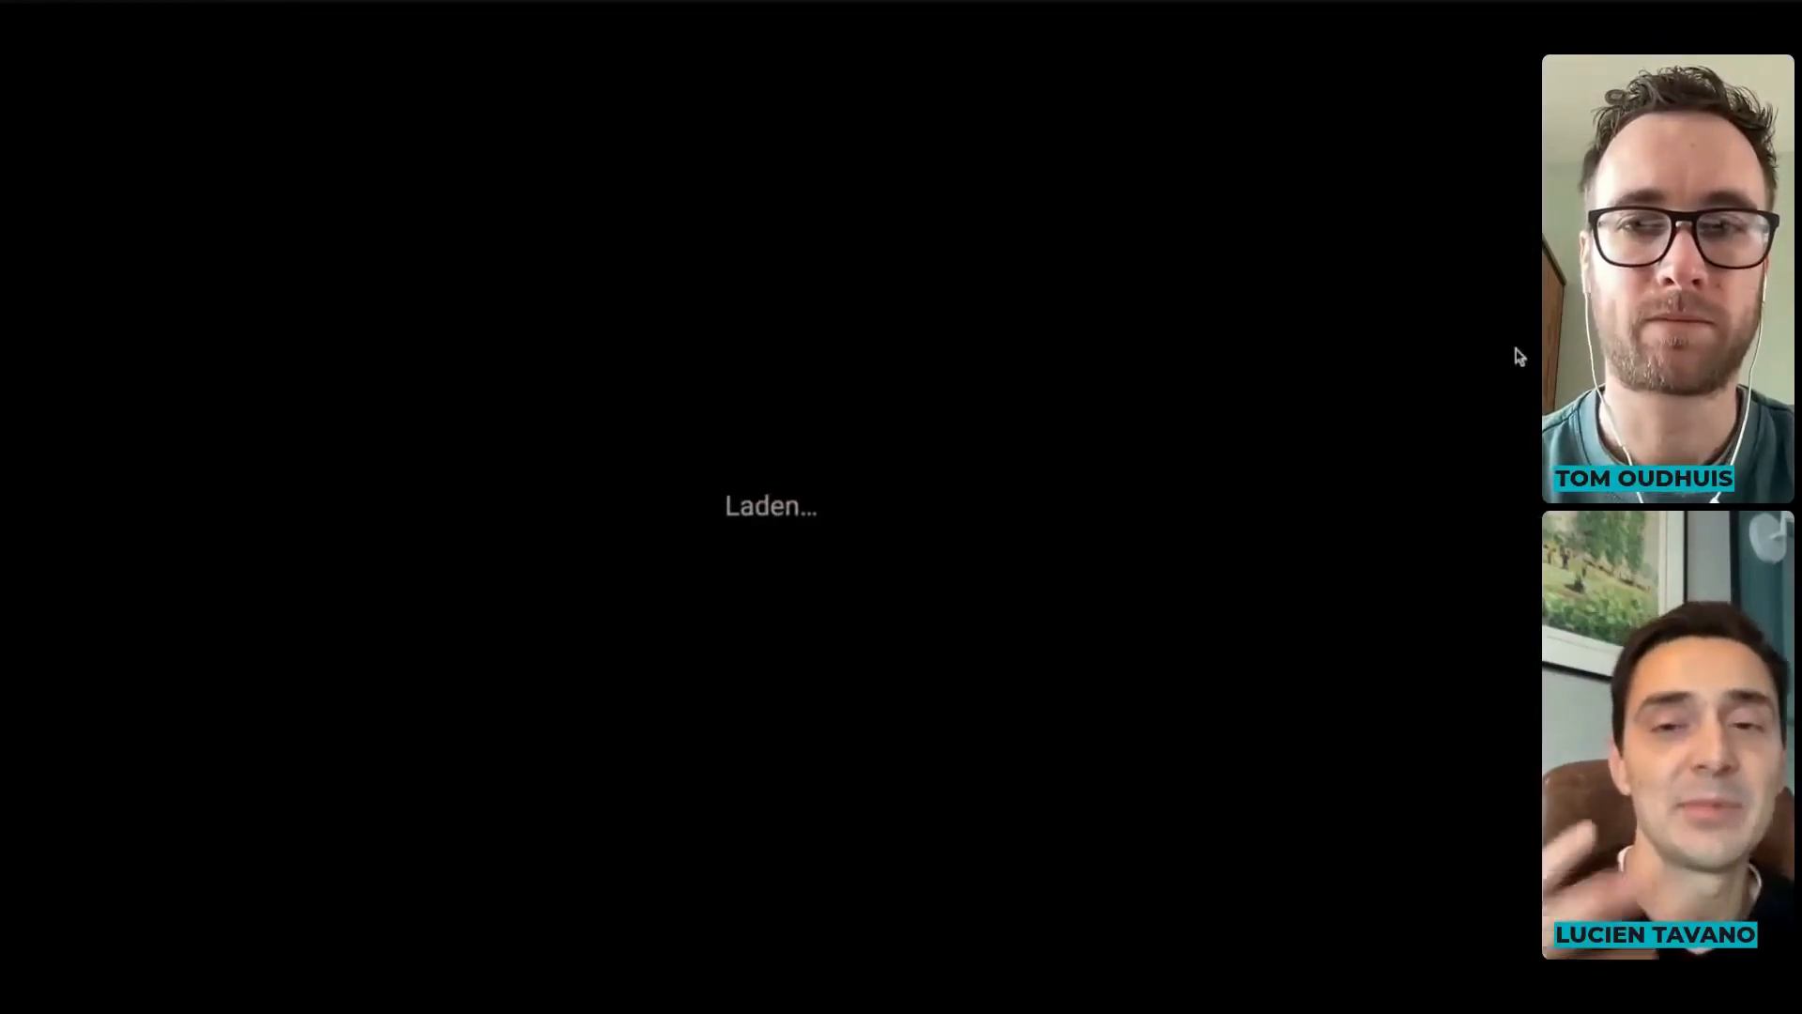